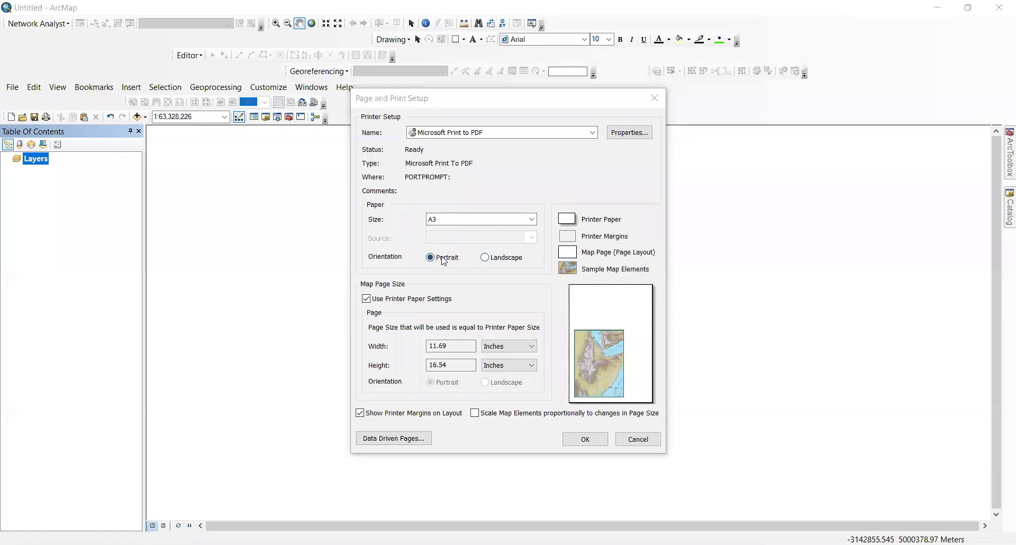
# Step: Switch the A3 page to landscape orientation and confirm the page setup
pyautogui.click(485, 257)
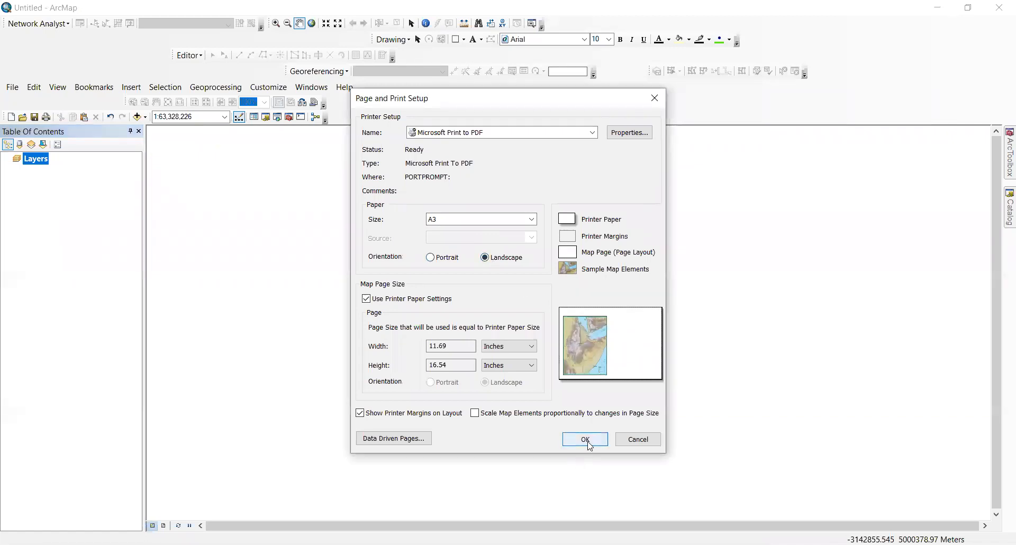
pyautogui.click(585, 440)
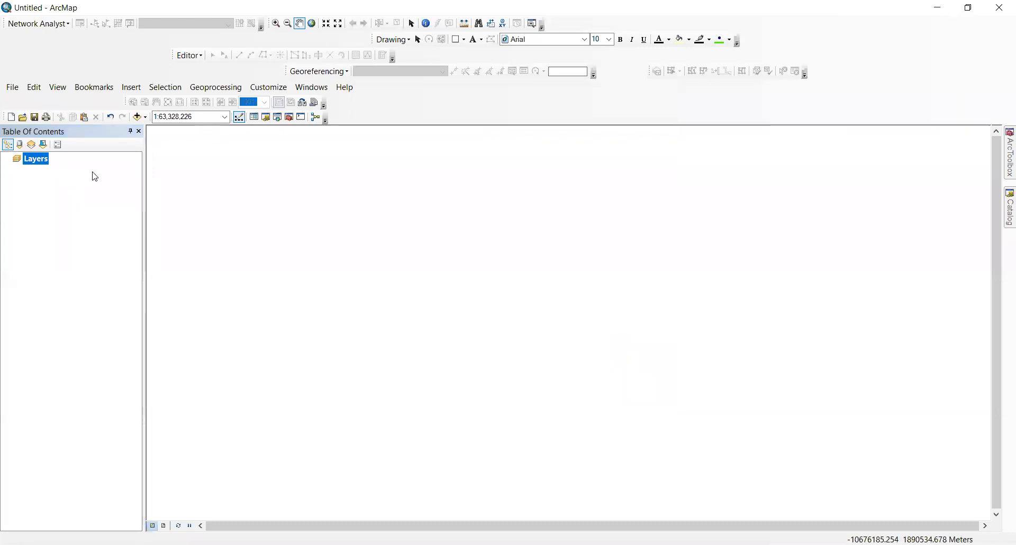
# Step: Open Add Data from the Layers context menu and start Connect To Folder
pyautogui.rightClick(41, 162)
pyautogui.click(52, 163)
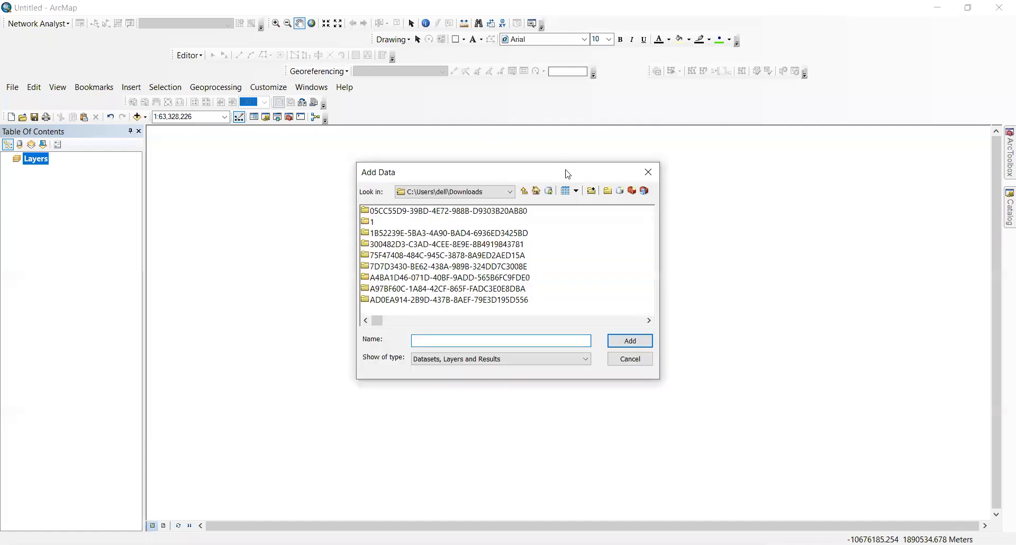
pyautogui.click(594, 193)
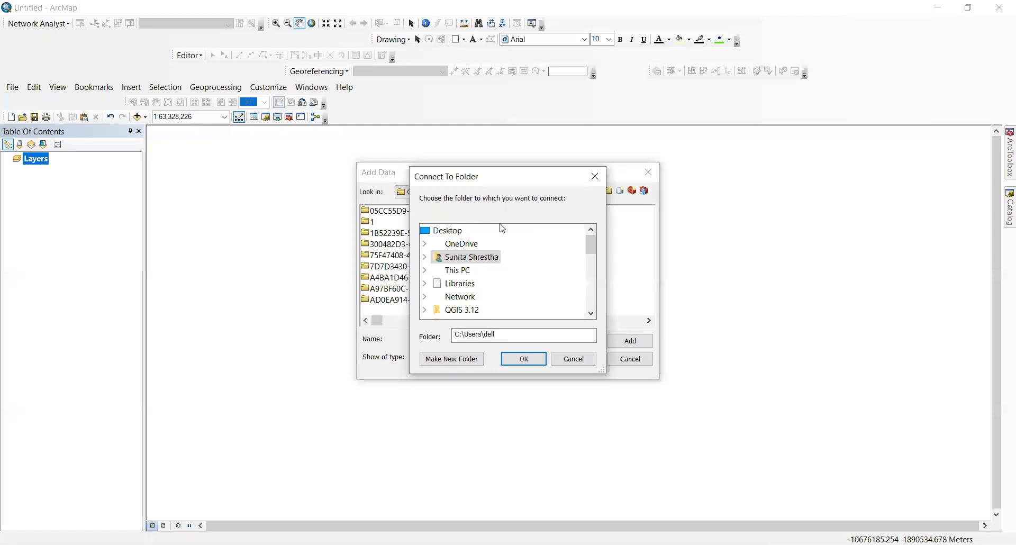
pyautogui.scroll(-2, 498, 268)
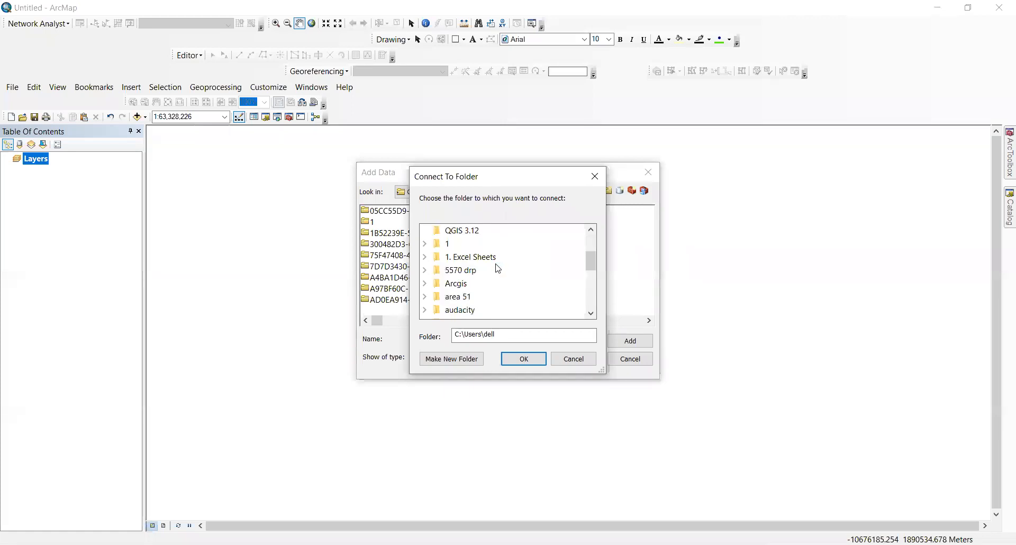
pyautogui.scroll(-6, 498, 268)
pyautogui.scroll(5, 497, 270)
pyautogui.scroll(-6, 498, 270)
pyautogui.scroll(8, 498, 270)
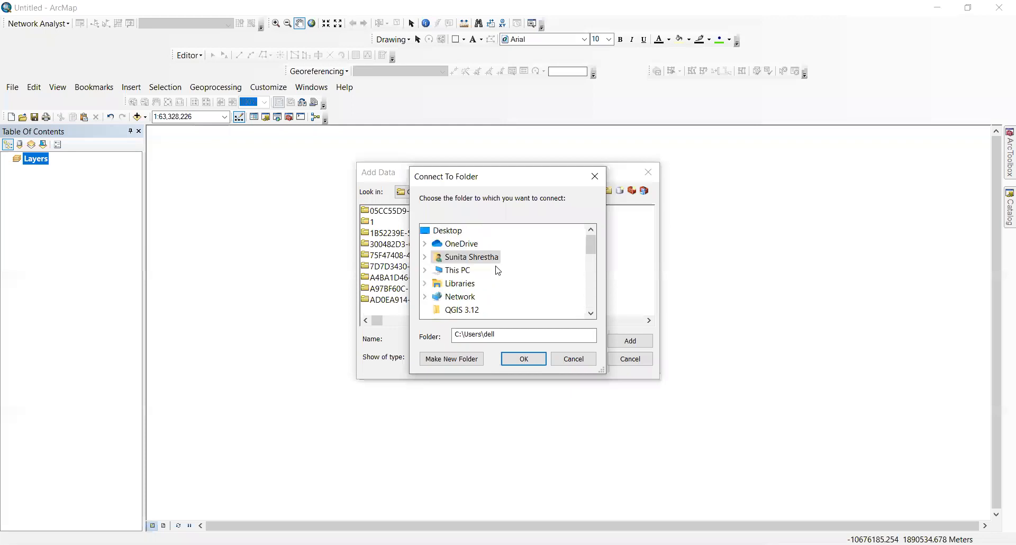
# Step: Connect D:\Gis class\Shape new\npl_admbnda_nd_20190430_shp and select the adm0, adm1, adm2 and districts shapefiles
pyautogui.click(425, 270)
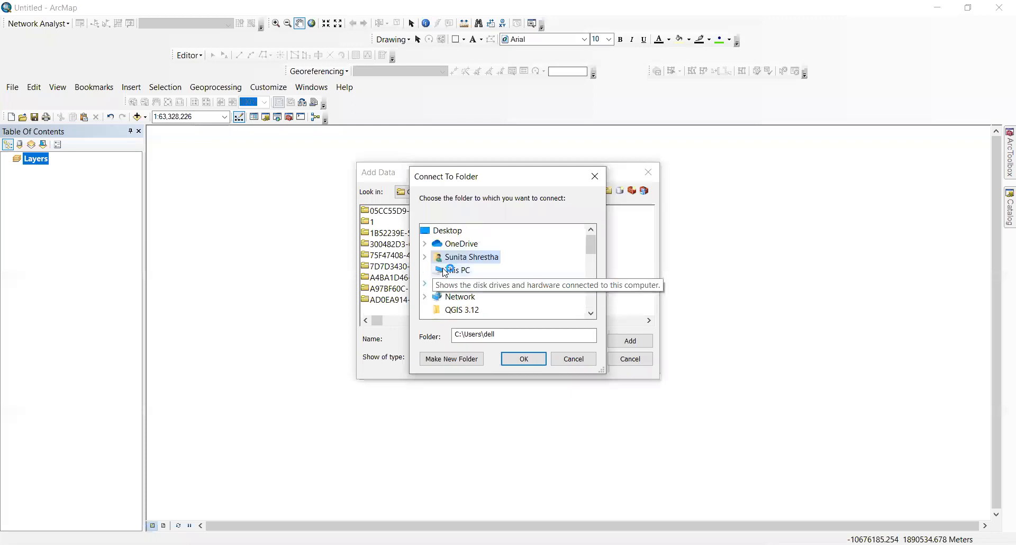
pyautogui.scroll(-2, 447, 270)
pyautogui.scroll(2, 447, 270)
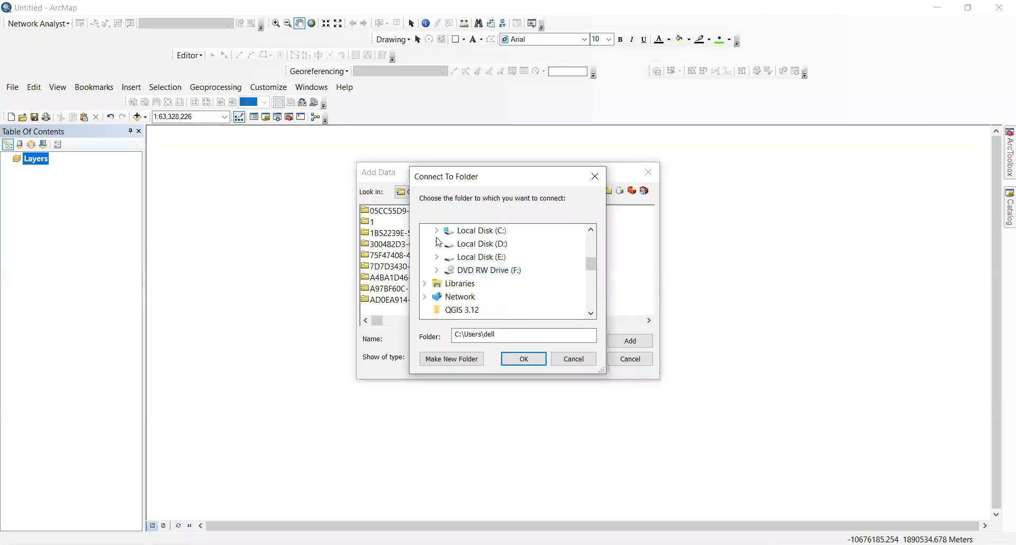
pyautogui.click(437, 245)
pyautogui.scroll(-3, 458, 240)
pyautogui.scroll(-2, 505, 290)
pyautogui.scroll(-5, 506, 290)
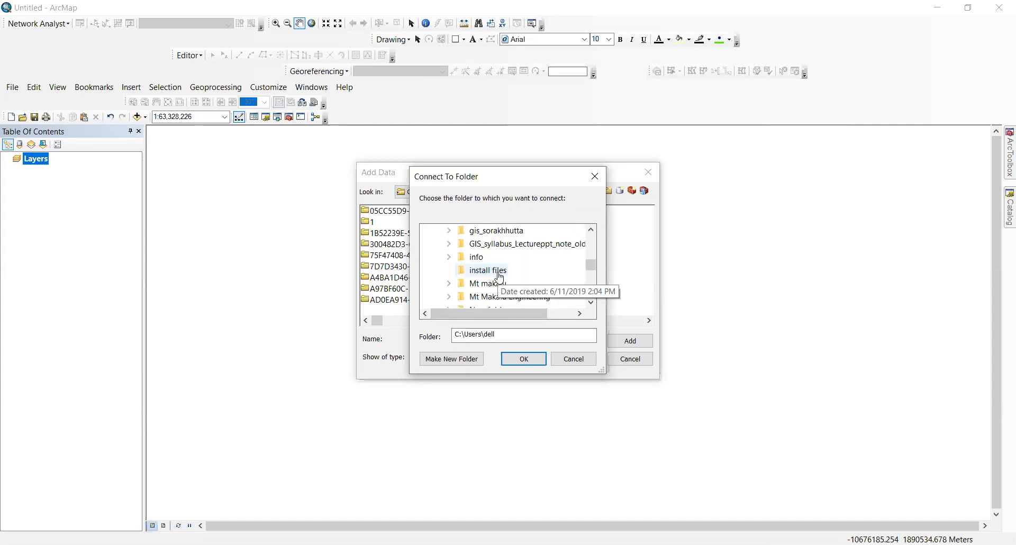
pyautogui.scroll(3, 500, 278)
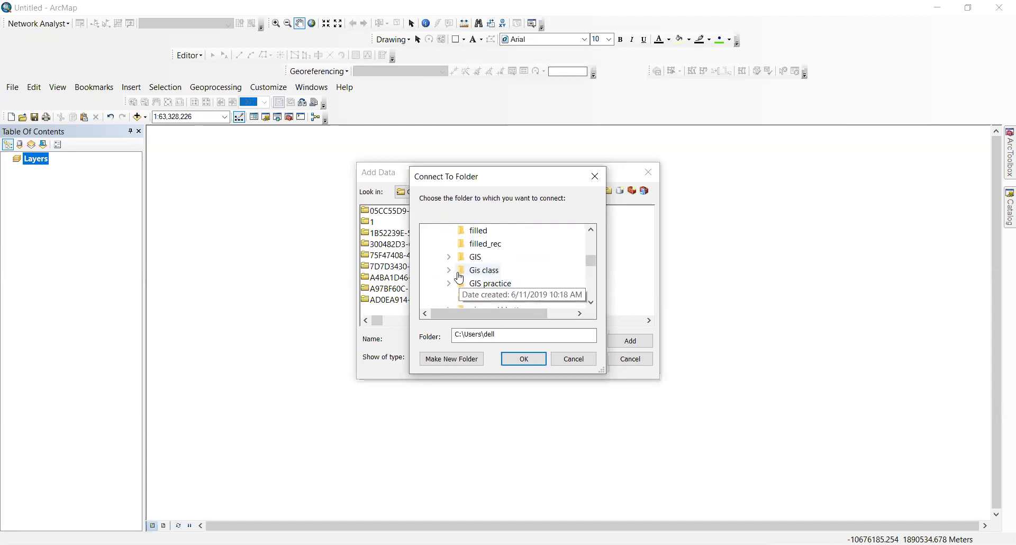
pyautogui.scroll(-5, 451, 272)
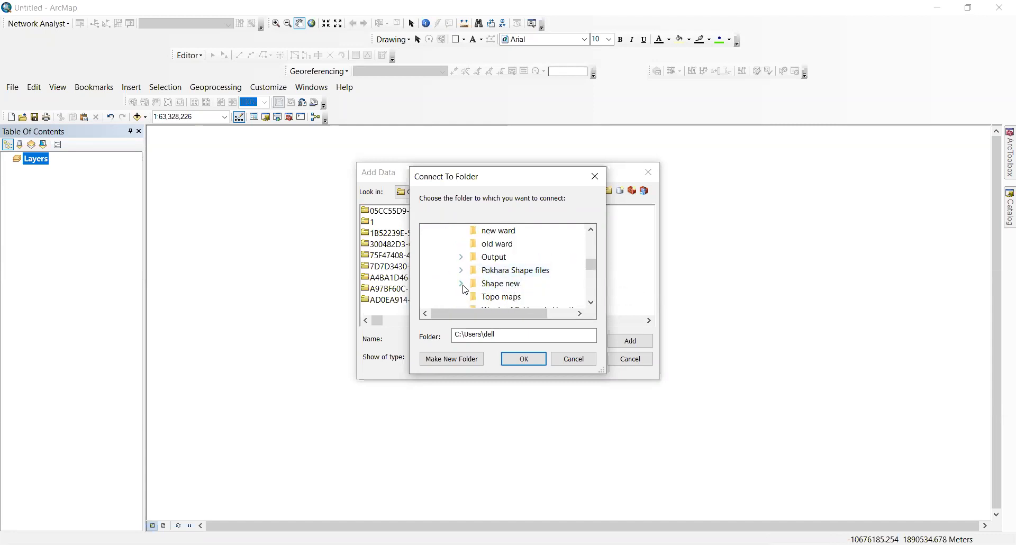
pyautogui.click(461, 284)
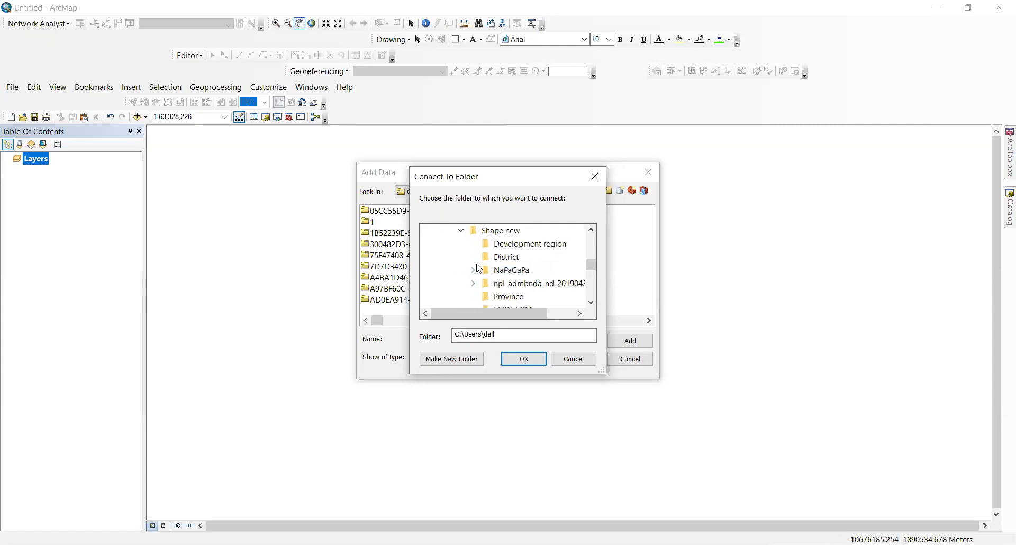
pyautogui.click(516, 289)
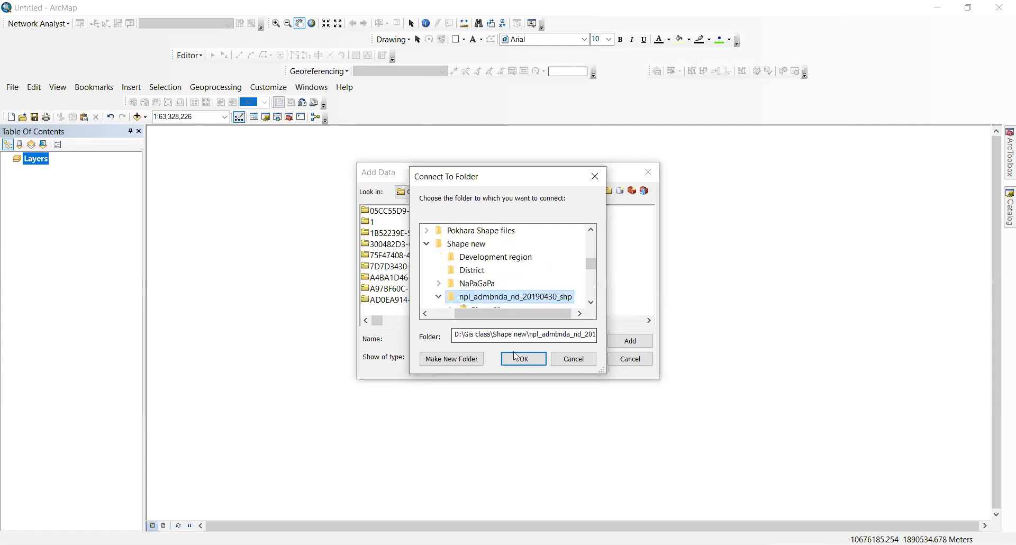
pyautogui.click(522, 358)
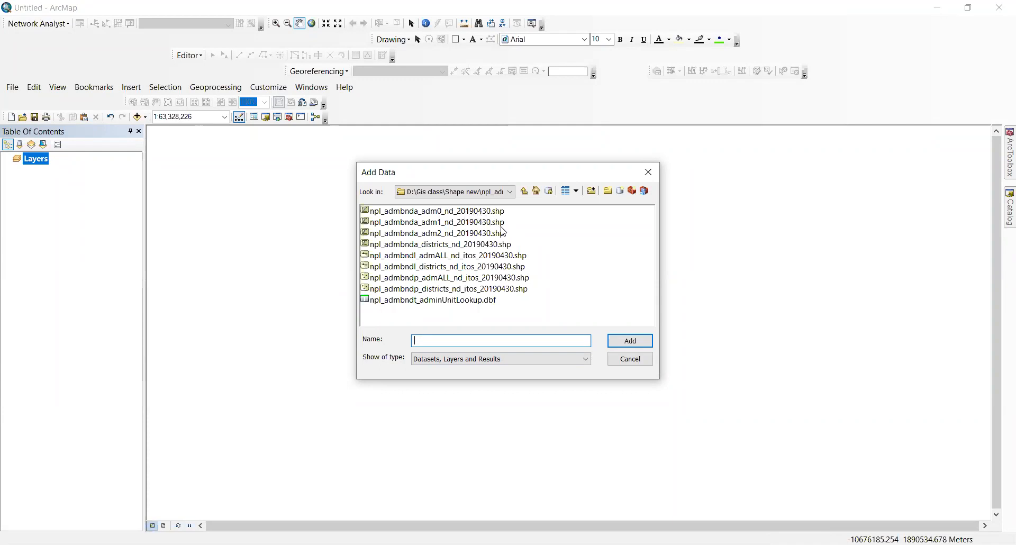
pyautogui.moveTo(522, 247)
pyautogui.mouseDown()
pyautogui.moveTo(495, 215)
pyautogui.moveTo(516, 235)
pyautogui.moveTo(512, 250)
pyautogui.mouseUp()
pyautogui.click(495, 212)
# Step: Add the shapefiles and pick the custom New Geographic Transformation from GCS_WGS_1984 to GCS_Everest_1830
pyautogui.click(628, 342)
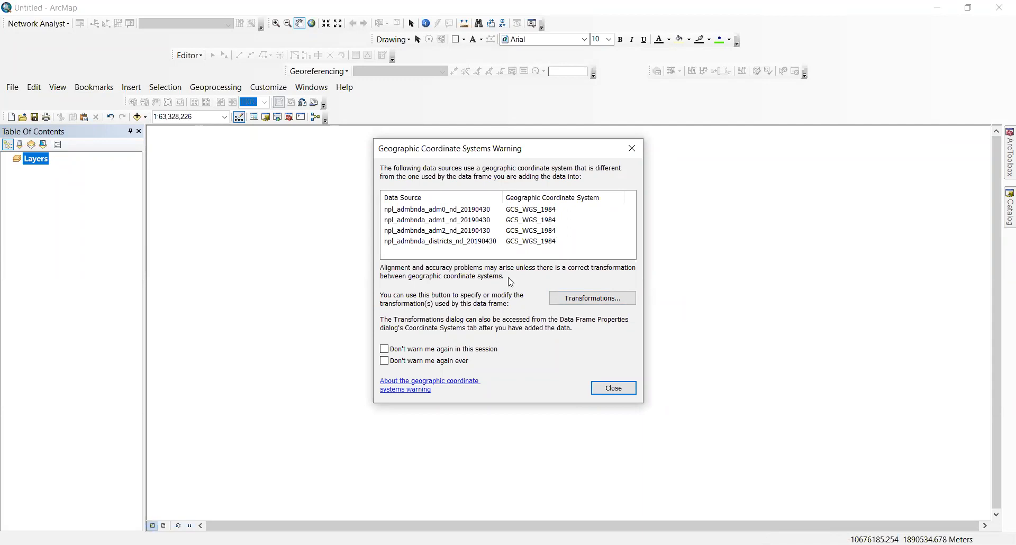
pyautogui.click(576, 298)
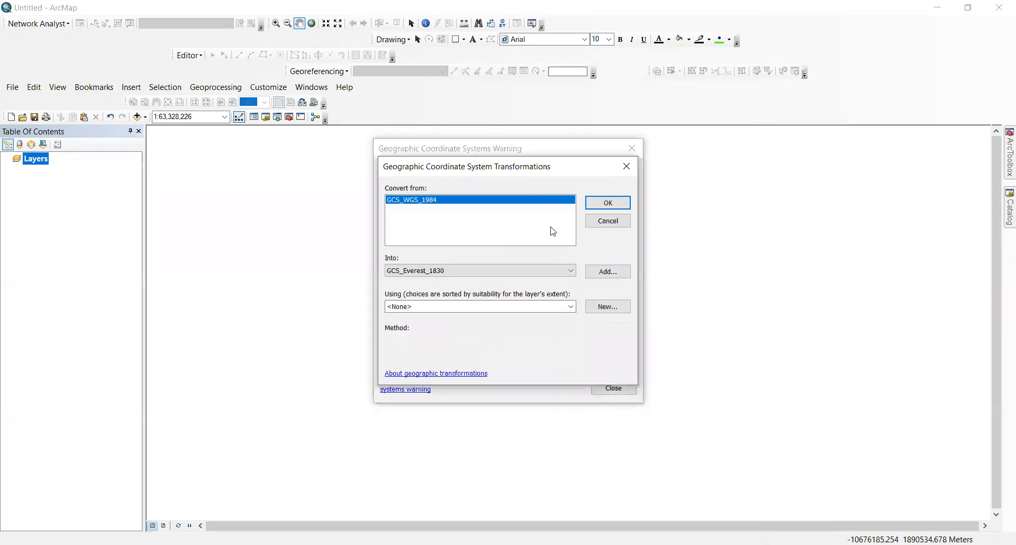
pyautogui.click(574, 308)
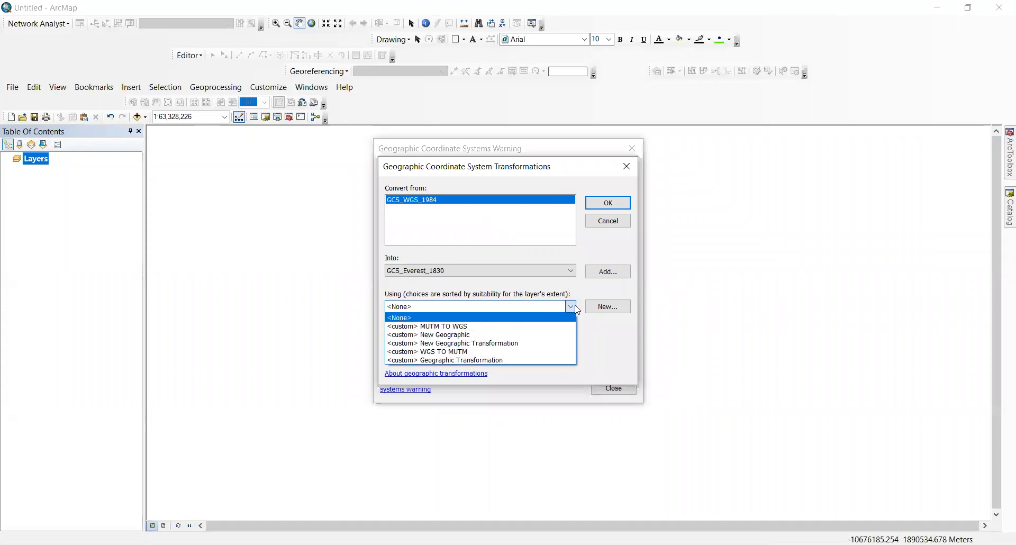
pyautogui.click(575, 306)
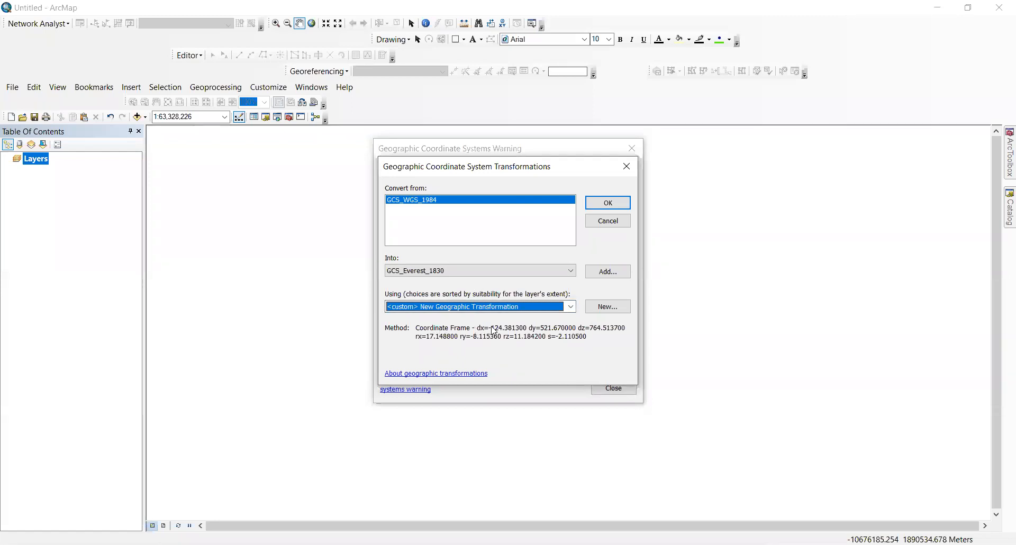
pyautogui.click(623, 307)
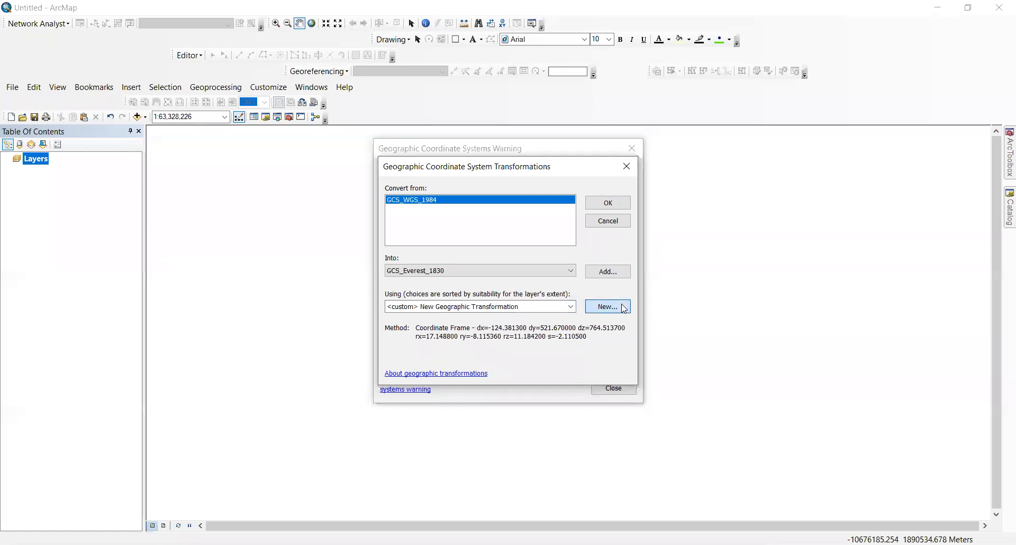
# Step: Inspect the Coordinate Frame transformation parameters, cancel them, and accept the chosen transformation
pyautogui.click(550, 252)
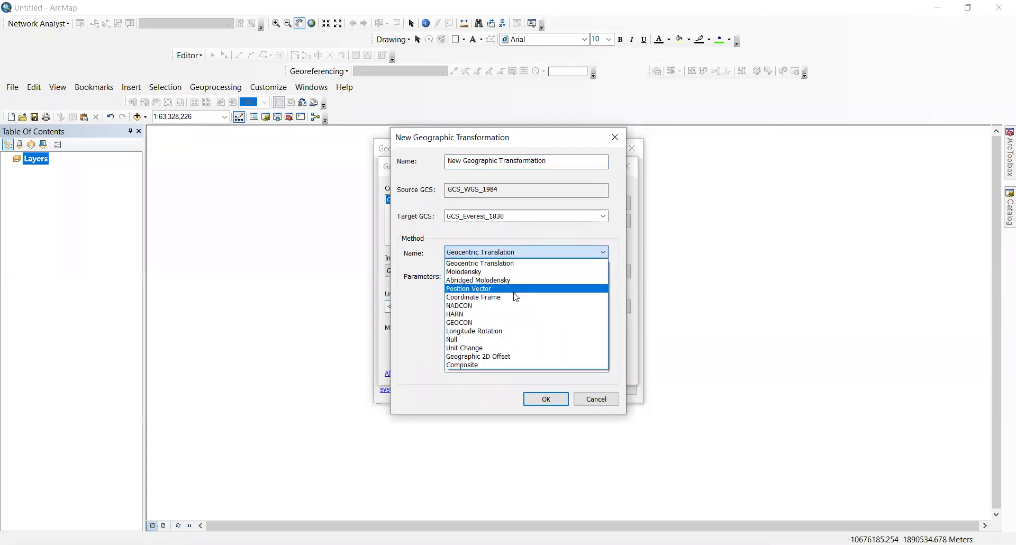
pyautogui.click(517, 297)
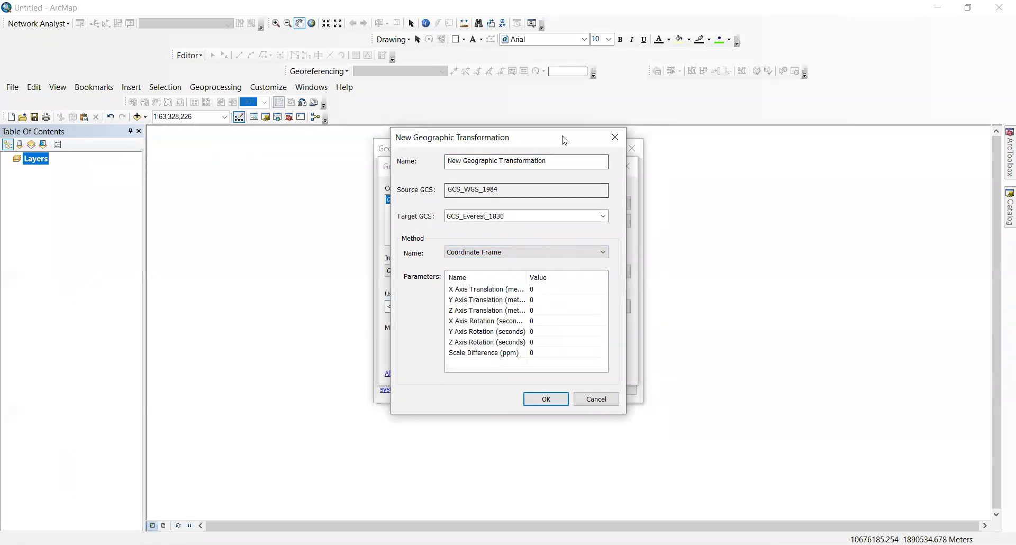
pyautogui.moveTo(564, 140); pyautogui.dragTo(829, 139)
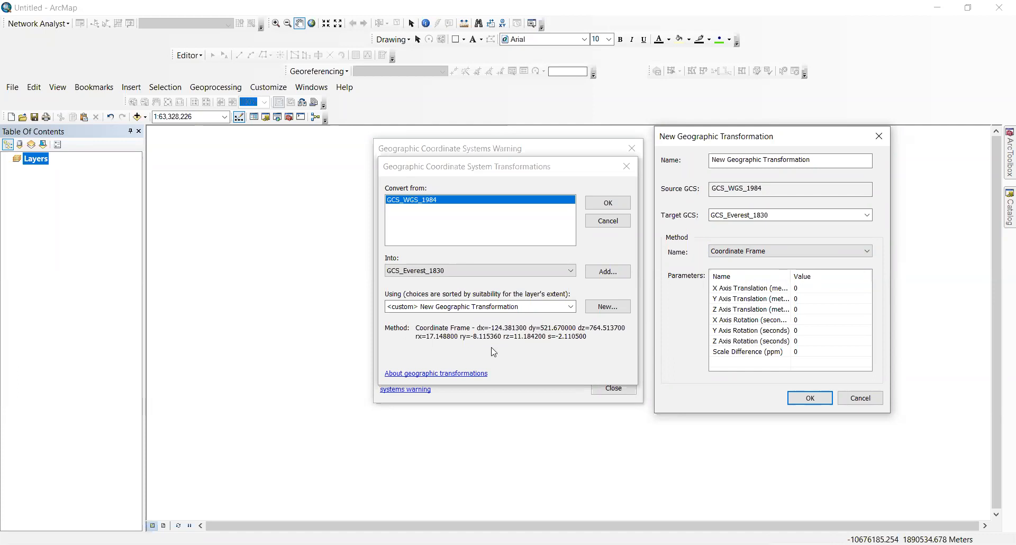
pyautogui.click(858, 399)
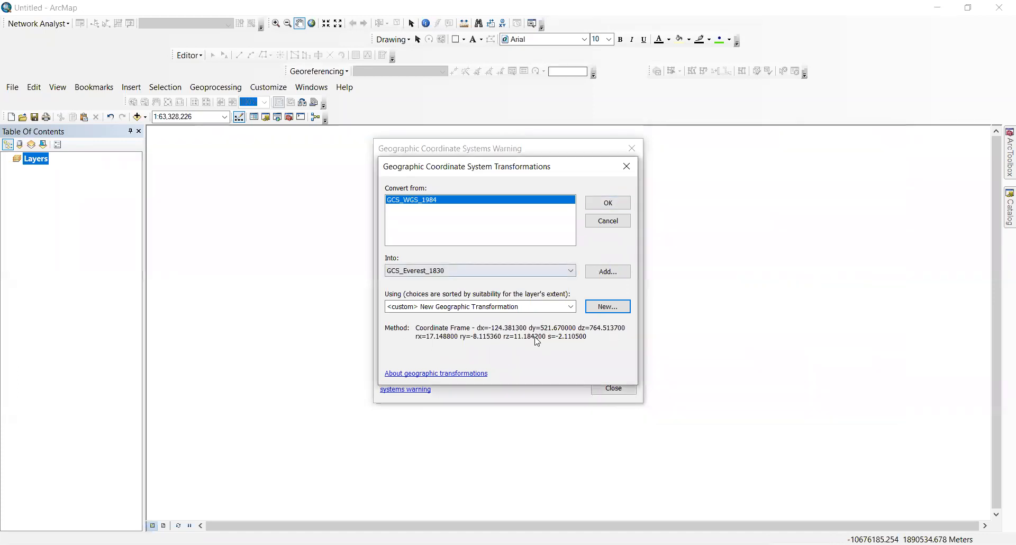
pyautogui.click(617, 204)
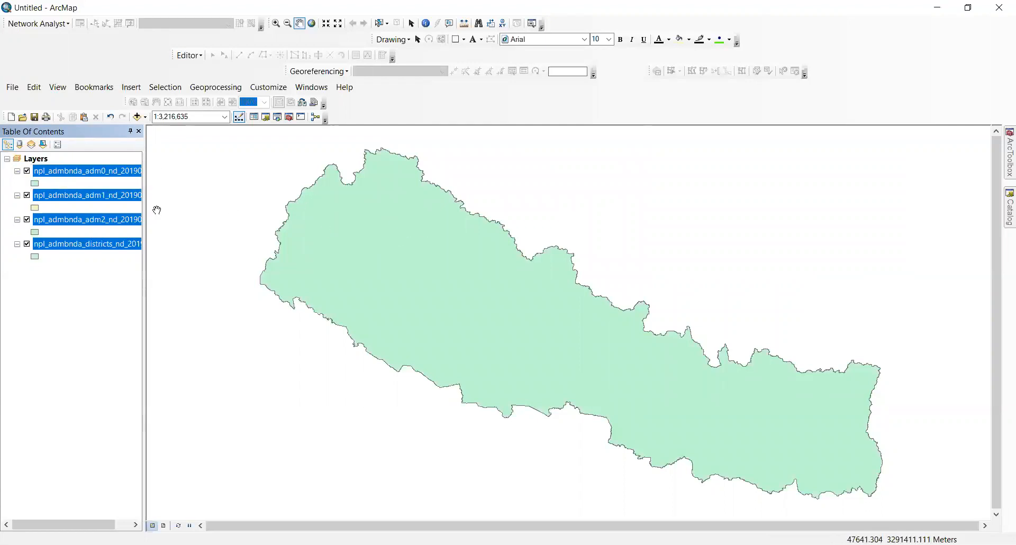
# Step: Turn off the adm1, adm2 and districts layers, leaving only the adm0 national boundary visible
pyautogui.click(27, 195)
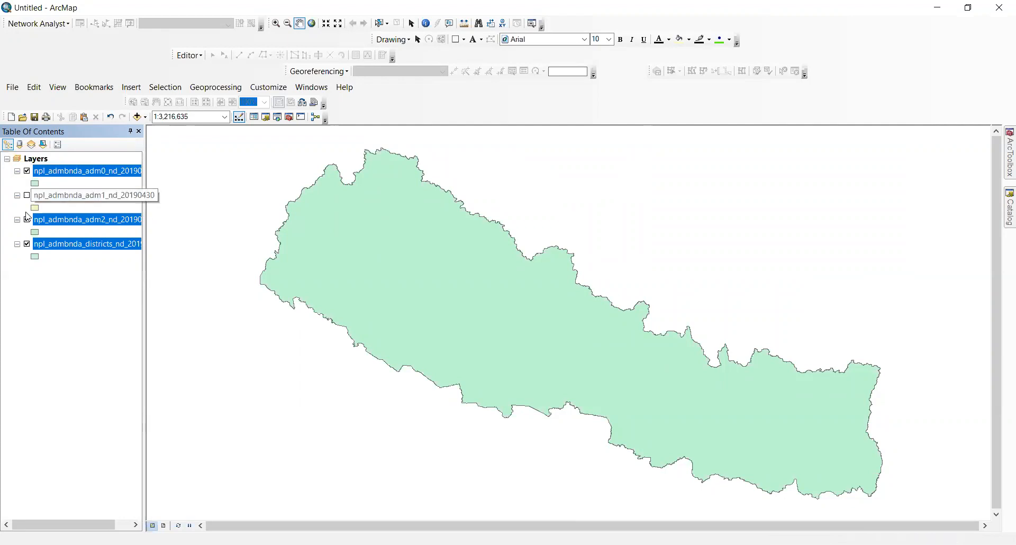
pyautogui.click(27, 219)
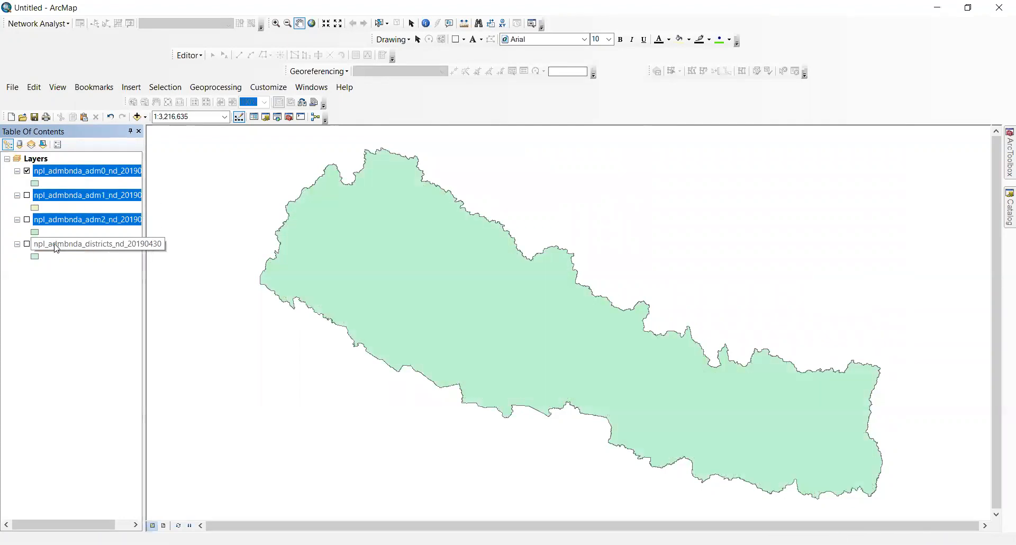
pyautogui.keyDown('ctrl'); pyautogui.click(80, 244); pyautogui.keyUp('ctrl')
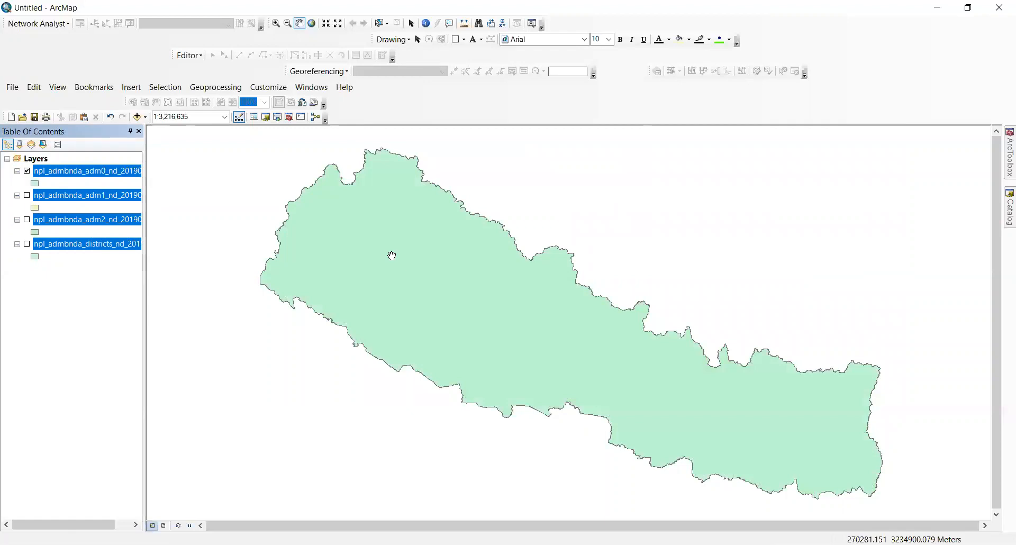
pyautogui.moveTo(476, 215); pyautogui.dragTo(452, 206)
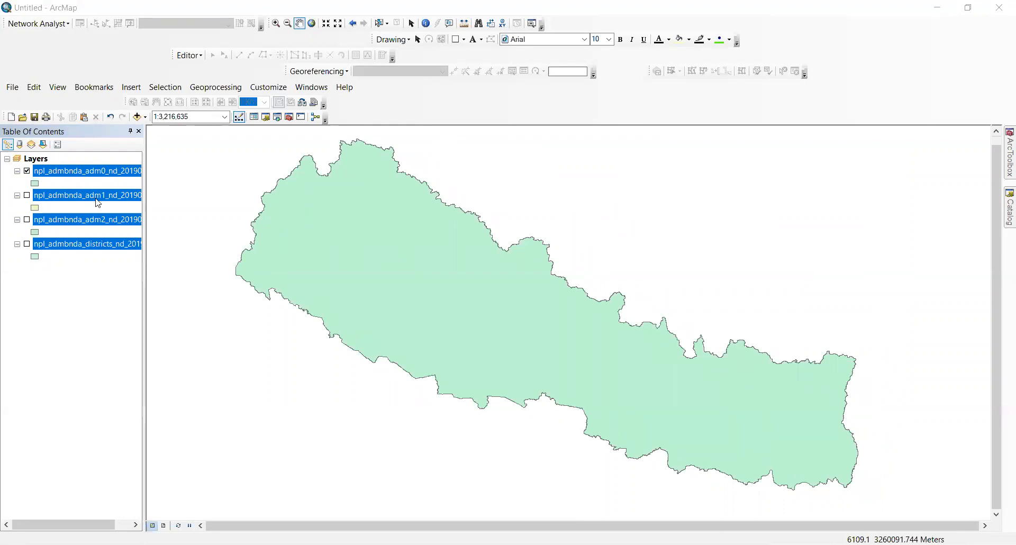
pyautogui.click(24, 175)
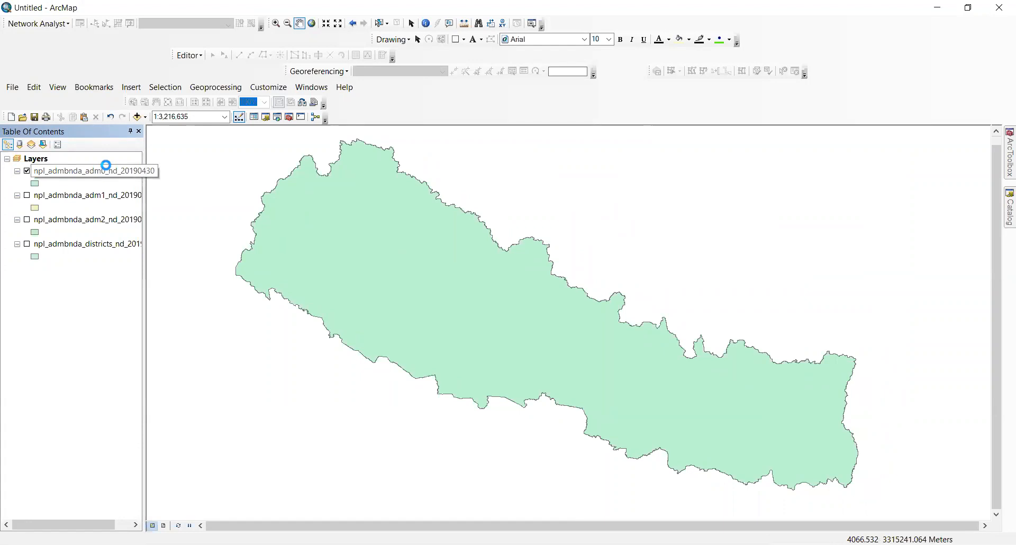
# Step: Rename the adm0 layer to 'Outline map' and switch it off
pyautogui.rightClick(106, 165)
pyautogui.click(150, 427)
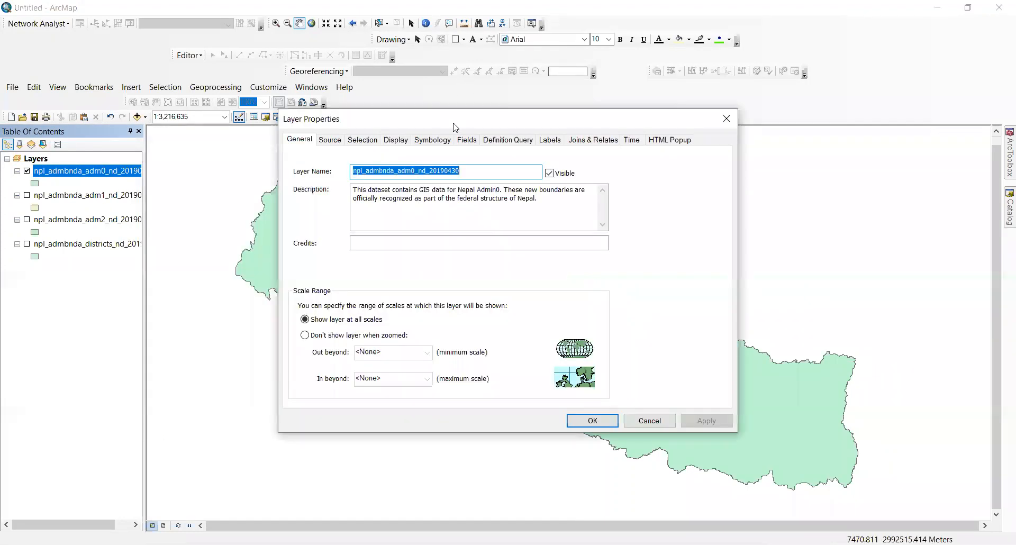
pyautogui.write('N')
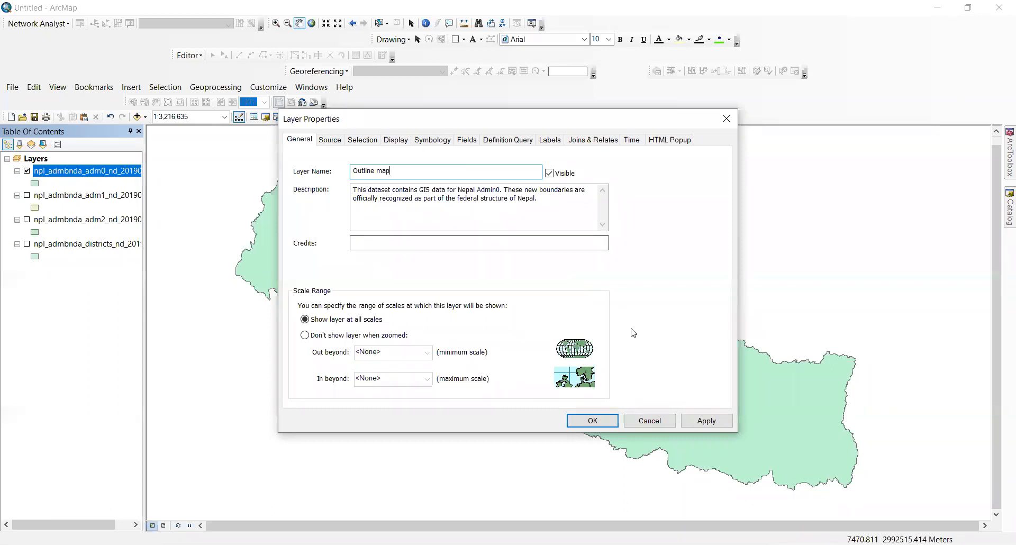
pyautogui.press('Return')
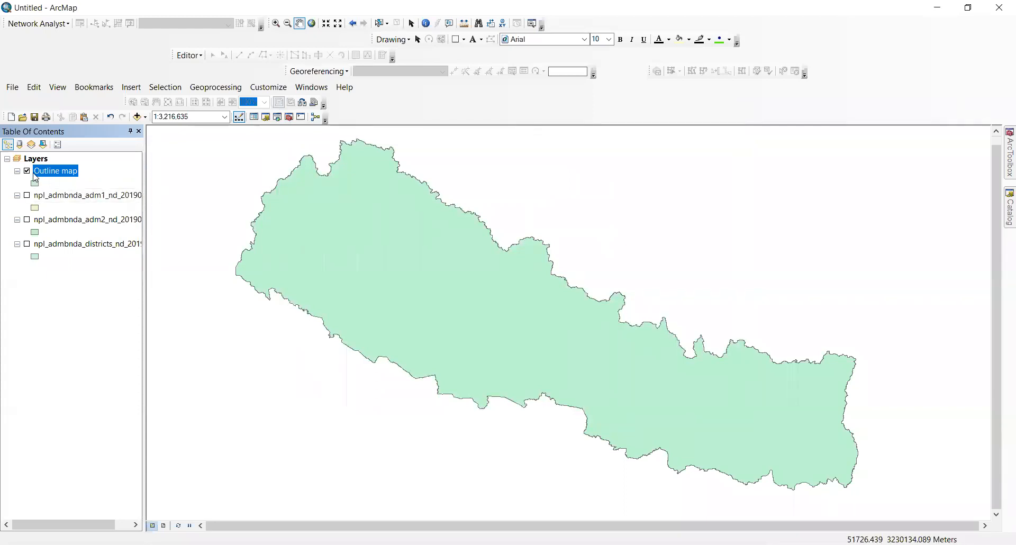
pyautogui.click(26, 171)
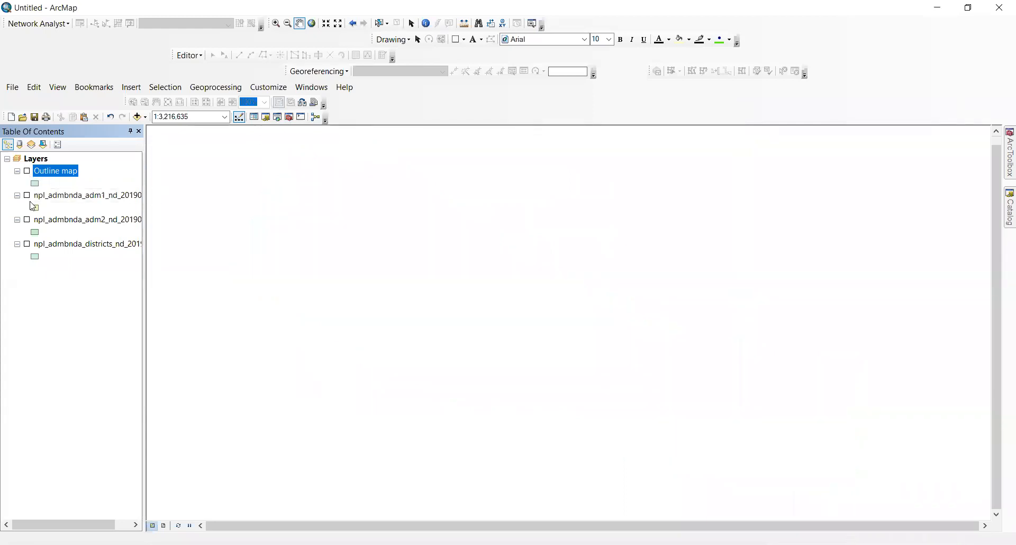
# Step: Turn the adm1 layer back on and rename it 'province map'
pyautogui.click(27, 195)
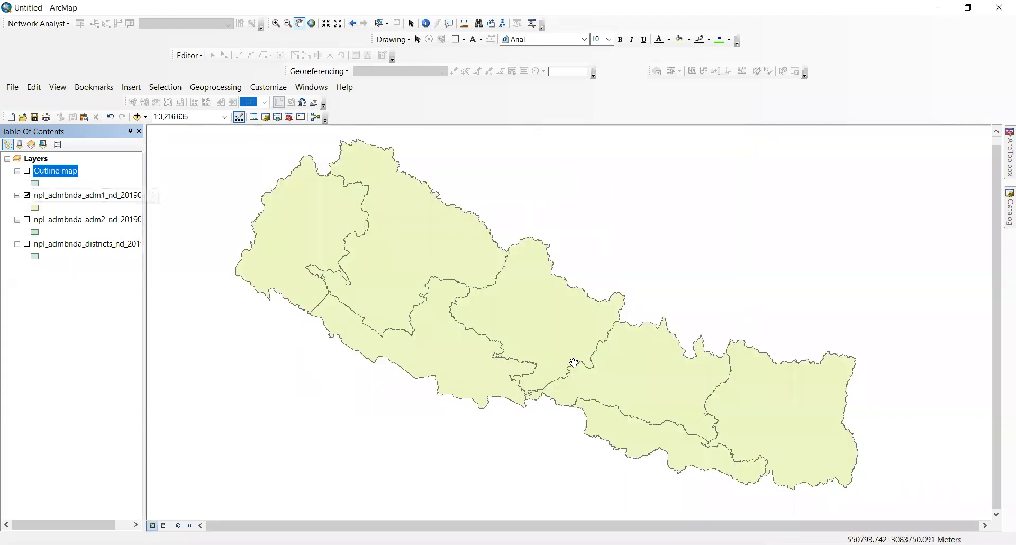
pyautogui.rightClick(51, 196)
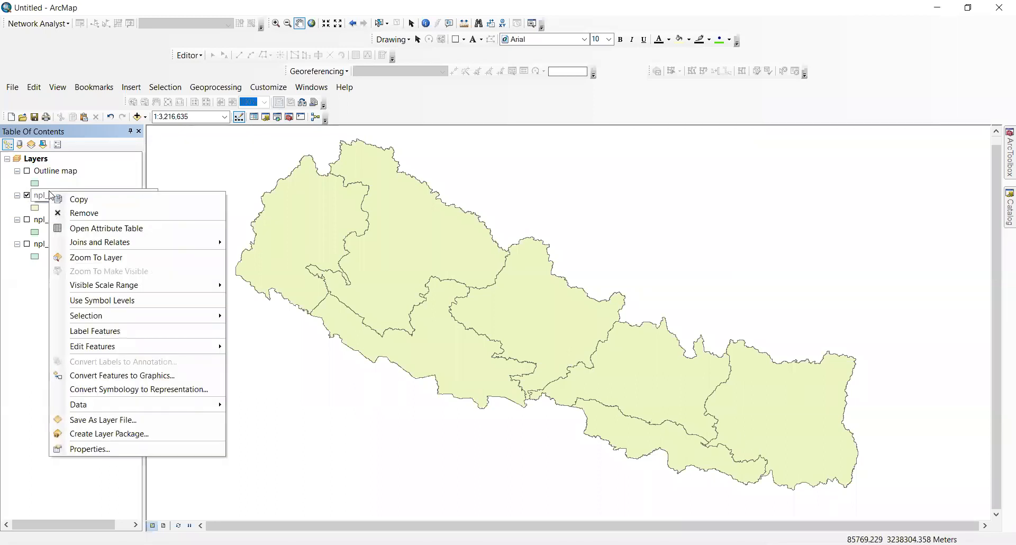
pyautogui.click(140, 449)
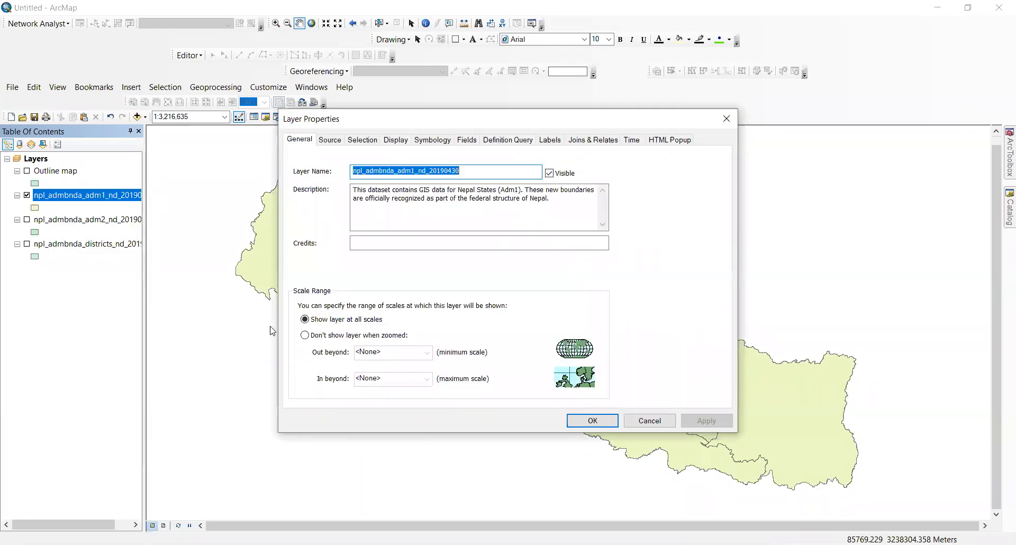
pyautogui.write('pr')
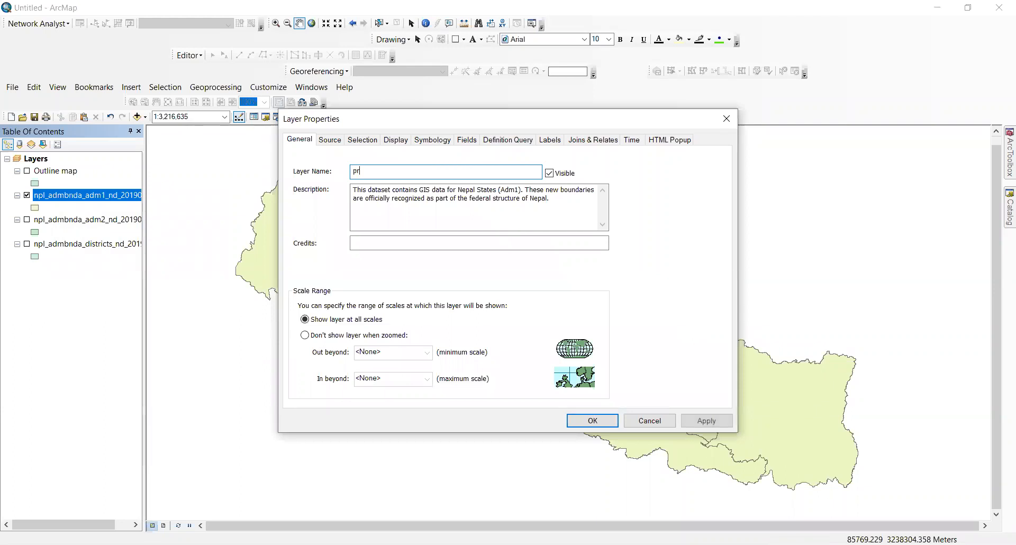
pyautogui.write('ovince map')
pyautogui.press('Return')
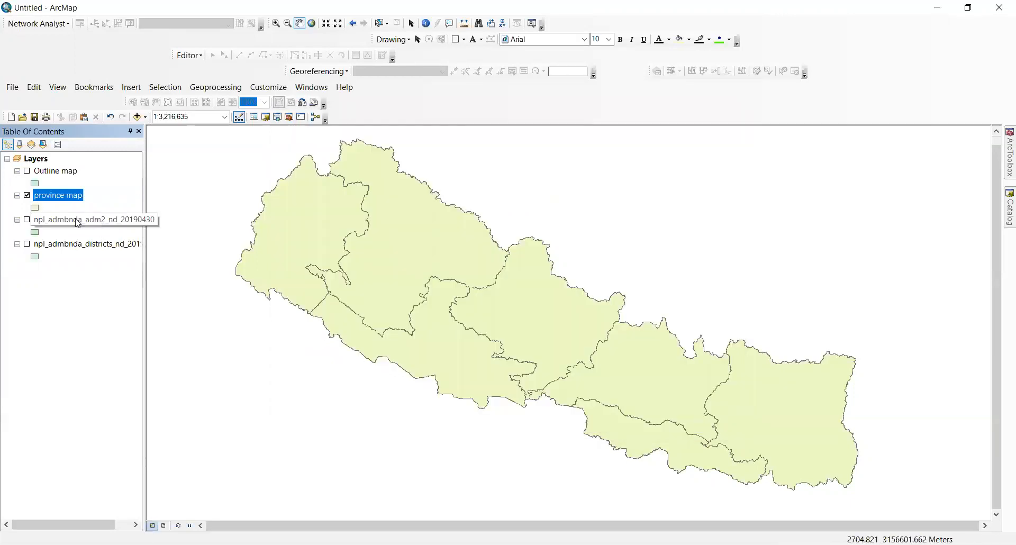
# Step: Hide province map, turn on adm2, rename it 'local bodies', then hide it again
pyautogui.click(27, 195)
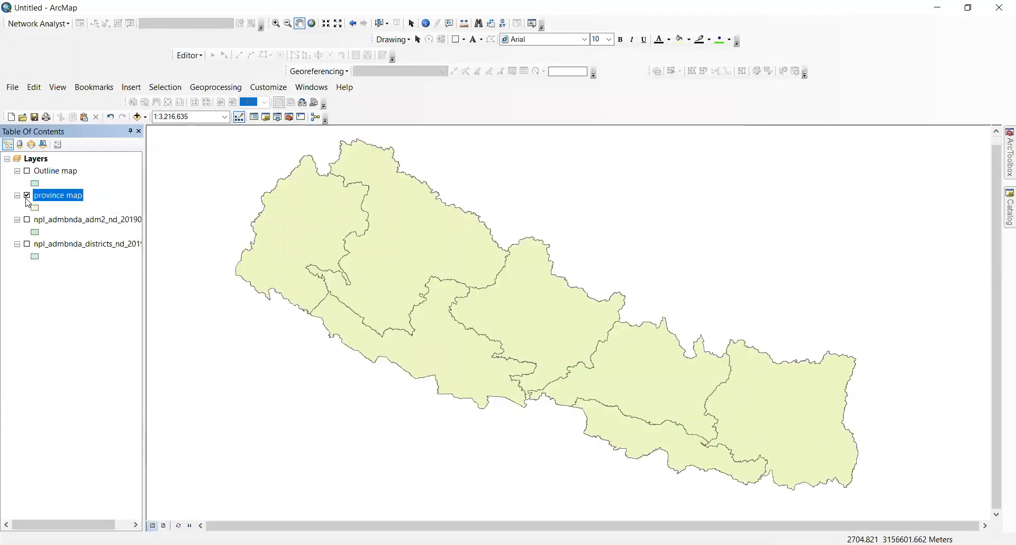
pyautogui.click(27, 219)
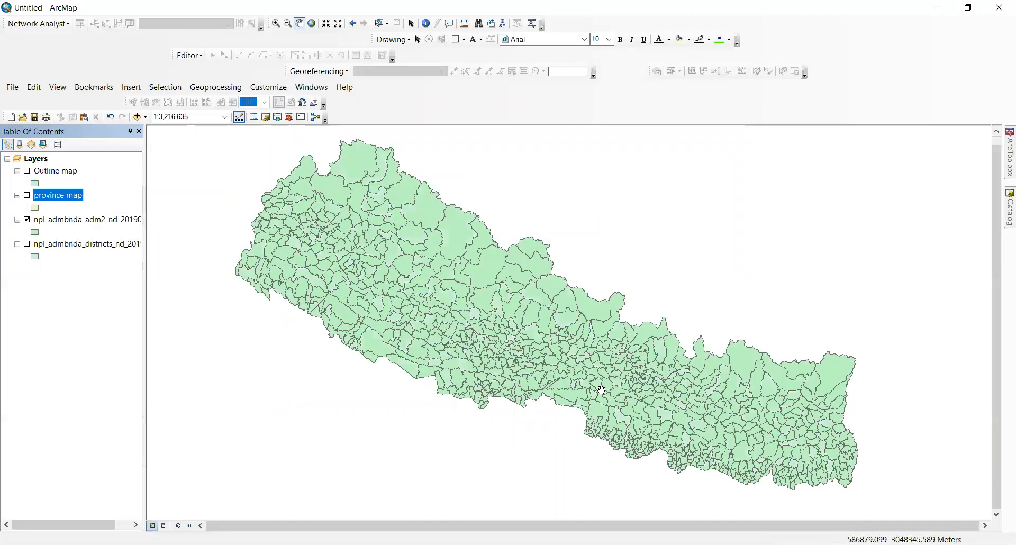
pyautogui.click(116, 220)
pyautogui.rightClick(116, 221)
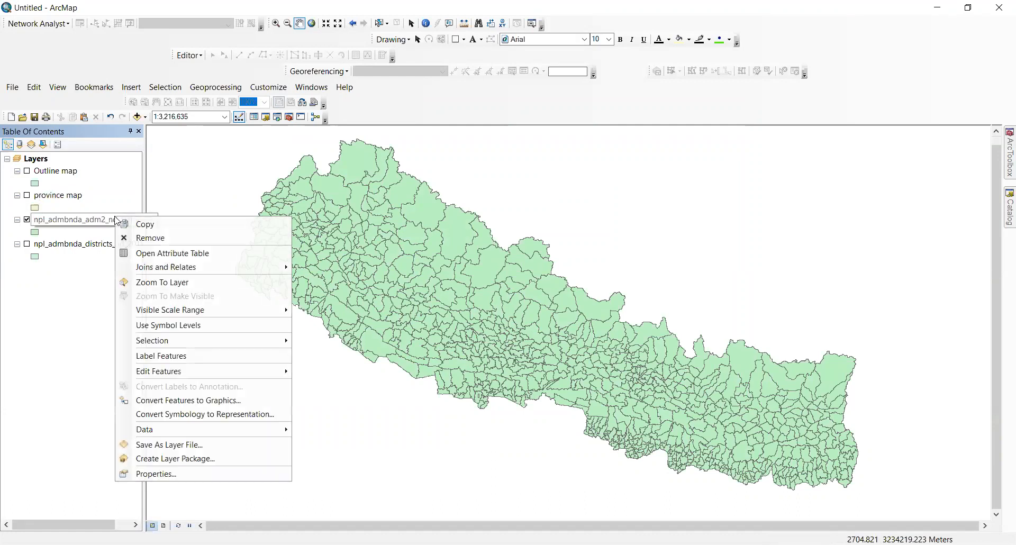
pyautogui.click(158, 476)
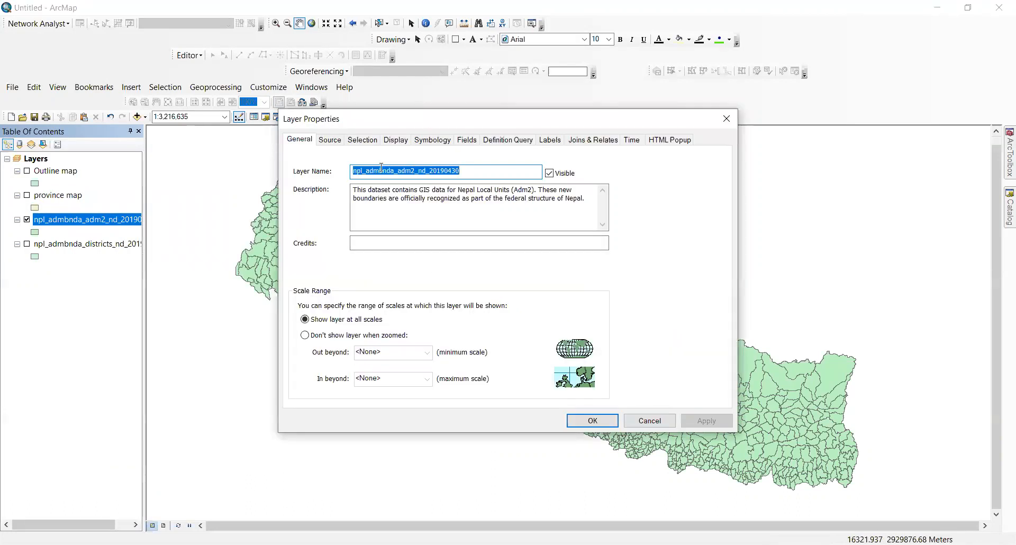
pyautogui.press('BackSpace')
pyautogui.write('local bodies')
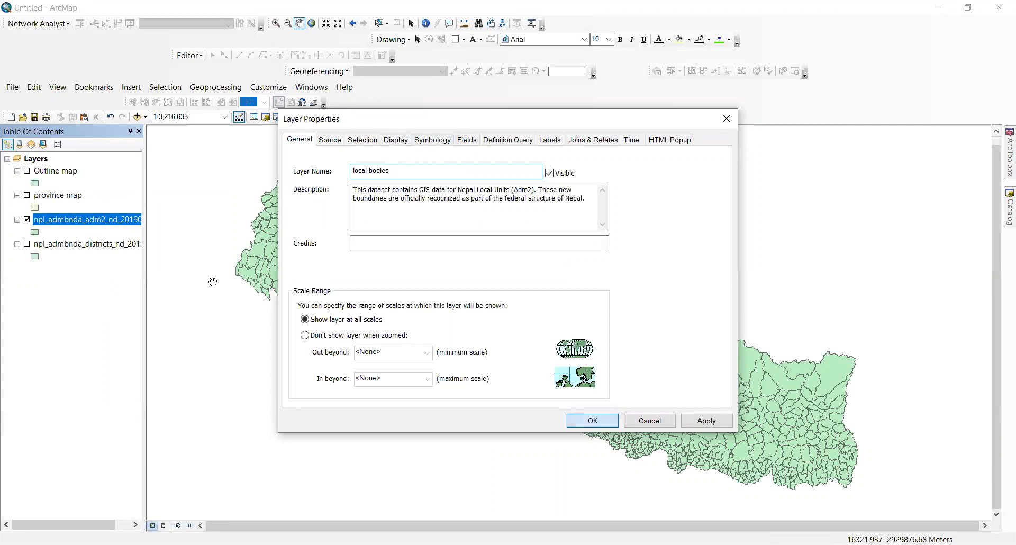
pyautogui.click(587, 423)
pyautogui.click(27, 219)
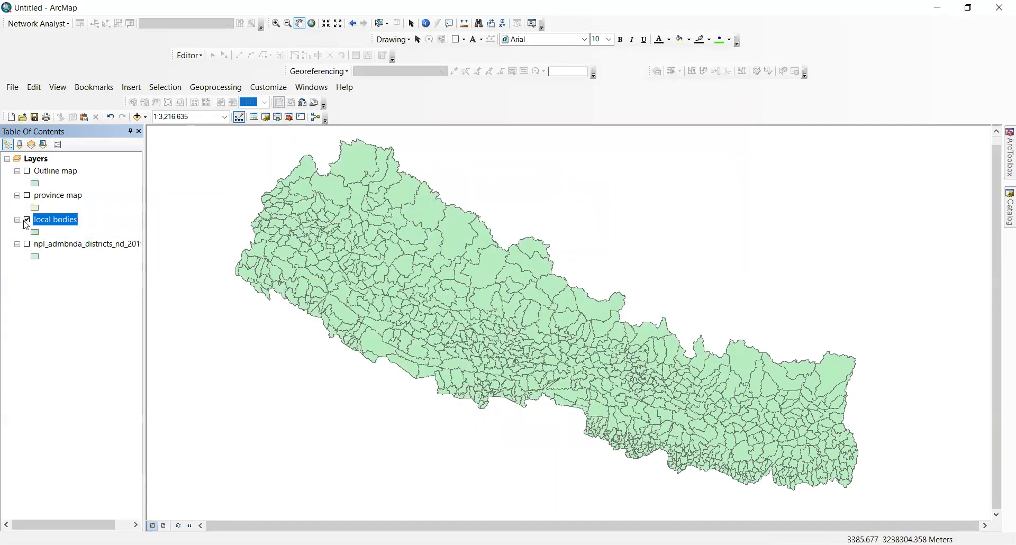
# Step: Turn on the districts layer and rename it 'District'
pyautogui.click(27, 244)
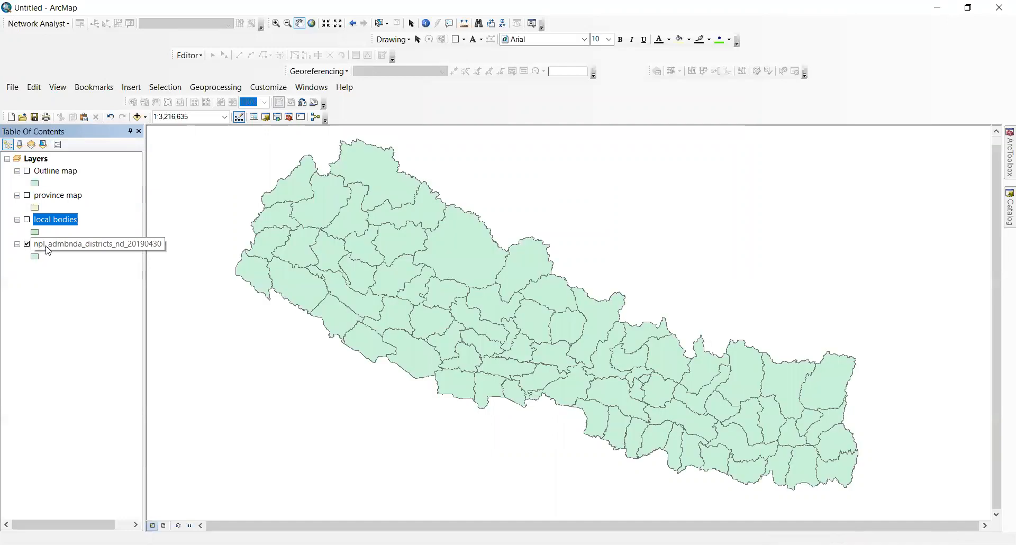
pyautogui.rightClick(46, 245)
pyautogui.click(139, 506)
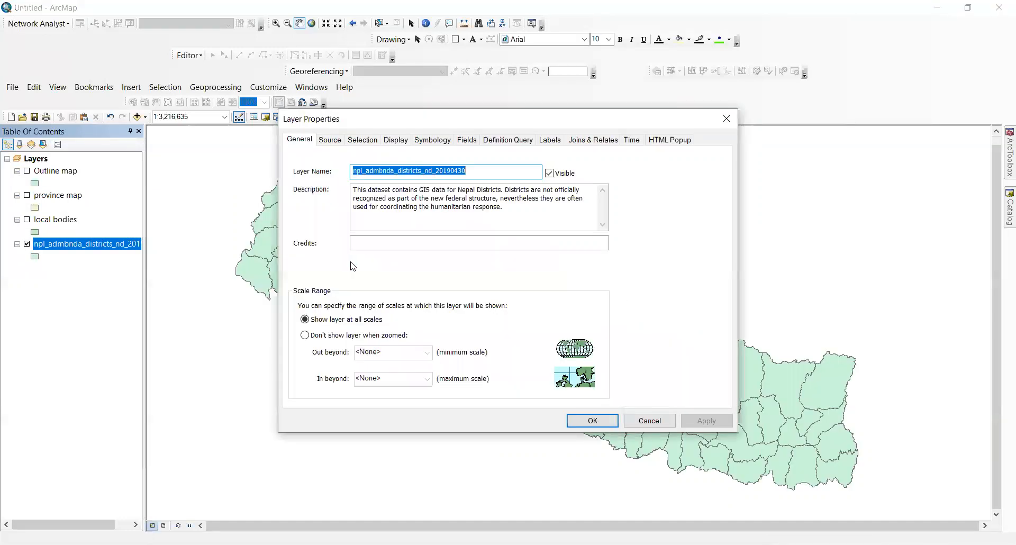
pyautogui.write('Distr')
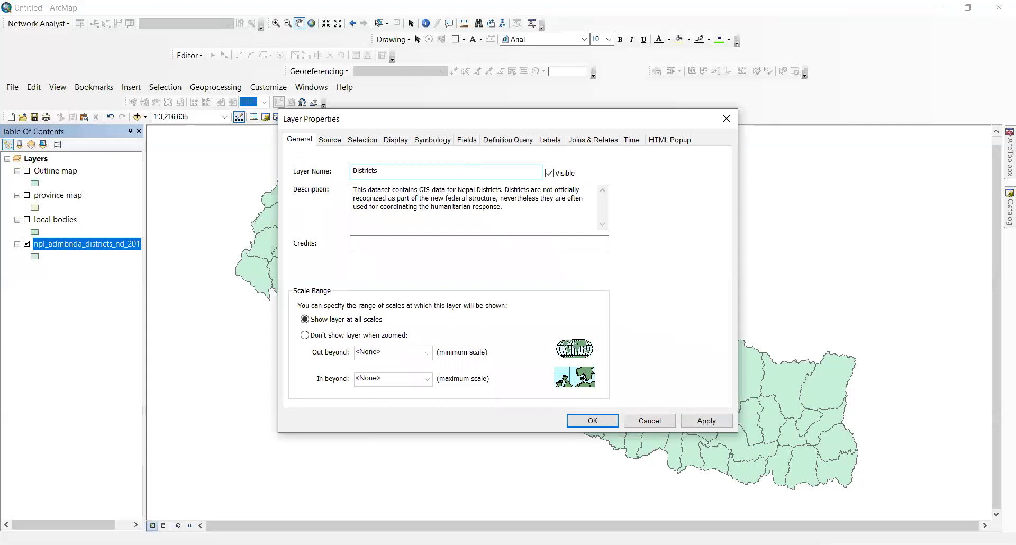
pyautogui.write('ict')
pyautogui.press('Return')
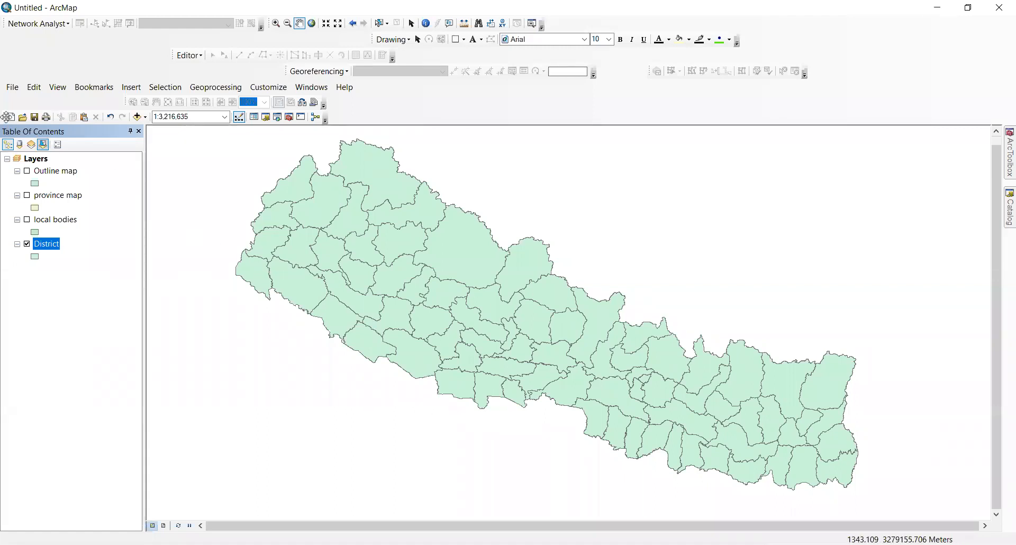
# Step: Look through the File menu, pan and zoom the district map, and open the Catalog pane
pyautogui.click(11, 87)
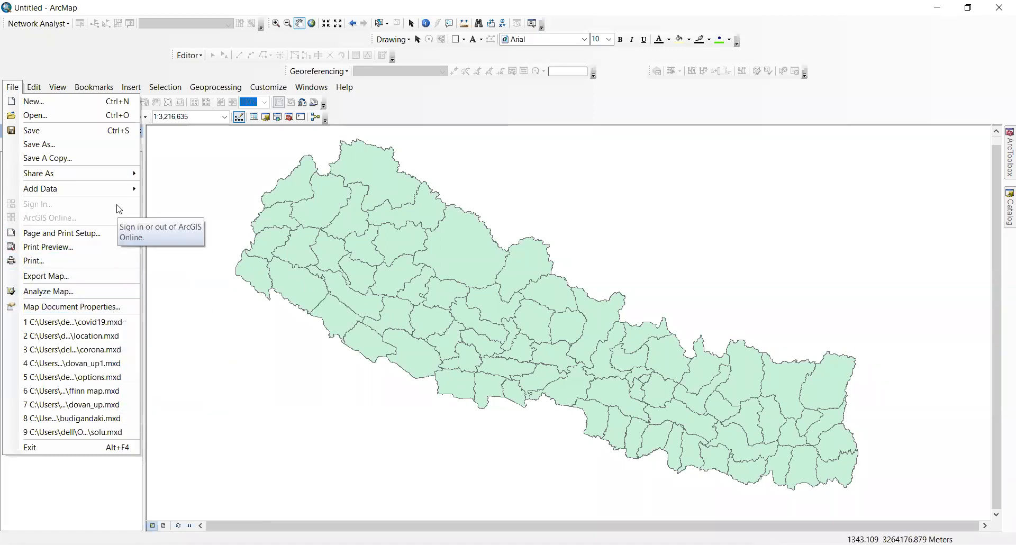
pyautogui.moveTo(126, 191)
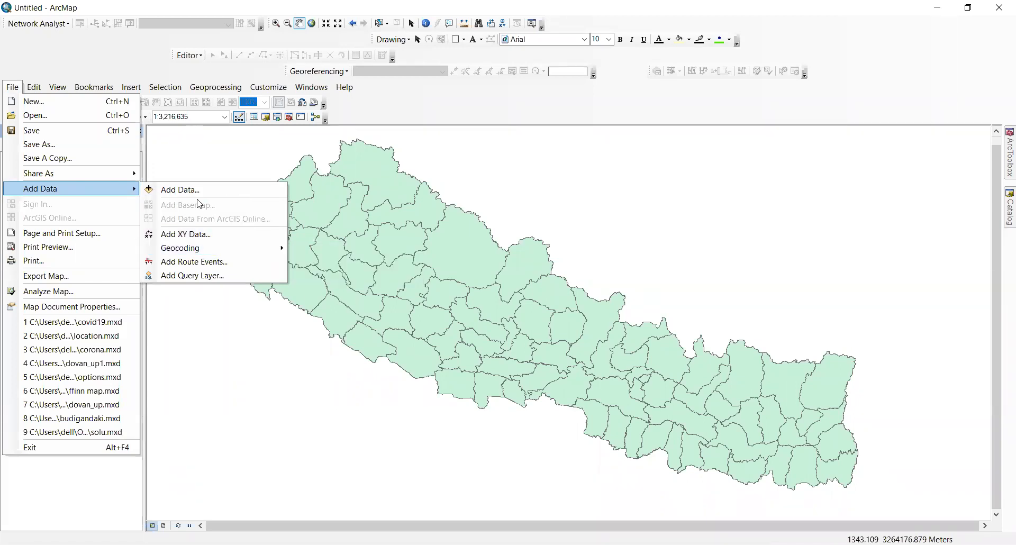
pyautogui.moveTo(644, 280); pyautogui.dragTo(524, 232)
pyautogui.scroll(1, 514, 336)
pyautogui.scroll(-1, 514, 336)
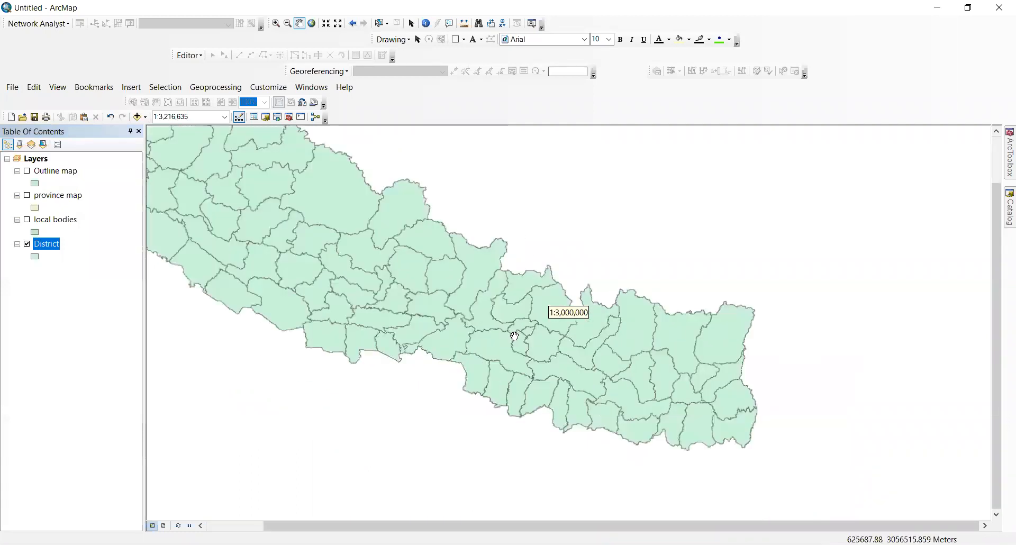
pyautogui.scroll(-6, 514, 336)
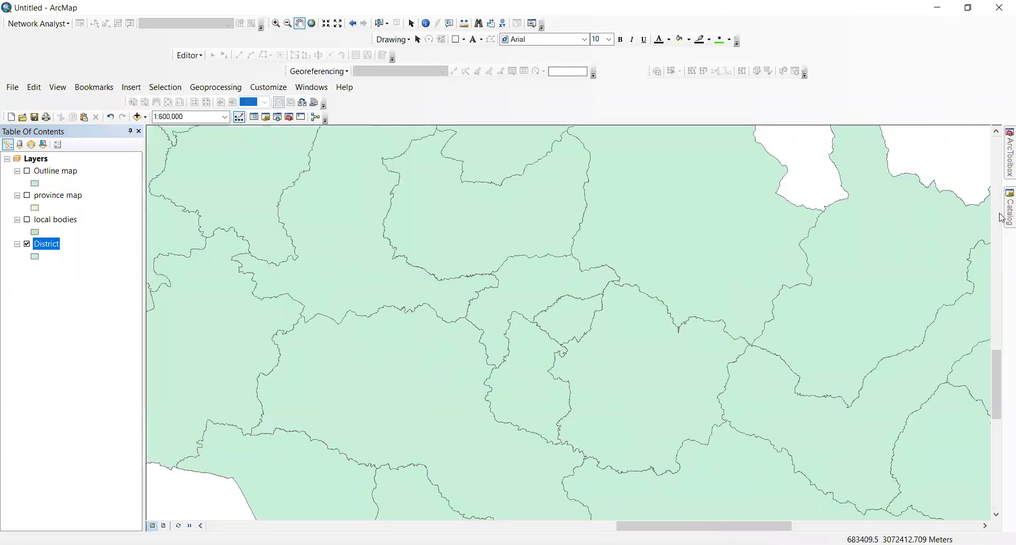
pyautogui.moveTo(1002, 216)
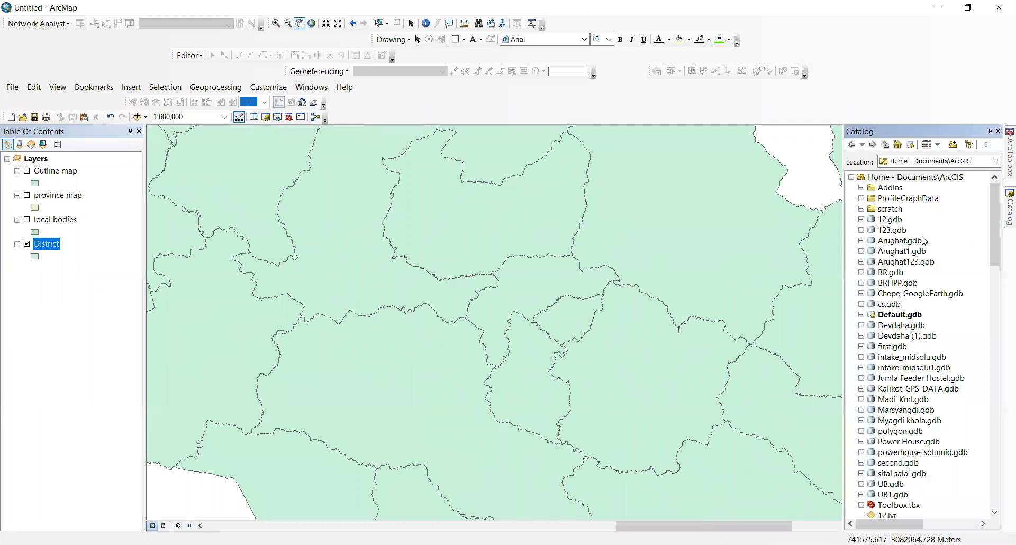
# Step: Start a new shapefile in the D:\GIS training folder and name it 'Project boundary'
pyautogui.scroll(-11, 910, 305)
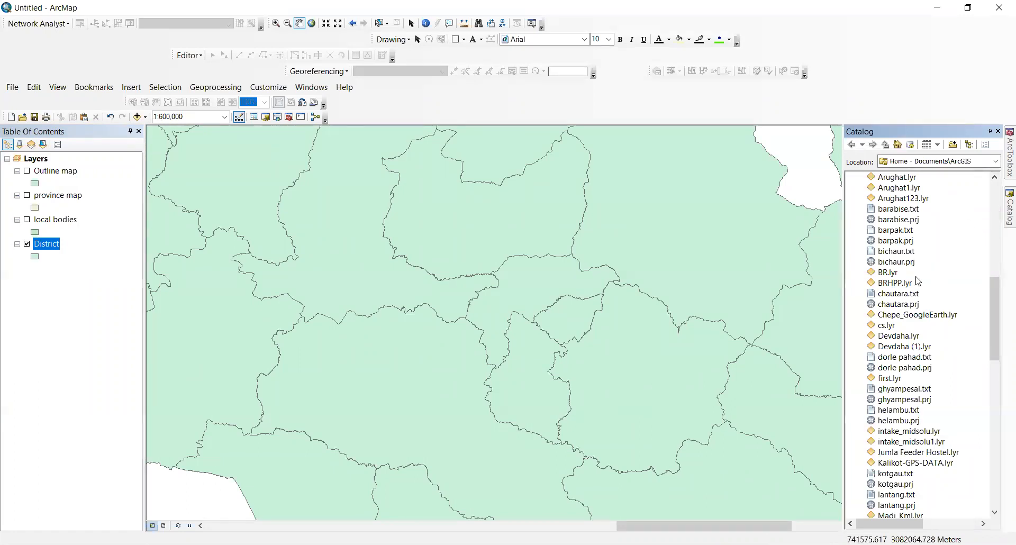
pyautogui.scroll(7, 918, 281)
pyautogui.scroll(-18, 918, 281)
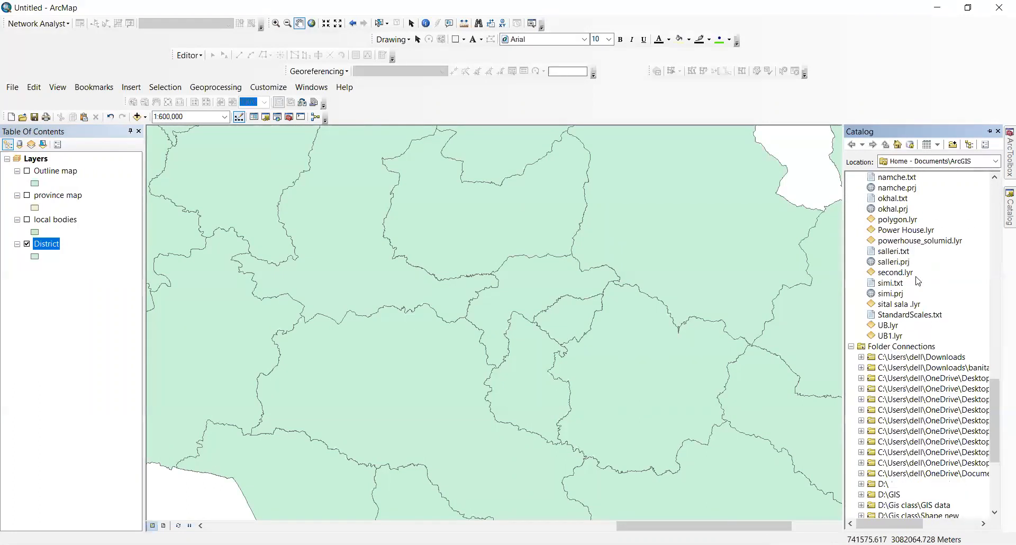
pyautogui.scroll(-5, 918, 281)
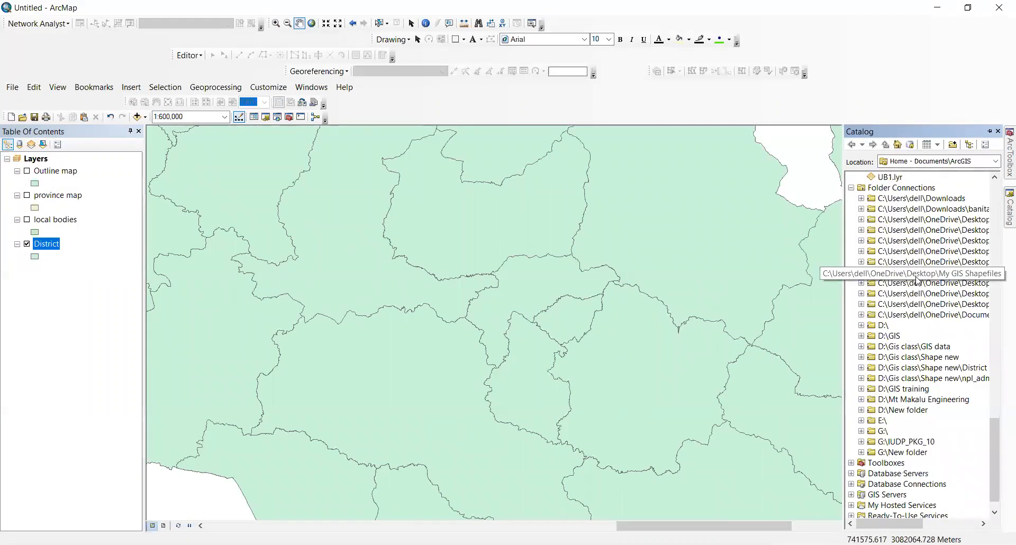
pyautogui.click(861, 389)
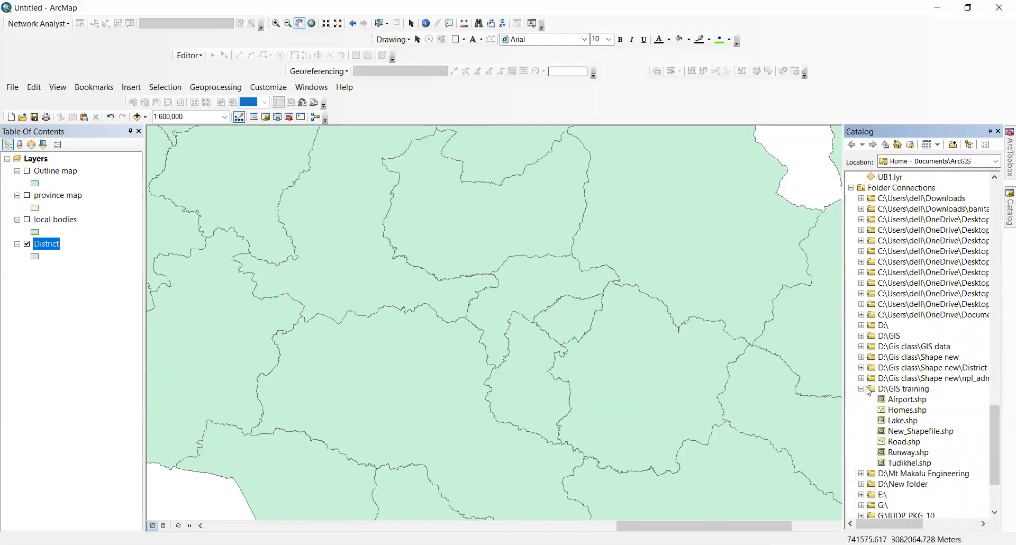
pyautogui.scroll(-1, 868, 390)
pyautogui.rightClick(907, 359)
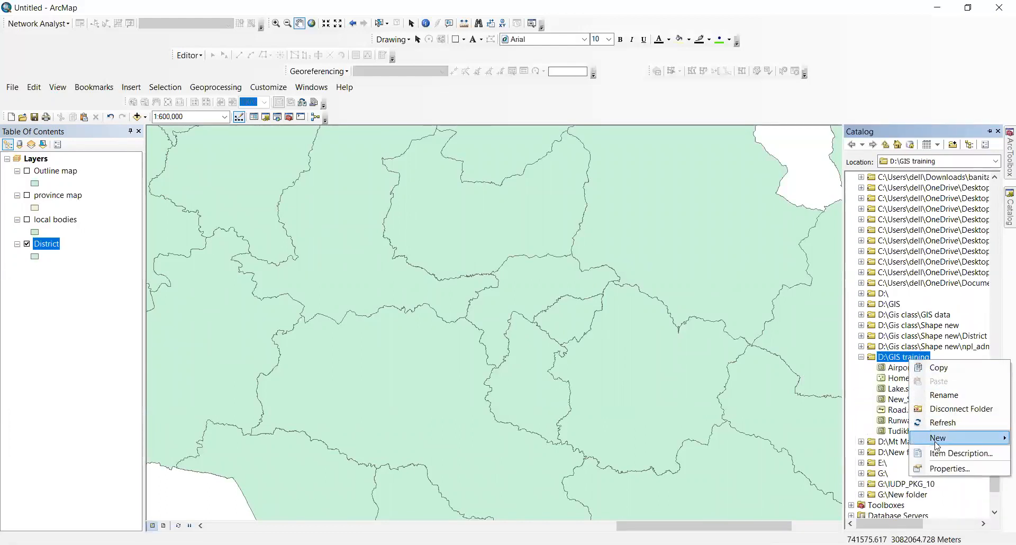
pyautogui.moveTo(936, 443)
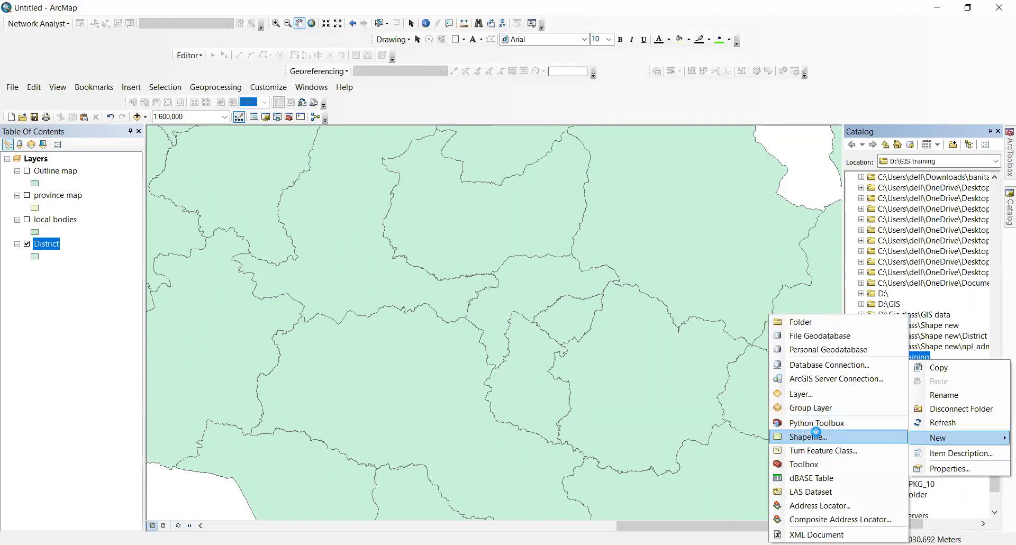
pyautogui.click(808, 437)
pyautogui.write('Project boundary')
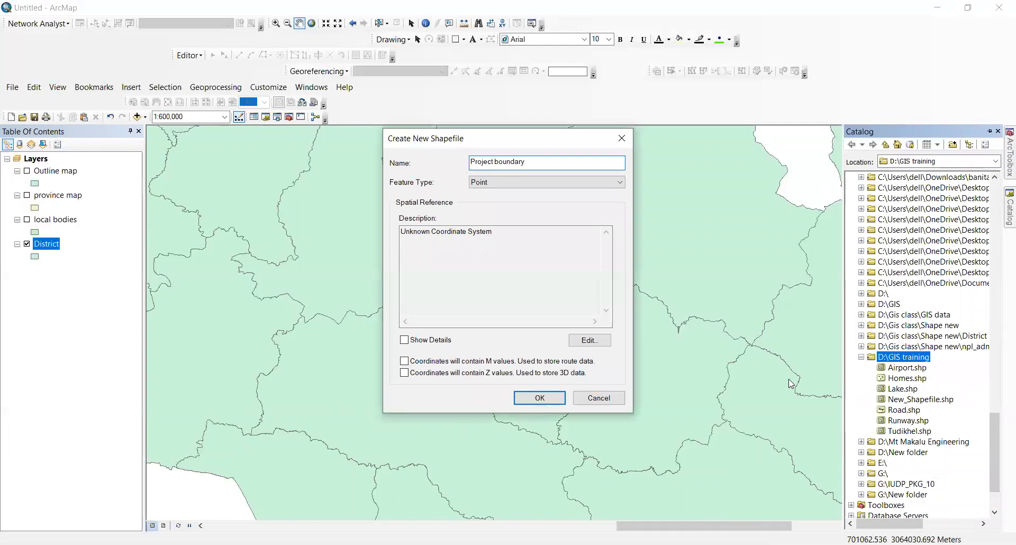
# Step: Make Project boundary a Polygon shapefile in ModifiedUTM_84 and create it
pyautogui.click(610, 182)
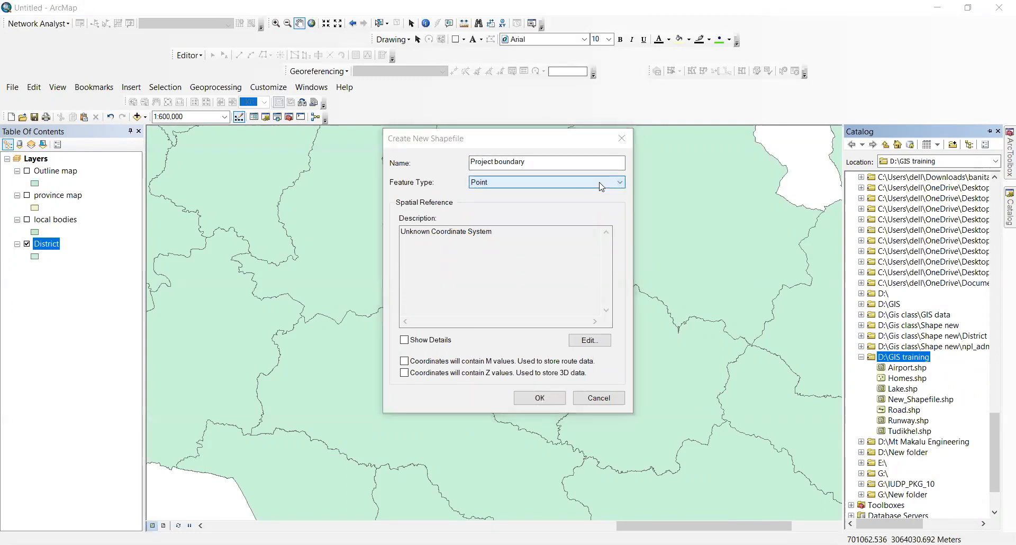
pyautogui.click(601, 186)
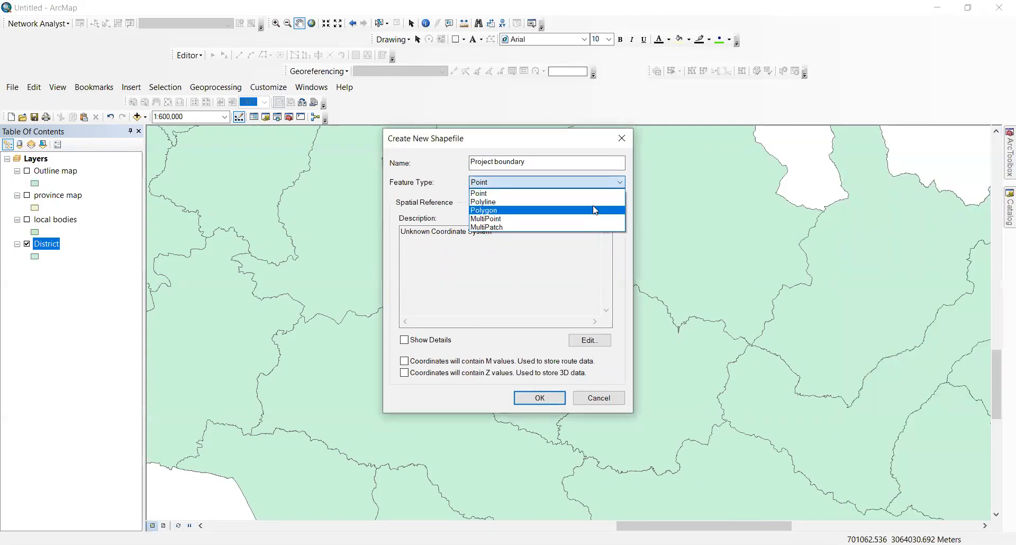
pyautogui.click(595, 210)
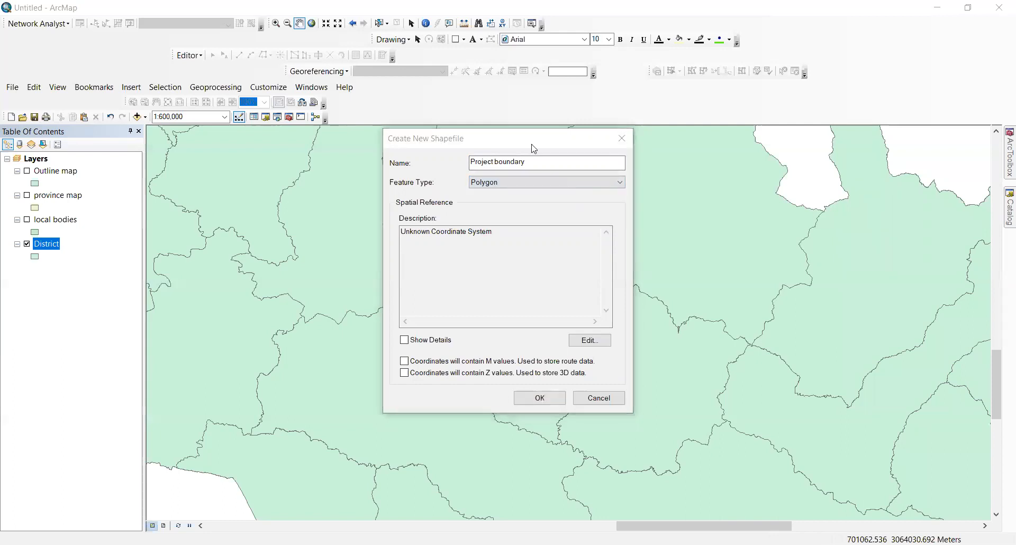
pyautogui.click(548, 148)
pyautogui.click(452, 198)
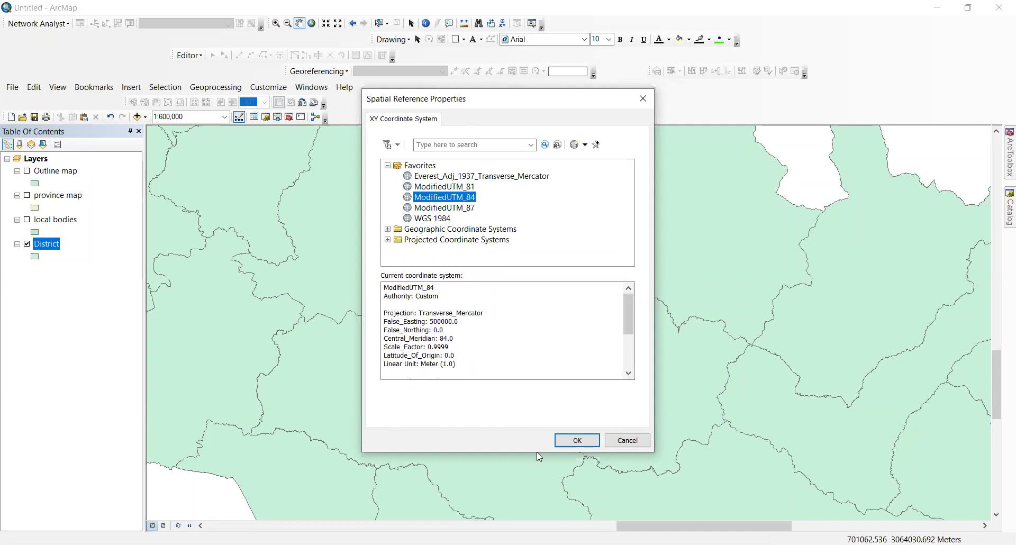
pyautogui.click(577, 440)
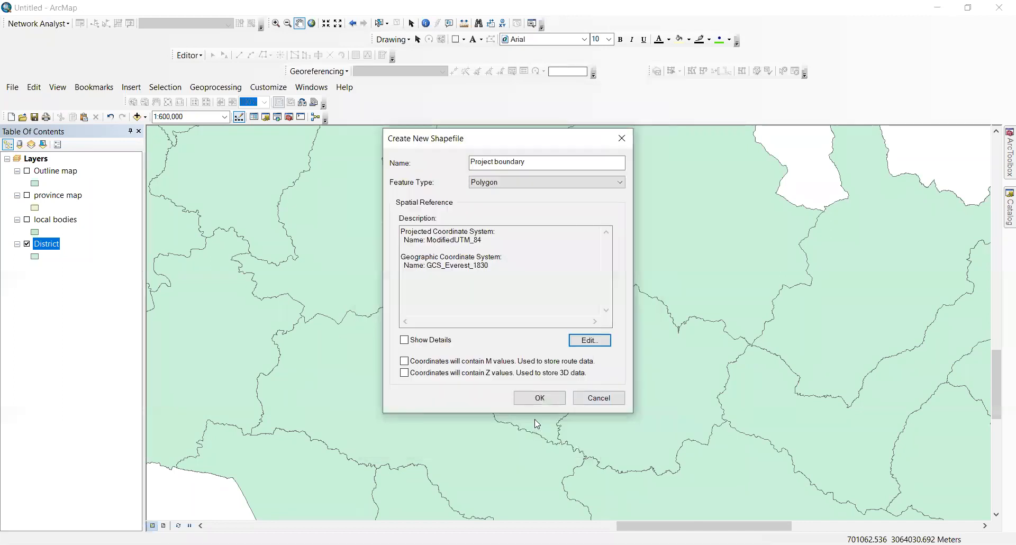
pyautogui.click(539, 399)
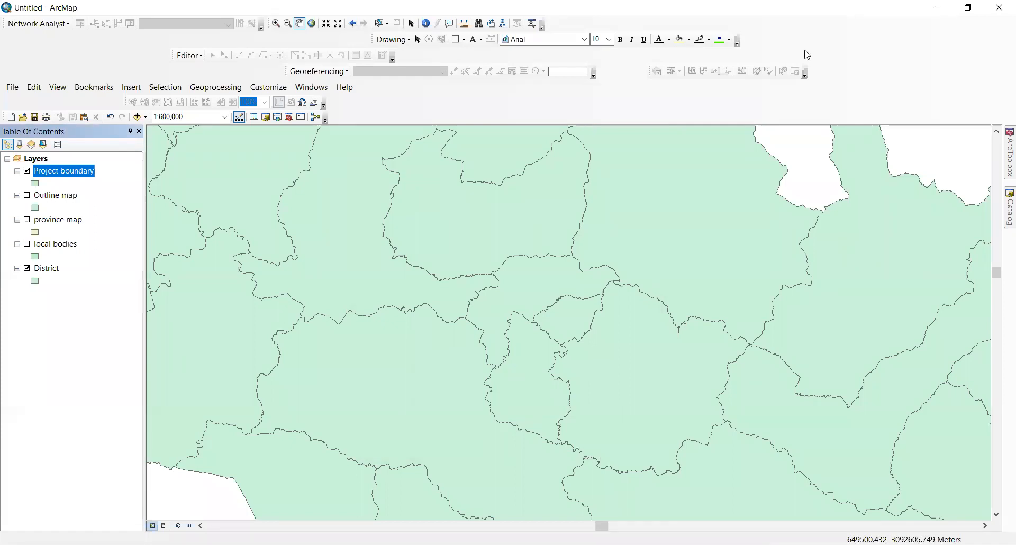
pyautogui.rightClick(49, 161)
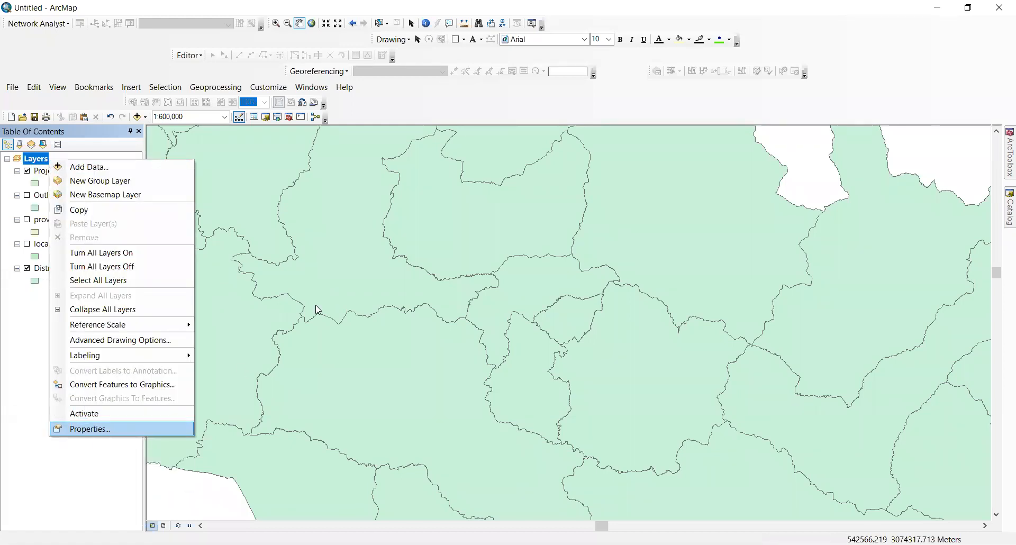
pyautogui.press('Return')
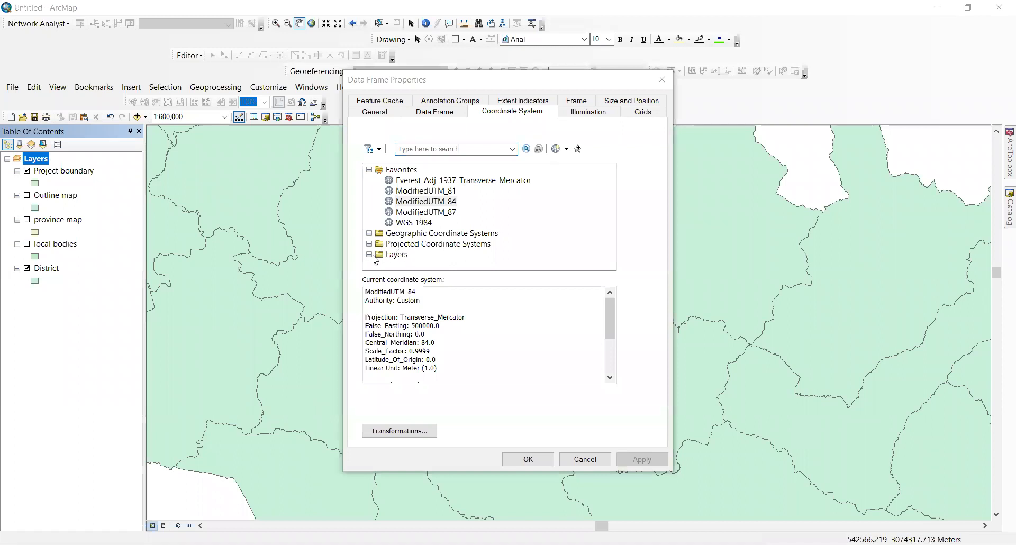
pyautogui.rightClick(418, 224)
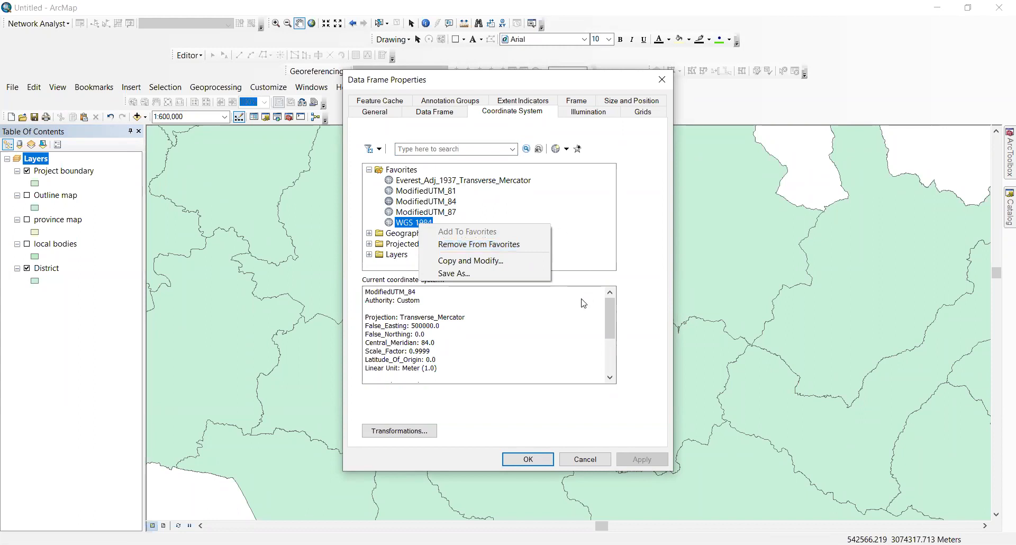
pyautogui.click(629, 249)
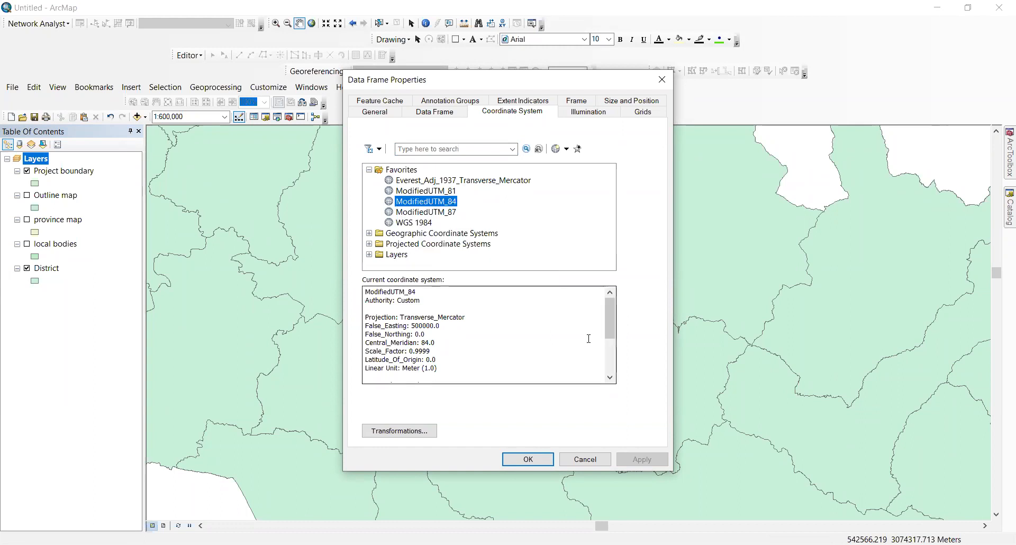
pyautogui.click(527, 462)
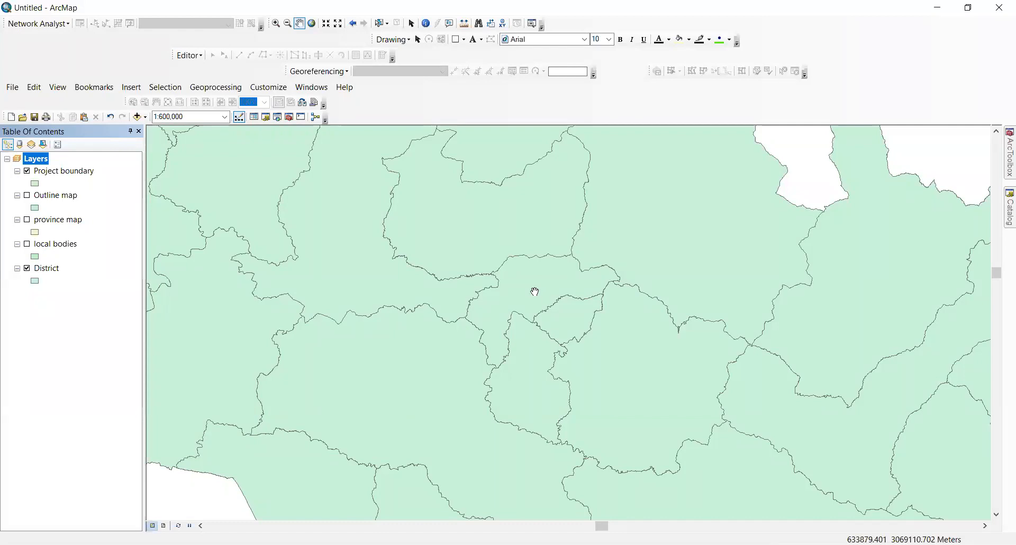
# Step: Start an editing session on the Project boundary layer
pyautogui.rightClick(76, 176)
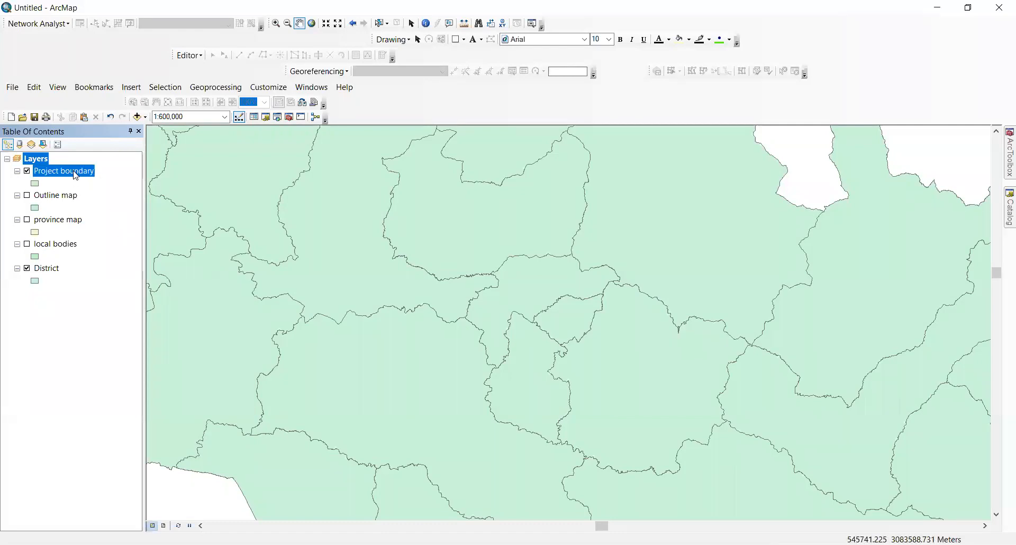
pyautogui.moveTo(212, 332)
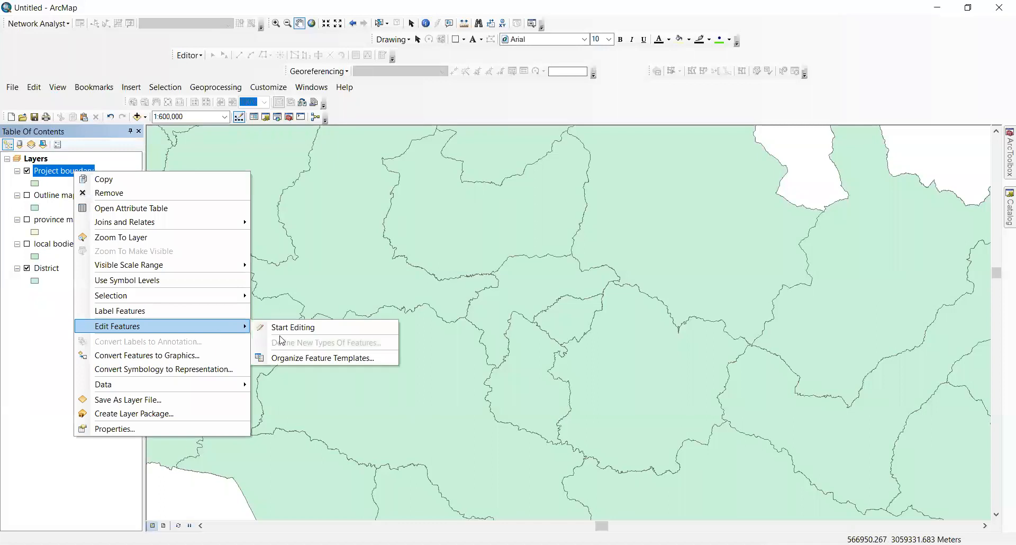
pyautogui.click(292, 327)
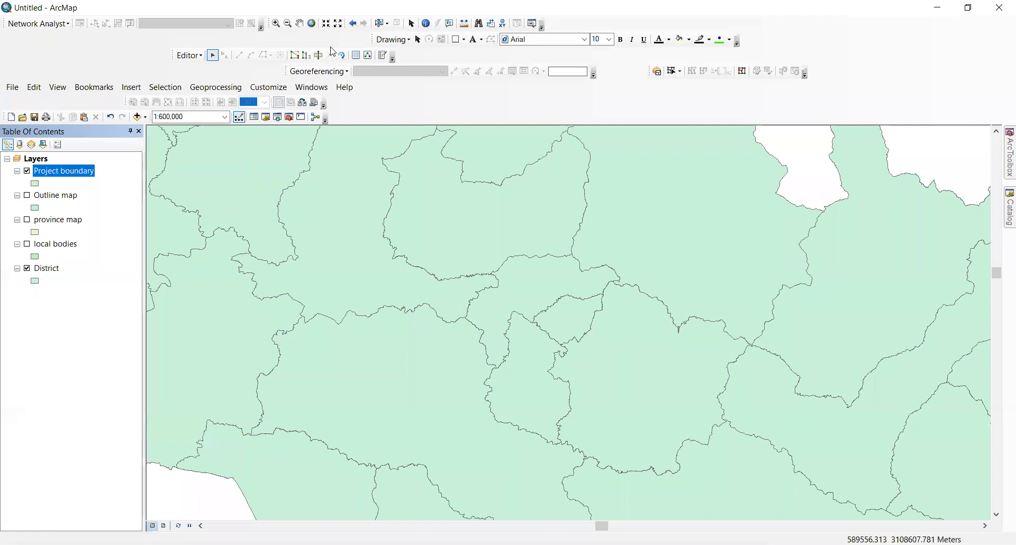
pyautogui.click(383, 55)
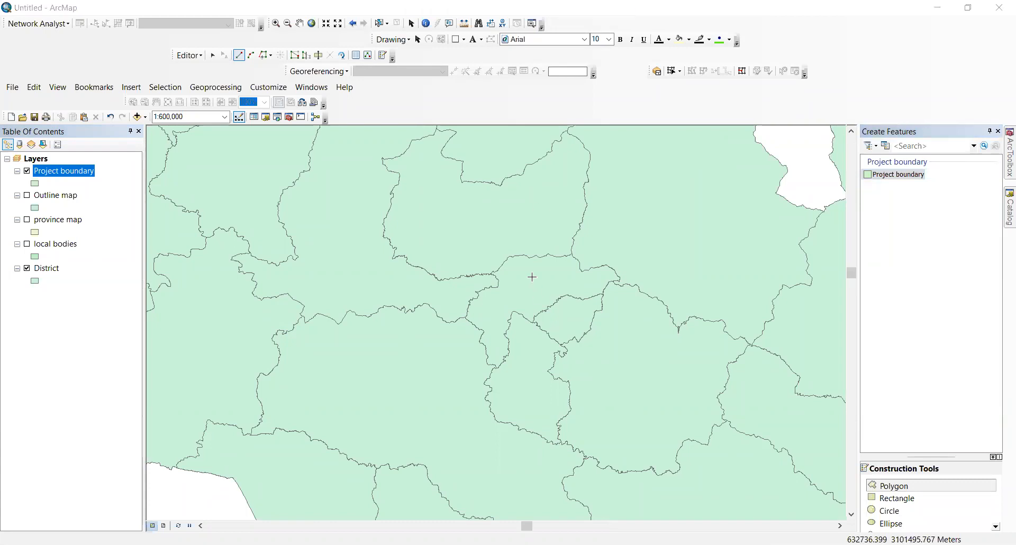
# Step: Sketch the boundary polygon near the map centre and finish the sketch
pyautogui.scroll(1, 527, 271)
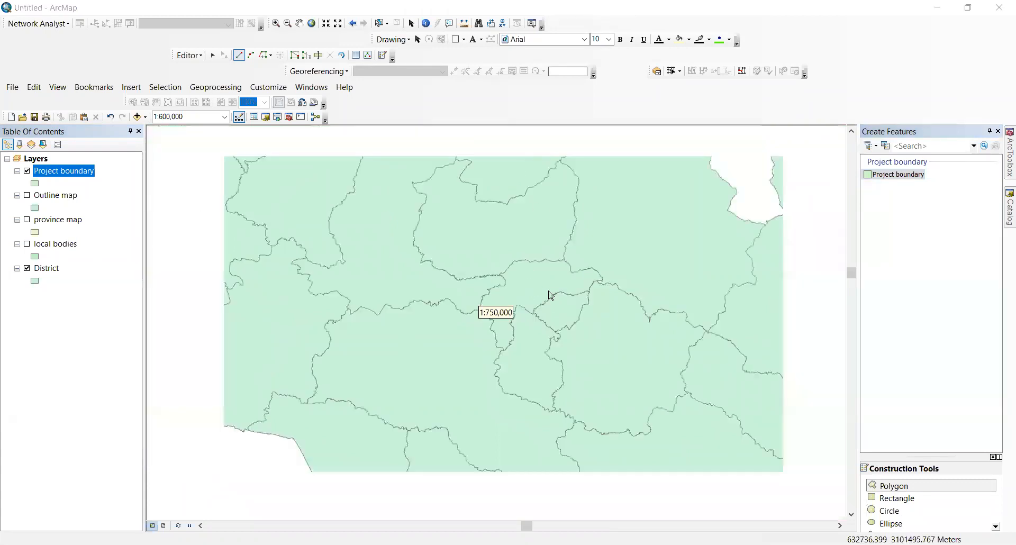
pyautogui.scroll(-5, 521, 290)
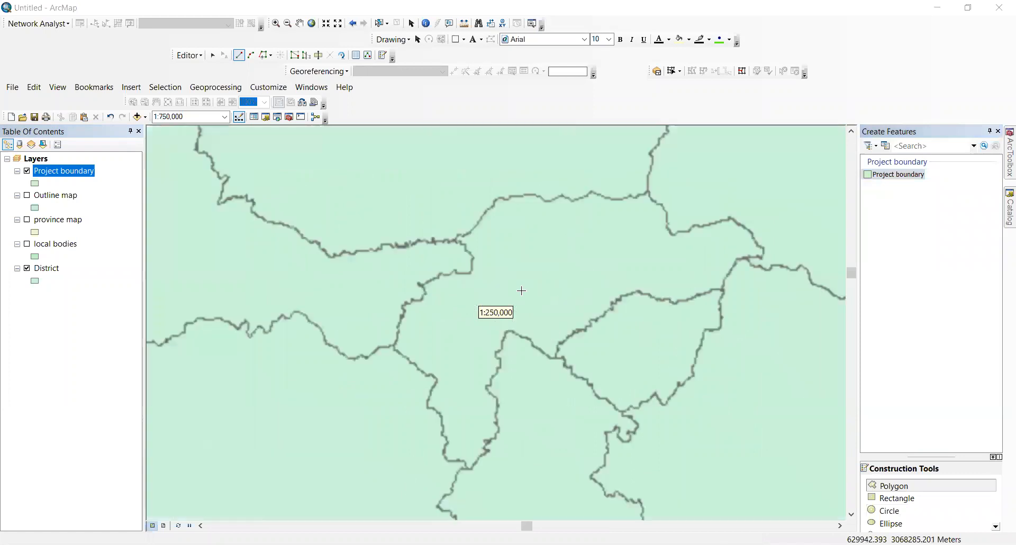
pyautogui.click(540, 258)
pyautogui.click(516, 295)
pyautogui.click(553, 300)
pyautogui.click(571, 264)
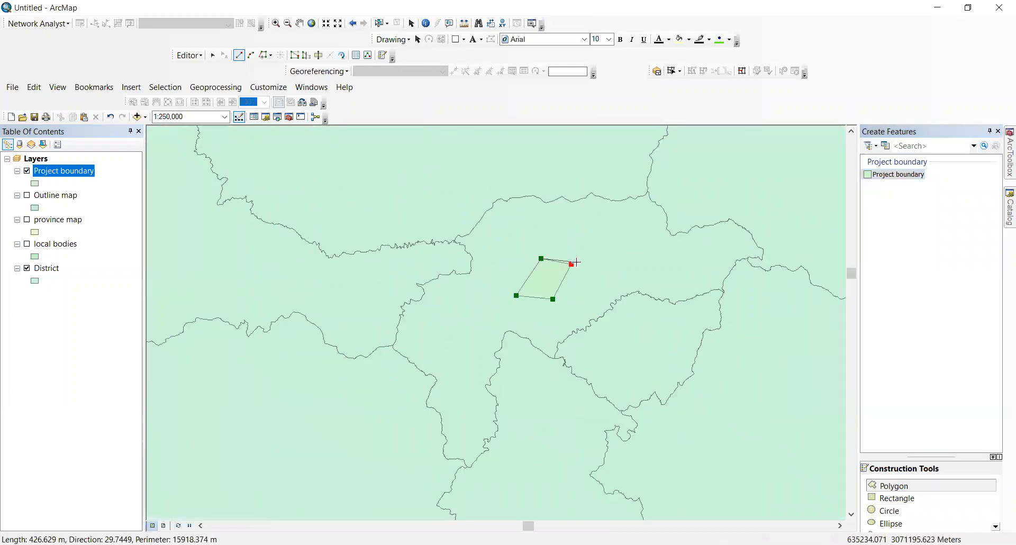
pyautogui.click(555, 238)
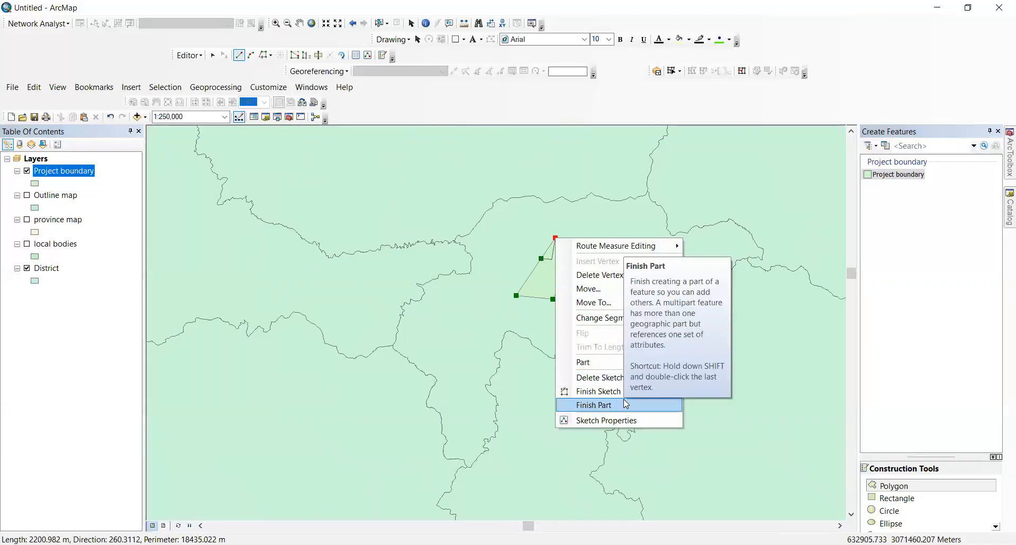
pyautogui.click(608, 391)
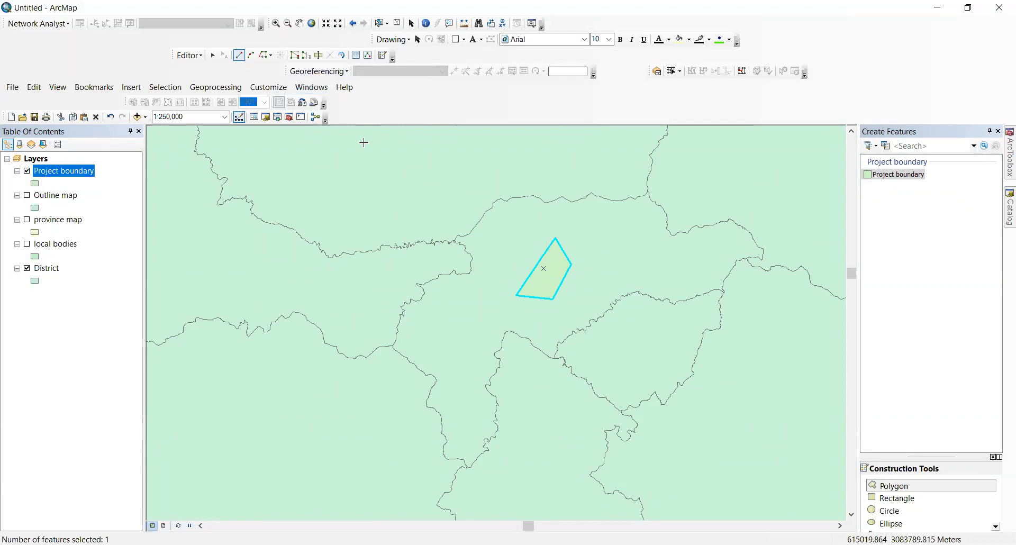
# Step: Save the edits and stop editing
pyautogui.click(193, 57)
pyautogui.click(205, 100)
pyautogui.click(189, 55)
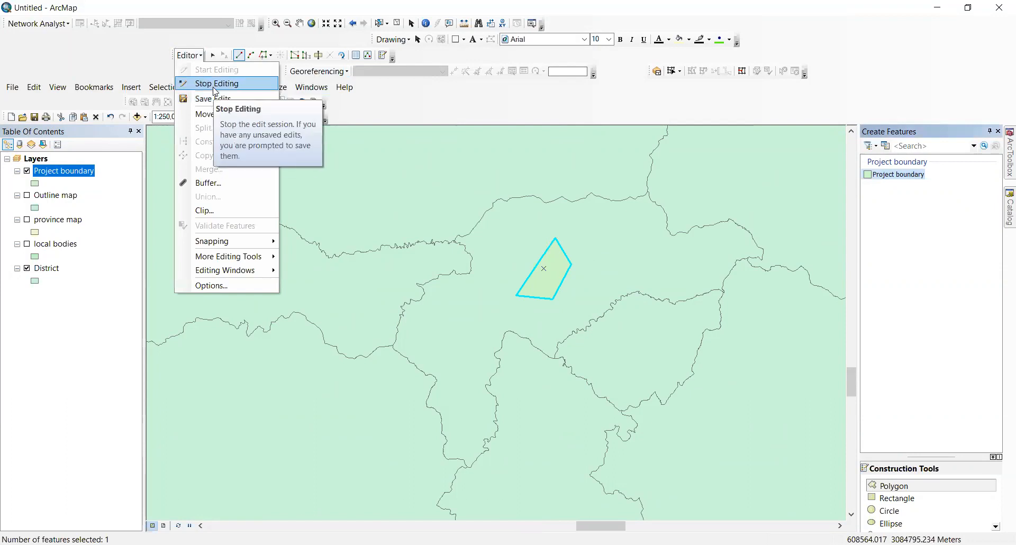
pyautogui.click(209, 82)
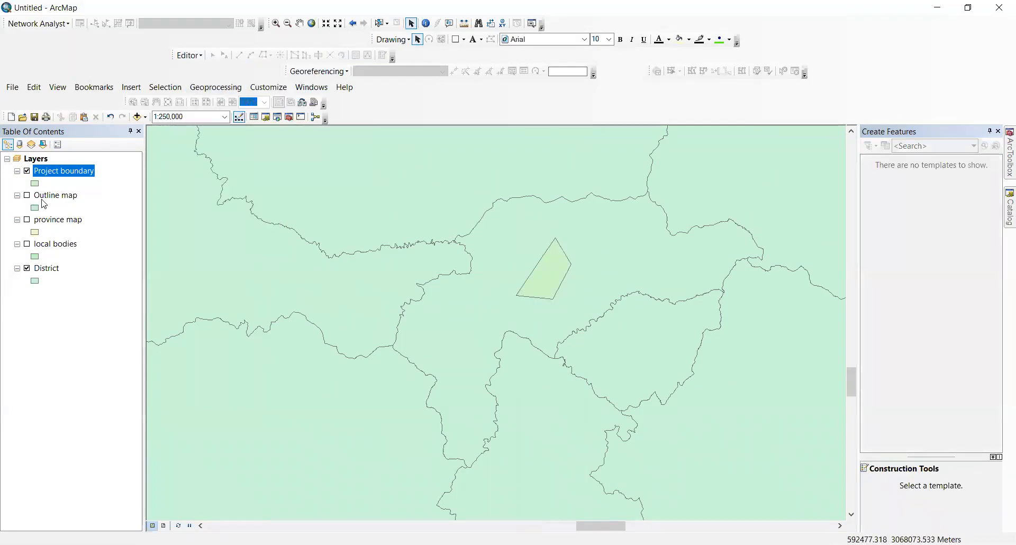
# Step: Give the District layer a Hollow symbol and switch to Layout View
pyautogui.scroll(1, 528, 270)
pyautogui.scroll(1, 528, 265)
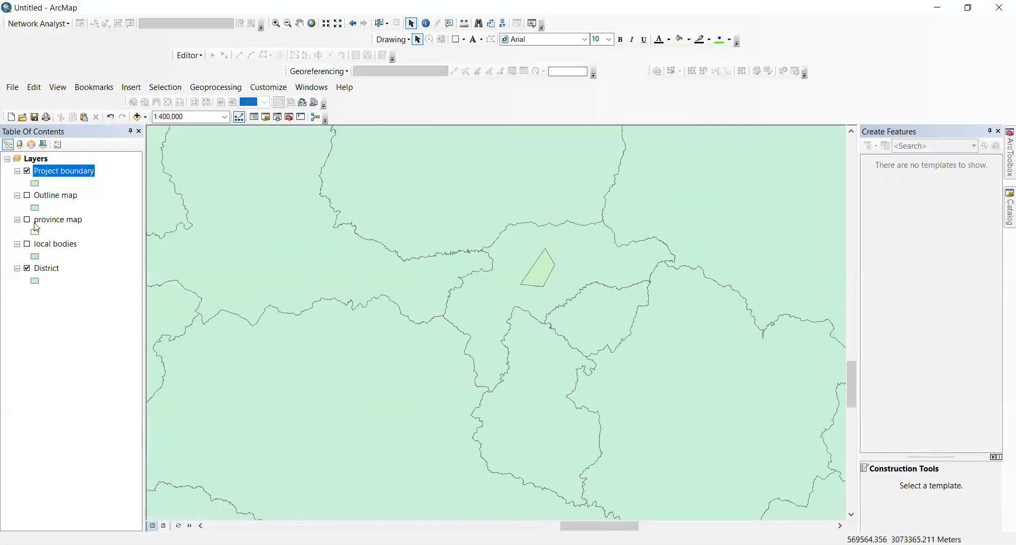
pyautogui.click(37, 280)
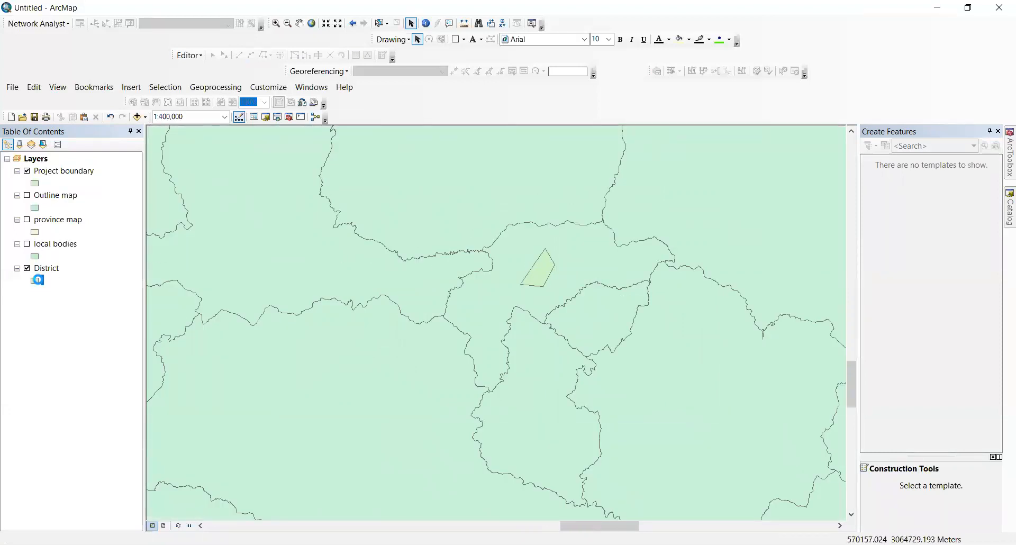
pyautogui.click(352, 241)
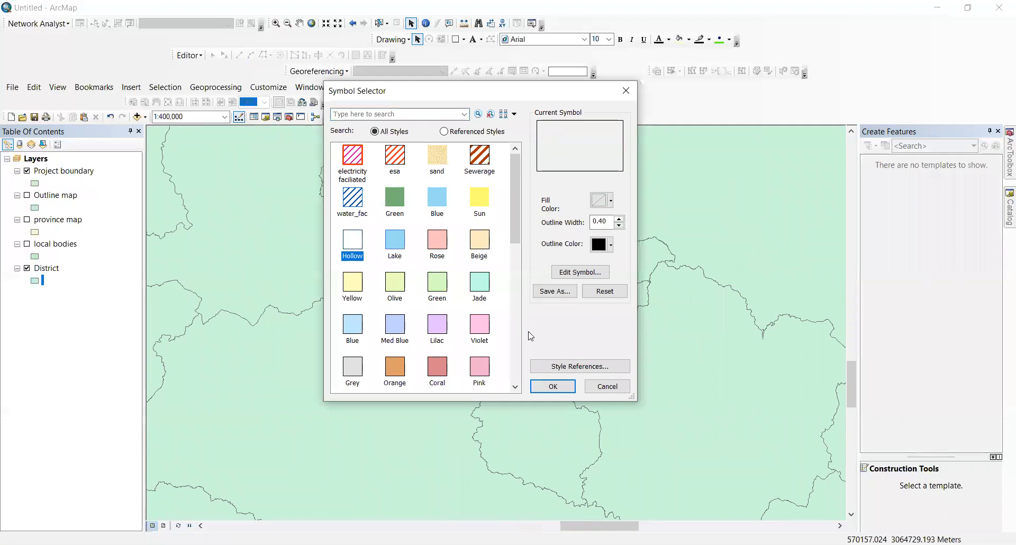
pyautogui.click(560, 387)
pyautogui.scroll(3, 550, 263)
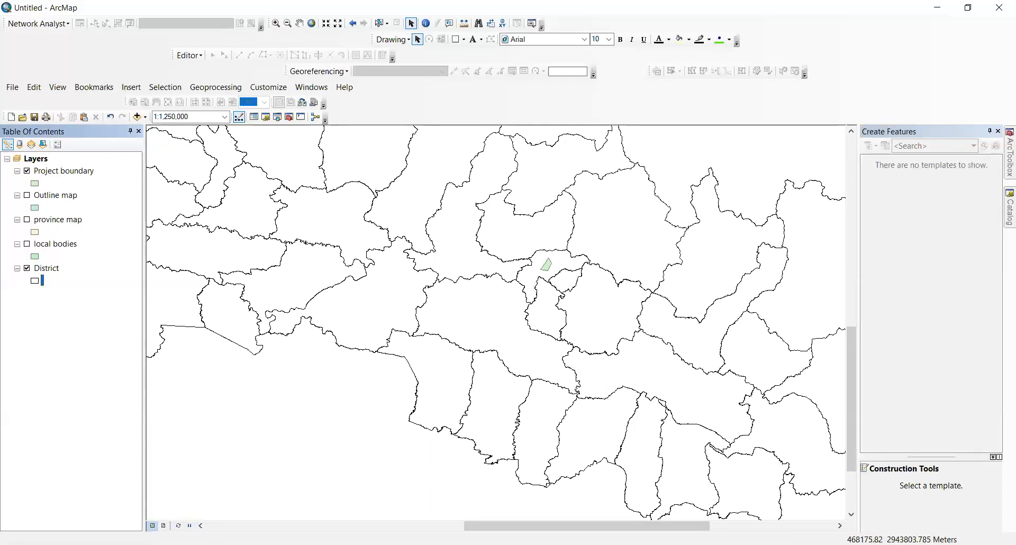
pyautogui.click(162, 526)
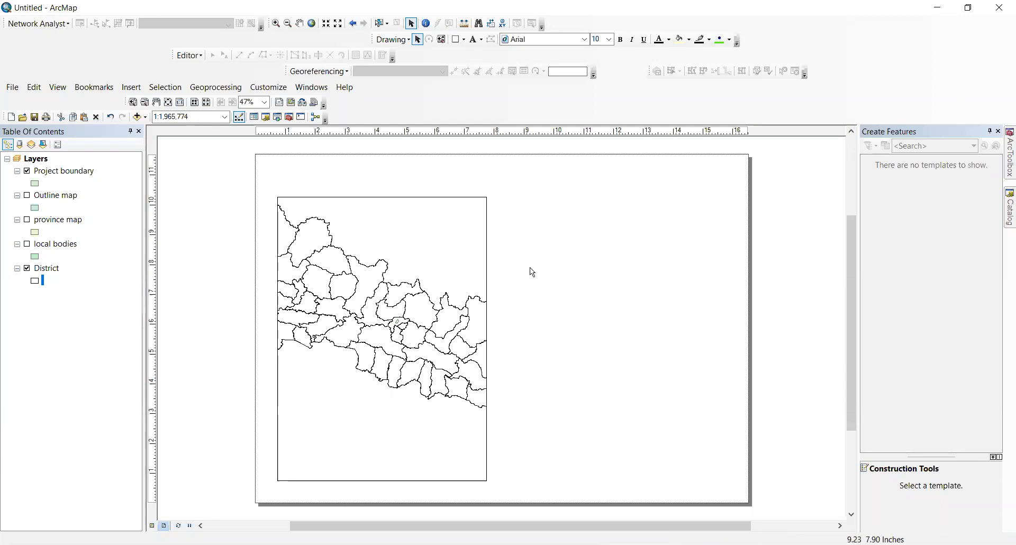
# Step: Insert a new data frame at the page's upper right and name it Province
pyautogui.click(484, 214)
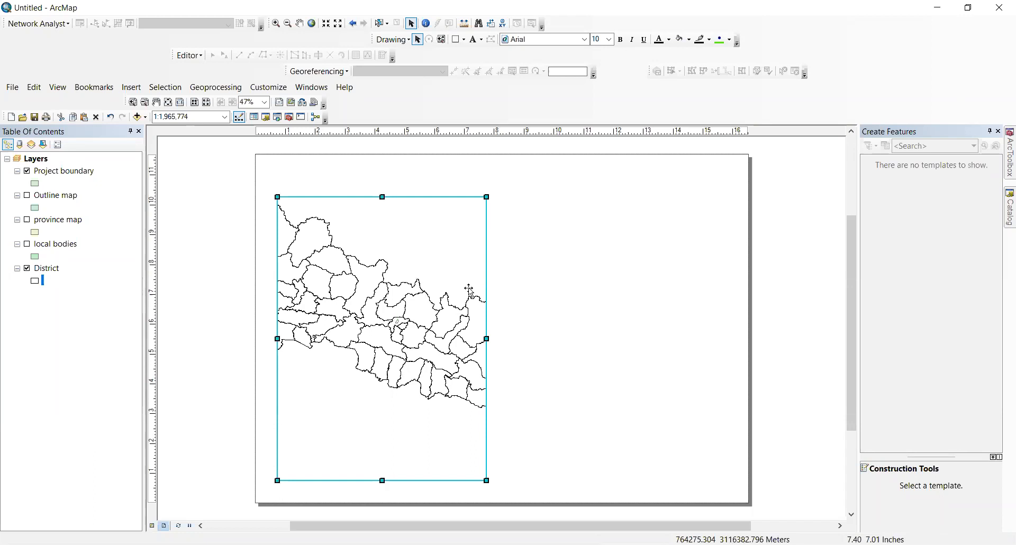
pyautogui.click(211, 177)
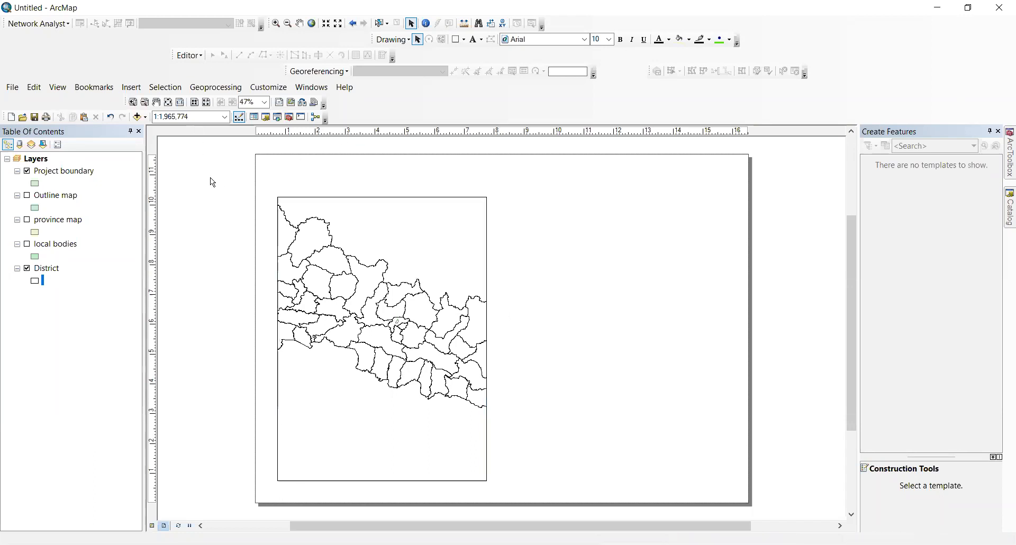
pyautogui.click(141, 90)
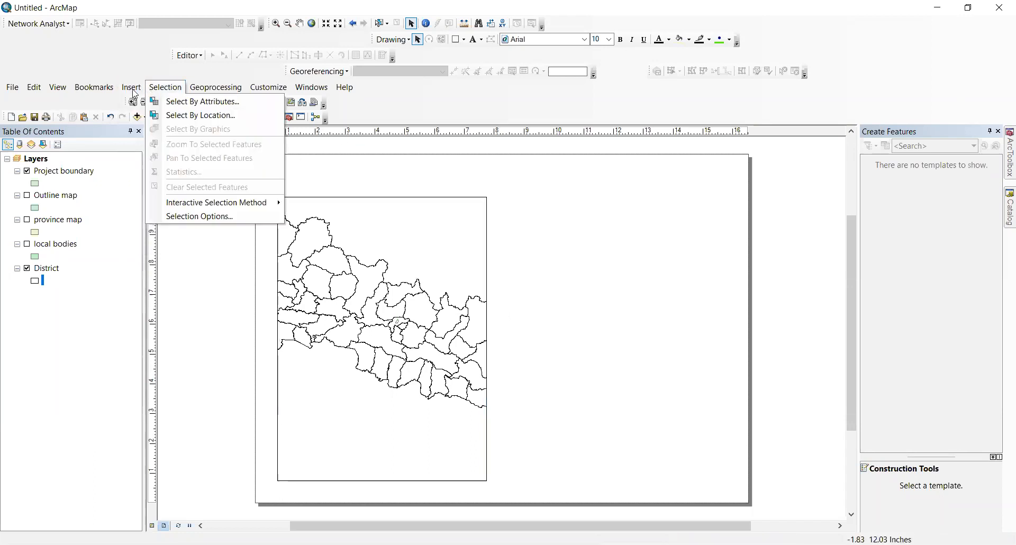
pyautogui.click(154, 102)
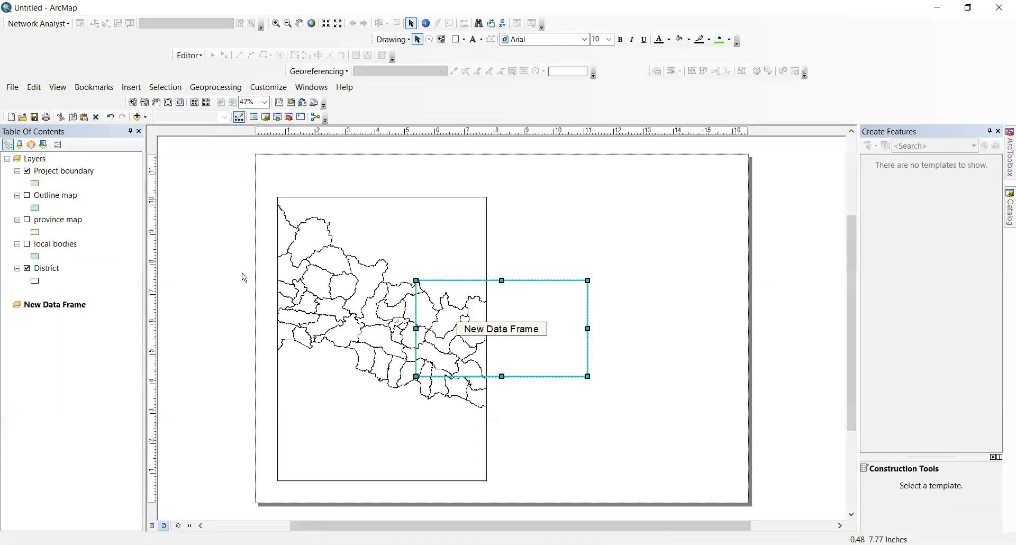
pyautogui.moveTo(544, 333); pyautogui.dragTo(634, 236)
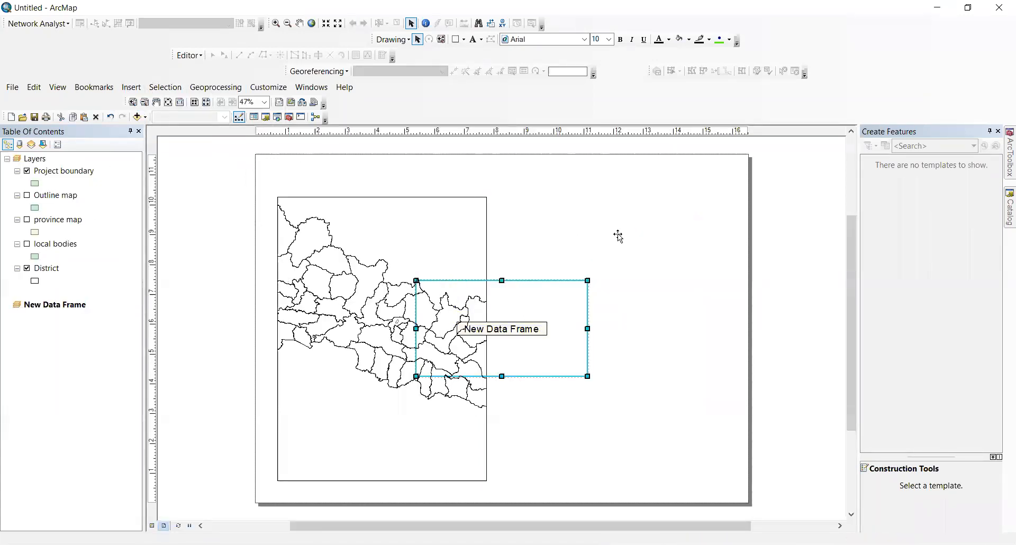
pyautogui.click(60, 309)
pyautogui.rightClick(60, 309)
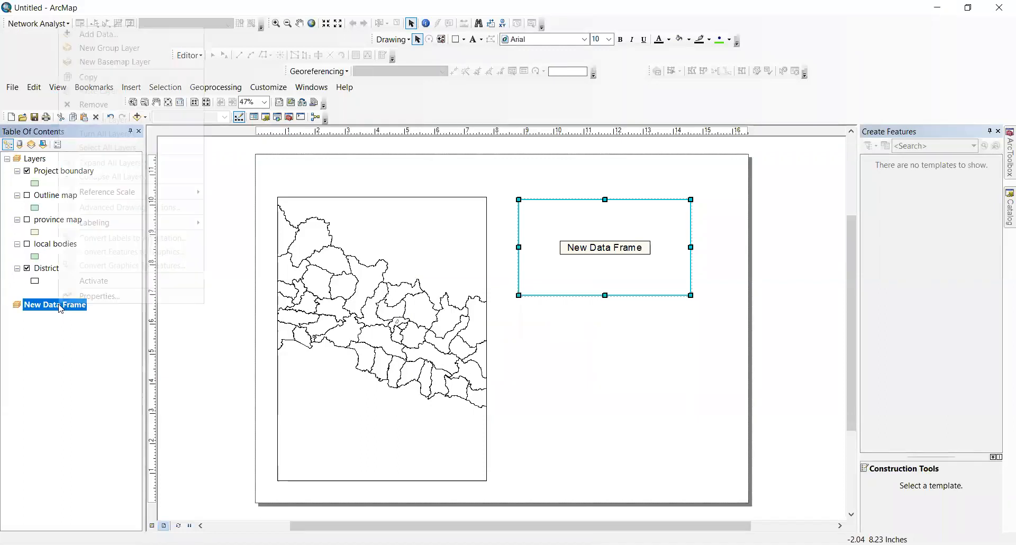
pyautogui.click(45, 305)
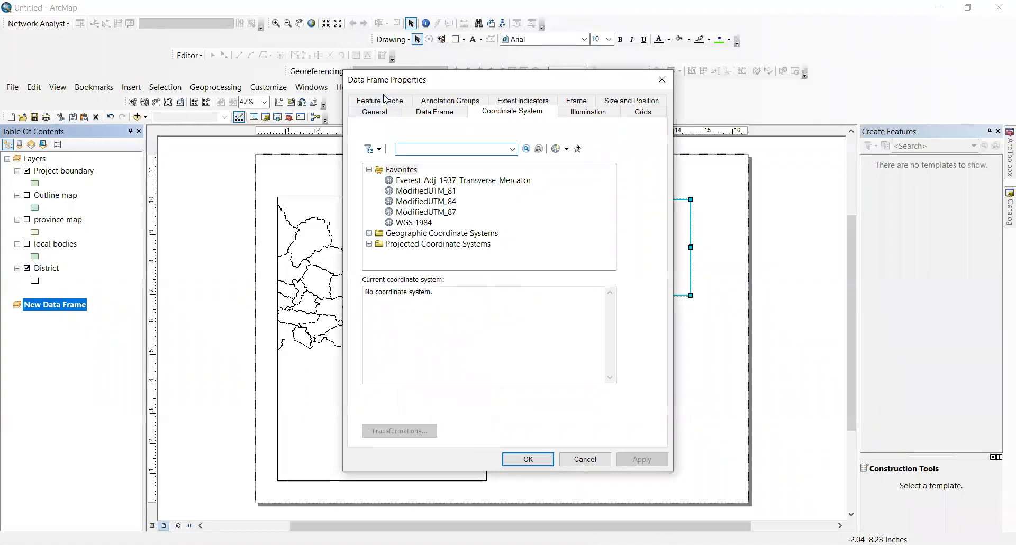
pyautogui.click(386, 111)
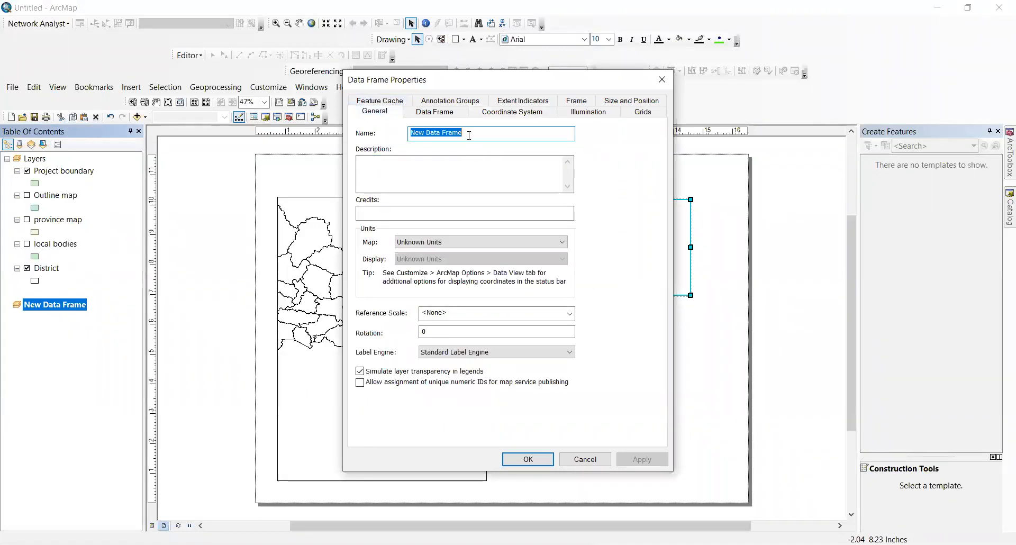
pyautogui.write('Provinc')
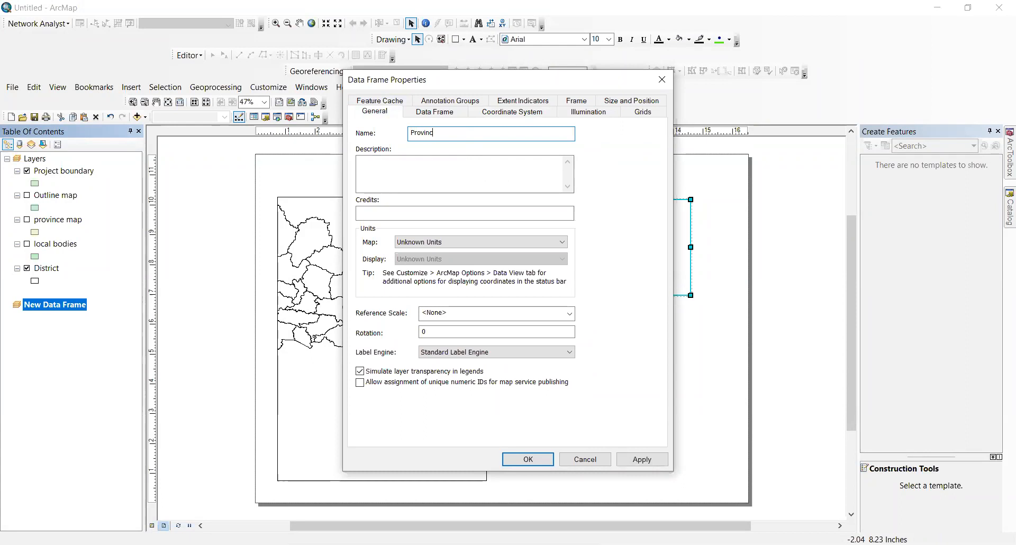
pyautogui.press('Return')
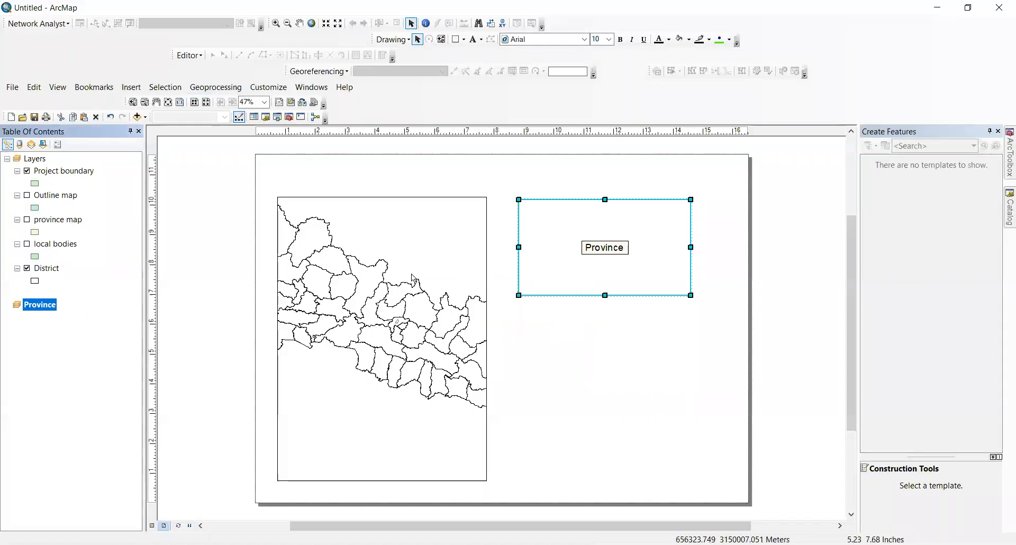
# Step: Insert a second new data frame and name it District
pyautogui.click(140, 90)
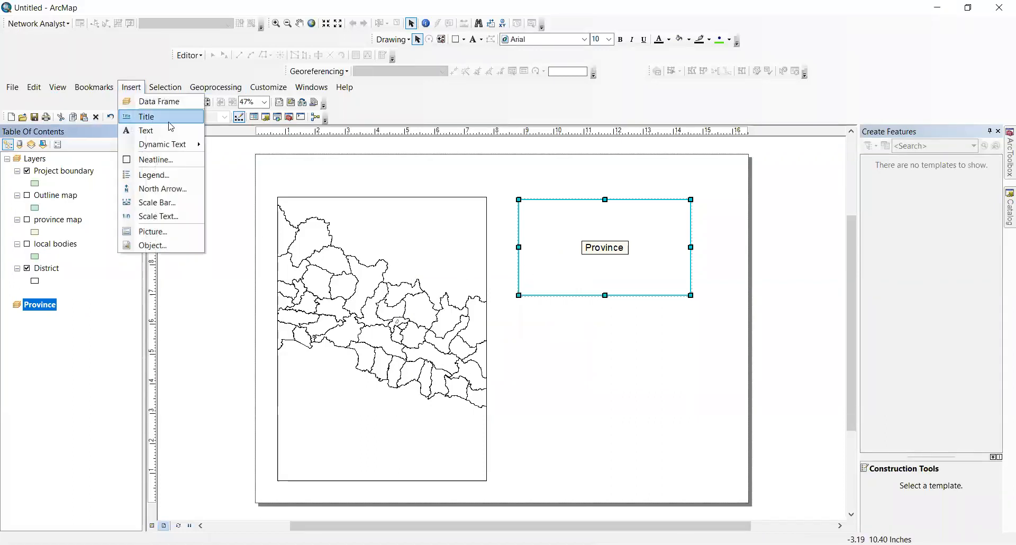
pyautogui.click(155, 100)
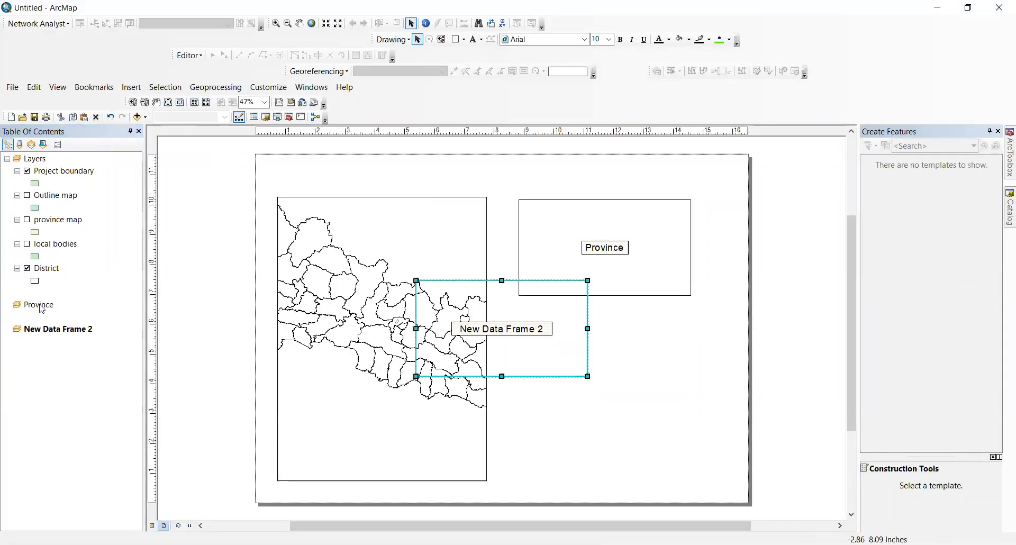
pyautogui.click(69, 330)
pyautogui.rightClick(69, 330)
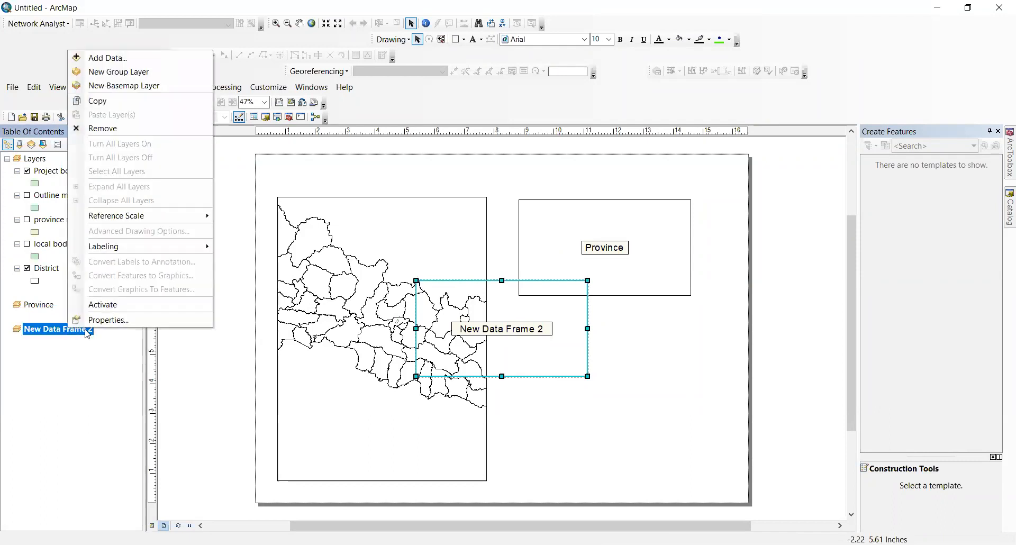
pyautogui.click(91, 318)
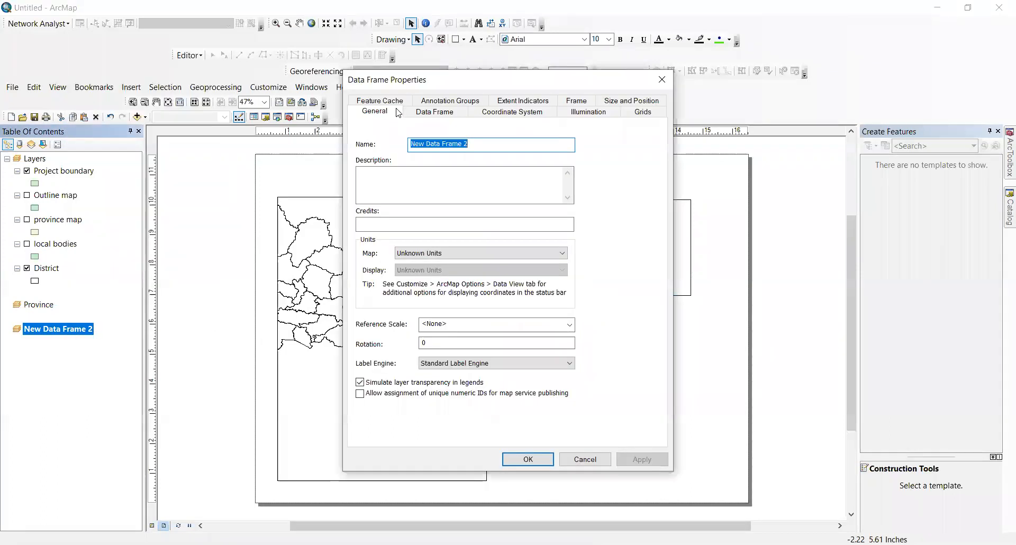
pyautogui.write('Dist')
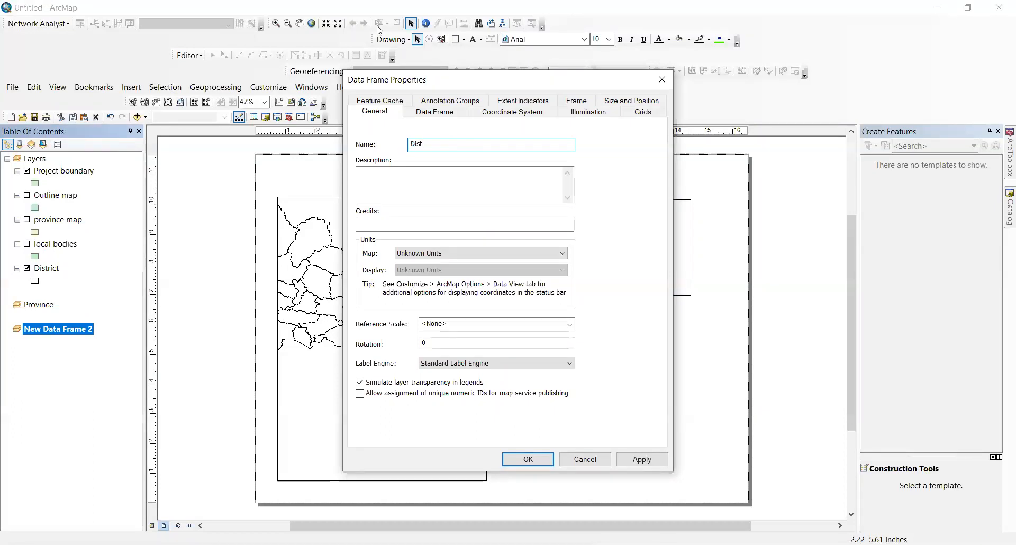
pyautogui.write('rict')
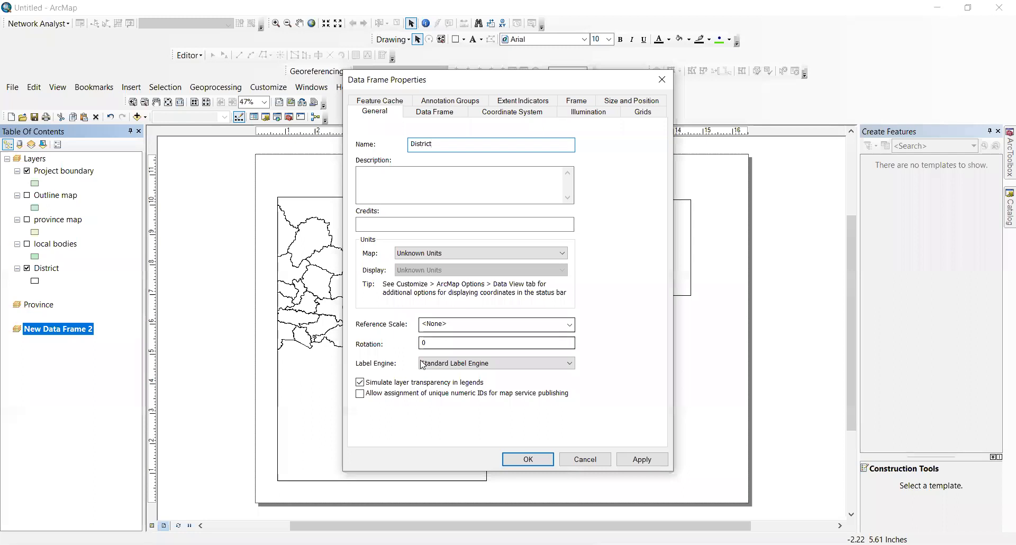
pyautogui.click(512, 452)
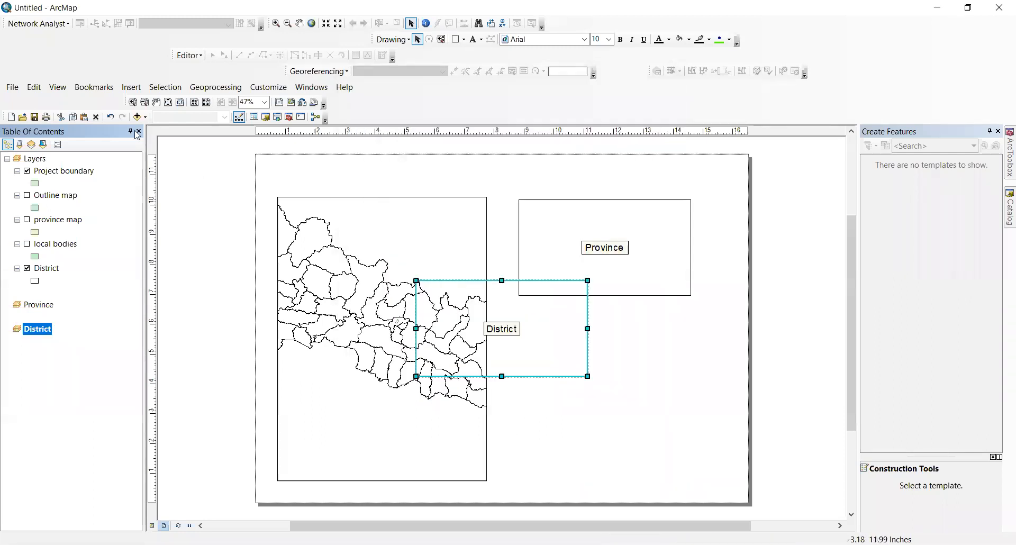
# Step: Insert a third data frame and name it Project Location
pyautogui.click(130, 86)
pyautogui.click(151, 100)
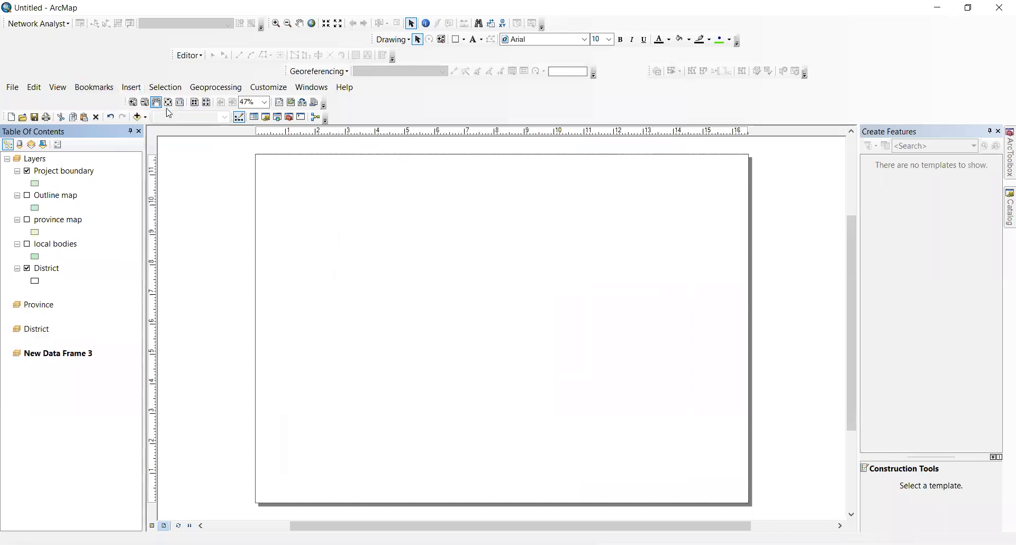
pyautogui.rightClick(82, 353)
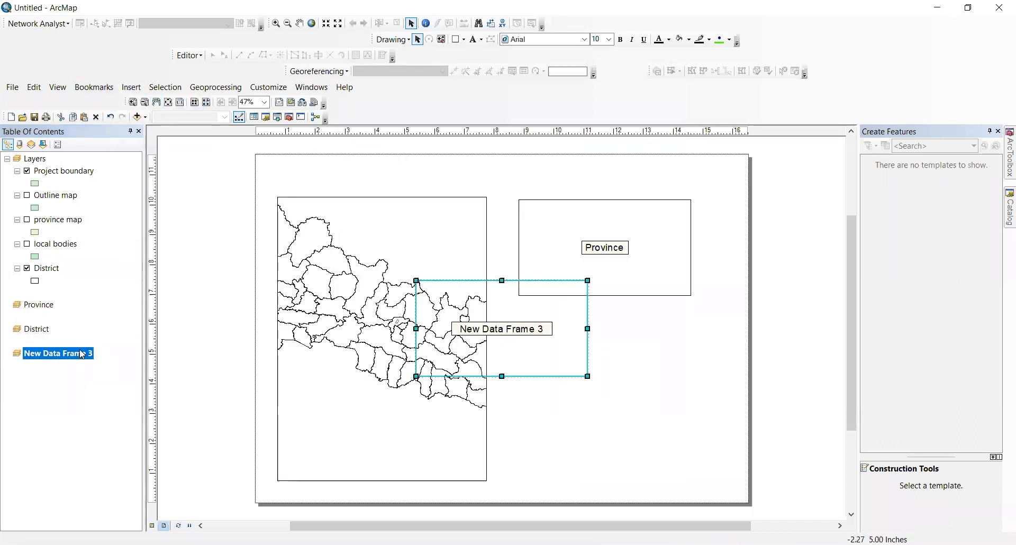
pyautogui.click(102, 338)
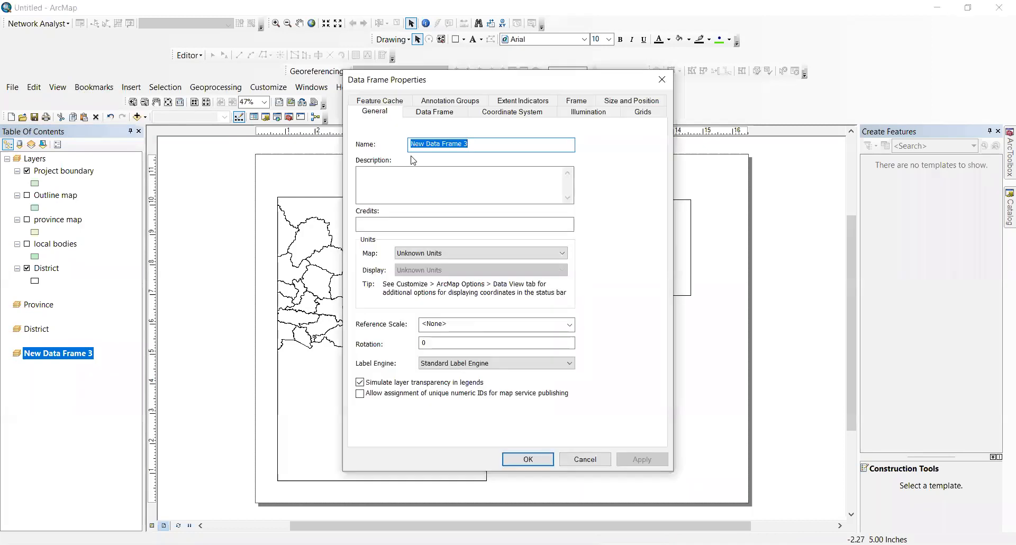
pyautogui.write('Proj')
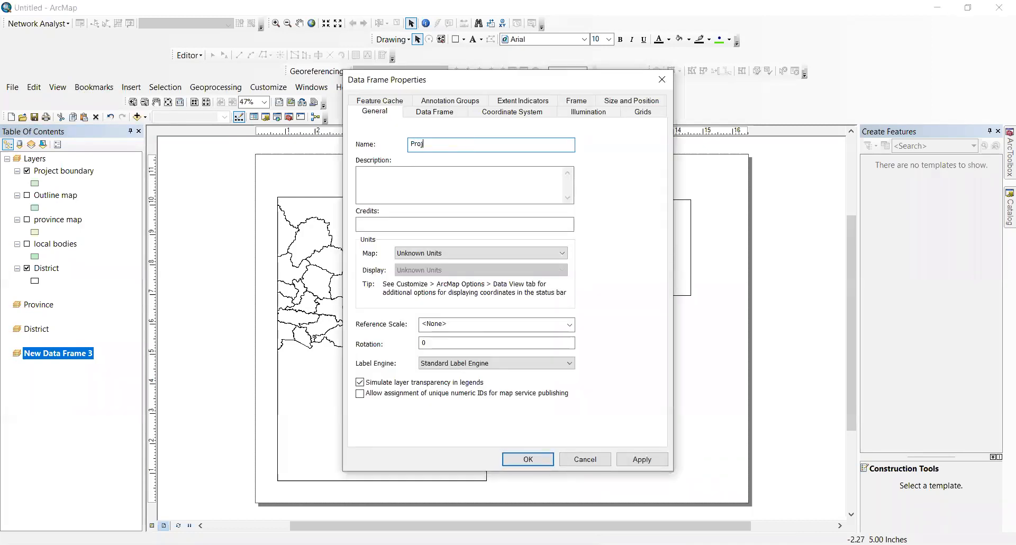
pyautogui.write('ect Loc')
# Step: Move Project Location to the lower right and District to the page's right edge
pyautogui.moveTo(551, 316); pyautogui.dragTo(699, 388)
pyautogui.click(521, 302)
pyautogui.moveTo(521, 303); pyautogui.dragTo(810, 242)
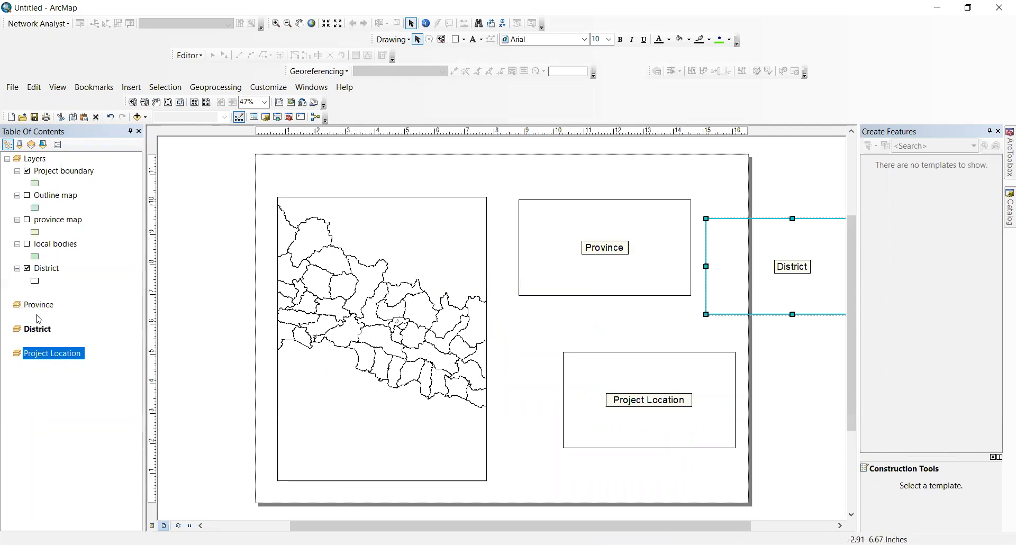
# Step: Resize the main Nepal map frame toward the page's top left and hide Project boundary
pyautogui.click(33, 161)
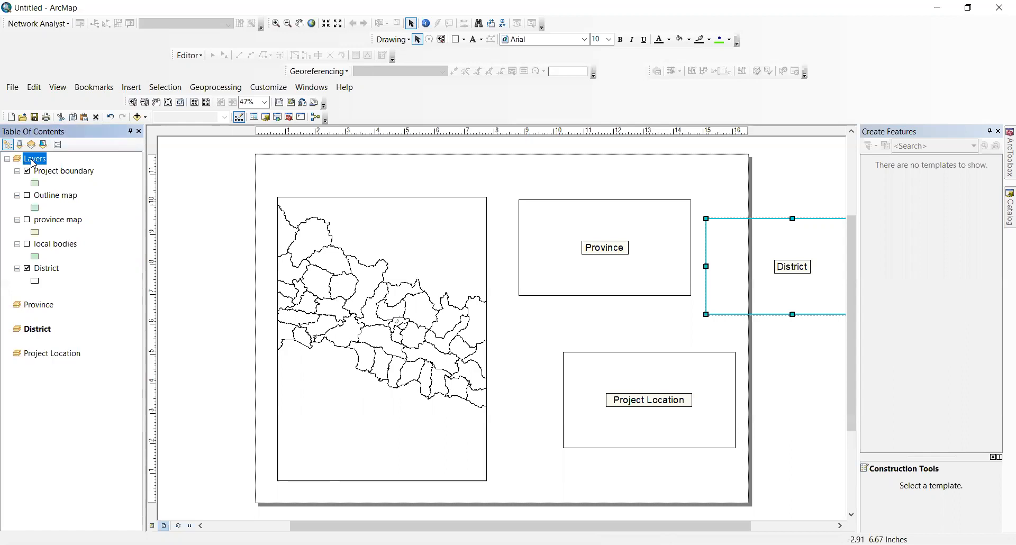
pyautogui.rightClick(33, 162)
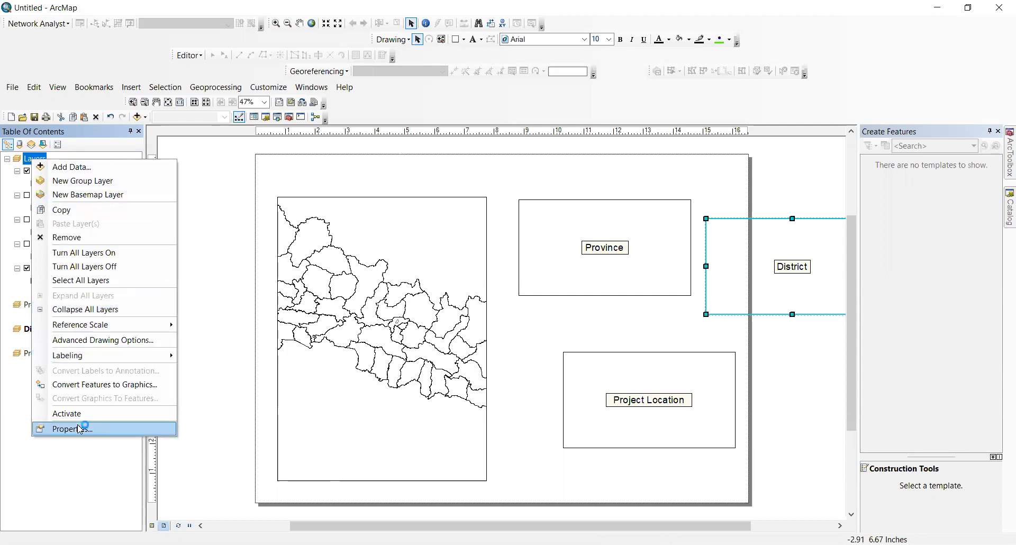
pyautogui.click(16, 404)
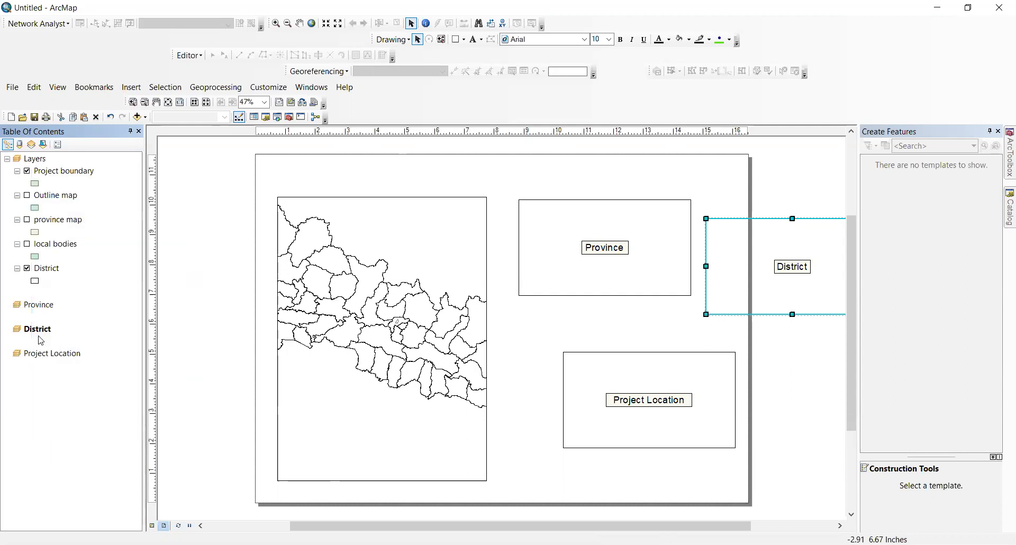
pyautogui.rightClick(42, 310)
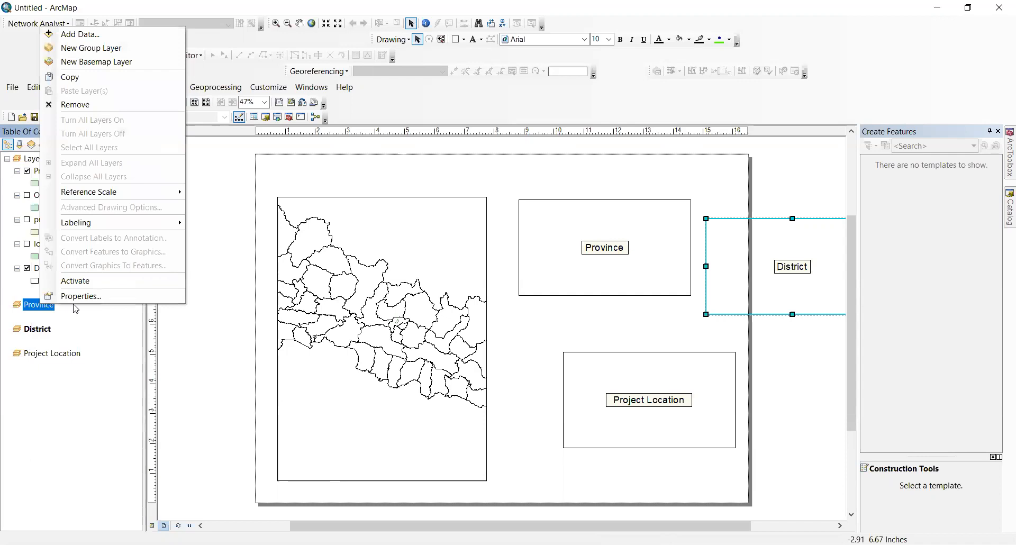
pyautogui.click(58, 484)
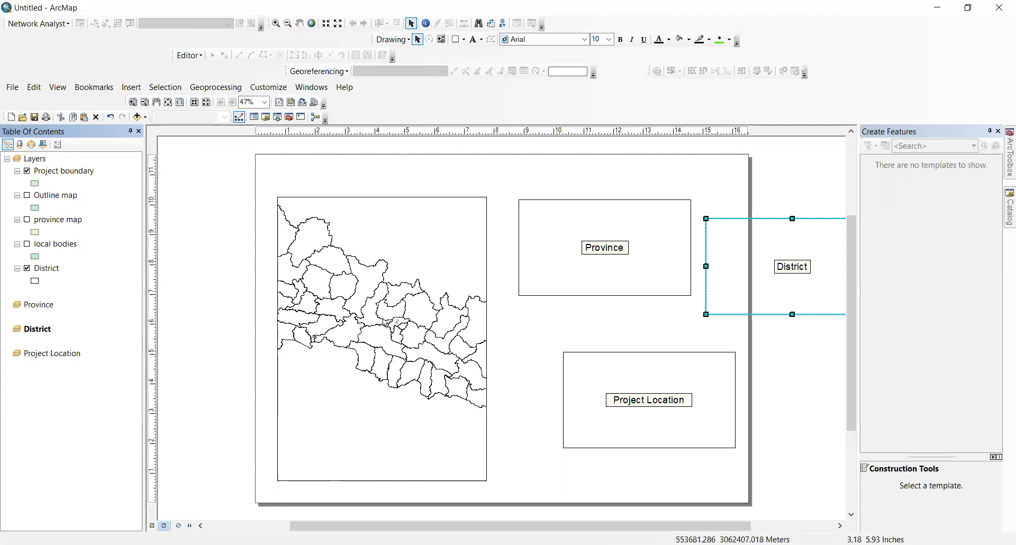
pyautogui.click(404, 265)
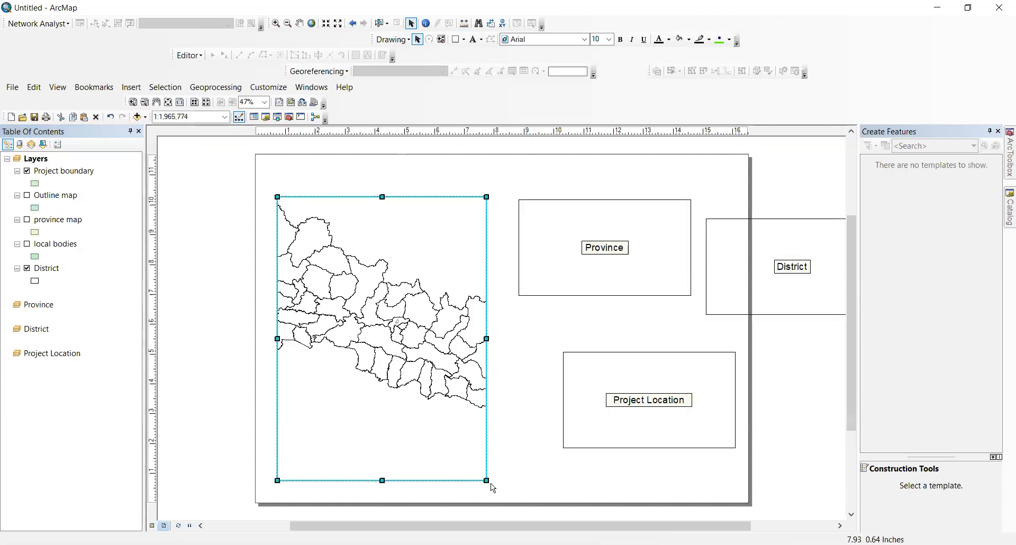
pyautogui.moveTo(487, 480); pyautogui.dragTo(476, 308)
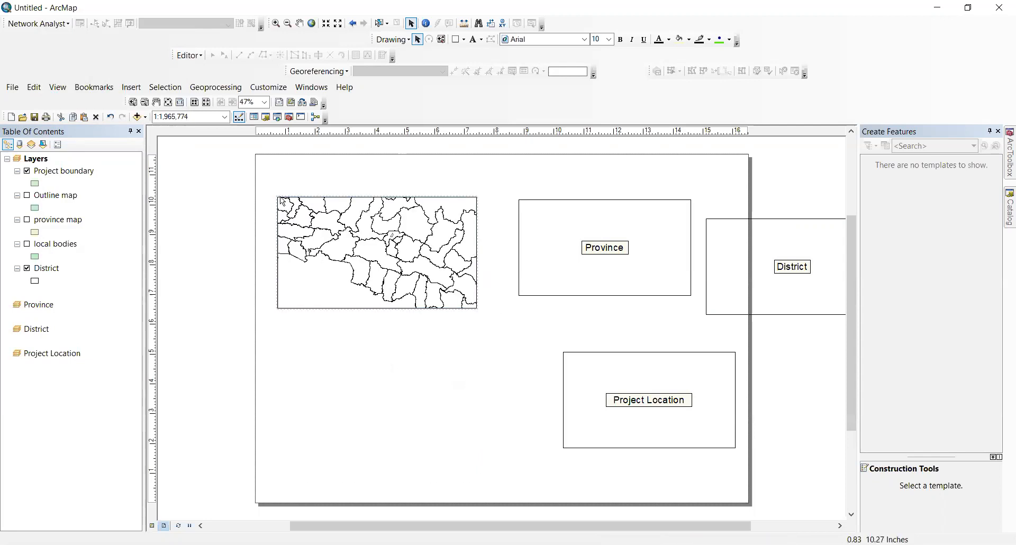
pyautogui.moveTo(275, 194); pyautogui.dragTo(275, 166)
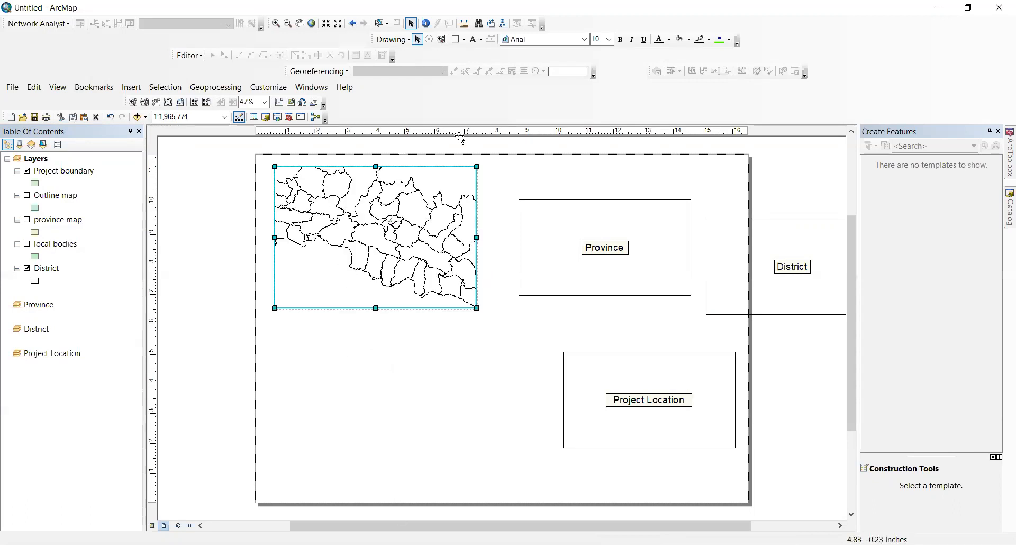
pyautogui.click(26, 171)
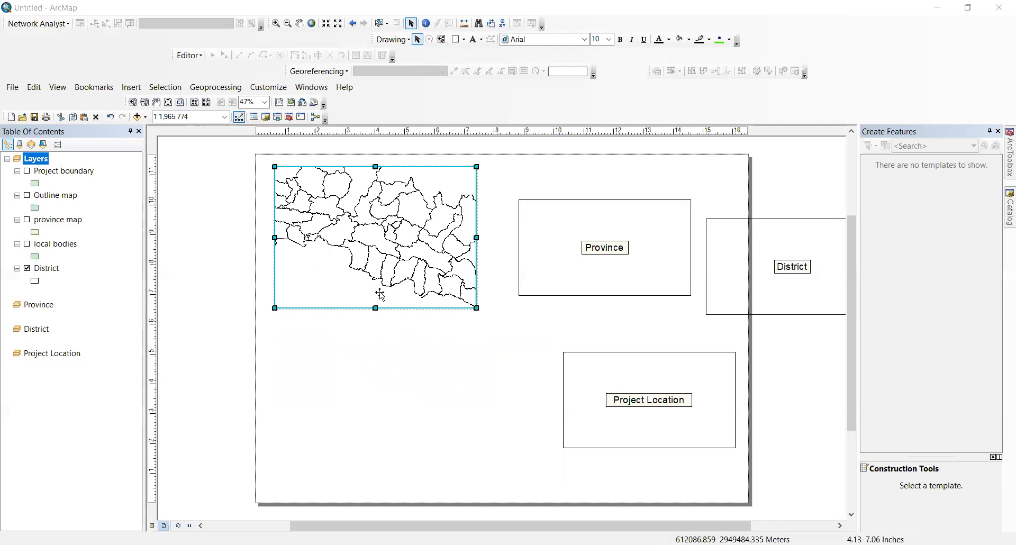
# Step: Show Outline map, hide District, and paste a copy of District into the District frame
pyautogui.click(27, 195)
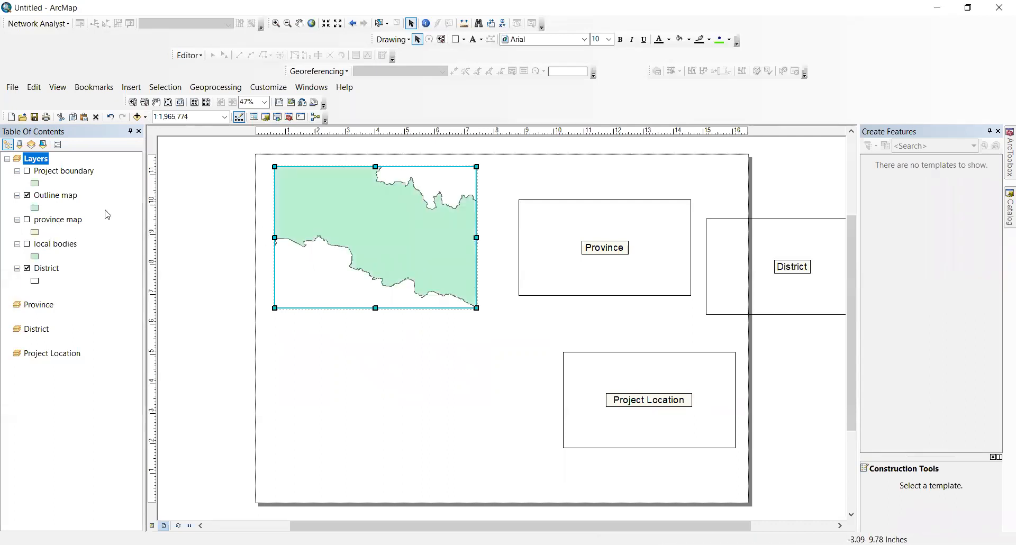
pyautogui.click(27, 268)
pyautogui.rightClick(48, 272)
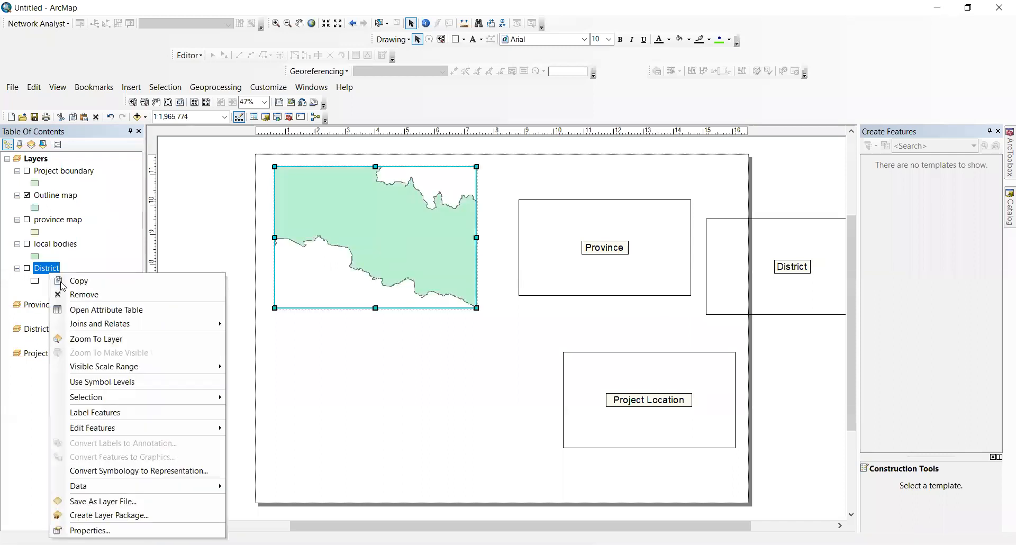
pyautogui.click(121, 280)
pyautogui.rightClick(36, 330)
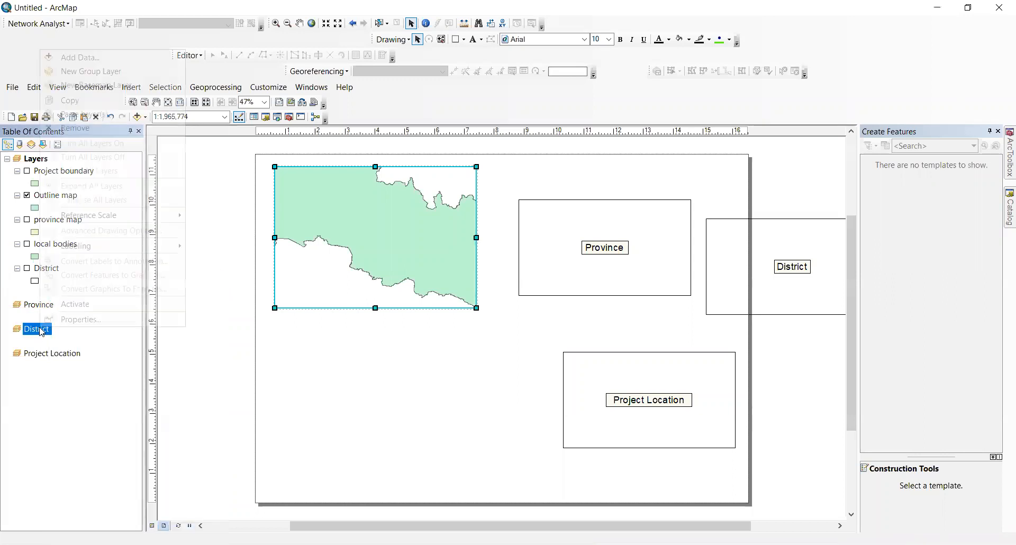
pyautogui.click(95, 119)
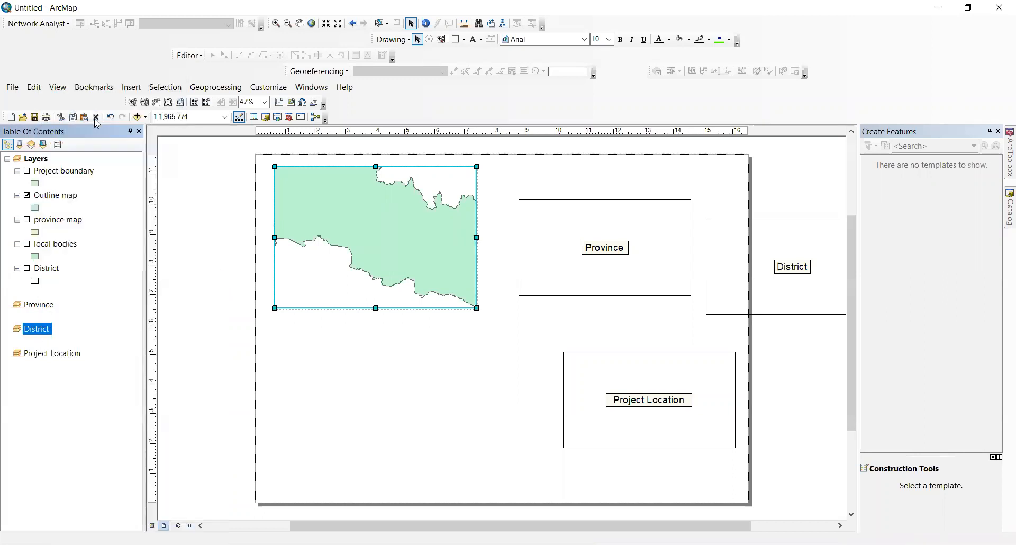
# Step: Copy the province map layer into the Province data frame
pyautogui.click(59, 312)
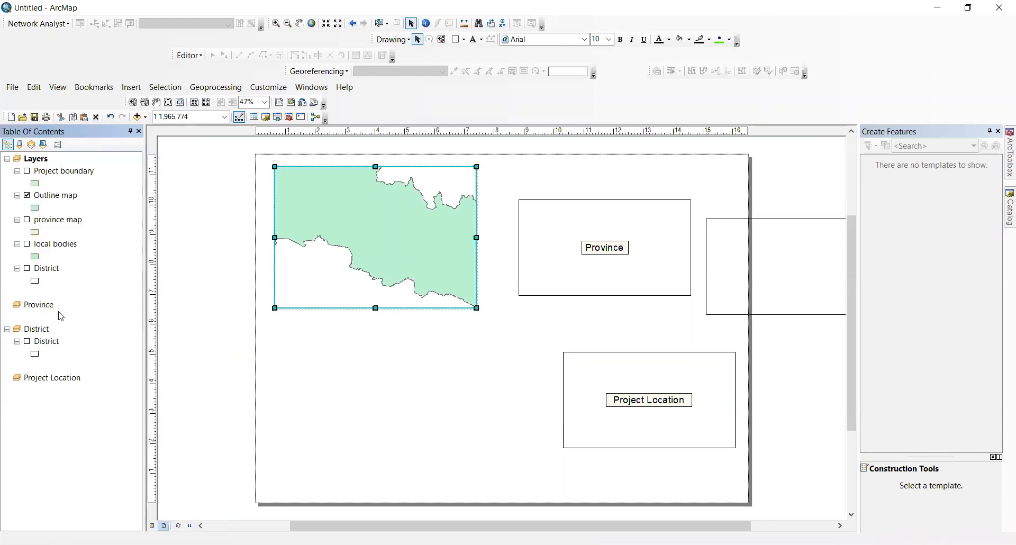
pyautogui.rightClick(69, 216)
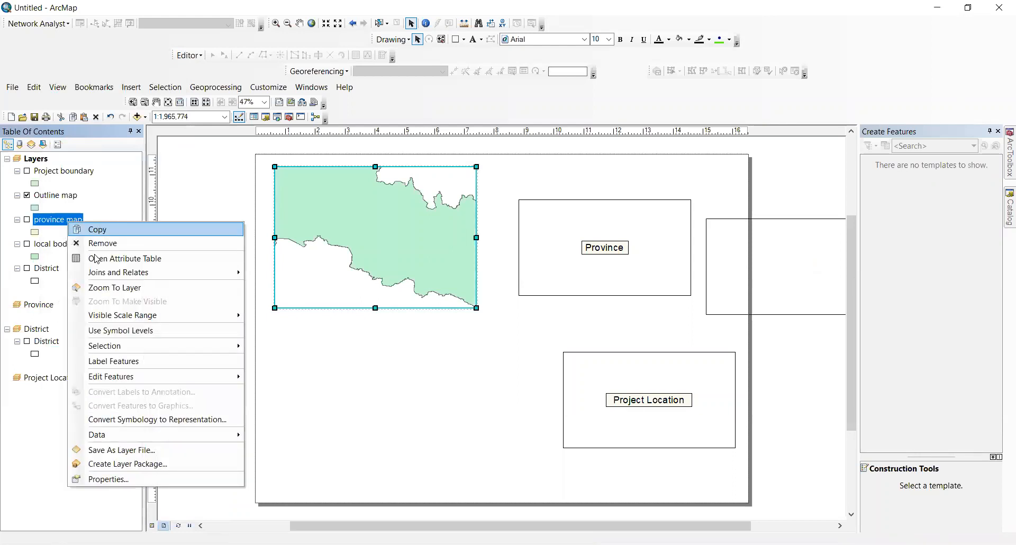
pyautogui.click(80, 228)
pyautogui.rightClick(43, 306)
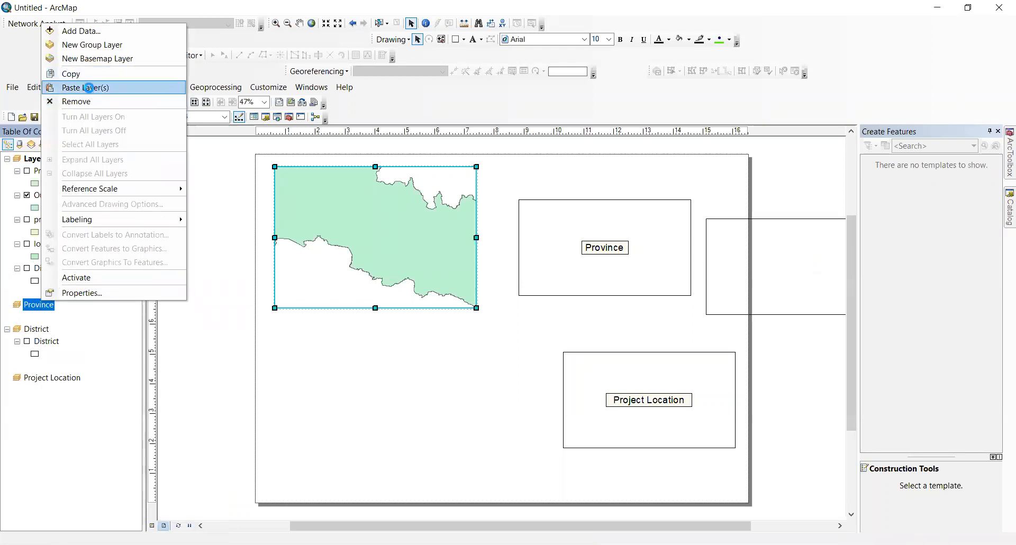
pyautogui.click(87, 87)
pyautogui.rightClick(57, 403)
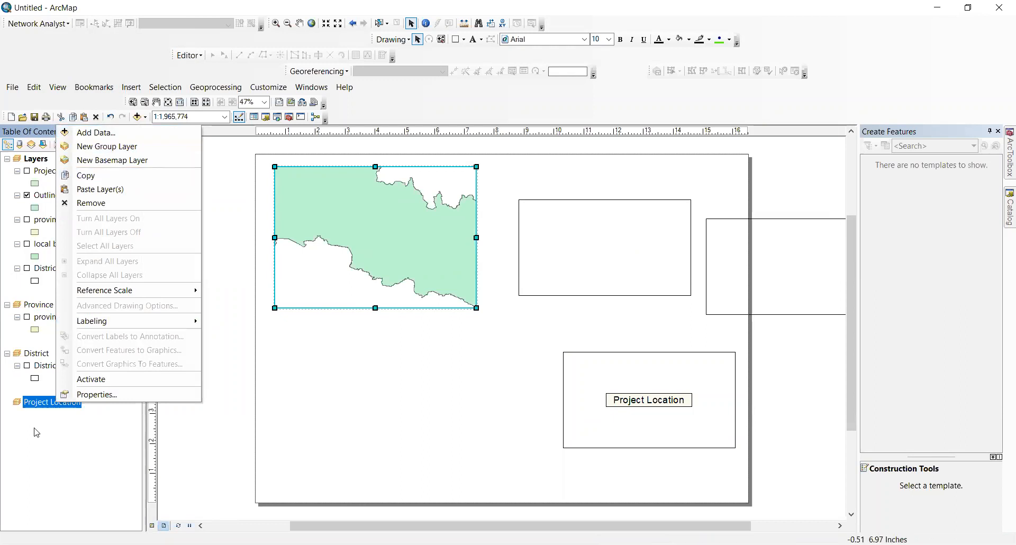
# Step: Add npl_admbnda_districts_nd_20190430.shp to Project Location and switch it off
pyautogui.click(120, 131)
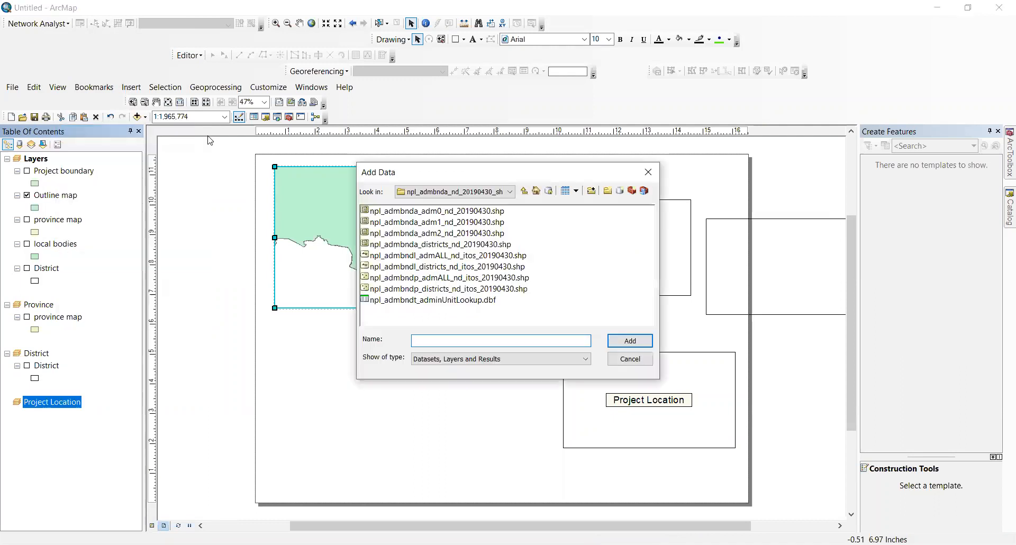
pyautogui.click(474, 246)
pyautogui.click(630, 341)
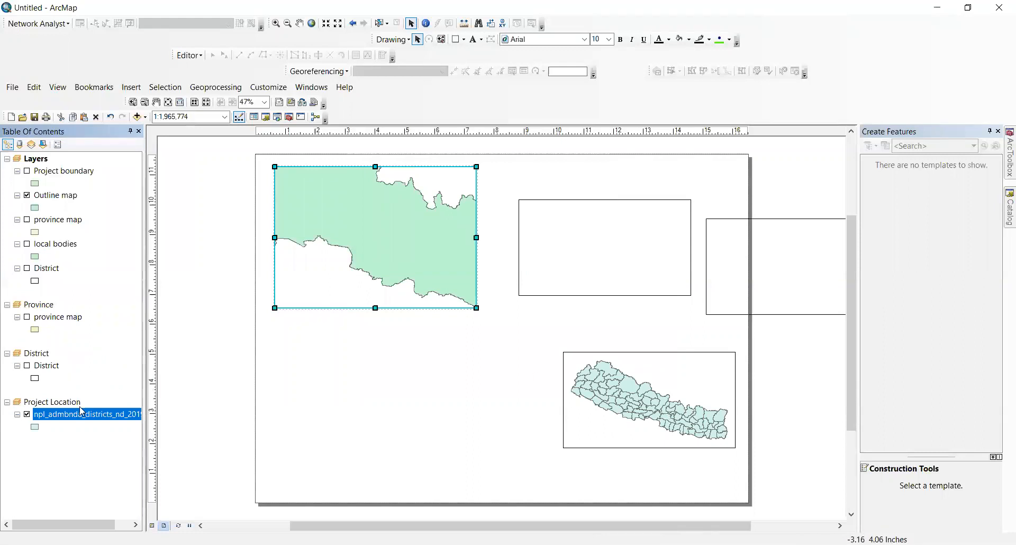
pyautogui.click(26, 414)
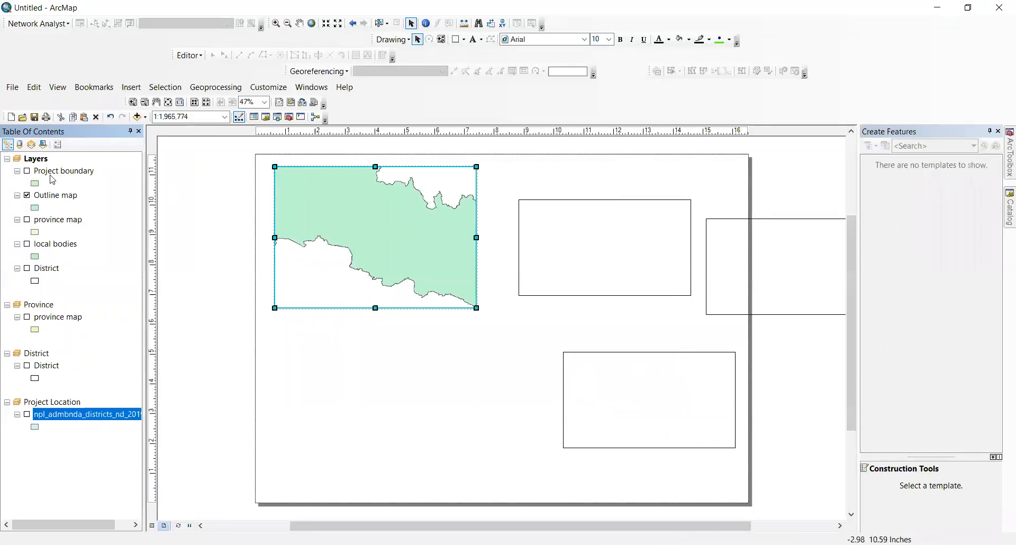
pyautogui.click(27, 161)
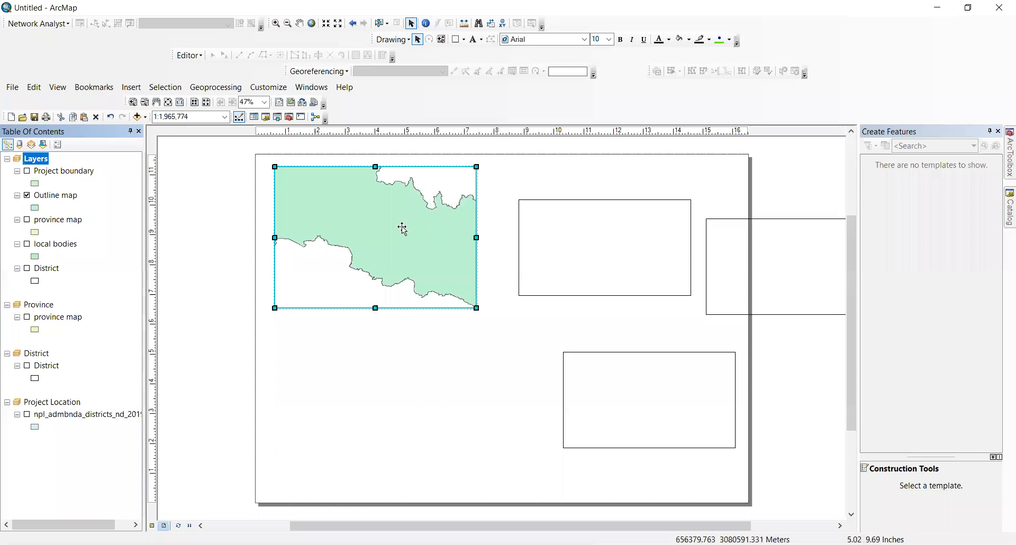
# Step: Give the Outline map layer a Hollow symbol
pyautogui.click(36, 209)
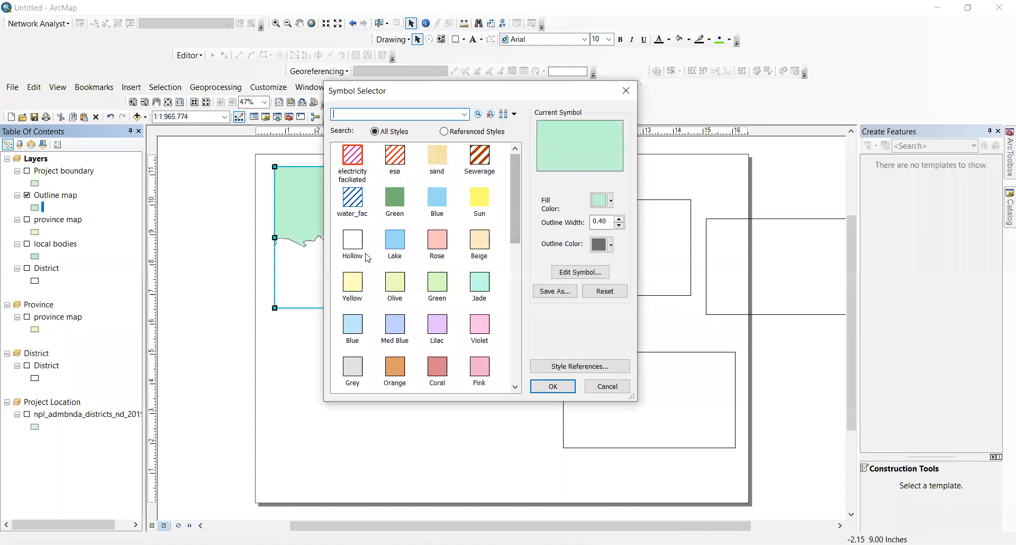
pyautogui.click(363, 251)
pyautogui.click(551, 385)
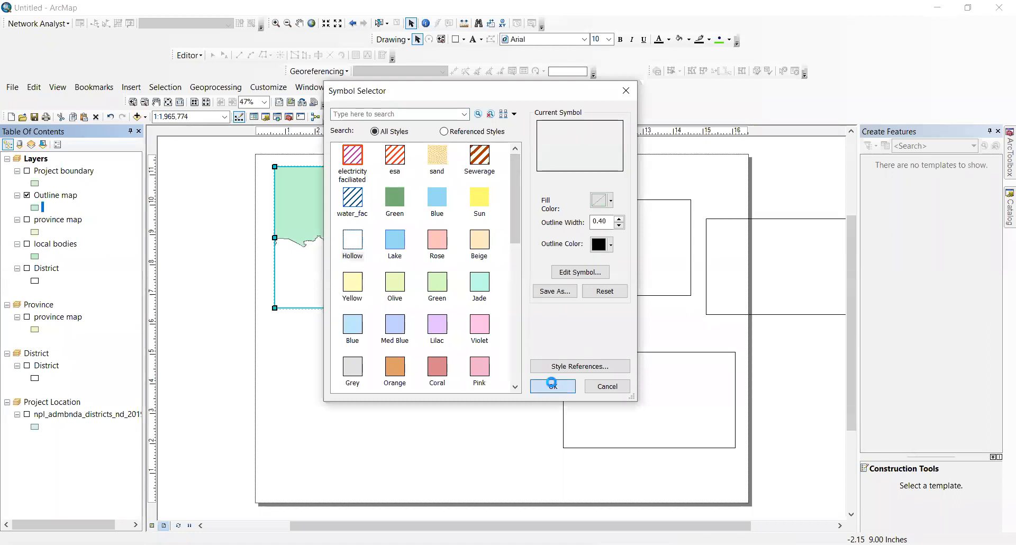
# Step: Zoom the main map frame to the full Outline map layer
pyautogui.rightClick(64, 195)
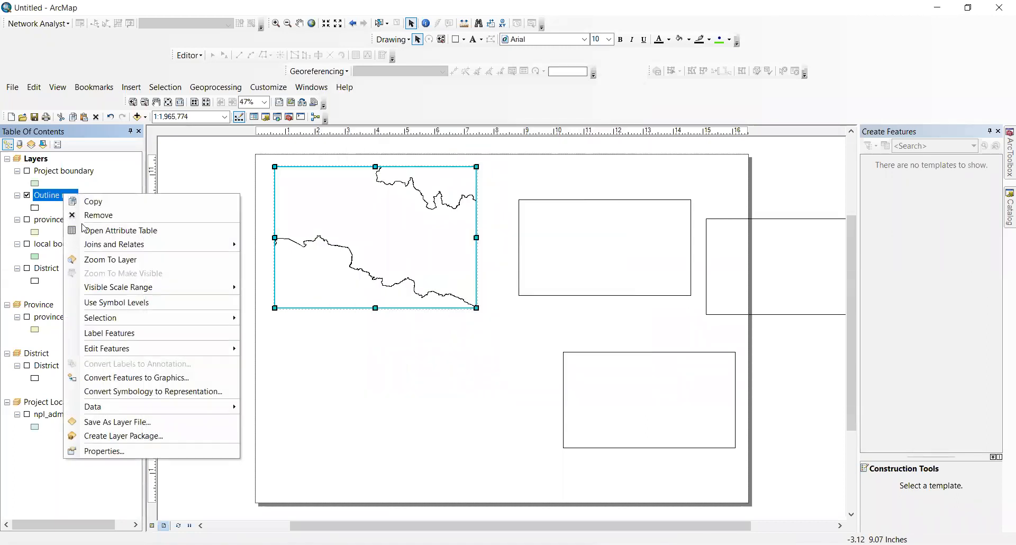
pyautogui.click(106, 259)
pyautogui.click(391, 236)
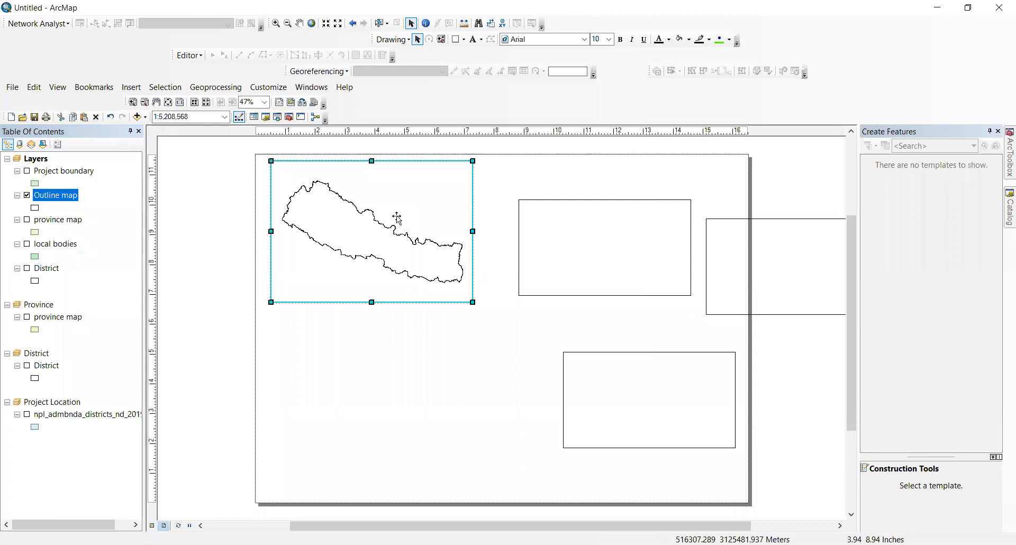
pyautogui.click(211, 312)
pyautogui.click(145, 91)
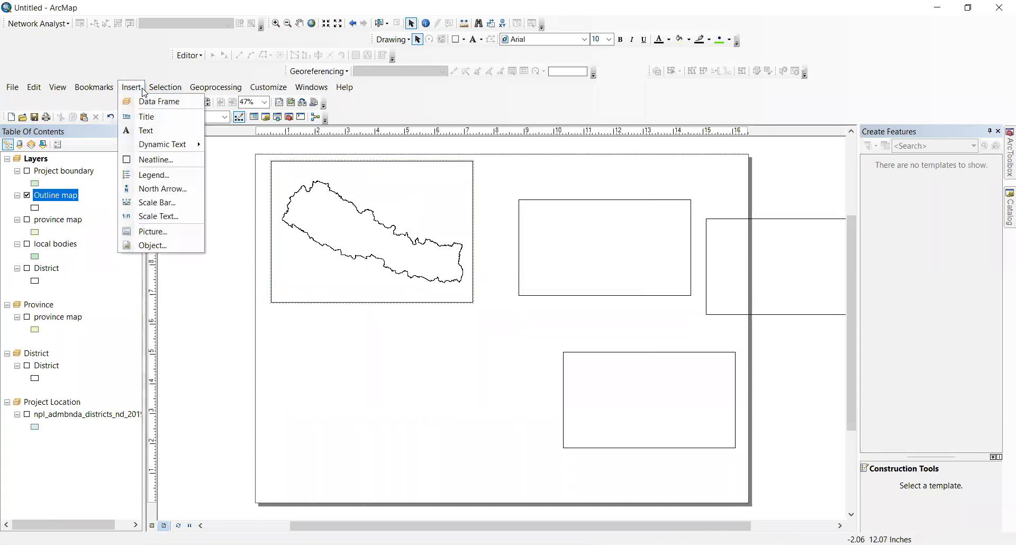
# Step: Add an INDIA text label and place it below Nepal in the outline map
pyautogui.click(143, 130)
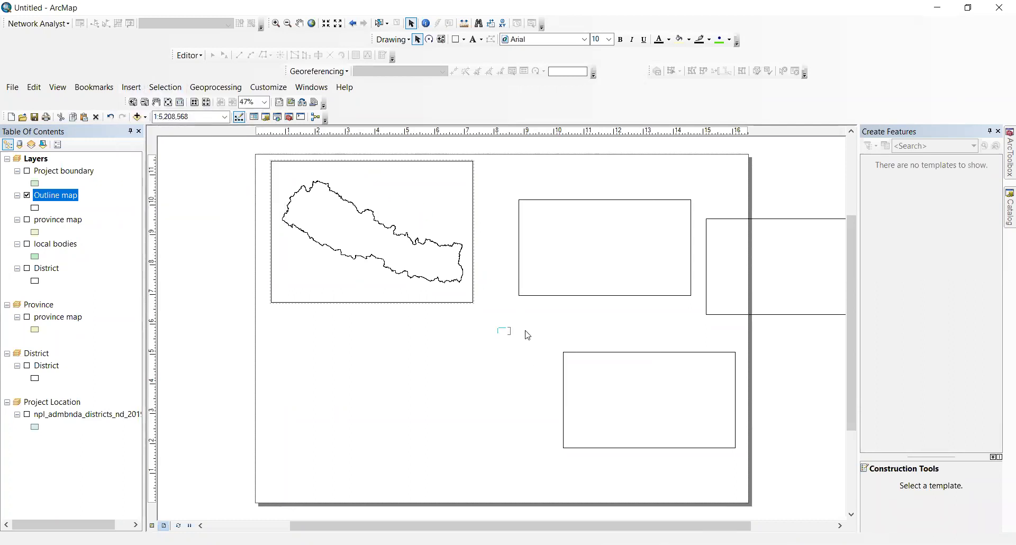
pyautogui.press('Return')
pyautogui.moveTo(505, 330); pyautogui.dragTo(360, 274)
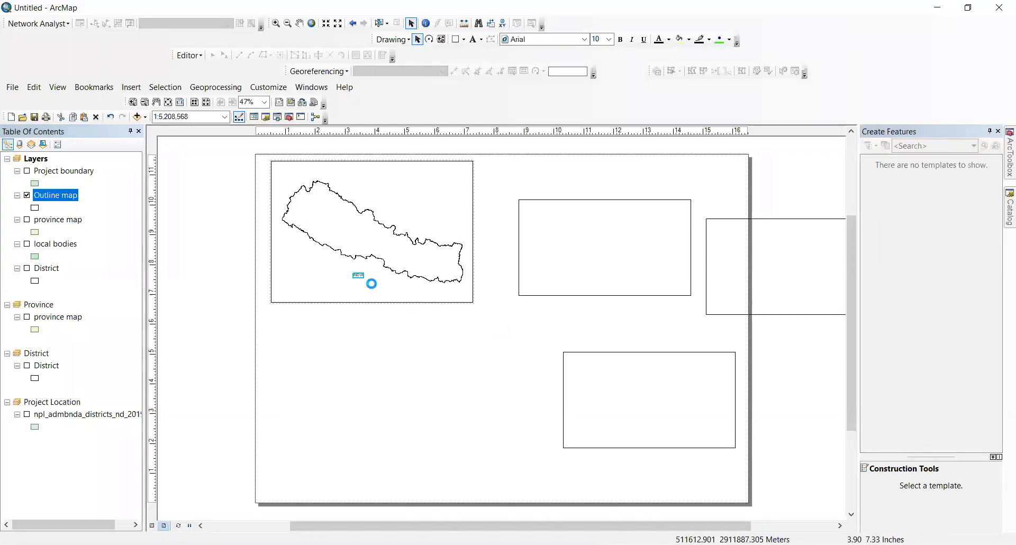
# Step: Paste a copy of the INDIA label above Nepal and change its text to CHINA
pyautogui.hotkey('ctrl', 'v')
pyautogui.moveTo(367, 284); pyautogui.dragTo(398, 199)
pyautogui.doubleClick(398, 197)
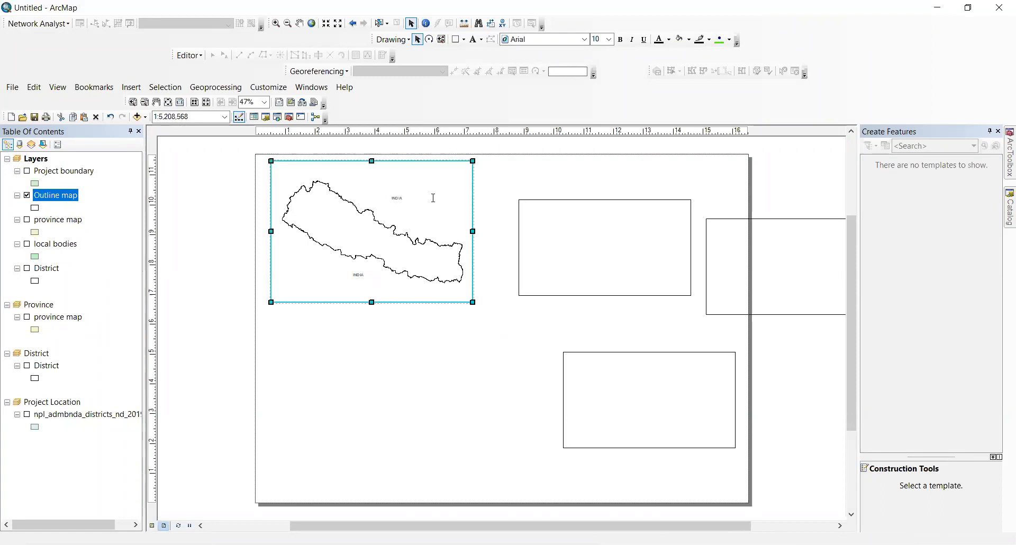
pyautogui.write('CHINA')
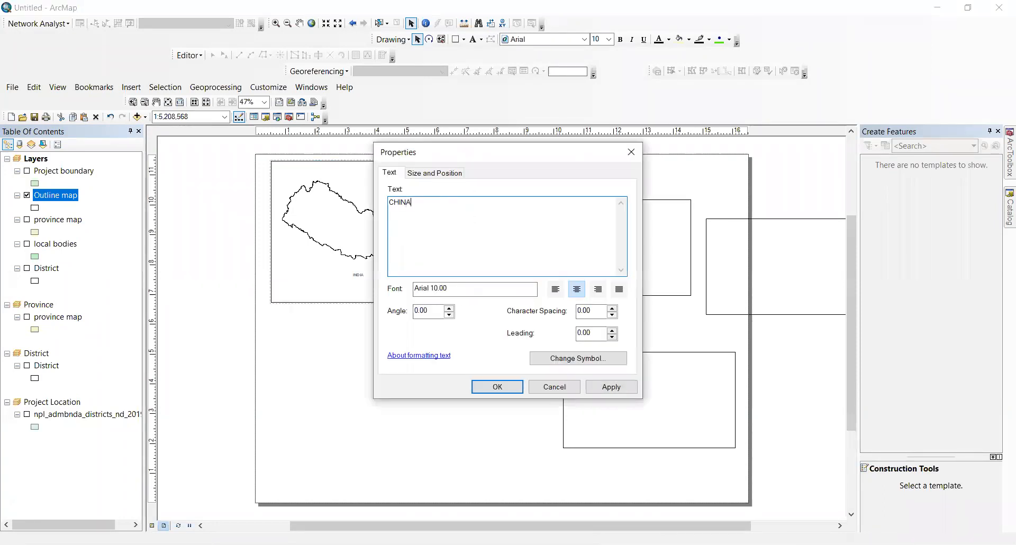
pyautogui.click(514, 379)
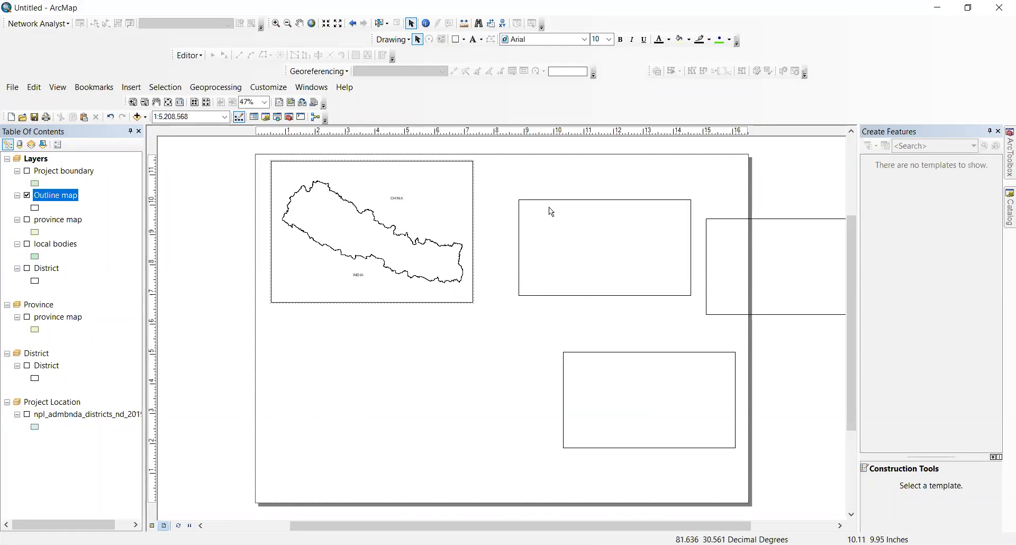
pyautogui.click(564, 210)
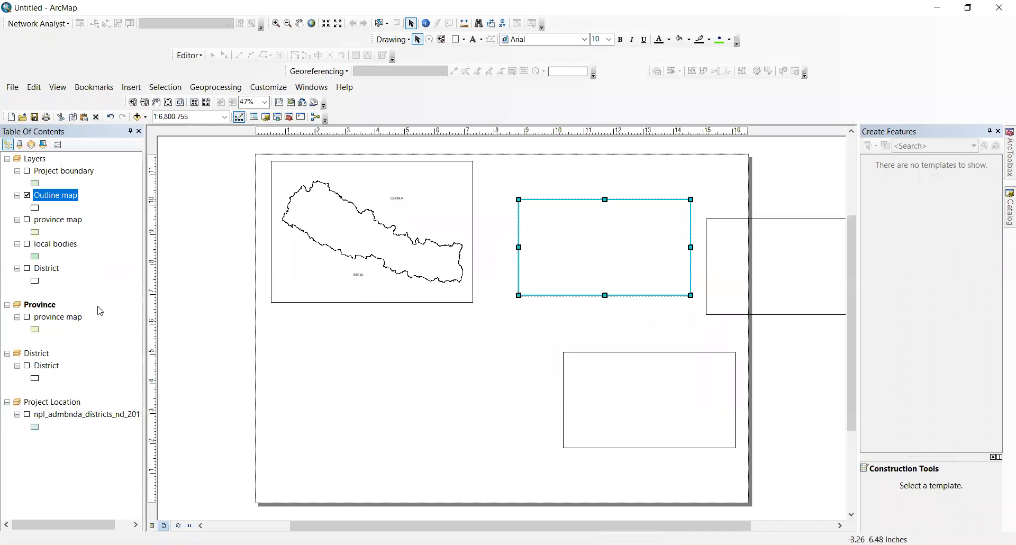
# Step: Activate the Province frame, resize it beside the outline map, and turn on the province layer
pyautogui.rightClick(56, 308)
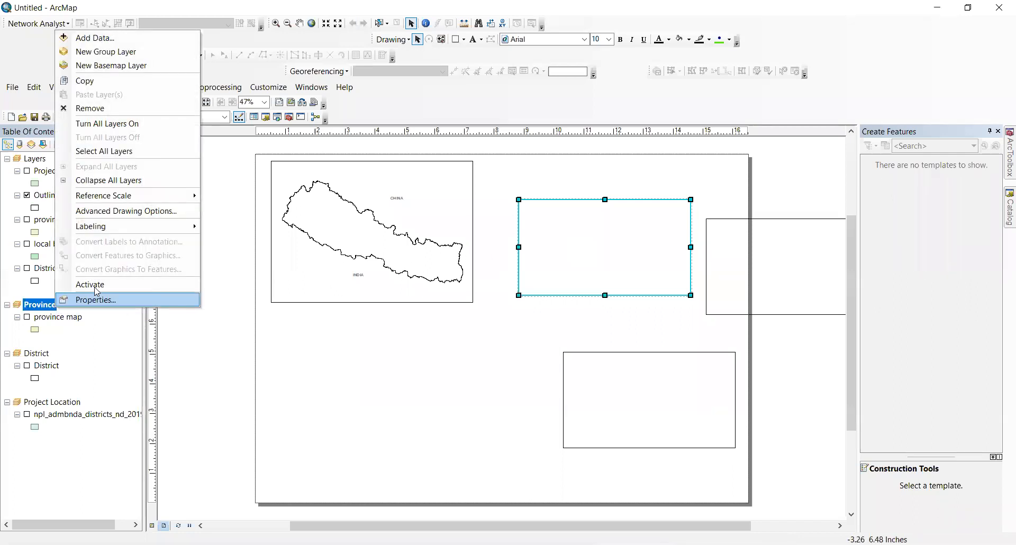
pyautogui.click(88, 297)
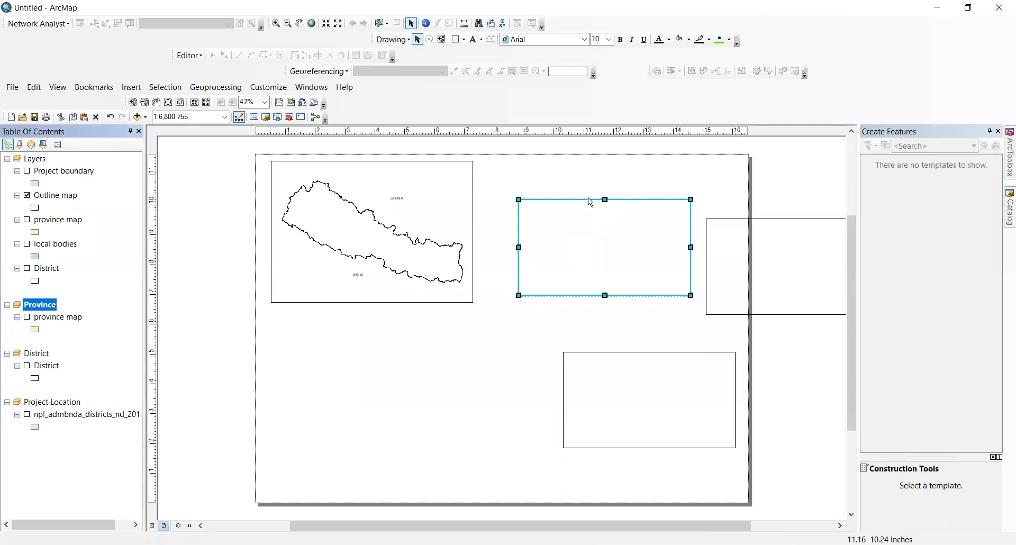
pyautogui.moveTo(604, 198); pyautogui.dragTo(602, 167)
pyautogui.moveTo(519, 232); pyautogui.dragTo(507, 233)
pyautogui.moveTo(690, 295); pyautogui.dragTo(691, 304)
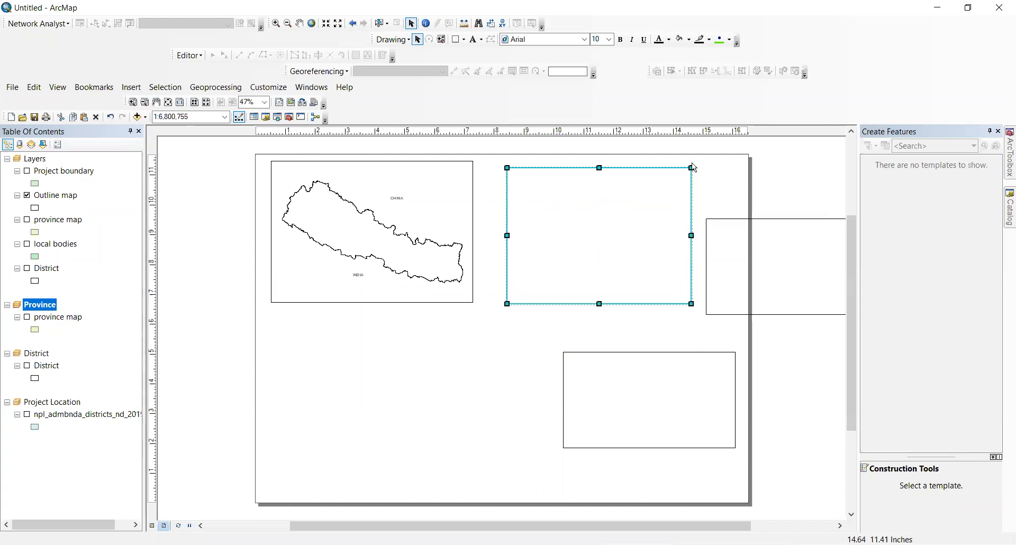
pyautogui.moveTo(692, 167); pyautogui.dragTo(680, 162)
pyautogui.moveTo(596, 236); pyautogui.dragTo(577, 236)
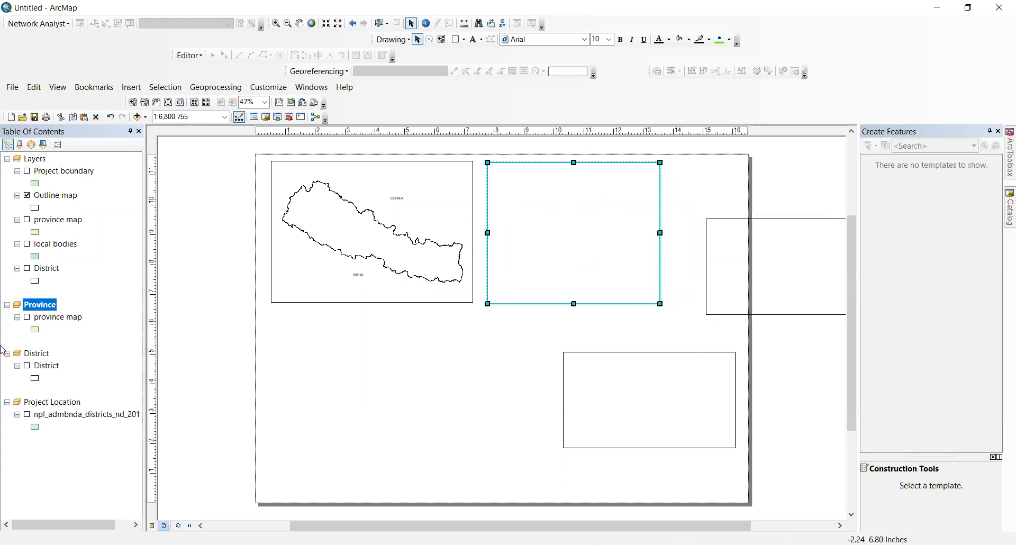
pyautogui.click(27, 317)
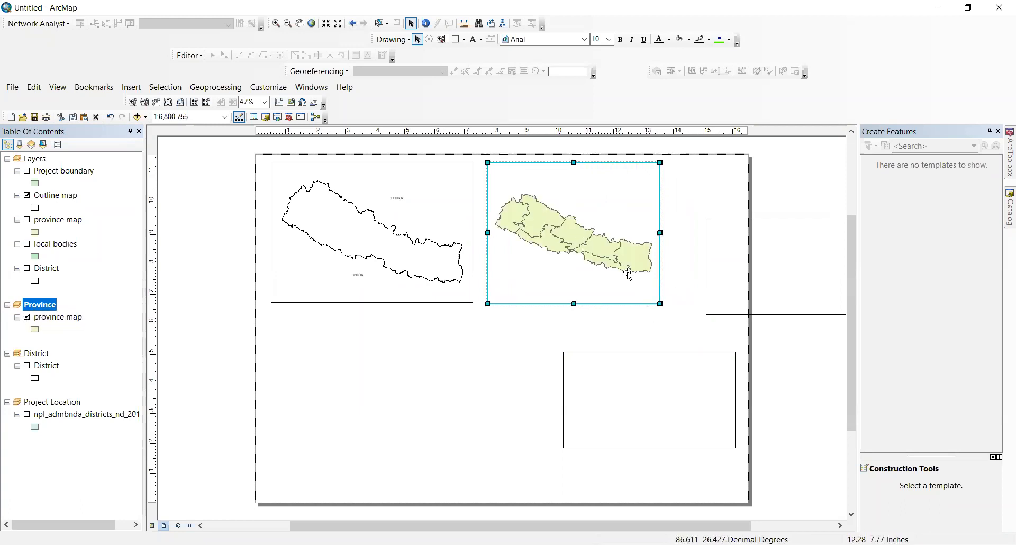
pyautogui.click(397, 201)
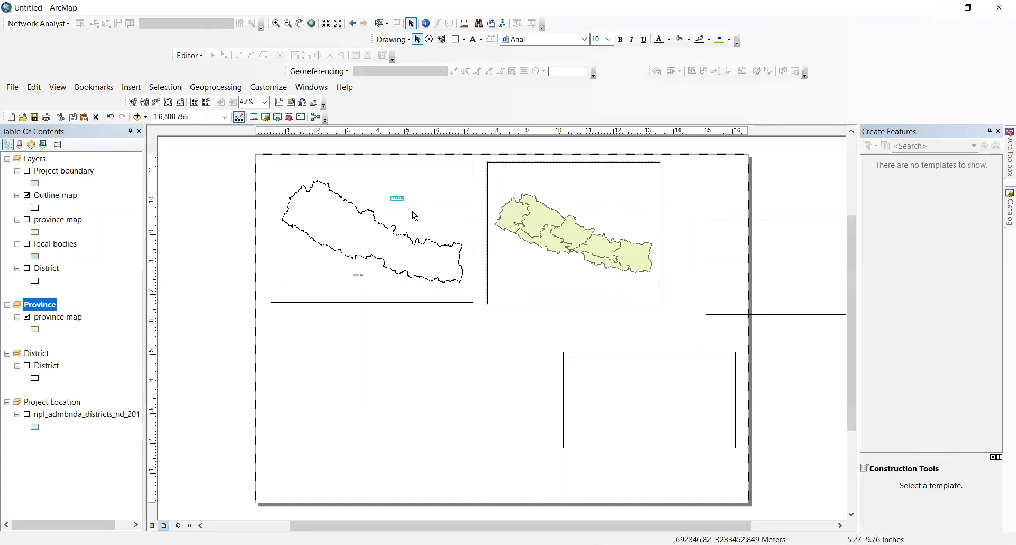
# Step: Copy CHINA above and INDIA below Nepal into the Province frame
pyautogui.hotkey('ctrl', 'c')
pyautogui.hotkey('ctrl', 'v')
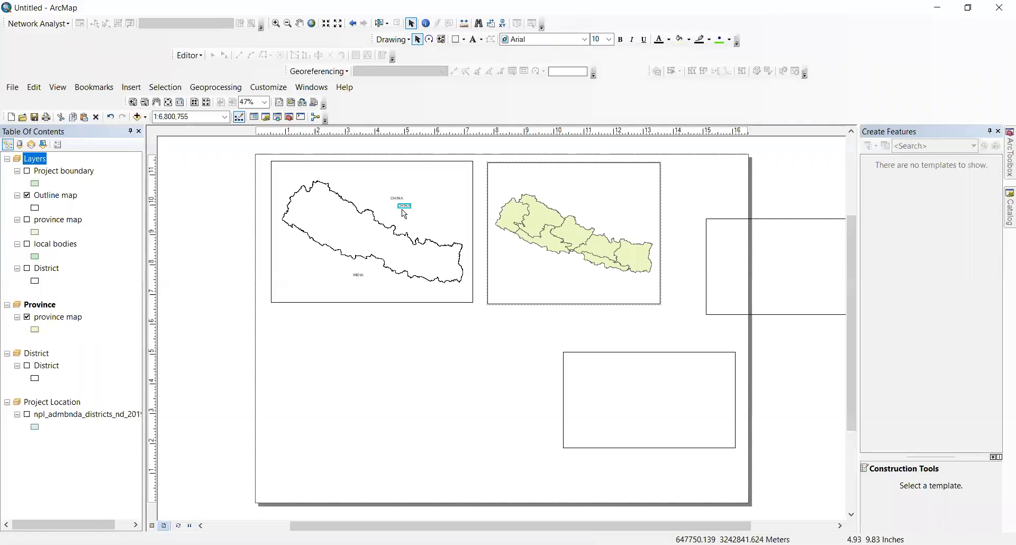
pyautogui.moveTo(406, 207); pyautogui.dragTo(596, 209)
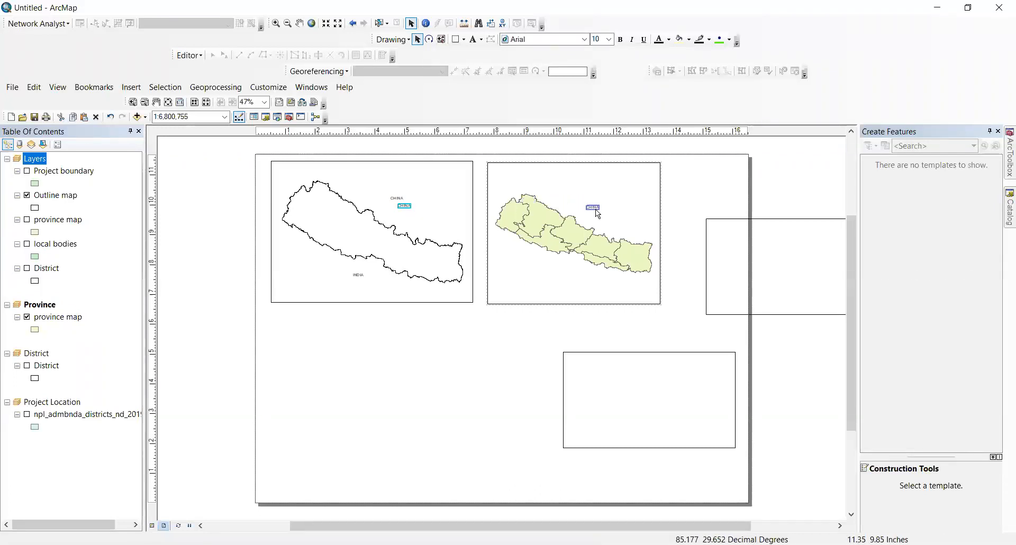
pyautogui.click(359, 276)
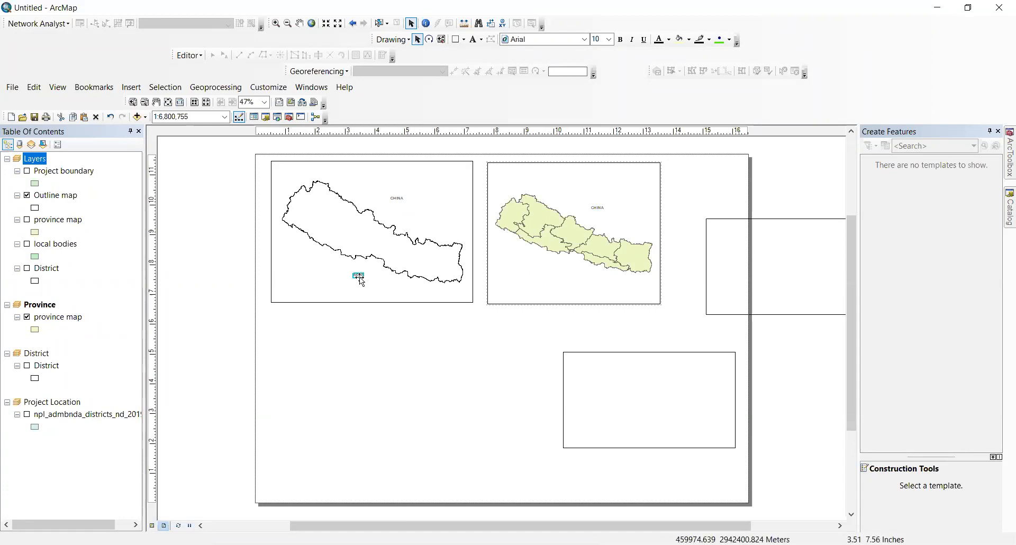
pyautogui.moveTo(563, 263); pyautogui.dragTo(356, 275)
pyautogui.hotkey('ctrl', 'c')
pyautogui.hotkey('ctrl', 'v')
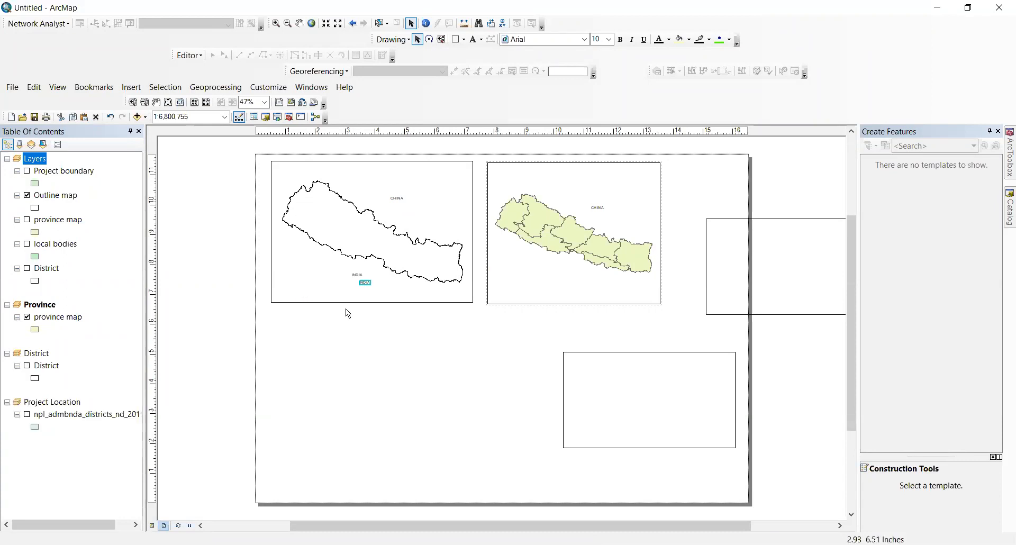
pyautogui.moveTo(364, 280); pyautogui.dragTo(569, 276)
# Step: Activate the District frame, show its boundaries, and move and enlarge it at the lower left
pyautogui.click(44, 354)
pyautogui.rightClick(44, 354)
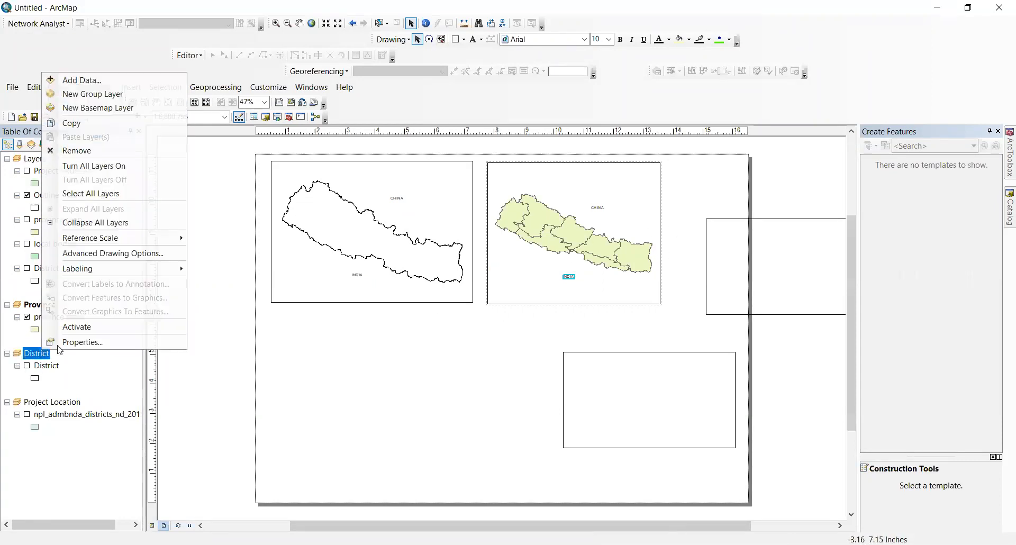
pyautogui.click(98, 327)
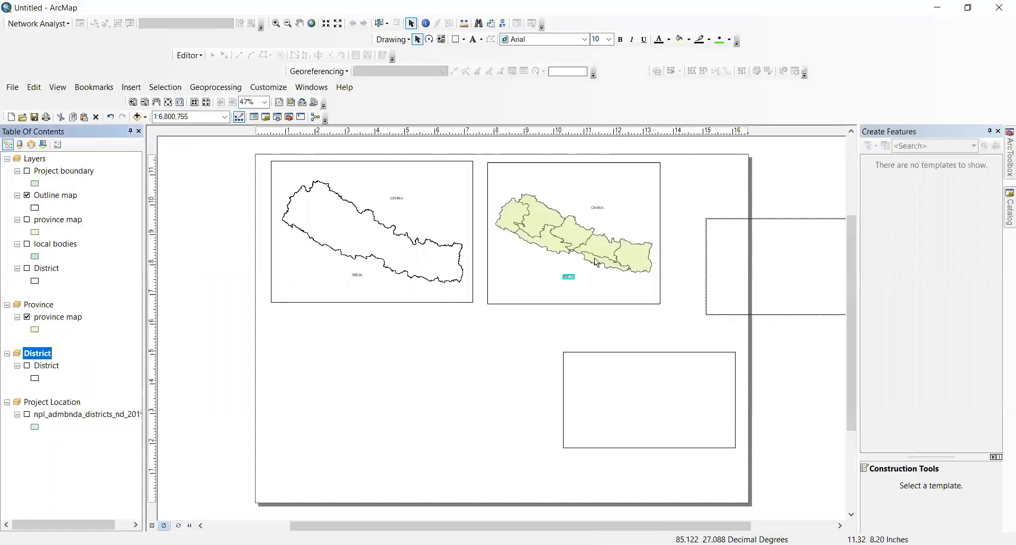
pyautogui.click(609, 385)
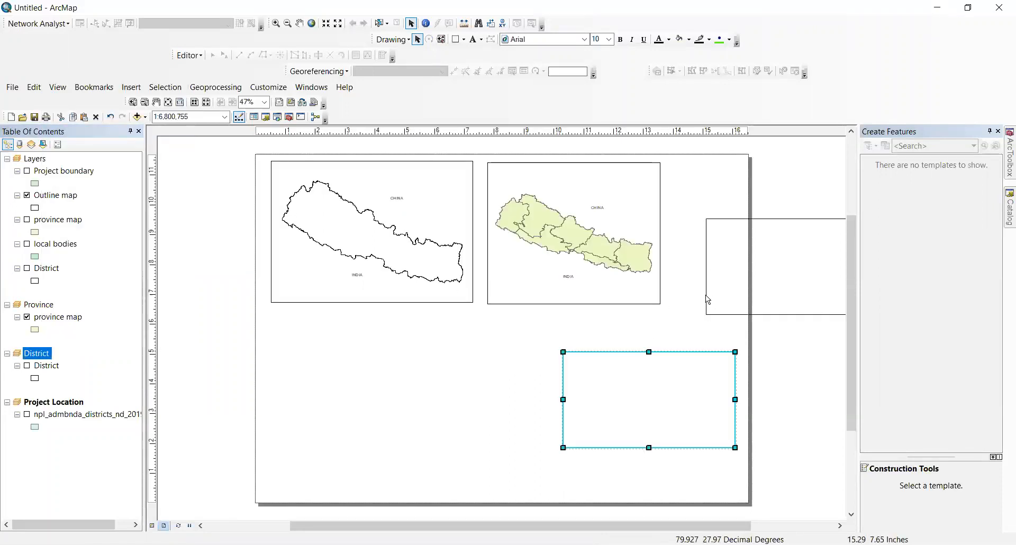
pyautogui.moveTo(660, 373); pyautogui.dragTo(386, 349)
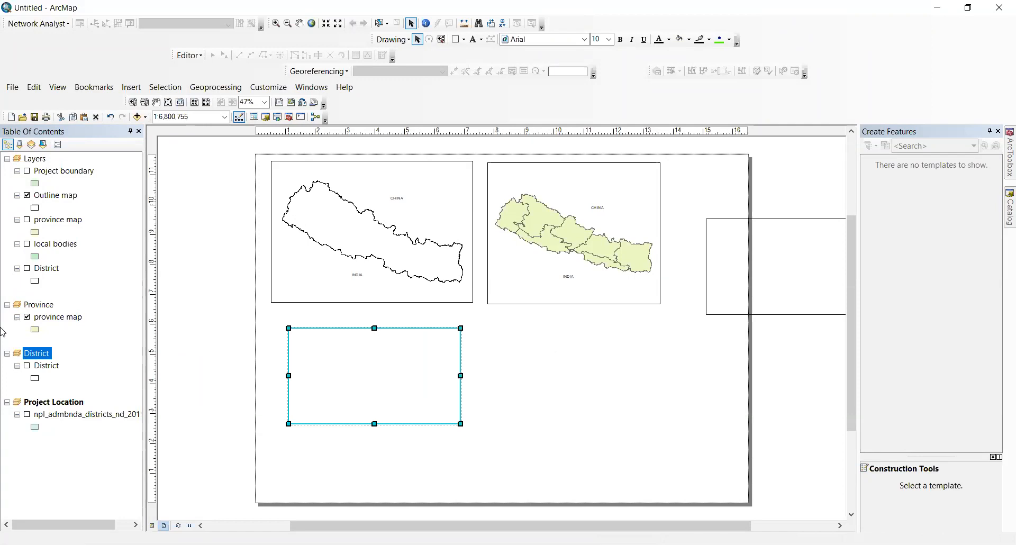
pyautogui.click(27, 365)
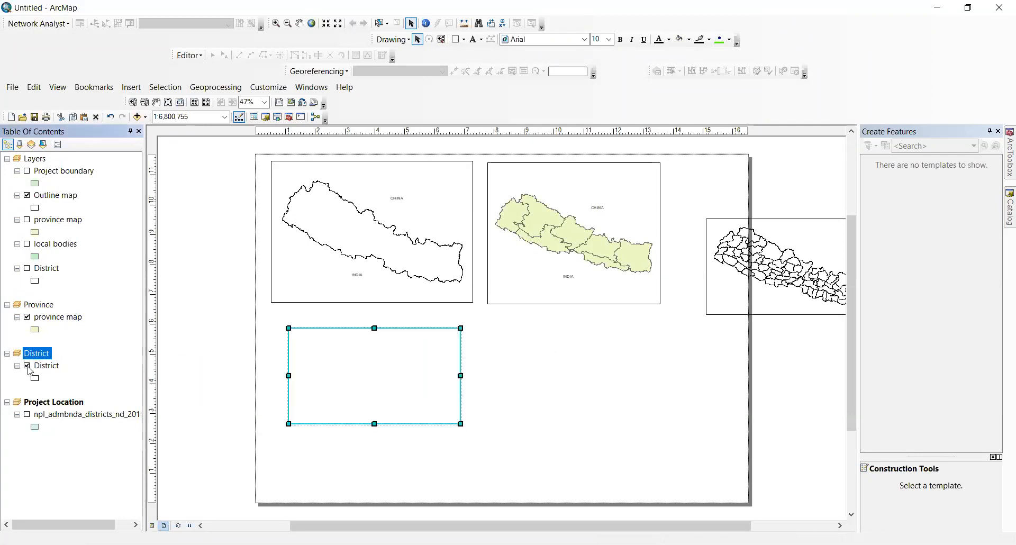
pyautogui.moveTo(333, 358); pyautogui.dragTo(605, 396)
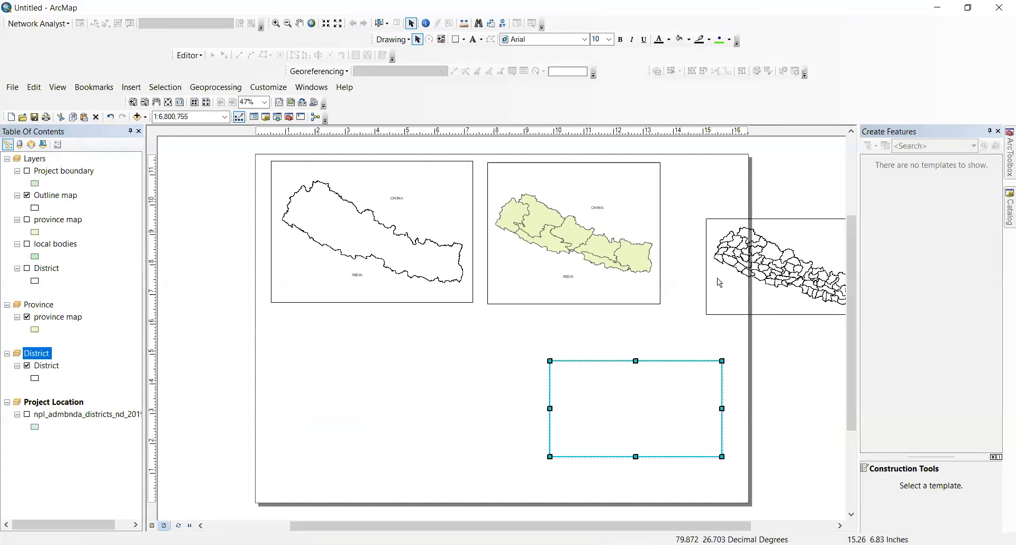
pyautogui.moveTo(724, 275); pyautogui.dragTo(292, 387)
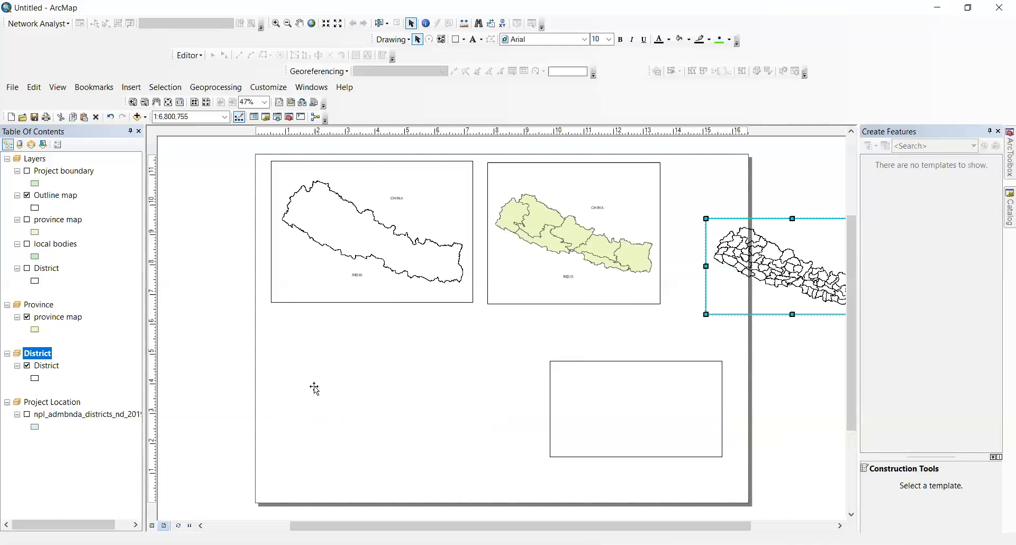
pyautogui.moveTo(445, 427); pyautogui.dragTo(463, 453)
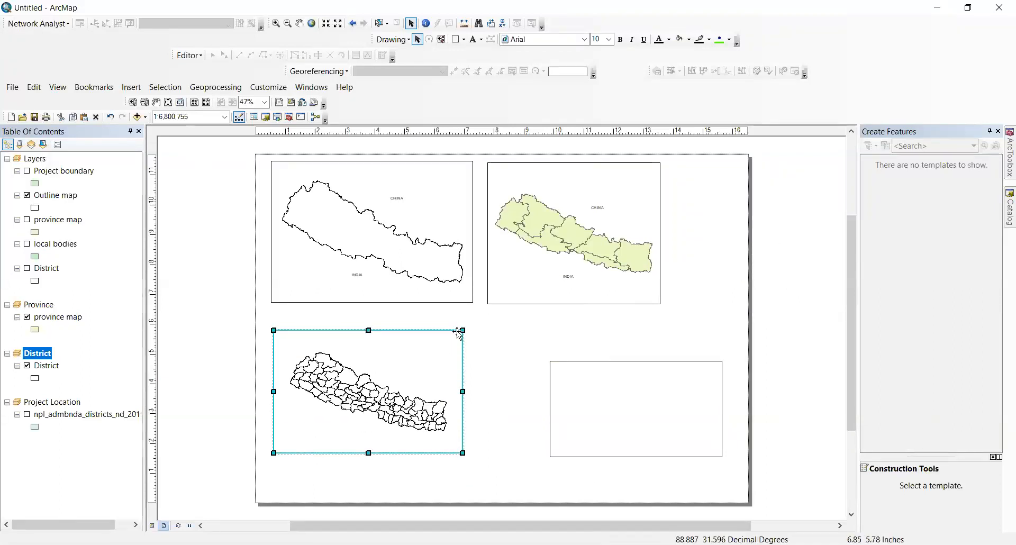
pyautogui.moveTo(463, 330); pyautogui.dragTo(472, 312)
pyautogui.moveTo(471, 318); pyautogui.dragTo(473, 319)
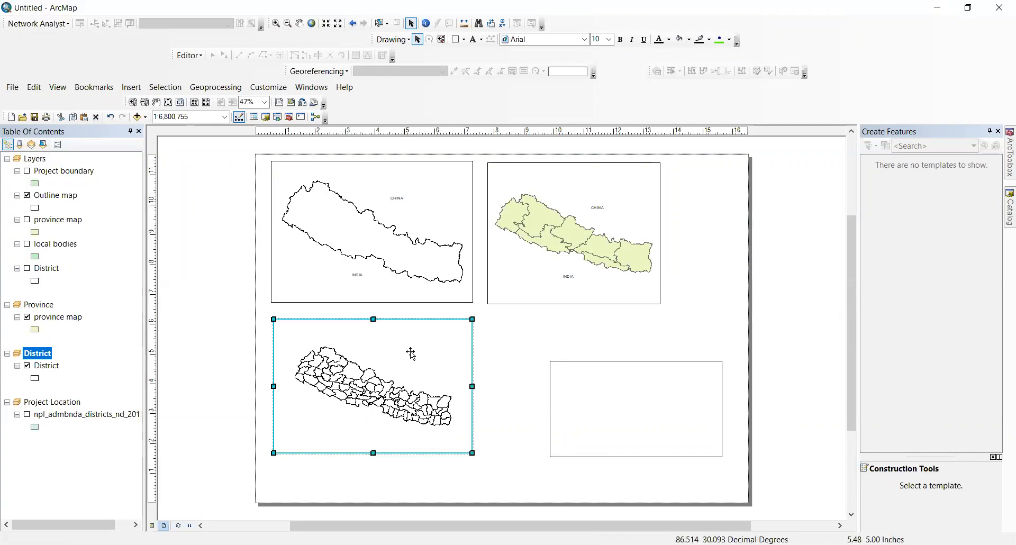
pyautogui.click(532, 363)
# Step: Resize the empty lower-right frame so its top and height align with the District frame
pyautogui.click(595, 385)
pyautogui.moveTo(511, 336); pyautogui.dragTo(507, 330)
pyautogui.moveTo(722, 457); pyautogui.dragTo(668, 456)
pyautogui.moveTo(508, 393); pyautogui.dragTo(494, 388)
pyautogui.moveTo(581, 330); pyautogui.dragTo(576, 318)
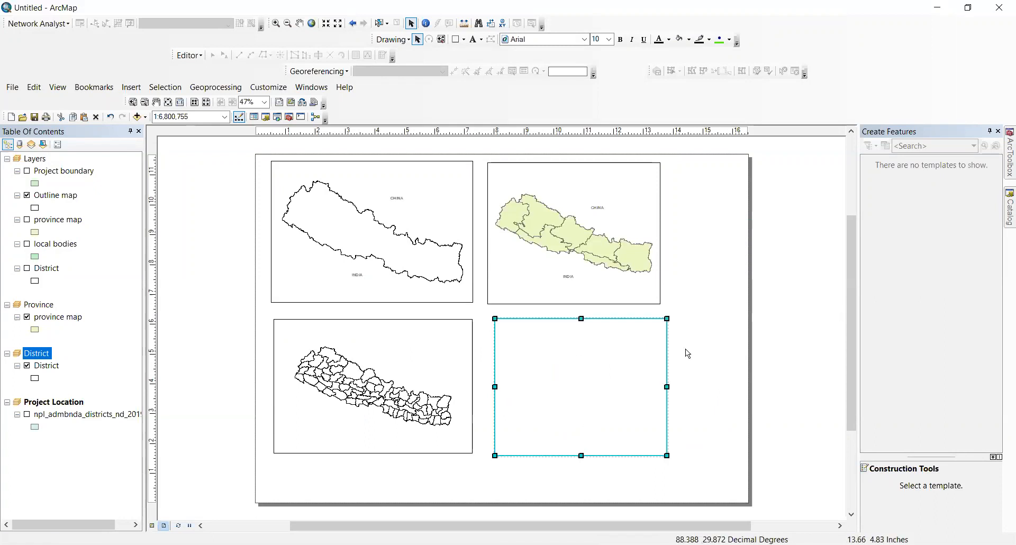
pyautogui.click(701, 329)
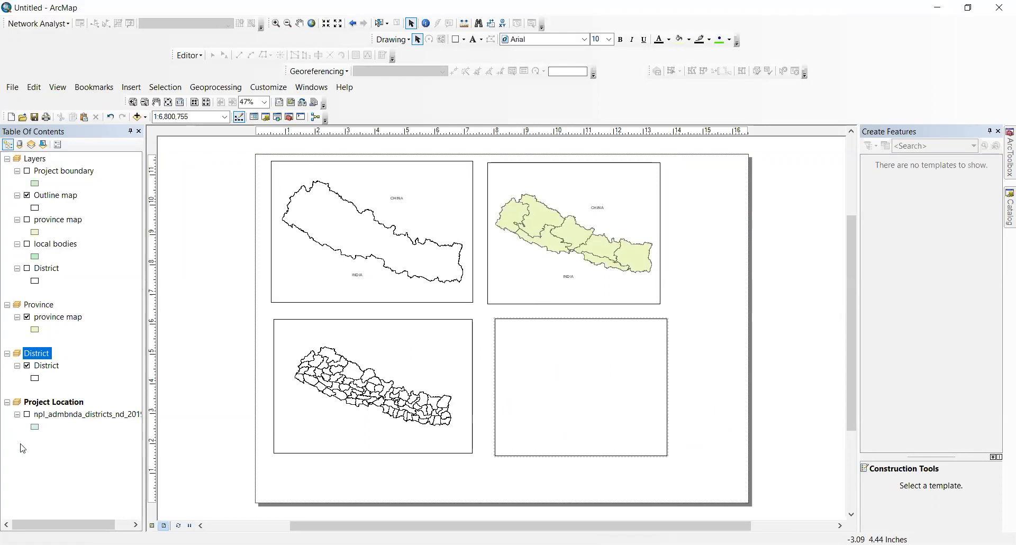
# Step: Paste the Project boundary layer into Project Location, turn it on, and zoom to it
pyautogui.rightClick(47, 175)
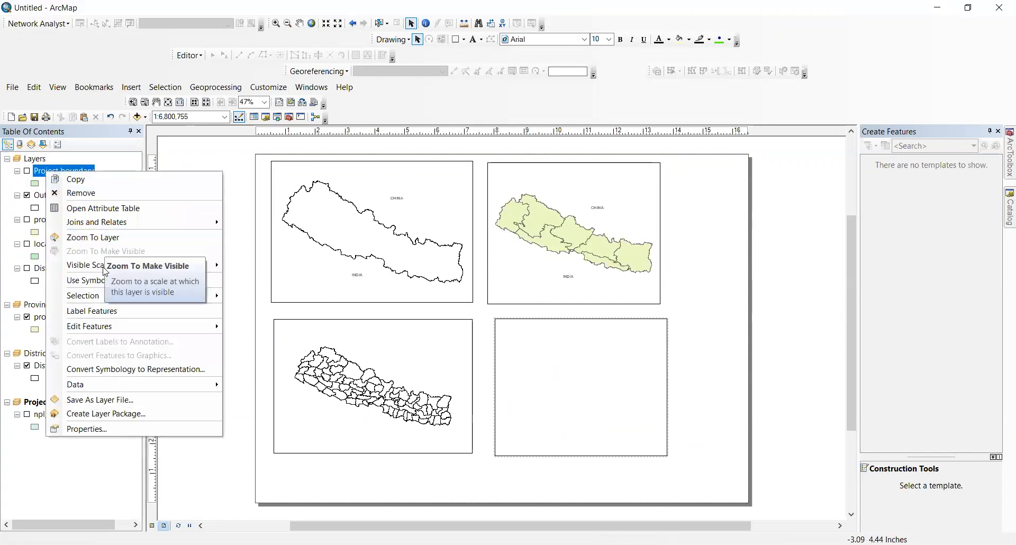
pyautogui.click(74, 180)
pyautogui.rightClick(56, 407)
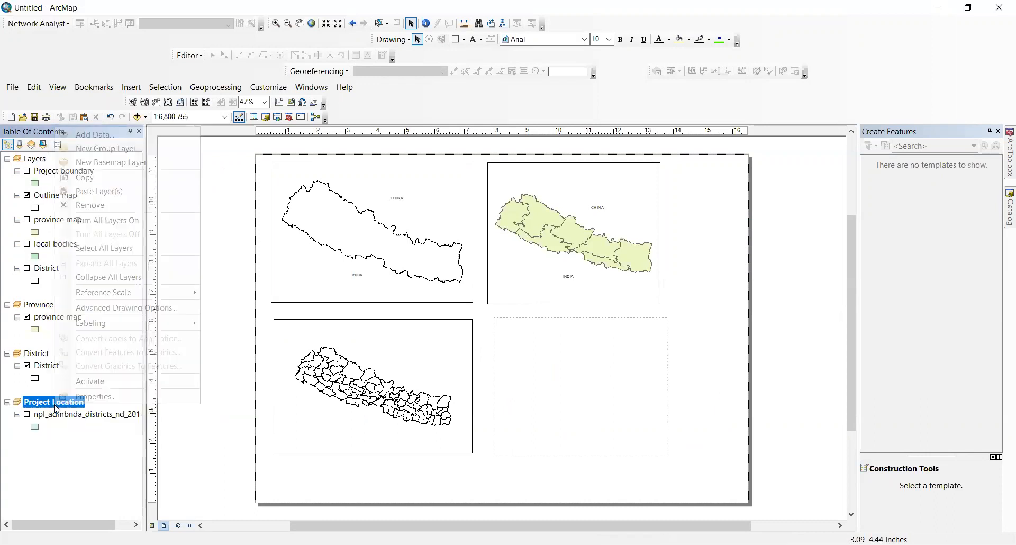
pyautogui.click(72, 191)
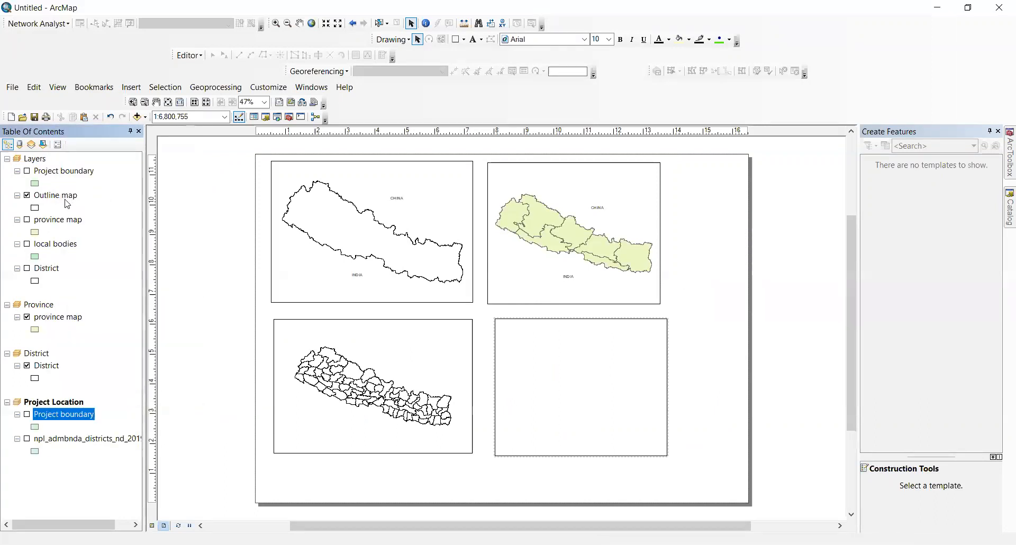
pyautogui.click(27, 415)
pyautogui.rightClick(77, 419)
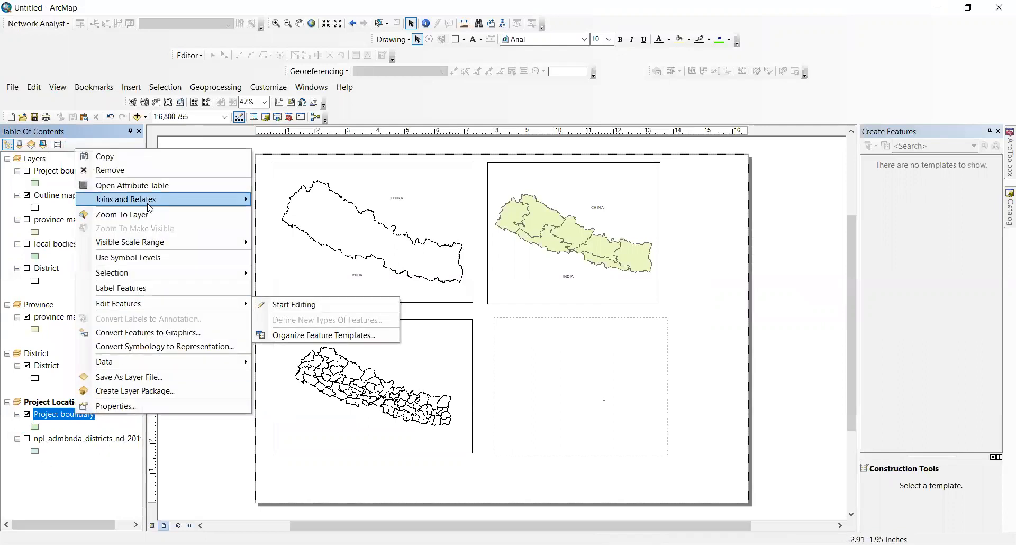
pyautogui.click(142, 216)
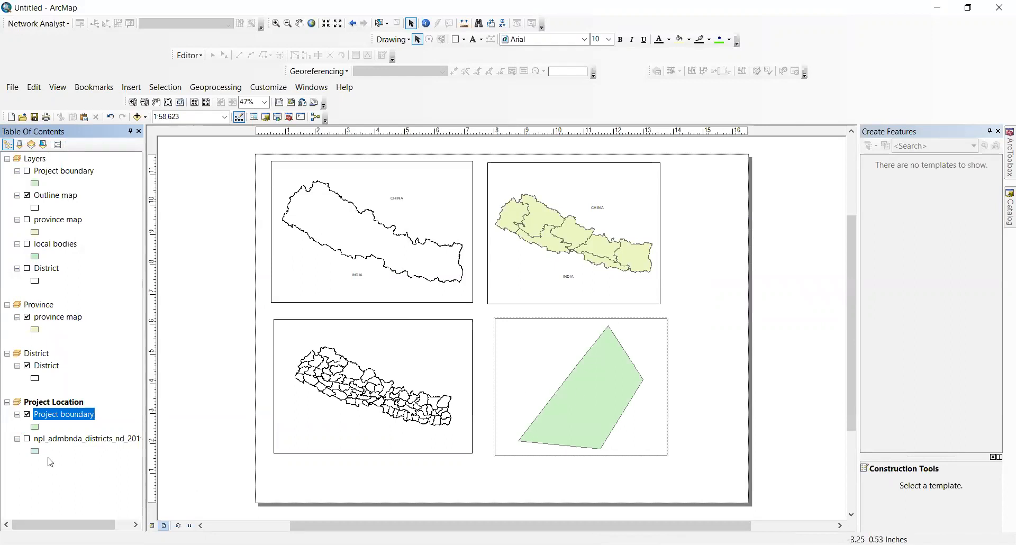
# Step: Turn on the districts layer in Project Location with a Hollow fill symbol
pyautogui.click(27, 439)
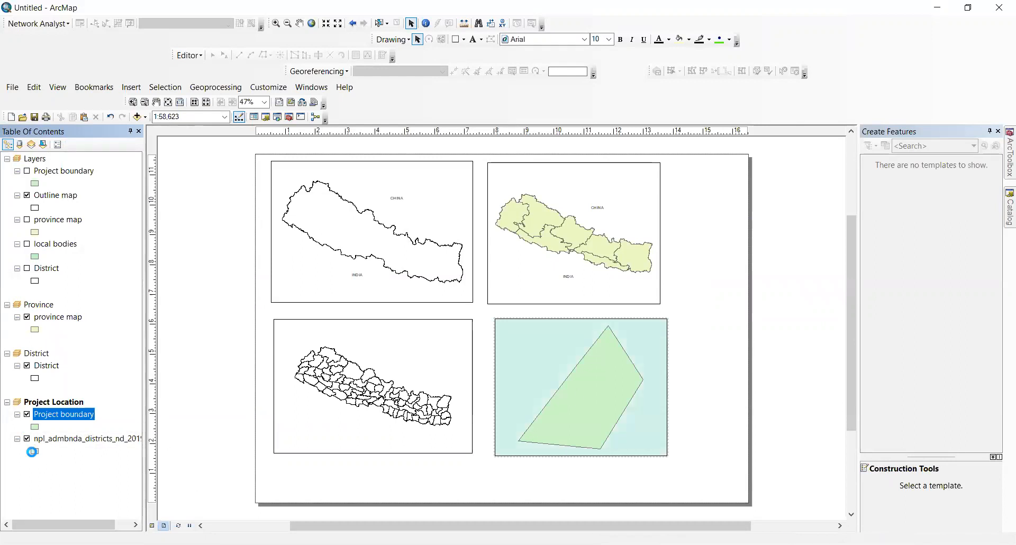
pyautogui.click(32, 451)
pyautogui.click(353, 243)
pyautogui.click(570, 385)
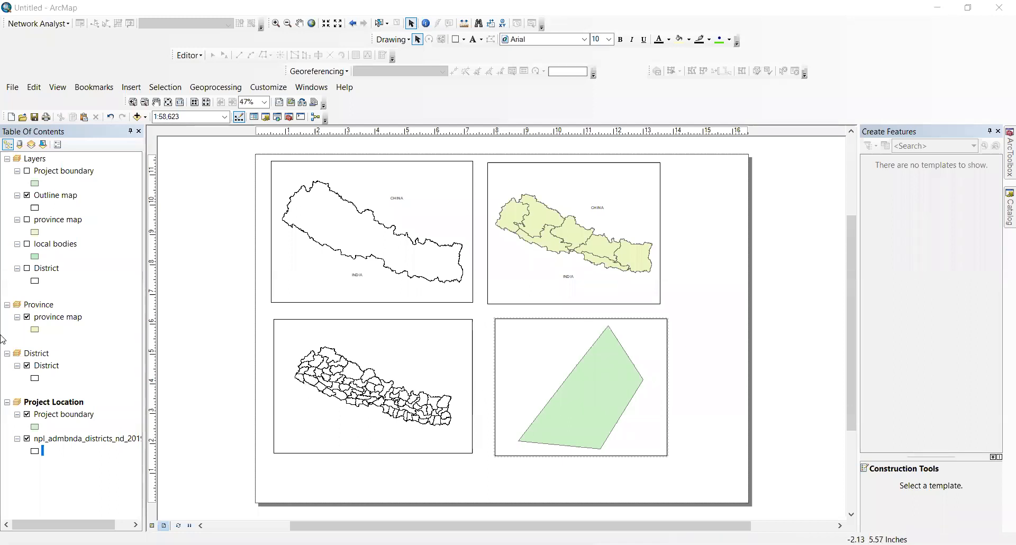
# Step: Add Project Location as an extent indicator in the District data frame's properties
pyautogui.rightClick(42, 354)
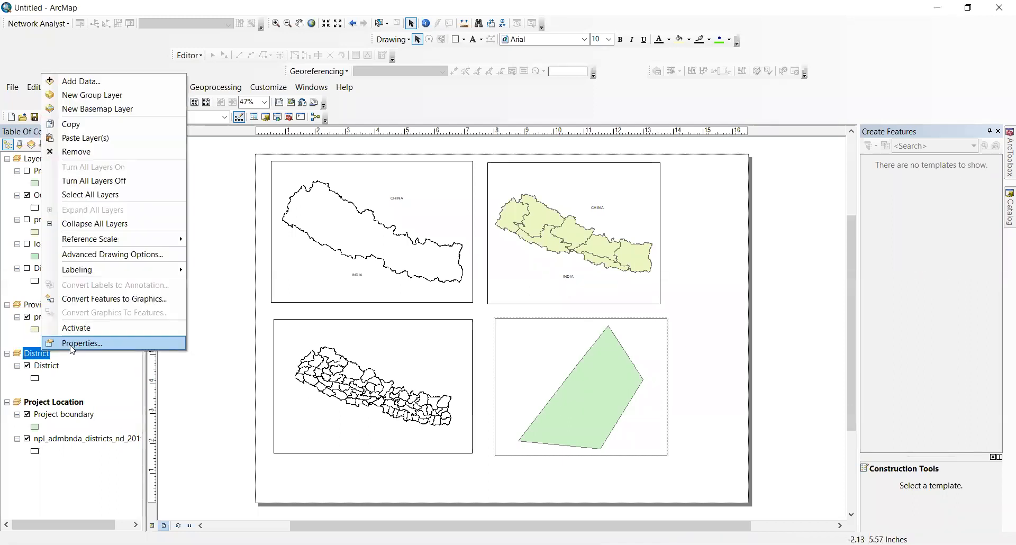
pyautogui.click(69, 344)
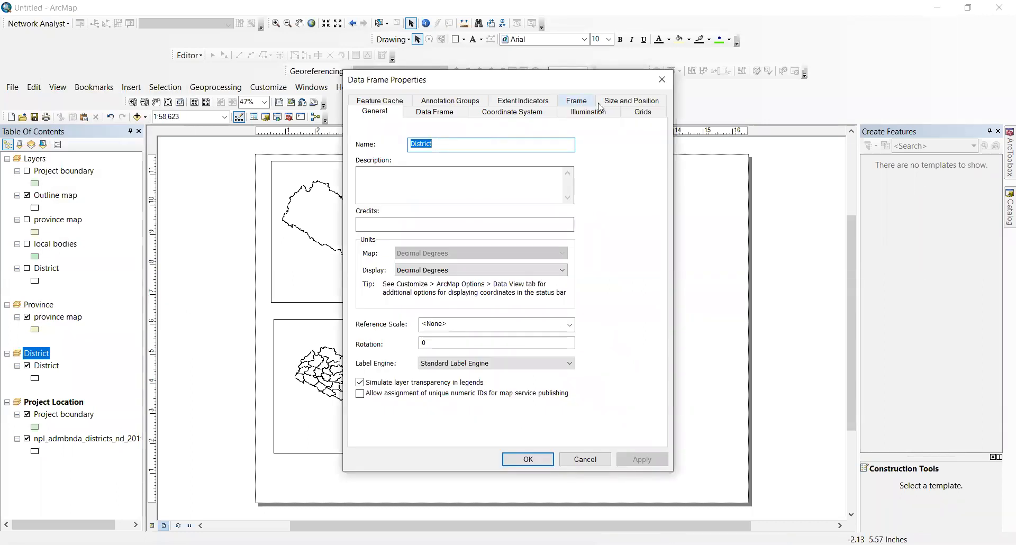
pyautogui.click(523, 100)
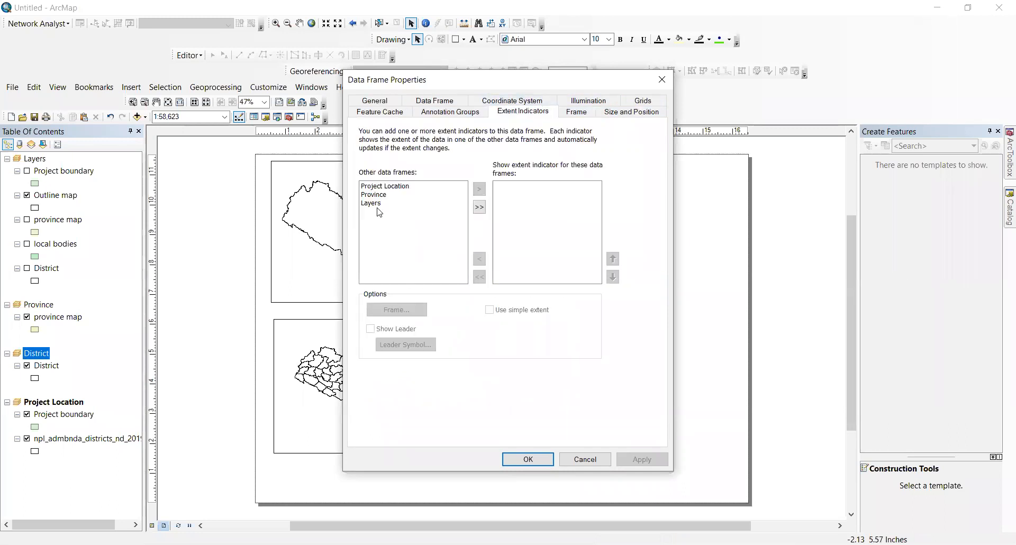
pyautogui.click(392, 189)
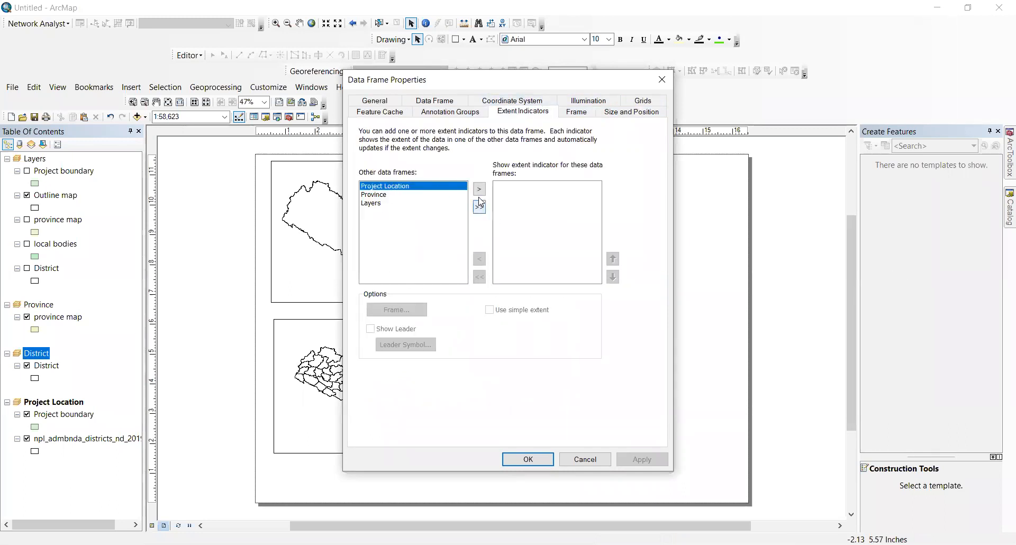
pyautogui.click(478, 189)
pyautogui.click(645, 458)
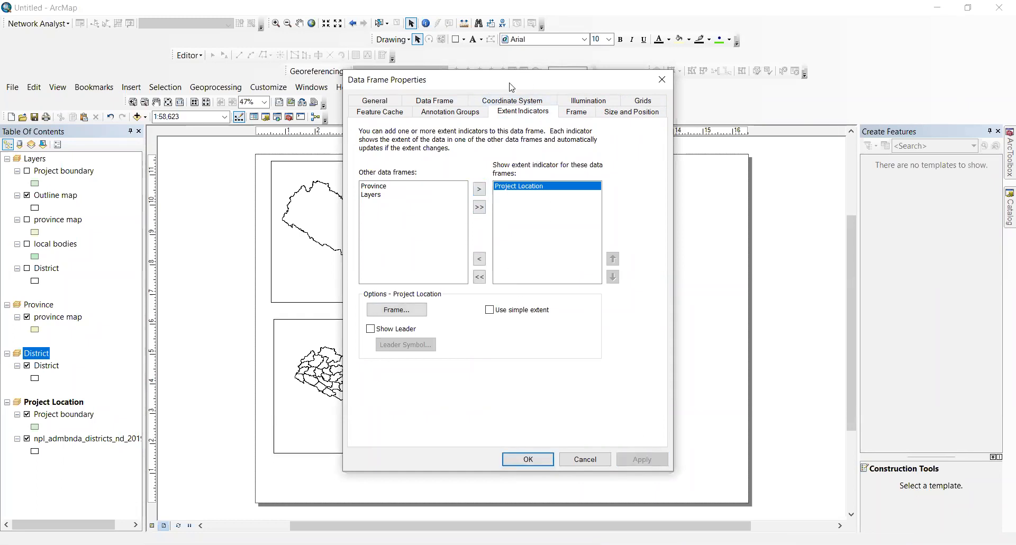
pyautogui.moveTo(511, 86); pyautogui.dragTo(195, 206)
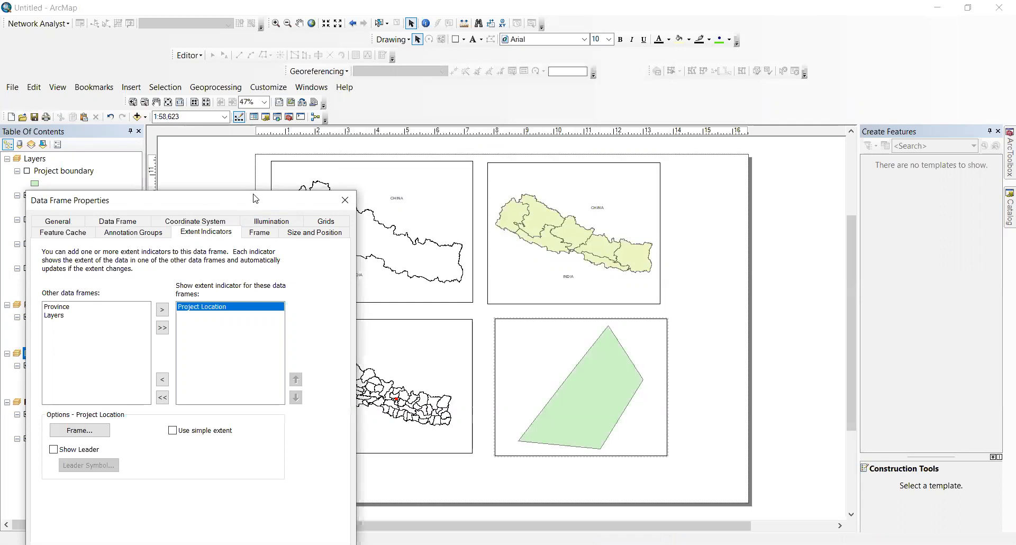
pyautogui.moveTo(255, 199); pyautogui.dragTo(784, 15)
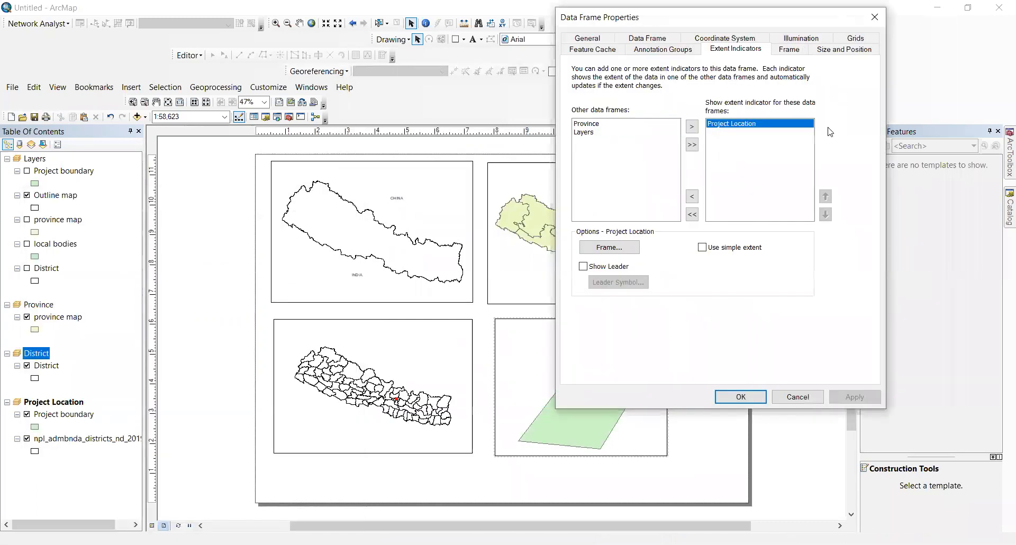
pyautogui.click(740, 396)
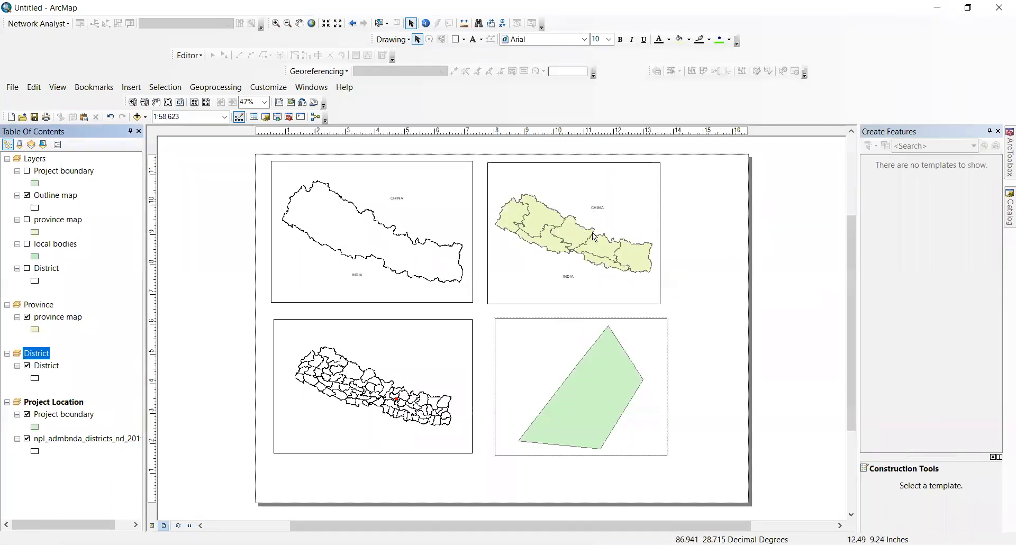
# Step: Check the Province frame options and District layer properties, leaving them unchanged
pyautogui.rightClick(34, 304)
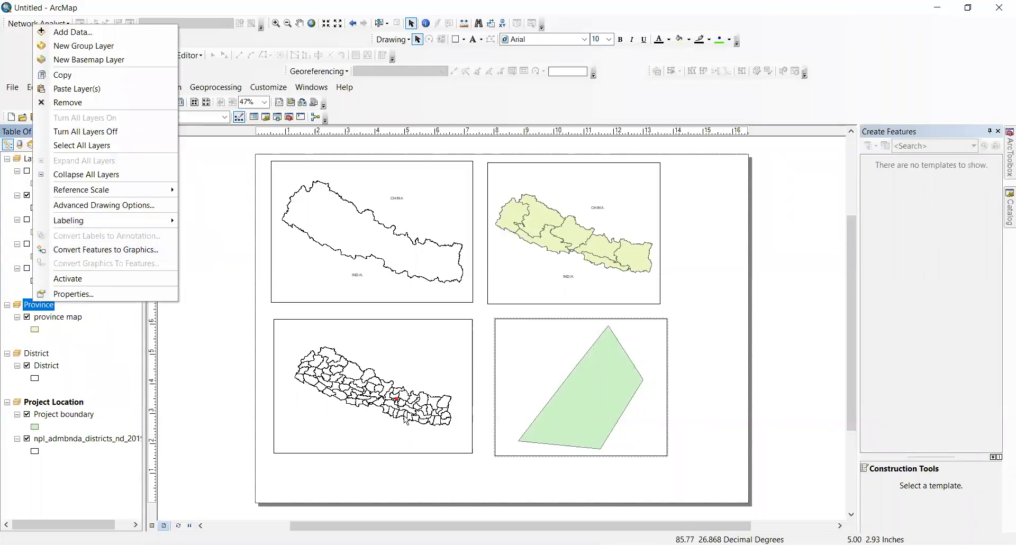
pyautogui.click(240, 385)
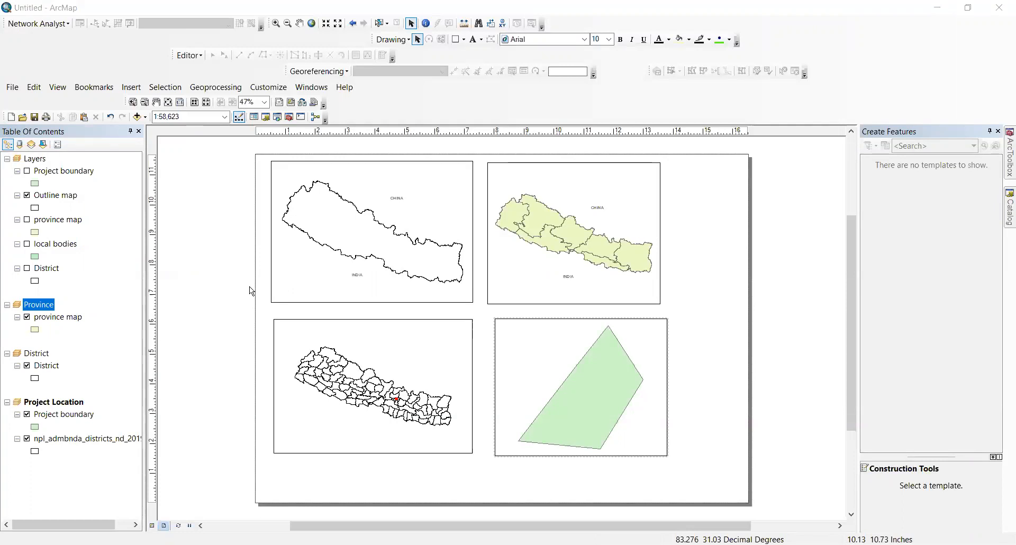
pyautogui.rightClick(47, 371)
pyautogui.click(74, 359)
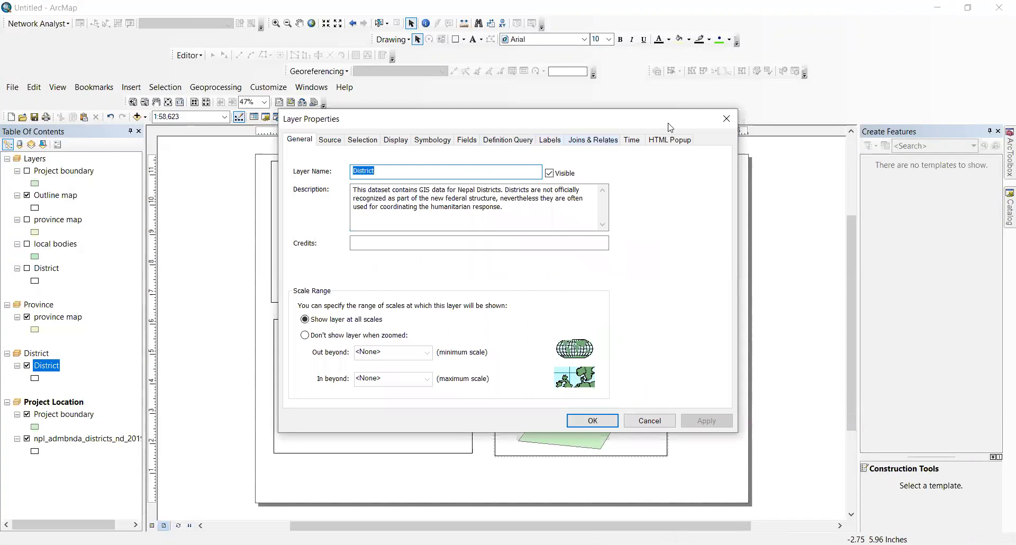
pyautogui.click(726, 117)
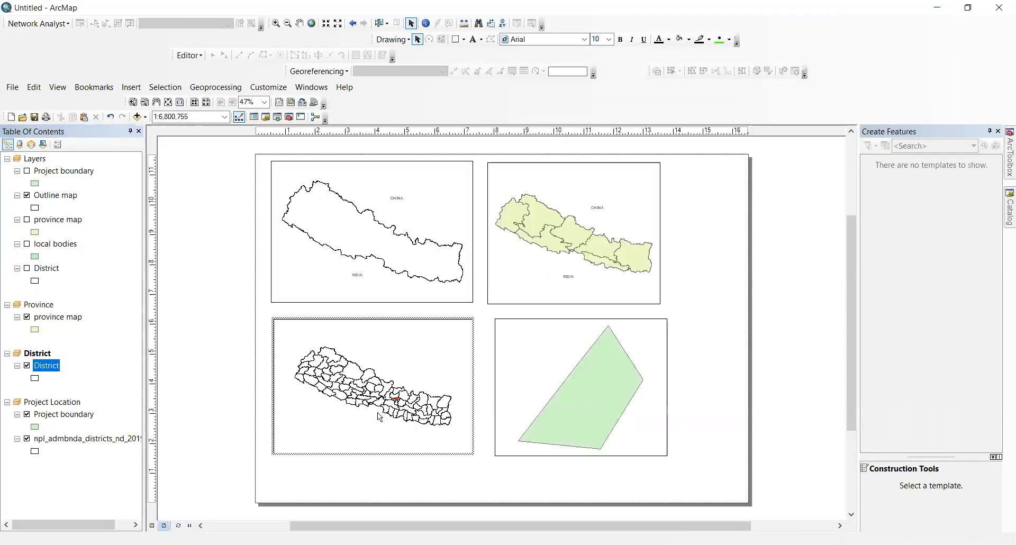
# Step: Activate the District map frame and open its data frame properties
pyautogui.click(379, 411)
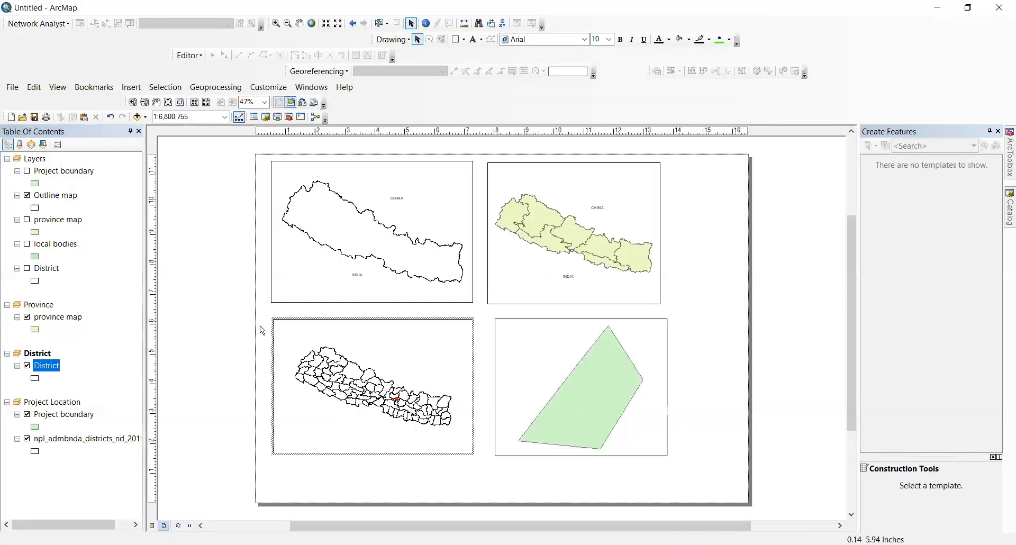
pyautogui.rightClick(38, 354)
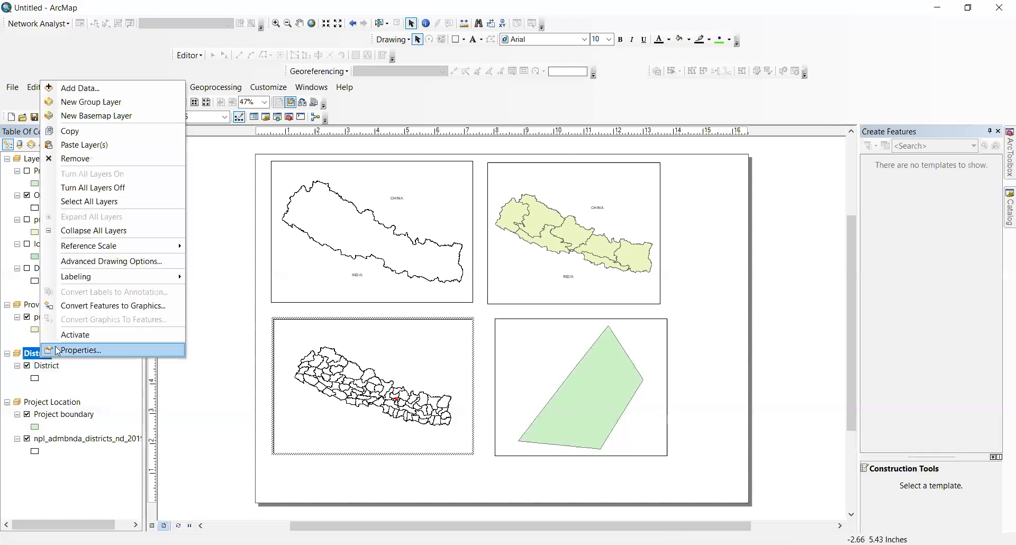
pyautogui.click(66, 349)
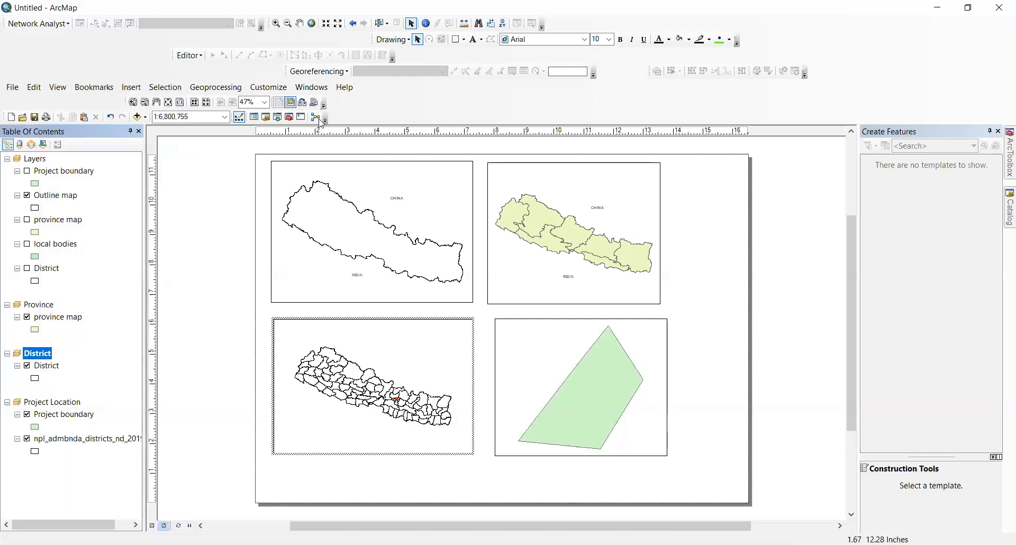
# Step: Zoom the District map in around the red extent box, then pan it slightly left
pyautogui.click(276, 24)
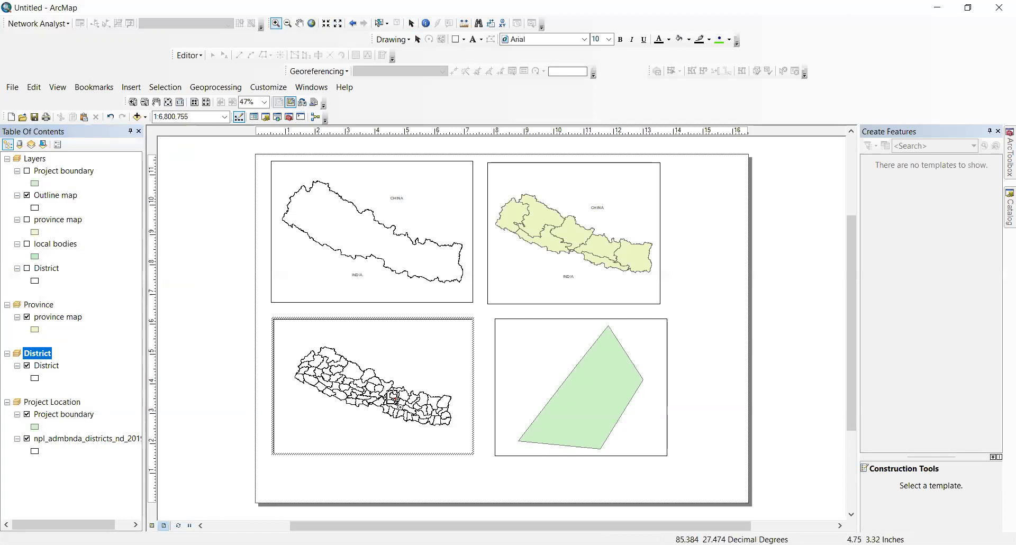
pyautogui.moveTo(395, 405); pyautogui.dragTo(386, 393)
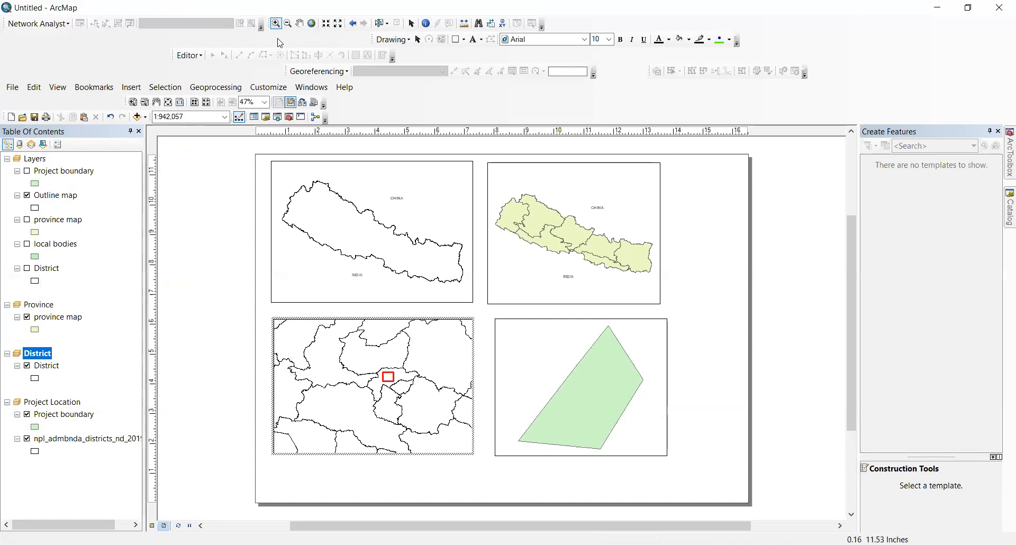
pyautogui.click(300, 24)
pyautogui.moveTo(468, 402); pyautogui.dragTo(453, 402)
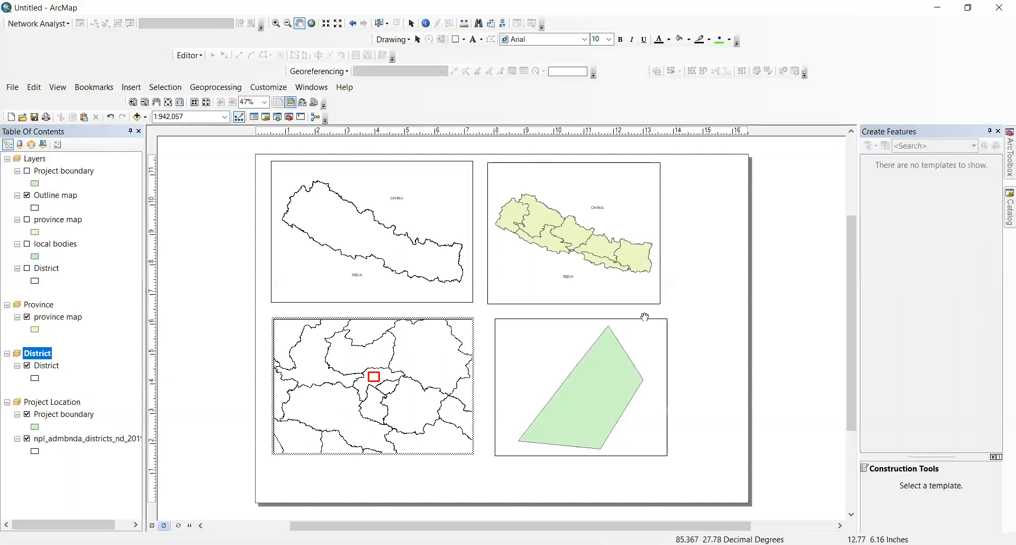
# Step: Adjust the Project Location frame's edges, widening it up and left beside the District frame
pyautogui.click(412, 23)
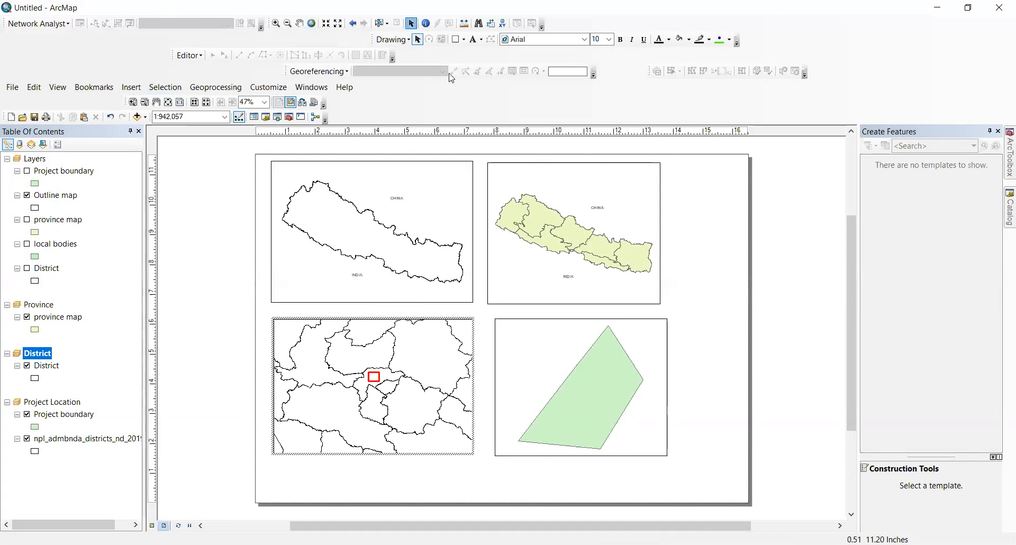
pyautogui.click(666, 319)
pyautogui.moveTo(665, 318); pyautogui.dragTo(665, 324)
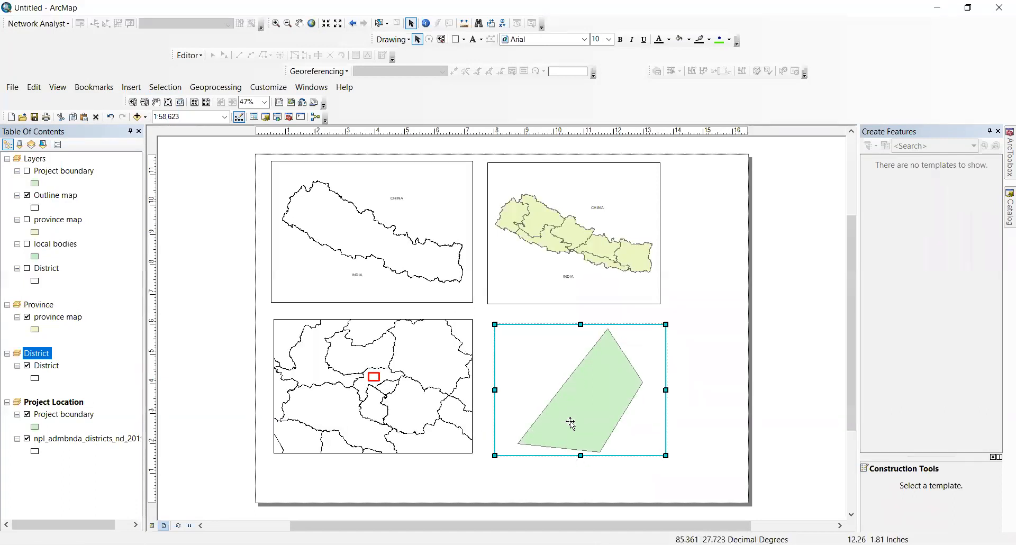
pyautogui.moveTo(494, 390); pyautogui.dragTo(515, 390)
pyautogui.moveTo(659, 390); pyautogui.dragTo(656, 390)
pyautogui.moveTo(587, 322); pyautogui.dragTo(586, 326)
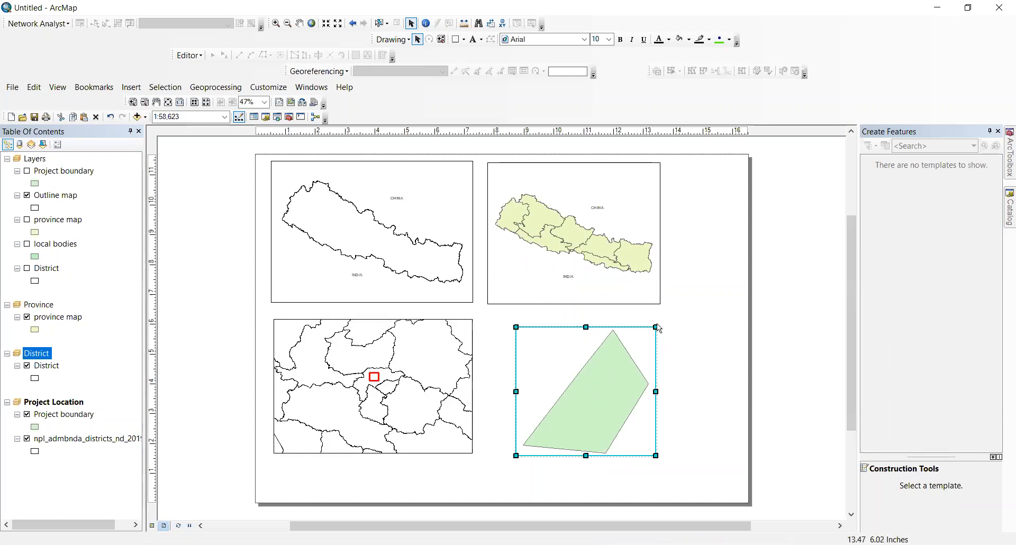
pyautogui.moveTo(516, 327); pyautogui.dragTo(487, 318)
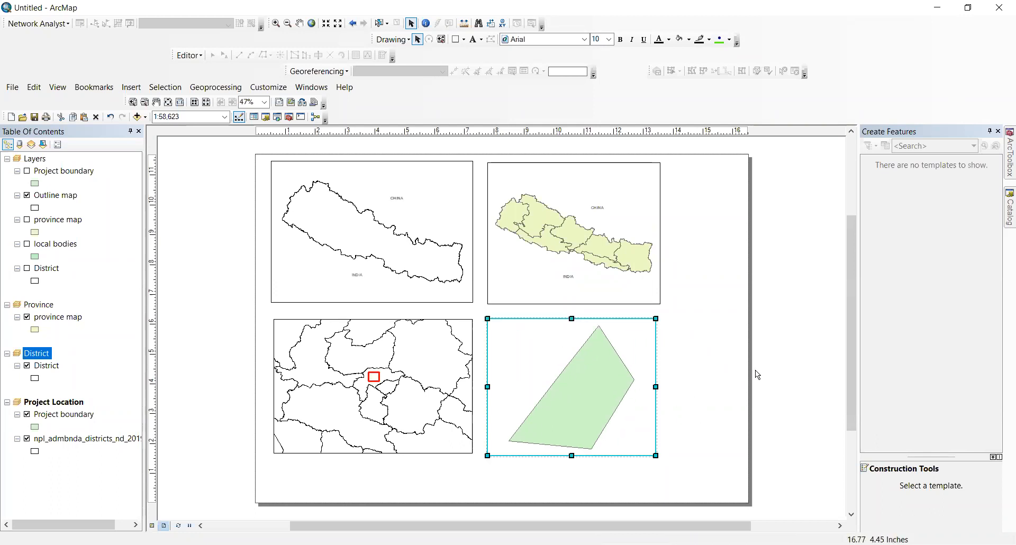
pyautogui.click(689, 359)
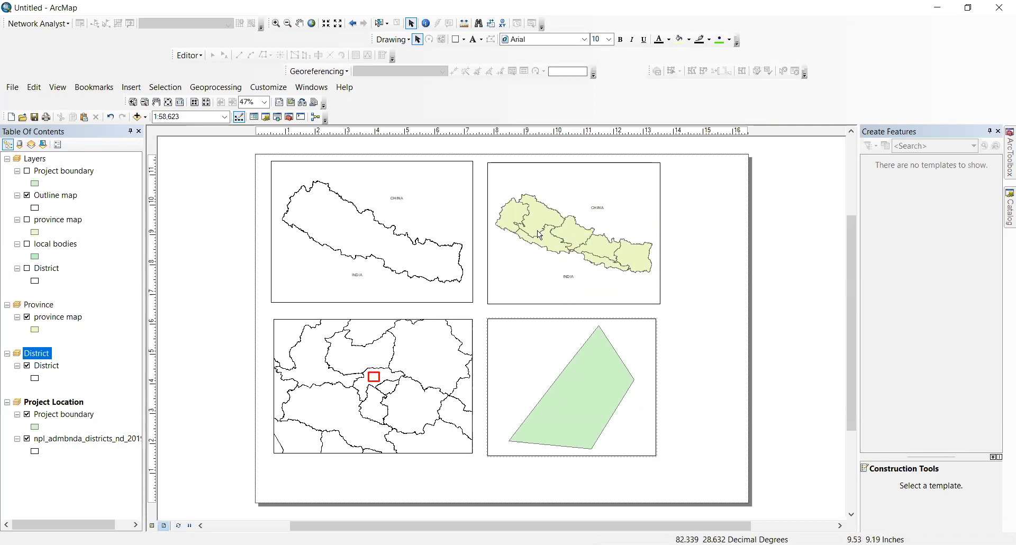
# Step: Add District as an extent indicator in the Province data frame's properties
pyautogui.rightClick(33, 307)
pyautogui.press('Return')
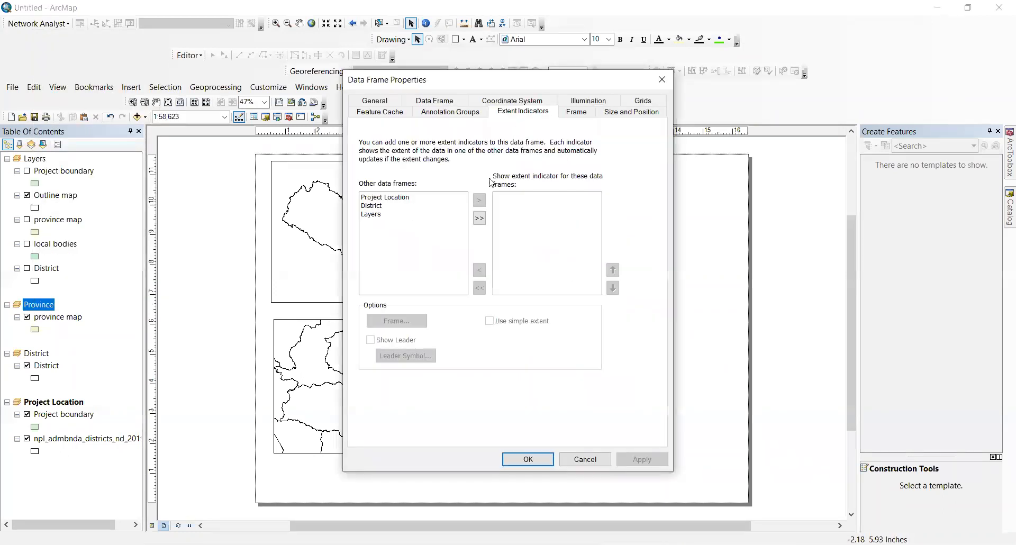
pyautogui.click(376, 206)
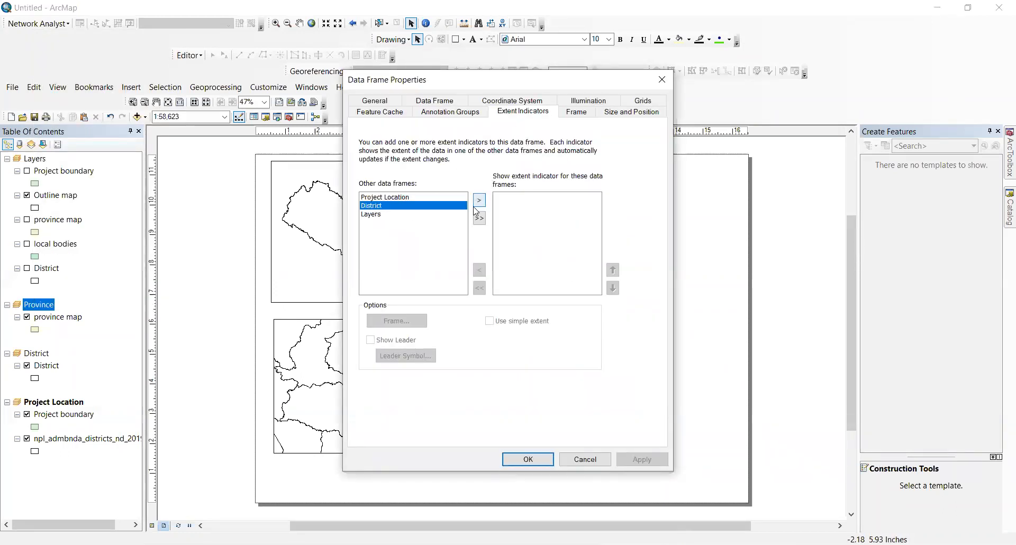
pyautogui.click(480, 200)
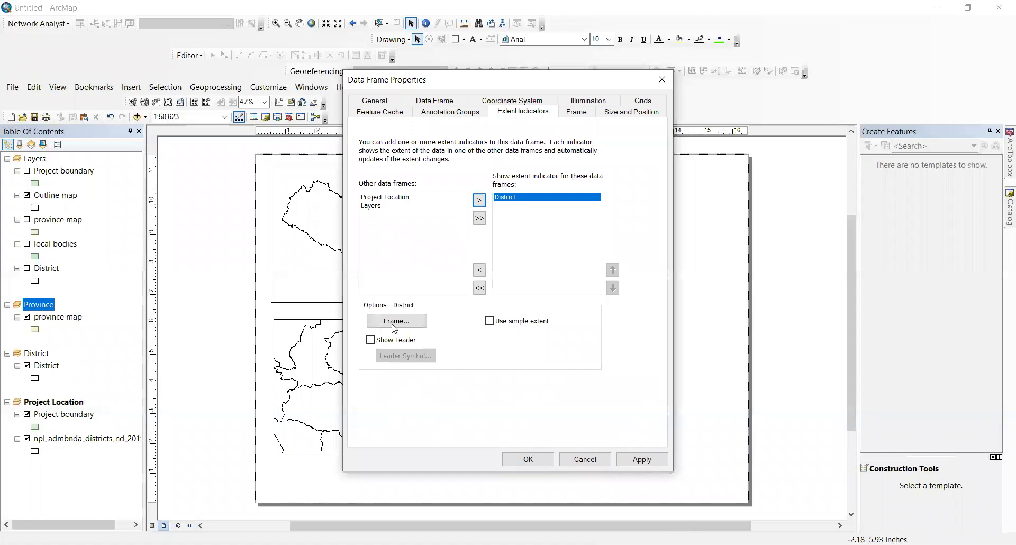
pyautogui.click(528, 459)
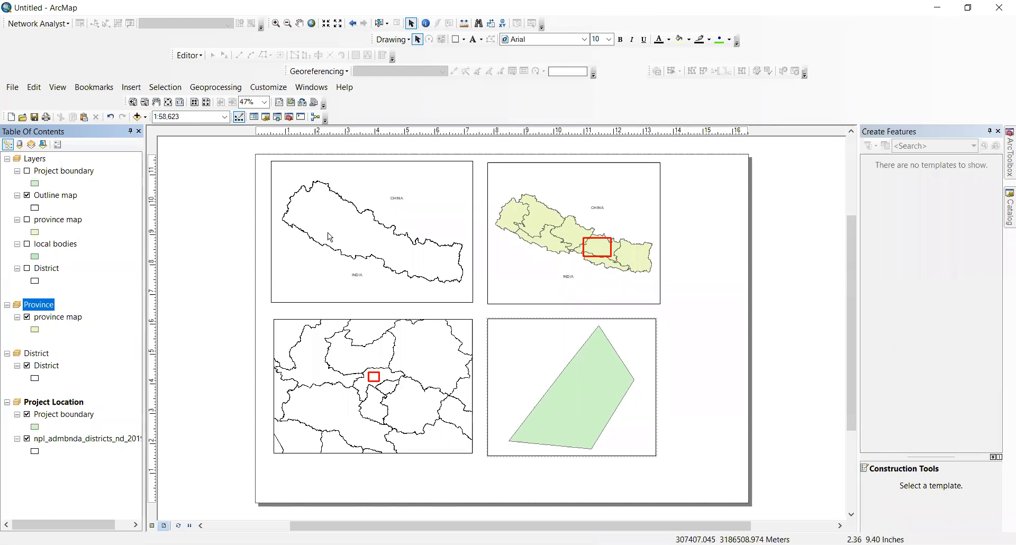
# Step: Zoom the lower-left District data frame in around the project area
pyautogui.click(345, 365)
pyautogui.click(275, 24)
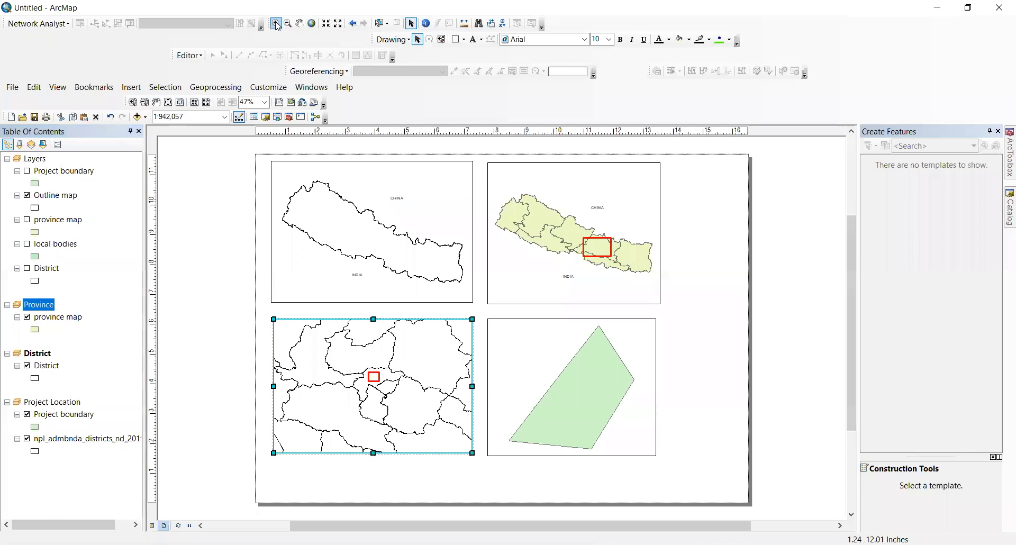
pyautogui.moveTo(344, 361); pyautogui.dragTo(425, 411)
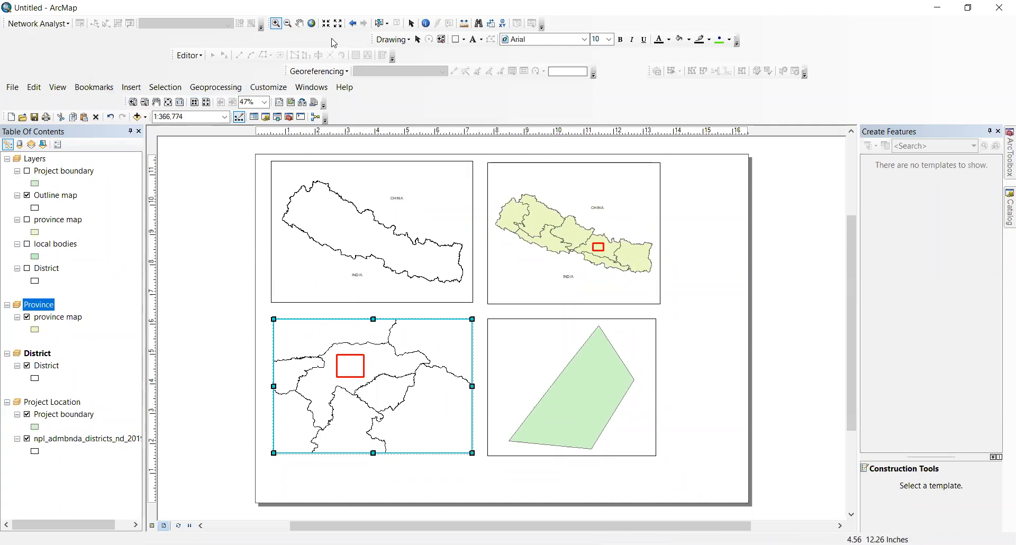
pyautogui.click(411, 24)
# Step: Zoom and pan the upper-right Province frame to enlarge the area around the red box
pyautogui.click(569, 218)
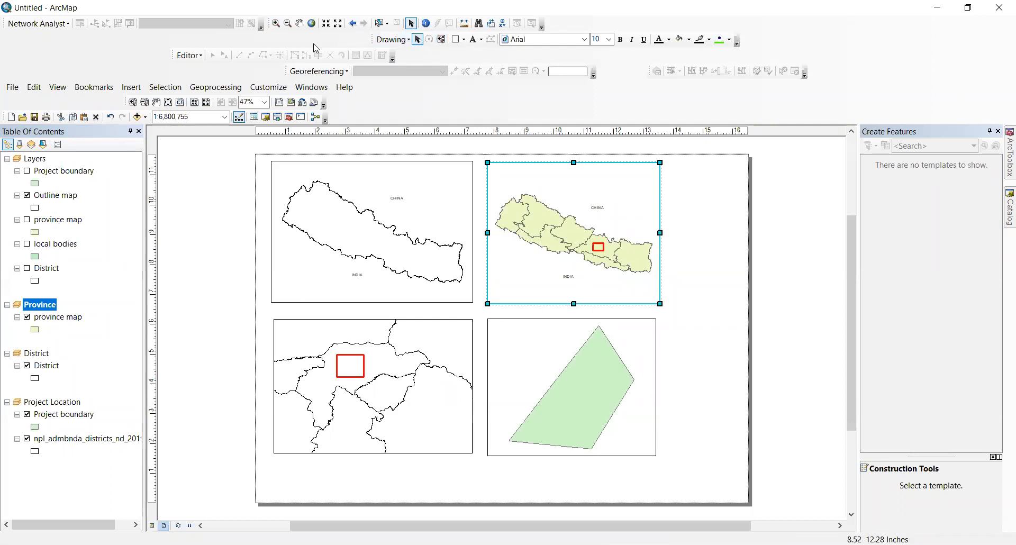
pyautogui.click(276, 24)
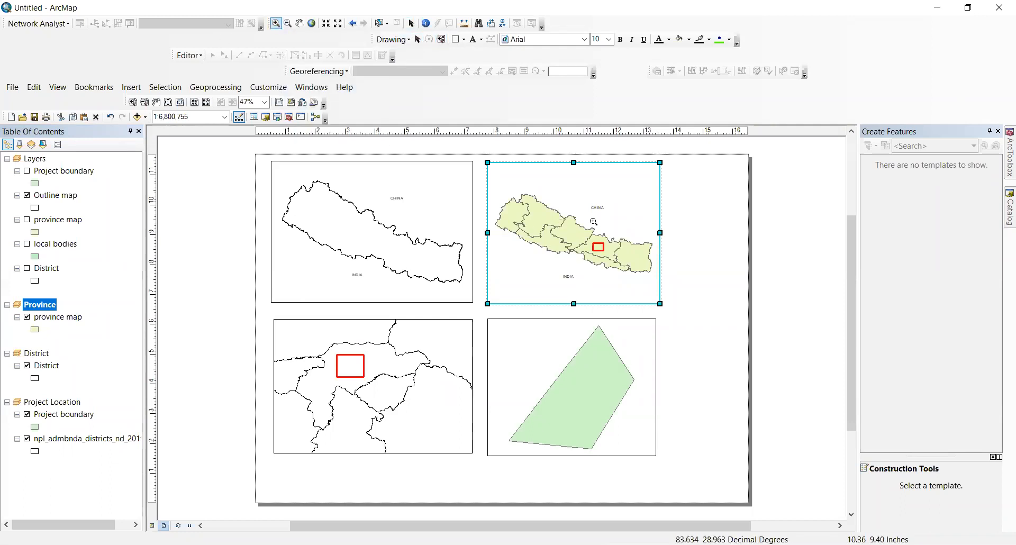
pyautogui.moveTo(584, 220); pyautogui.dragTo(633, 279)
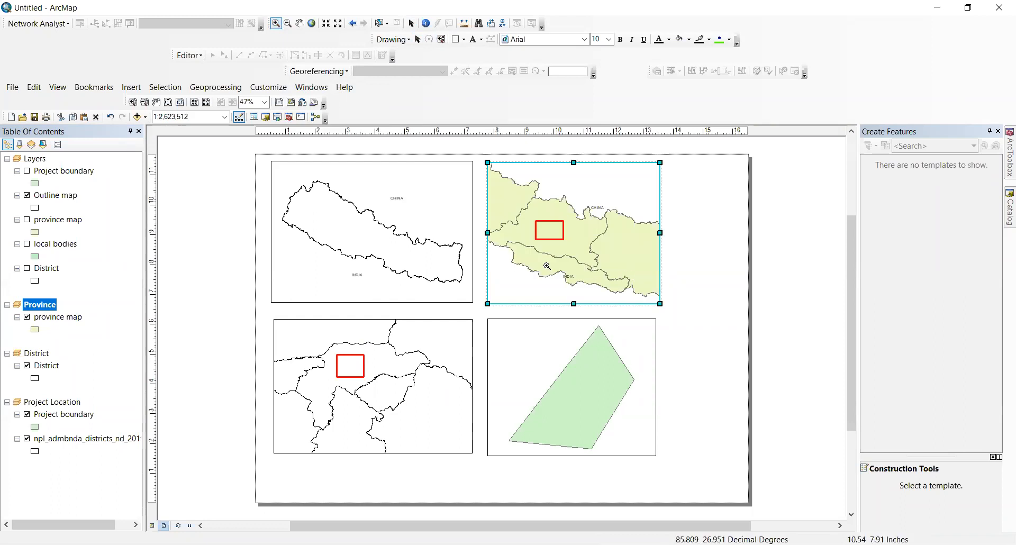
pyautogui.click(298, 23)
pyautogui.moveTo(556, 255); pyautogui.dragTo(577, 270)
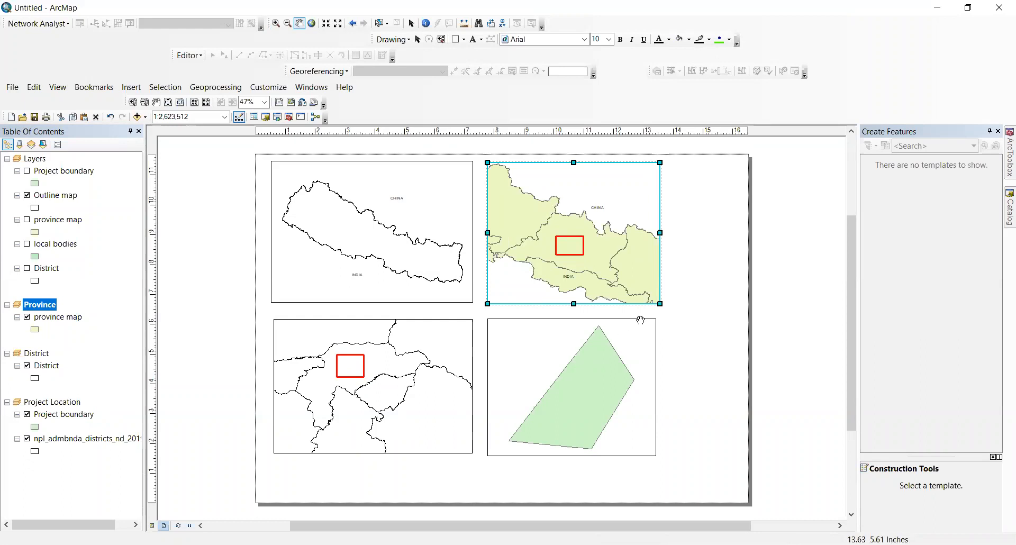
pyautogui.click(275, 24)
pyautogui.moveTo(521, 202); pyautogui.dragTo(633, 281)
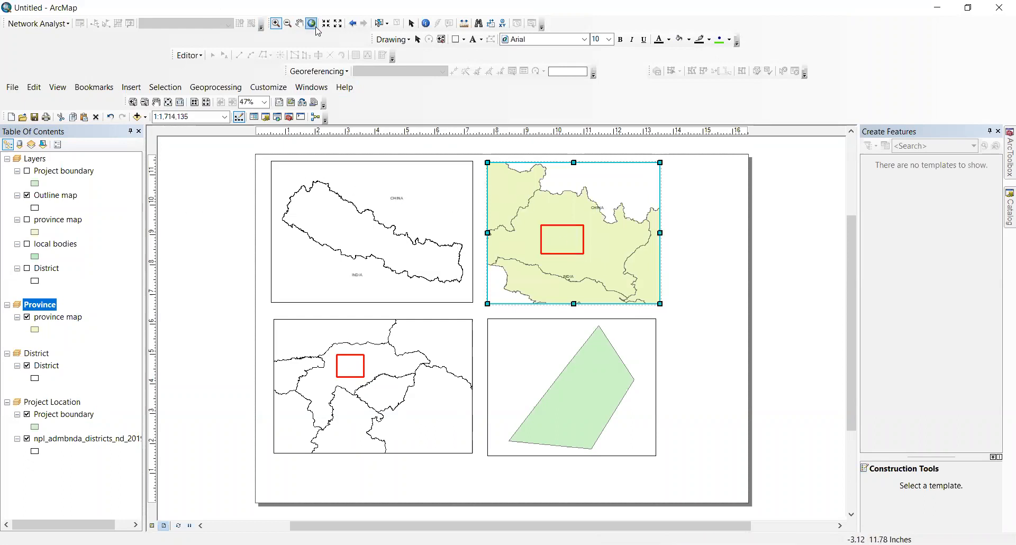
pyautogui.click(411, 24)
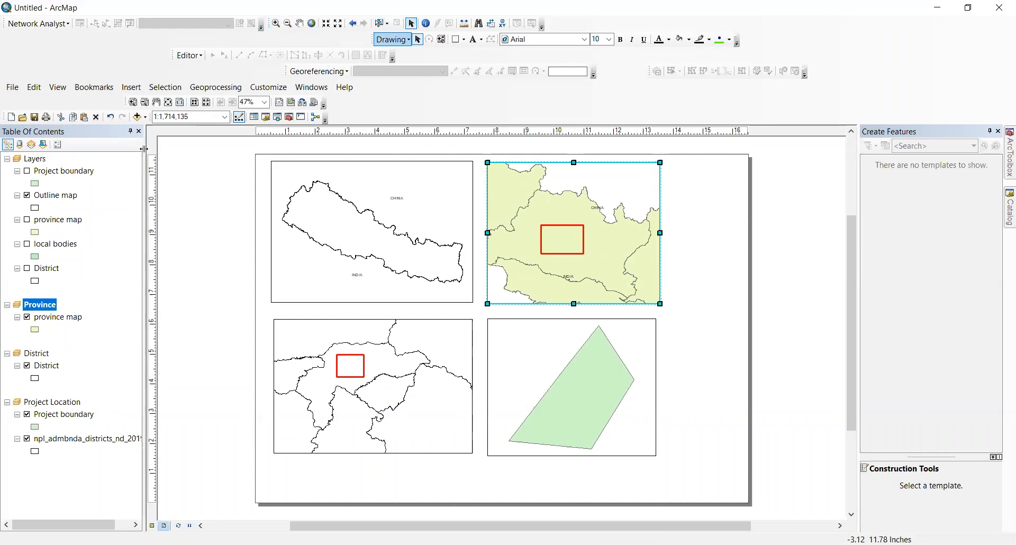
# Step: Add a Province extent indicator with a leader line to the Layers data frame and apply it
pyautogui.rightClick(34, 162)
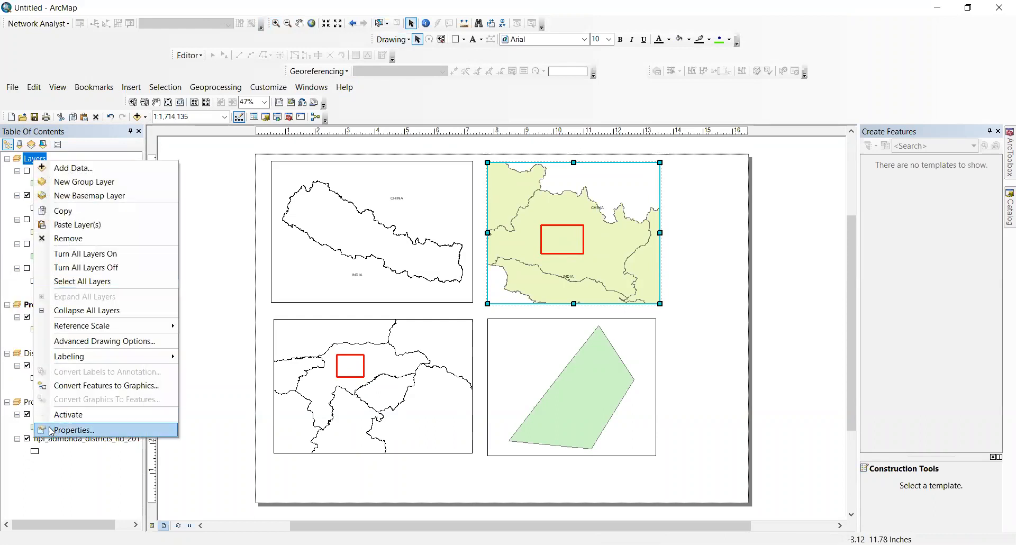
pyautogui.press('Return')
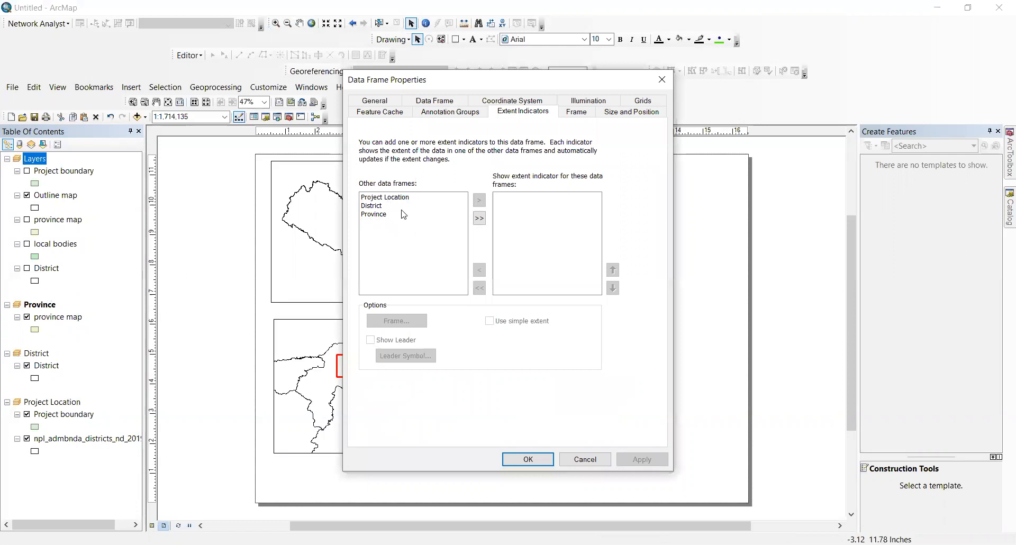
pyautogui.click(381, 215)
pyautogui.click(479, 199)
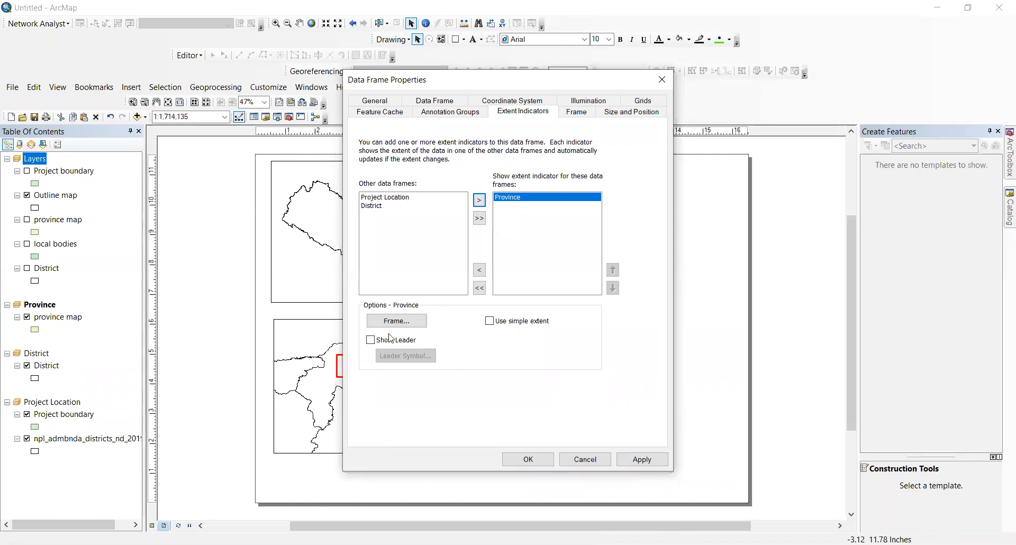
pyautogui.click(371, 340)
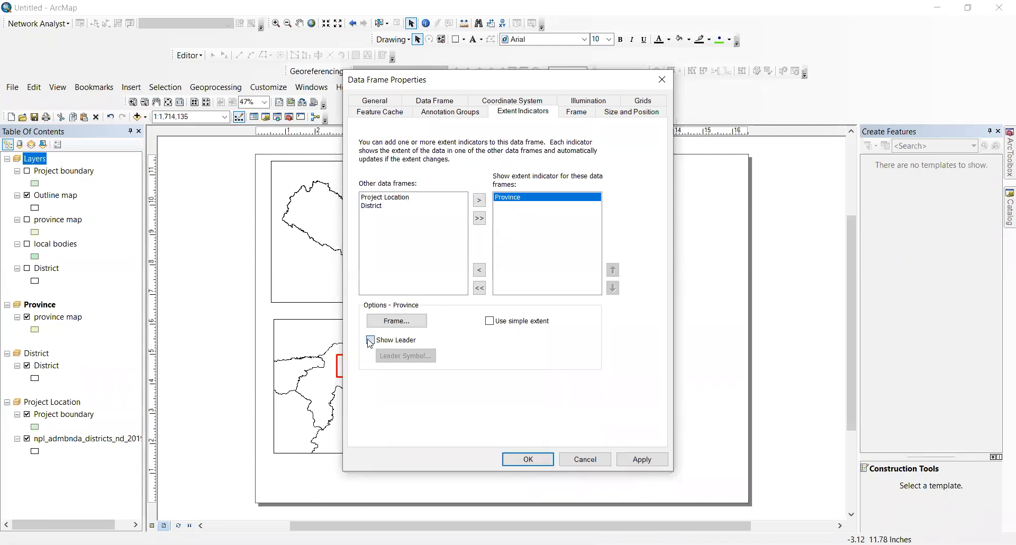
pyautogui.click(644, 458)
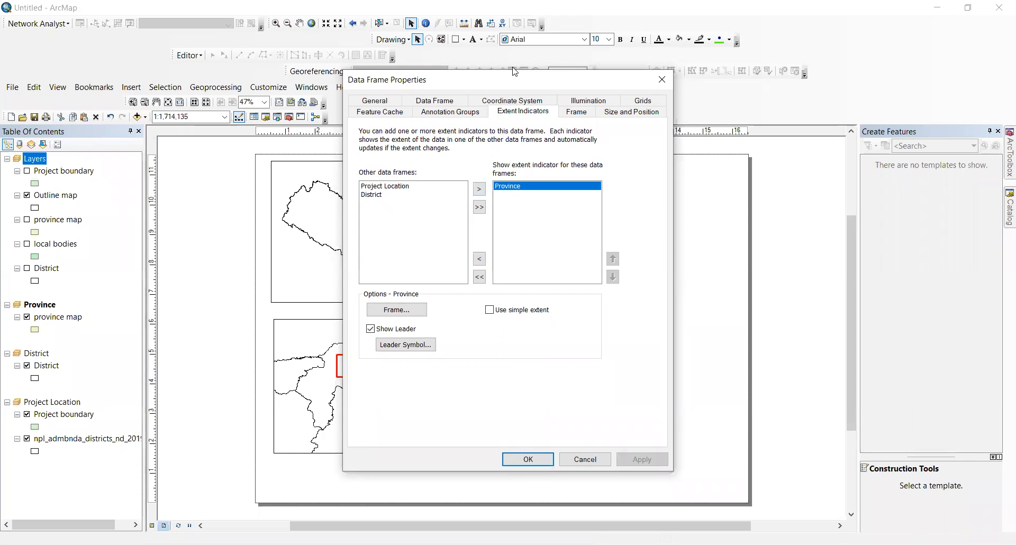
pyautogui.moveTo(514, 71); pyautogui.dragTo(850, 134)
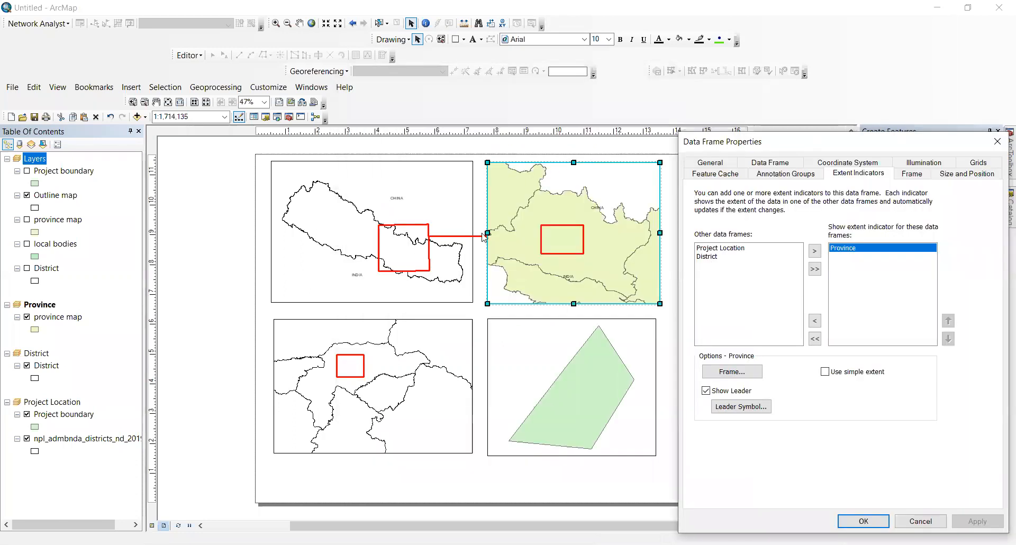
# Step: Try a dashed Cartographic Line leader symbol with an arrow decoration in the symbol editor
pyautogui.click(730, 406)
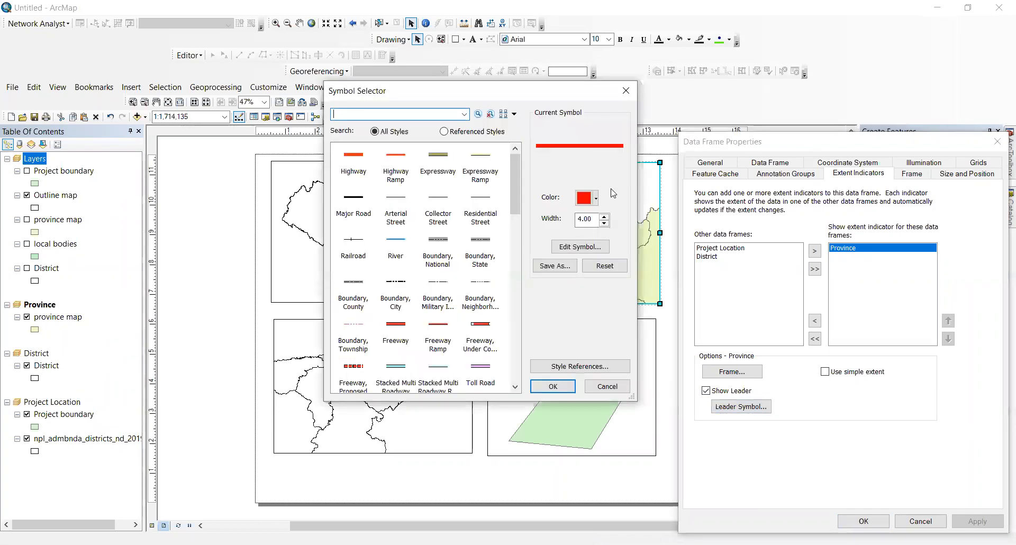
pyautogui.click(596, 246)
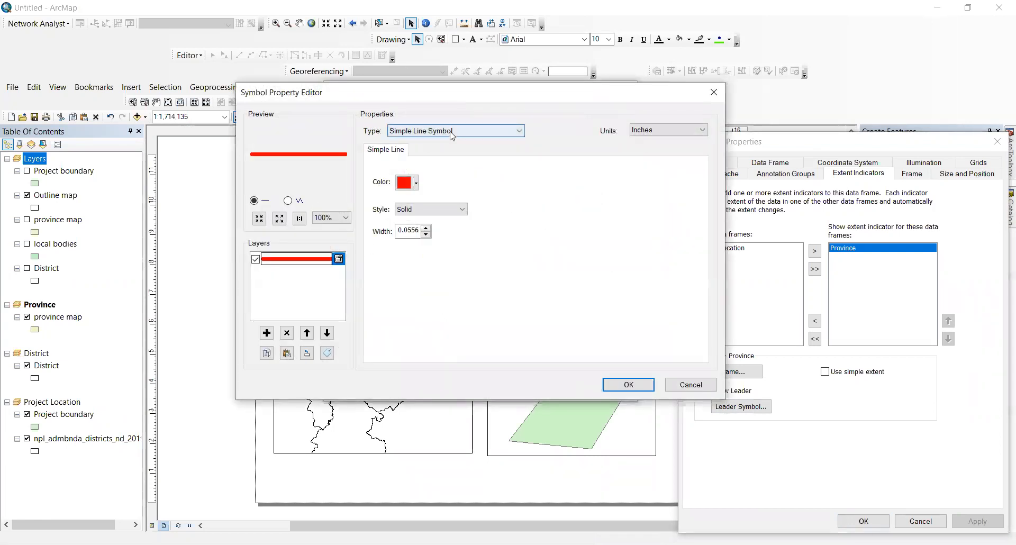
pyautogui.click(426, 210)
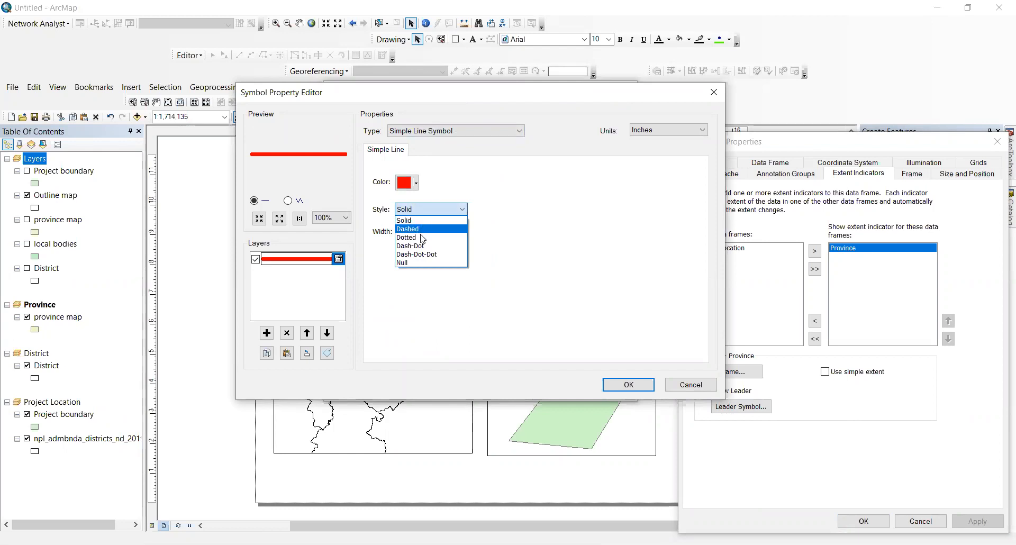
pyautogui.click(439, 211)
pyautogui.click(451, 134)
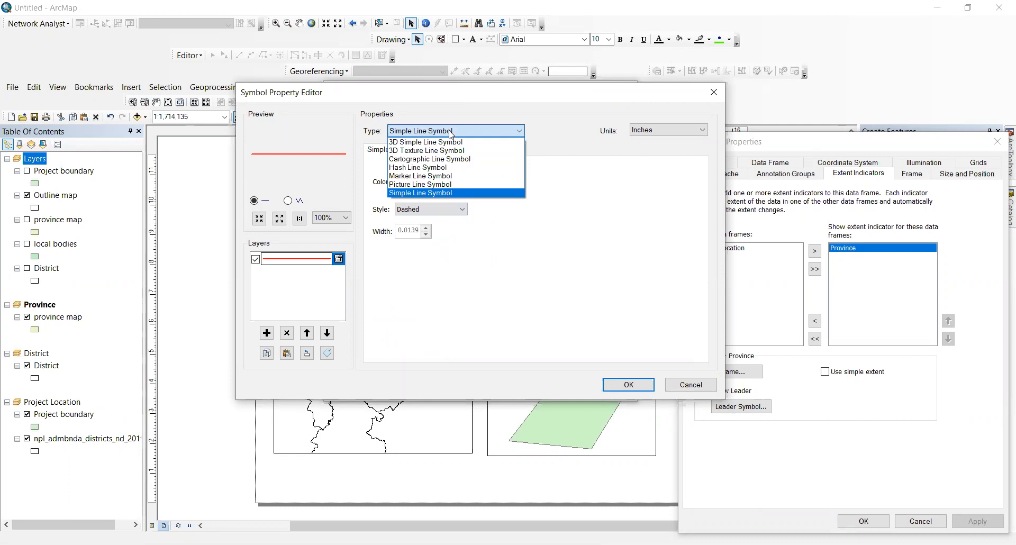
pyautogui.click(465, 158)
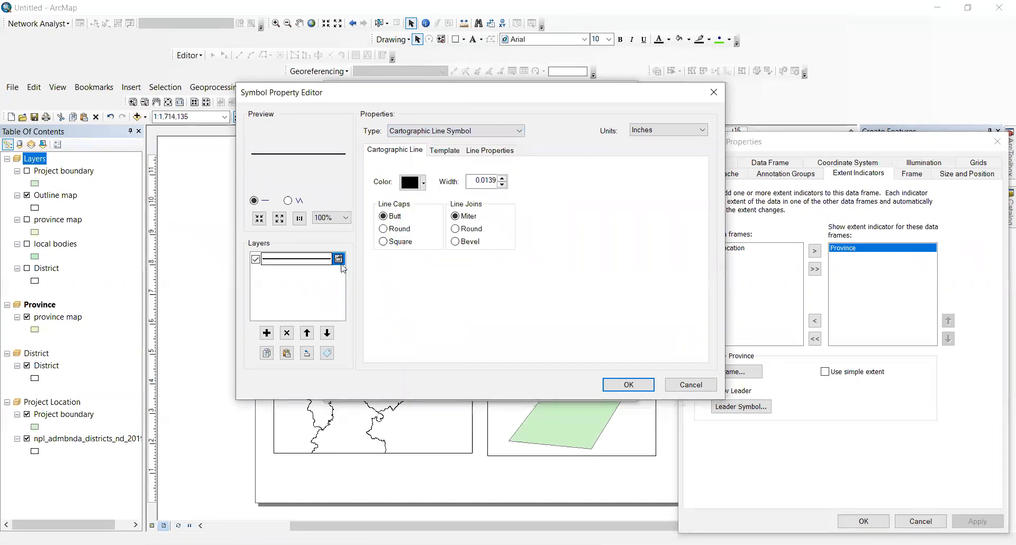
pyautogui.click(482, 152)
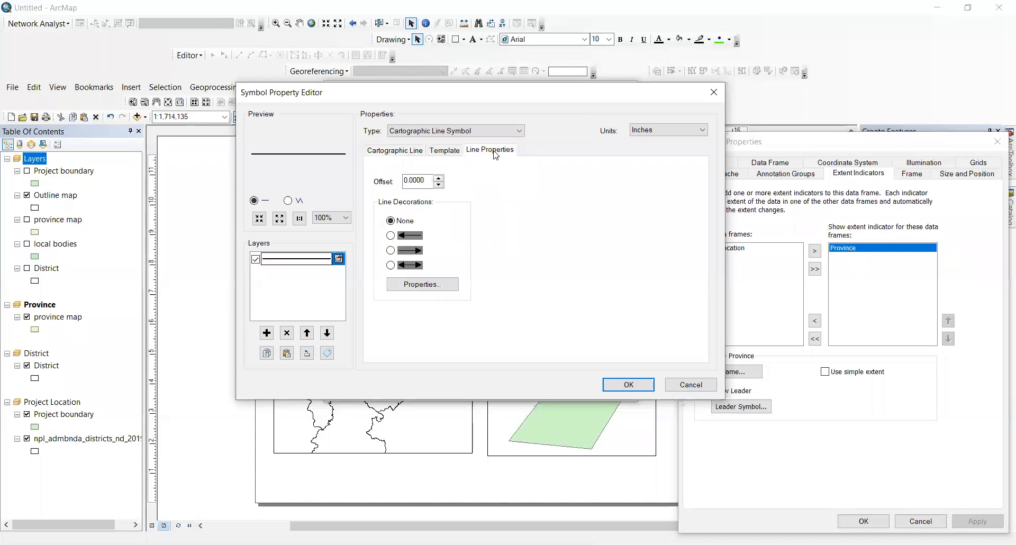
pyautogui.click(391, 235)
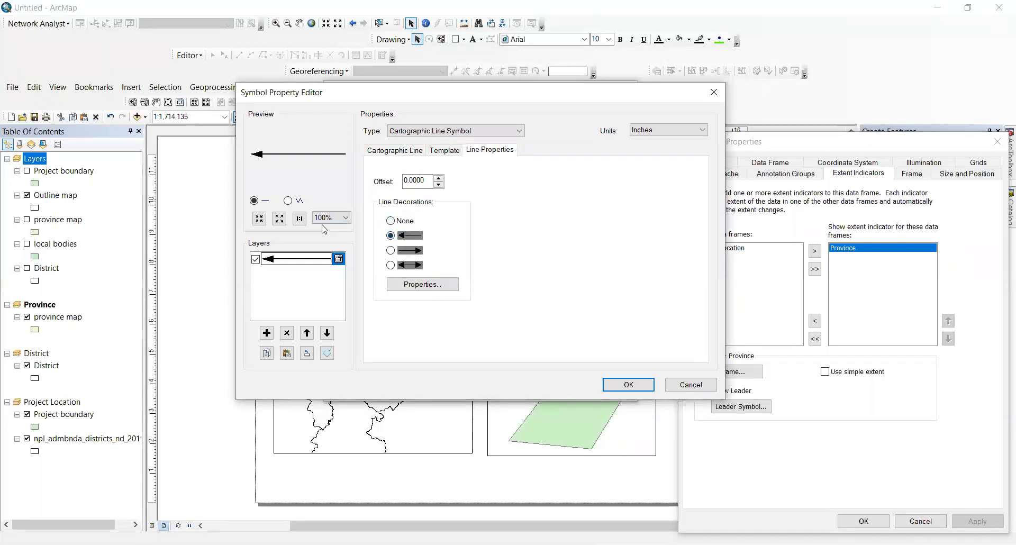
# Step: Set the leader line colour to red, adjust its width, and close the symbol editor
pyautogui.click(389, 150)
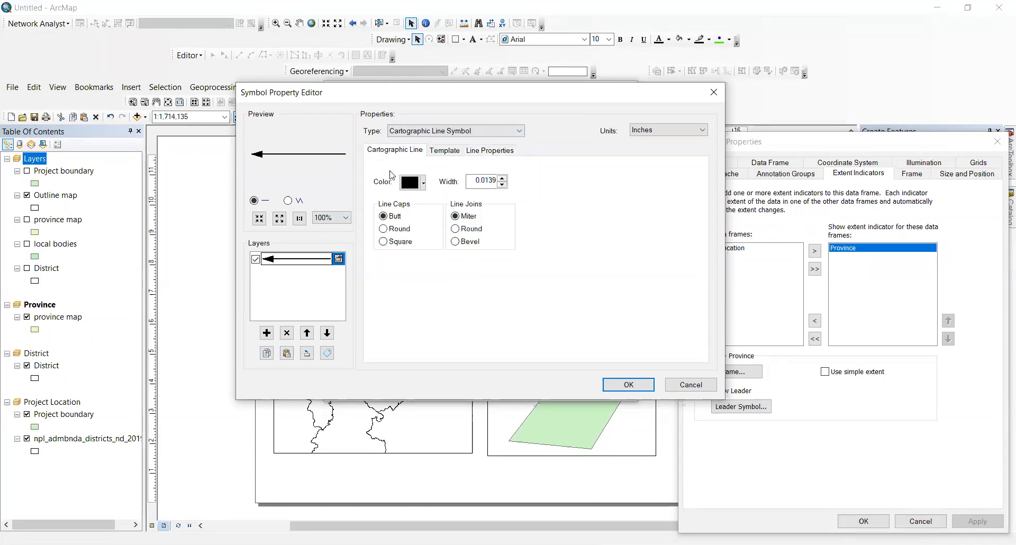
pyautogui.click(419, 181)
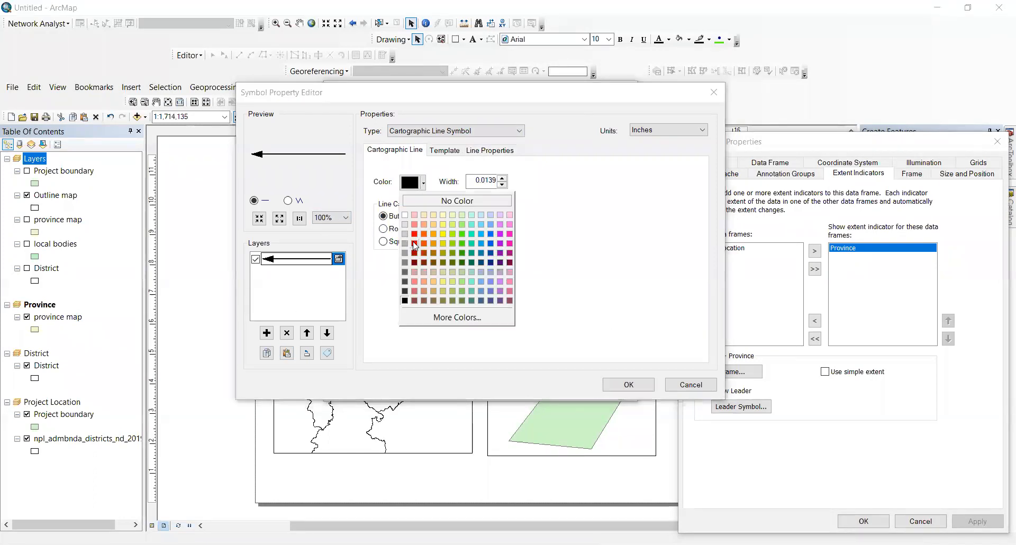
pyautogui.click(414, 243)
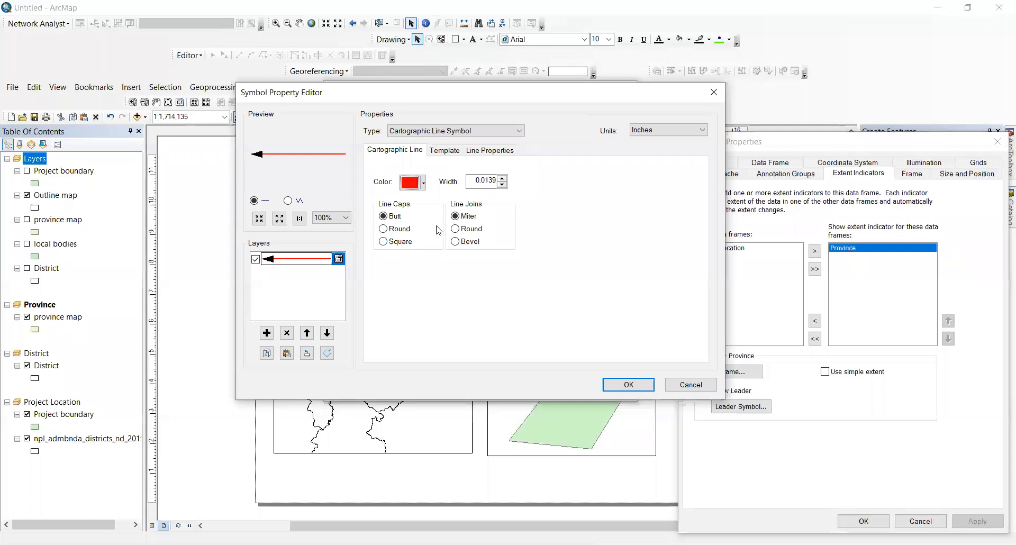
pyautogui.click(501, 179)
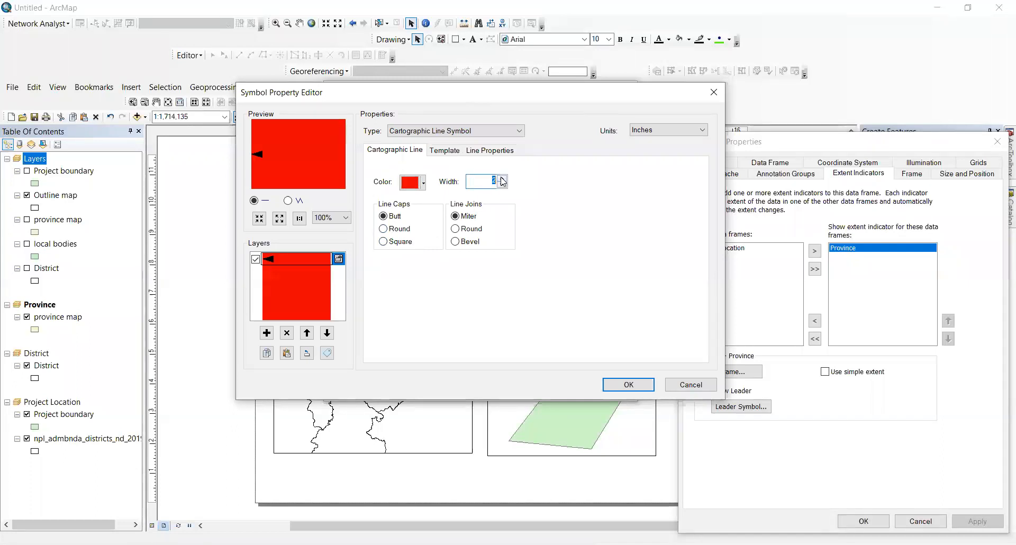
pyautogui.click(502, 185)
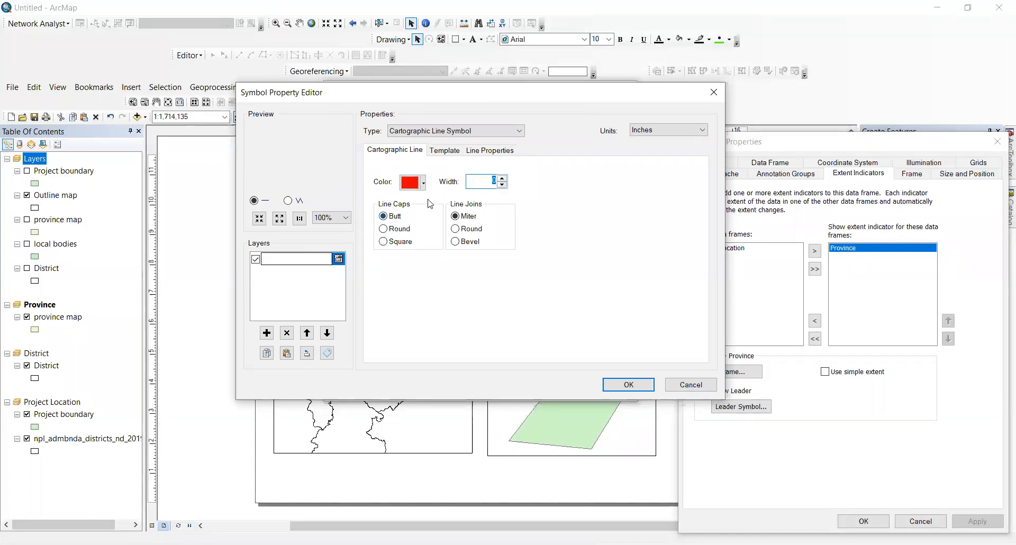
pyautogui.click(457, 155)
pyautogui.click(491, 153)
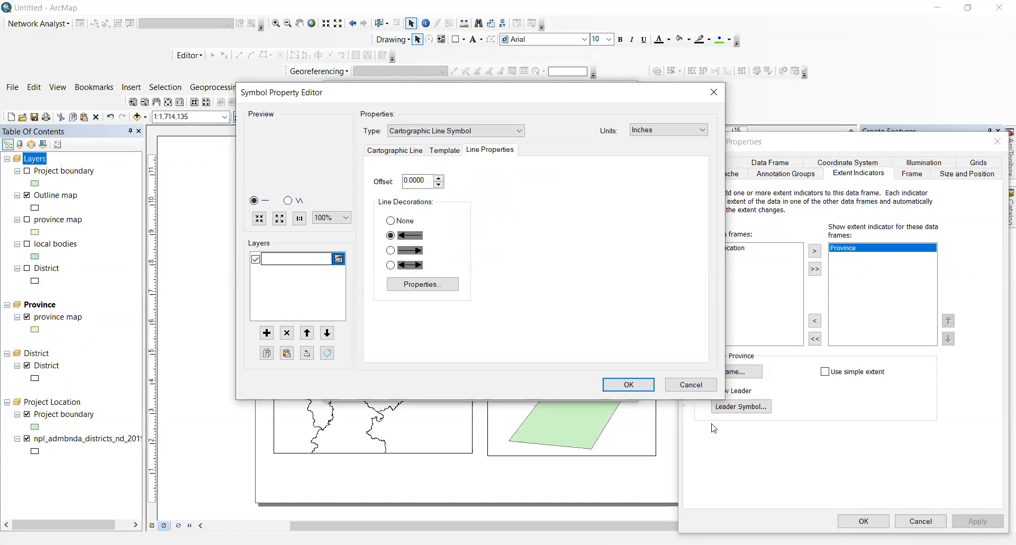
pyautogui.click(611, 378)
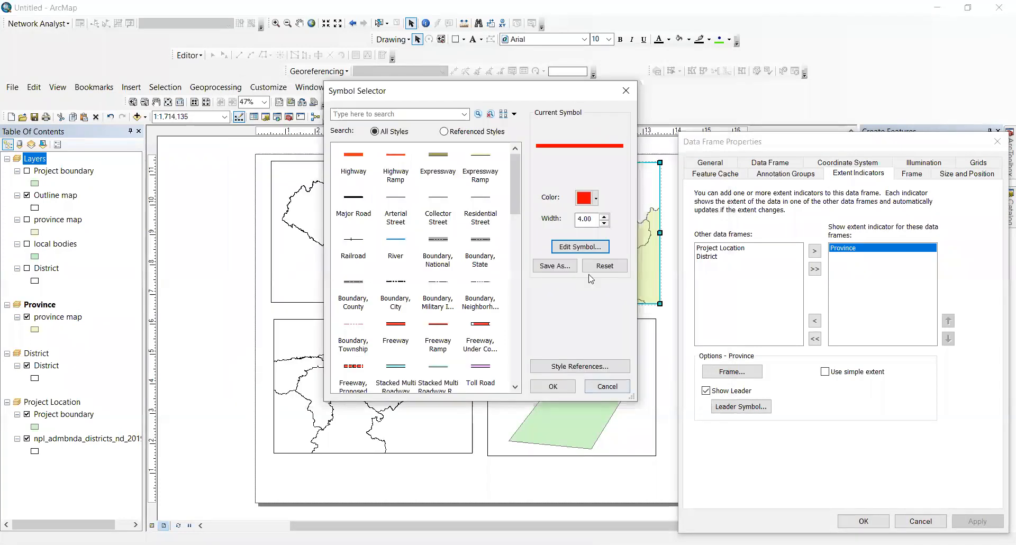
# Step: Add a red arrowhead decoration to the Cartographic leader line symbol
pyautogui.click(580, 246)
pyautogui.click(429, 133)
pyautogui.click(447, 162)
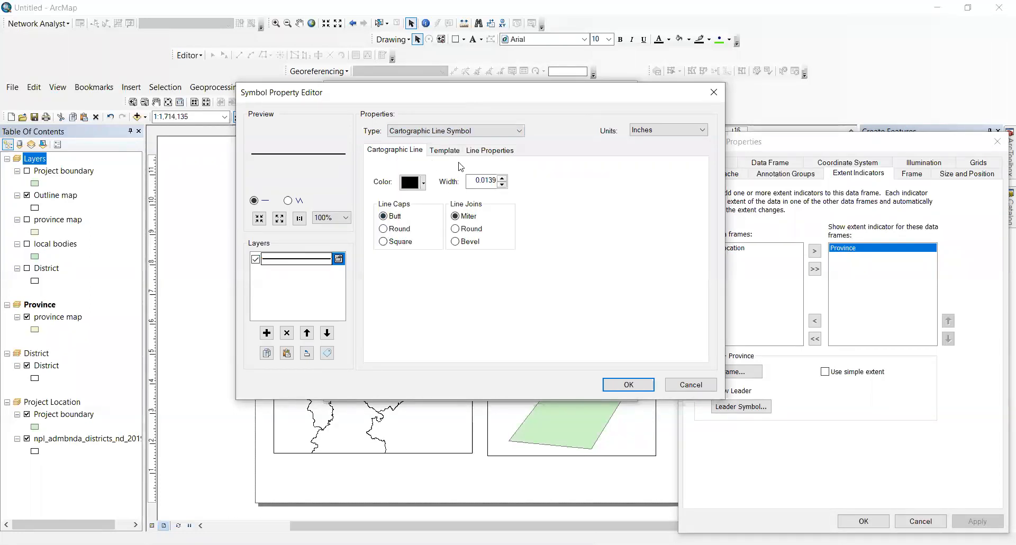
pyautogui.click(488, 151)
pyautogui.click(391, 236)
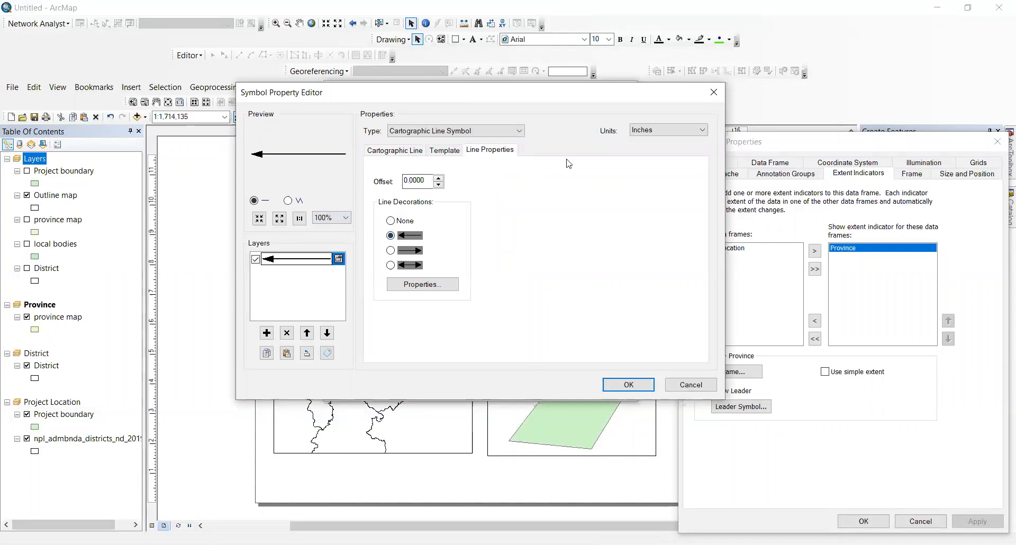
pyautogui.click(421, 286)
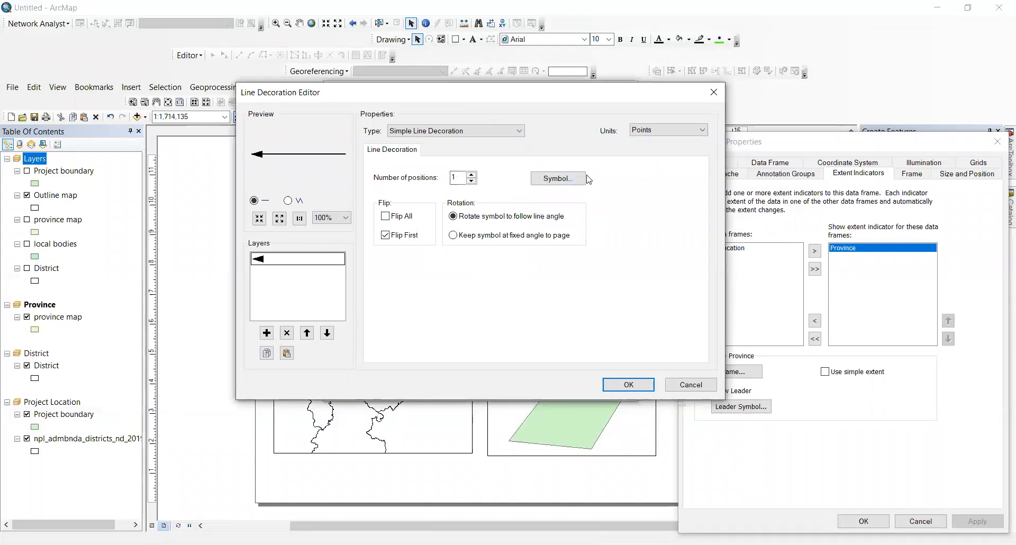
pyautogui.click(573, 179)
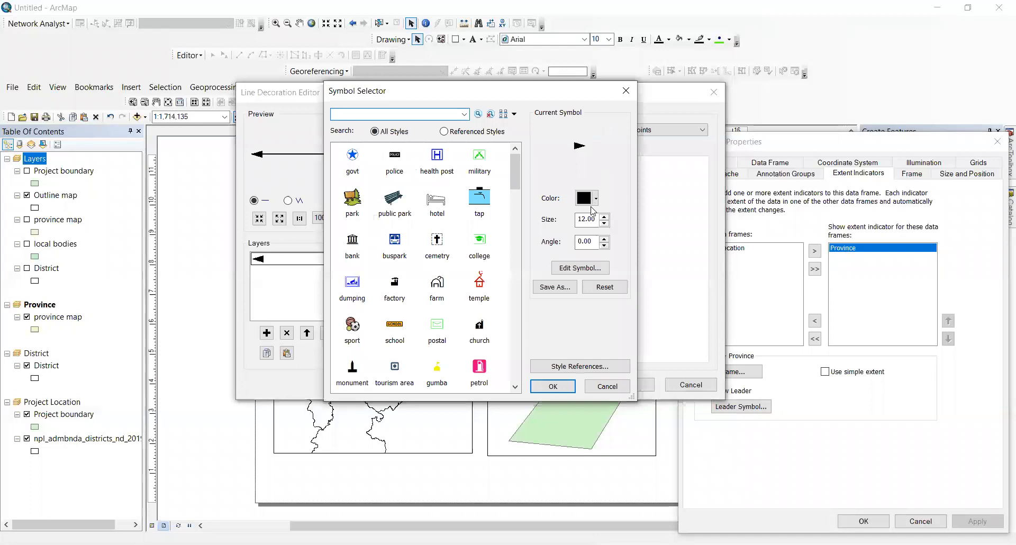
pyautogui.click(586, 197)
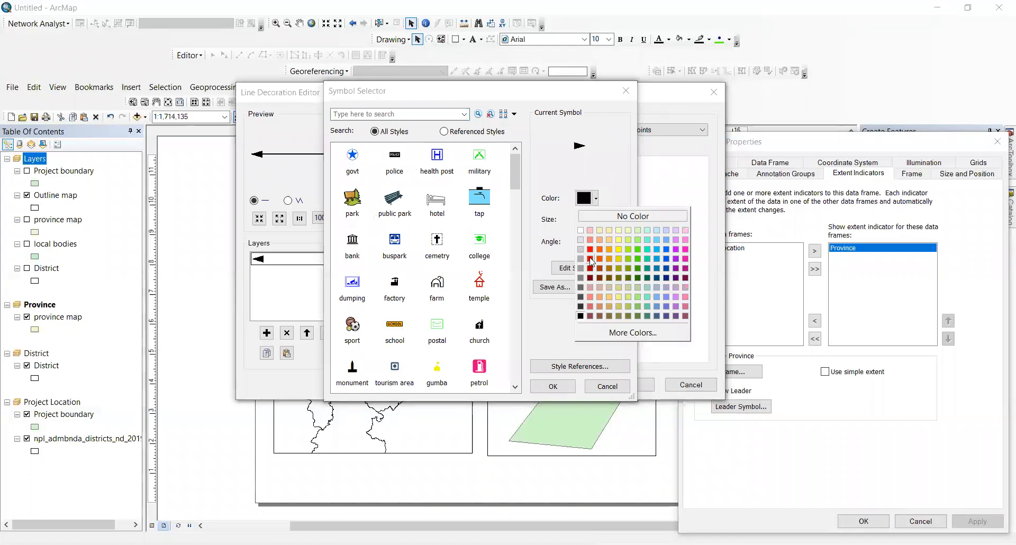
pyautogui.click(591, 259)
pyautogui.click(553, 386)
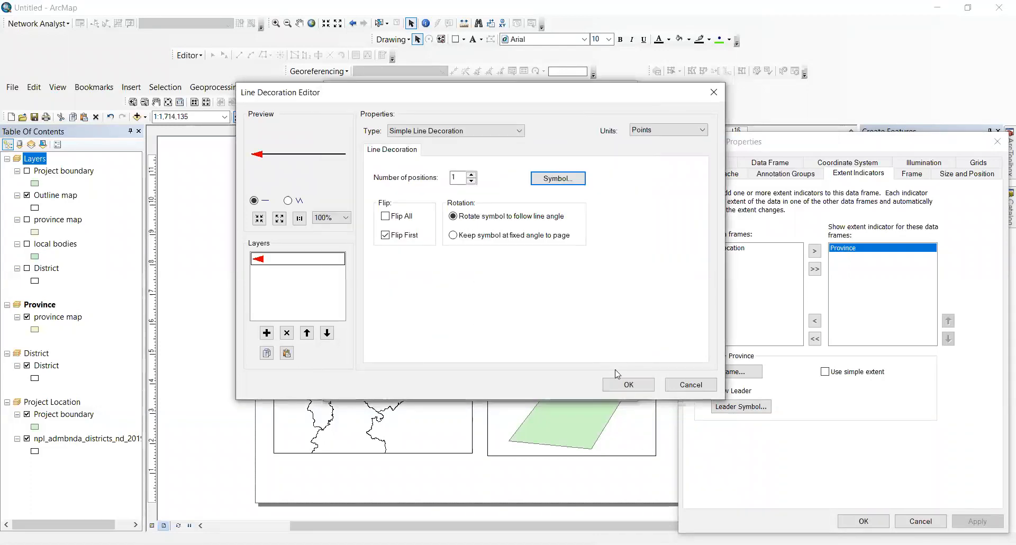
pyautogui.click(626, 384)
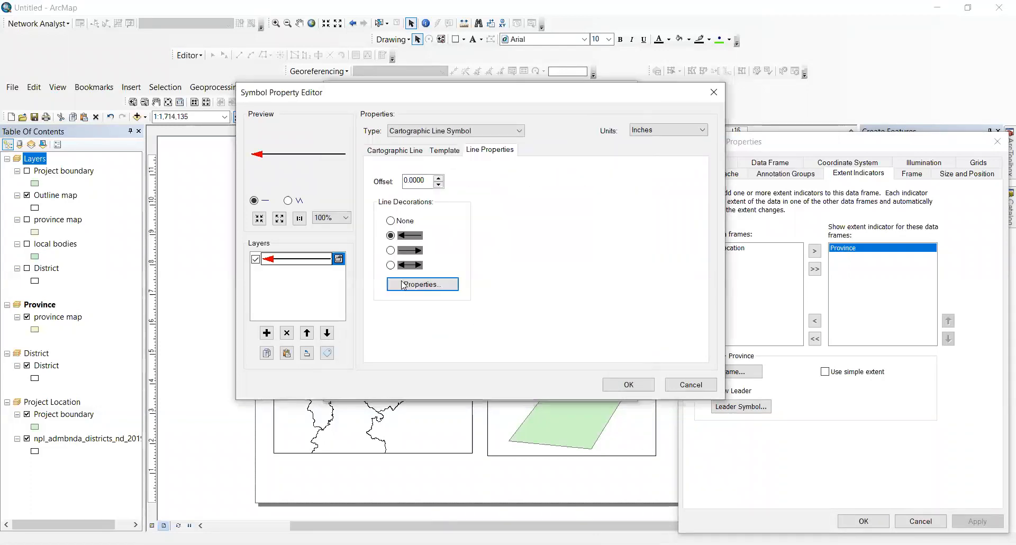
# Step: Make the leader line itself red and accept the arrow-tipped symbol
pyautogui.click(395, 151)
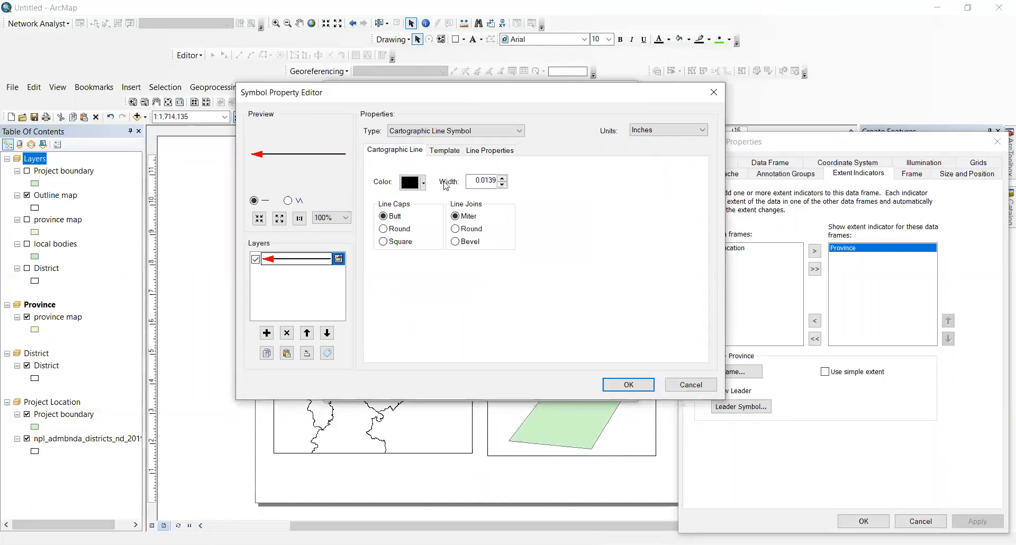
pyautogui.click(413, 182)
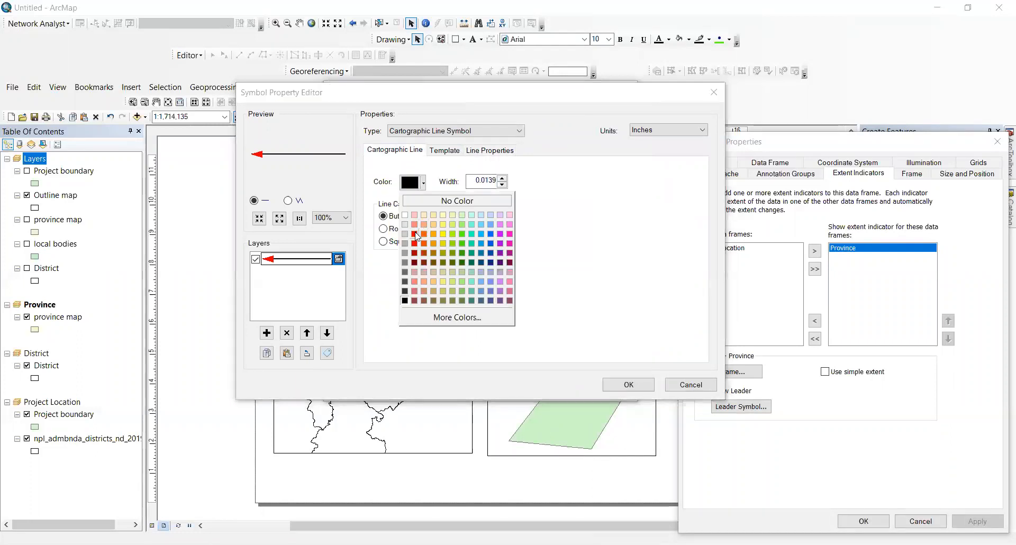
pyautogui.click(415, 235)
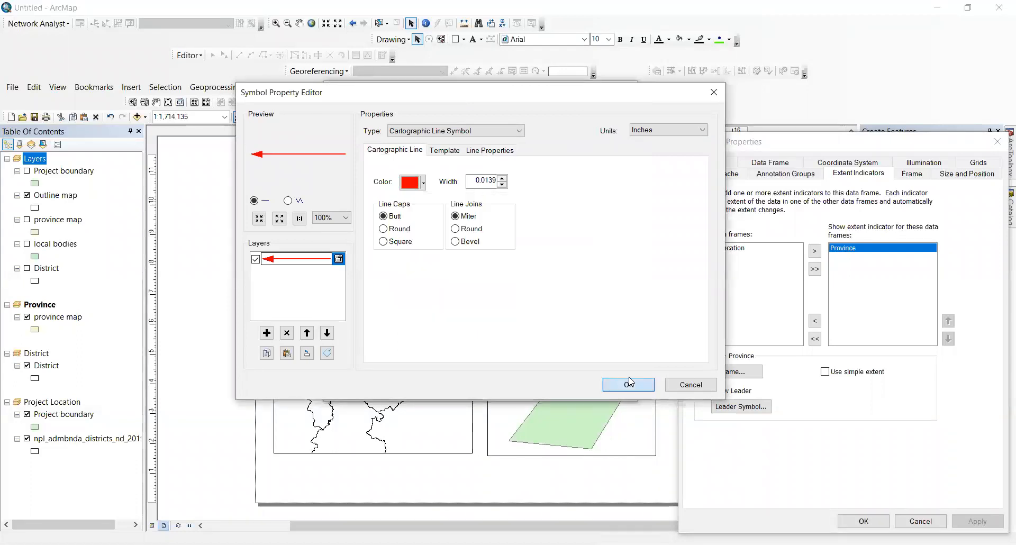
pyautogui.click(606, 382)
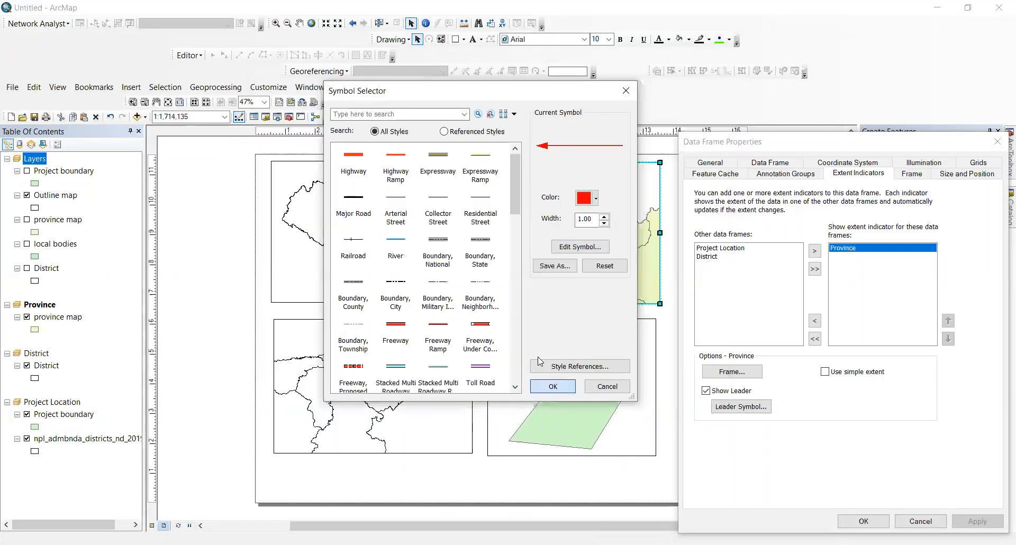
pyautogui.click(550, 385)
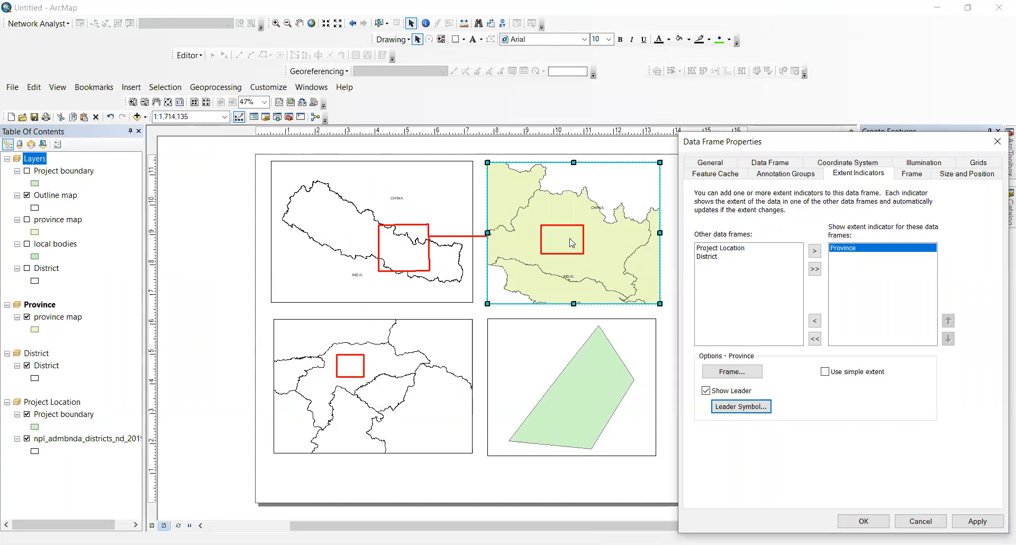
# Step: Apply the red arrow leader and turn on district name labels for the District layer
pyautogui.click(973, 521)
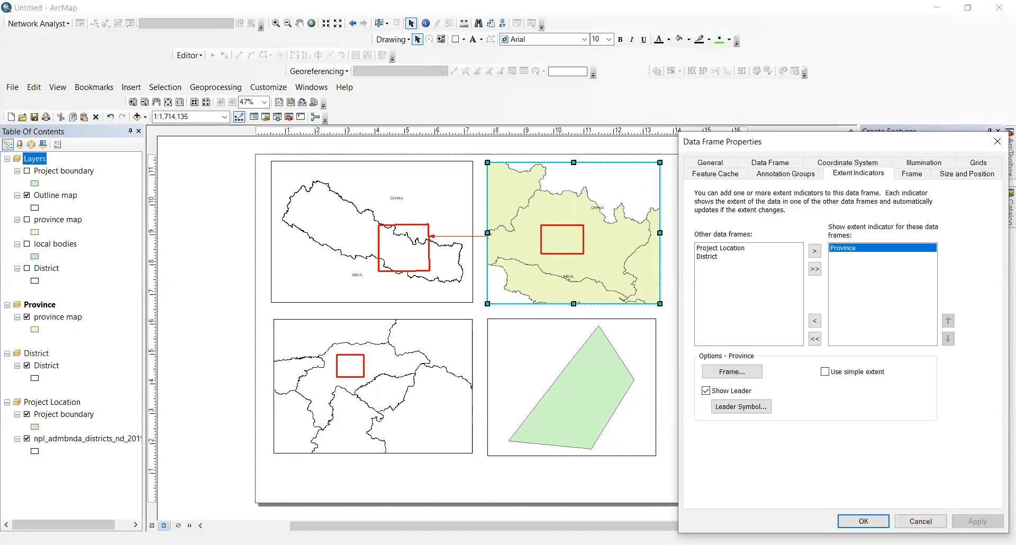
pyautogui.click(865, 521)
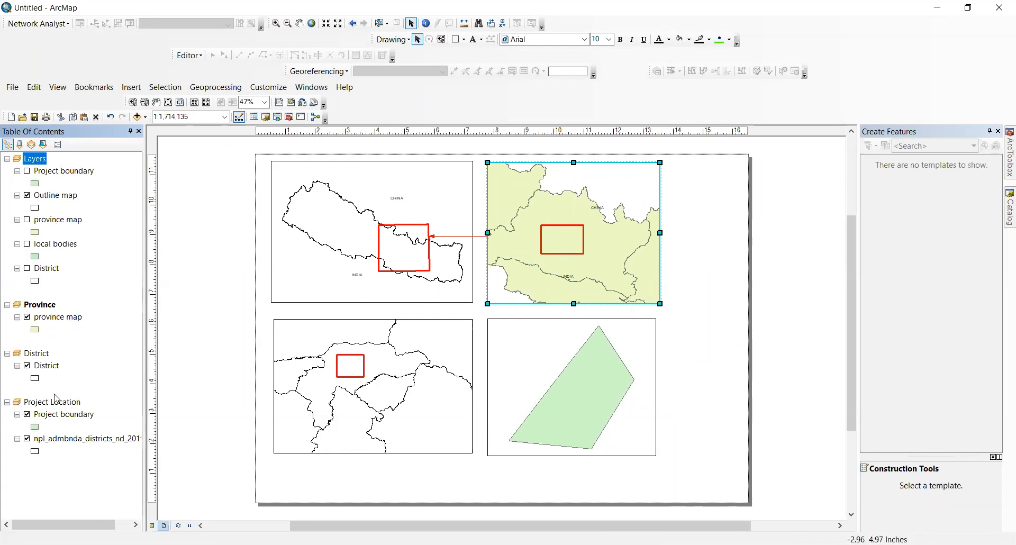
pyautogui.rightClick(53, 367)
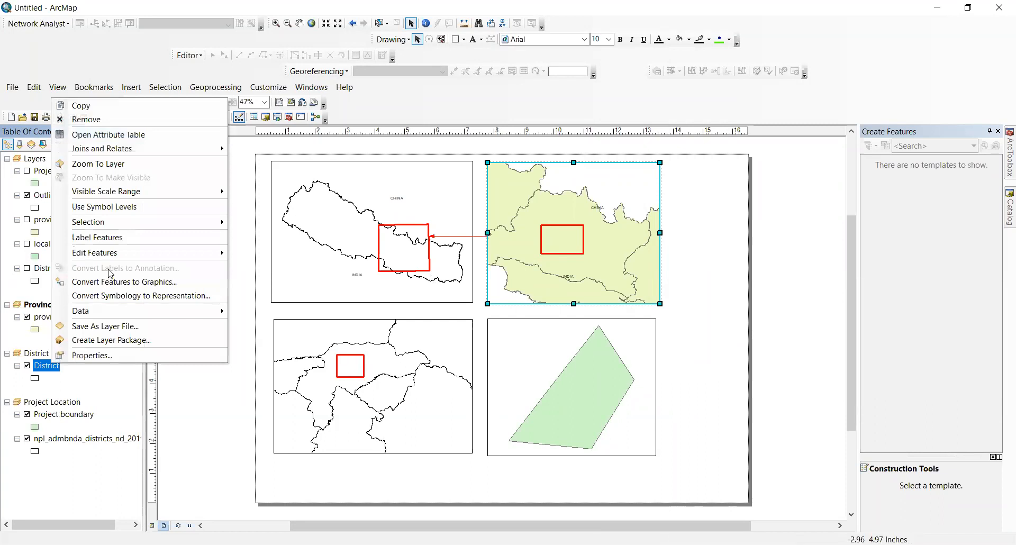
pyautogui.click(108, 238)
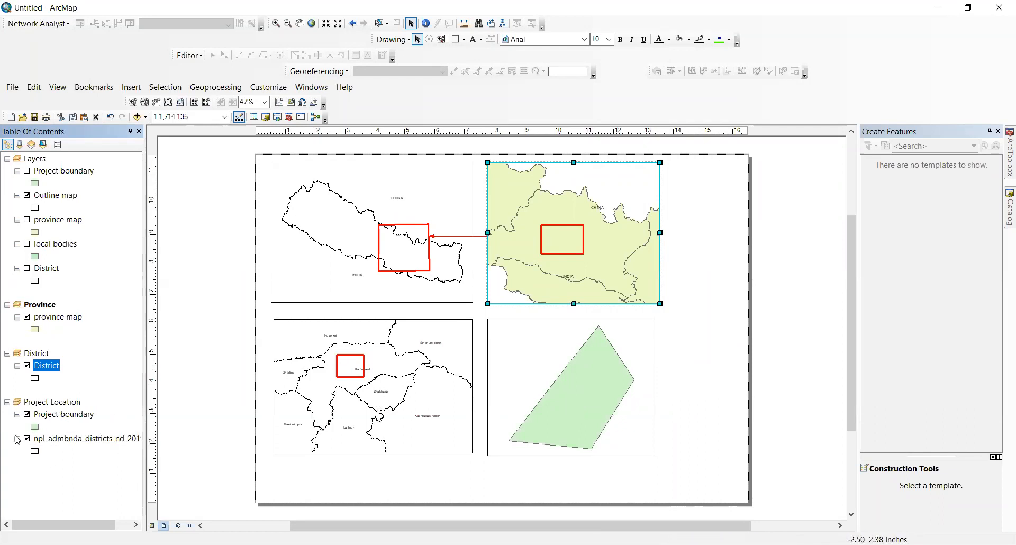
pyautogui.rightClick(46, 419)
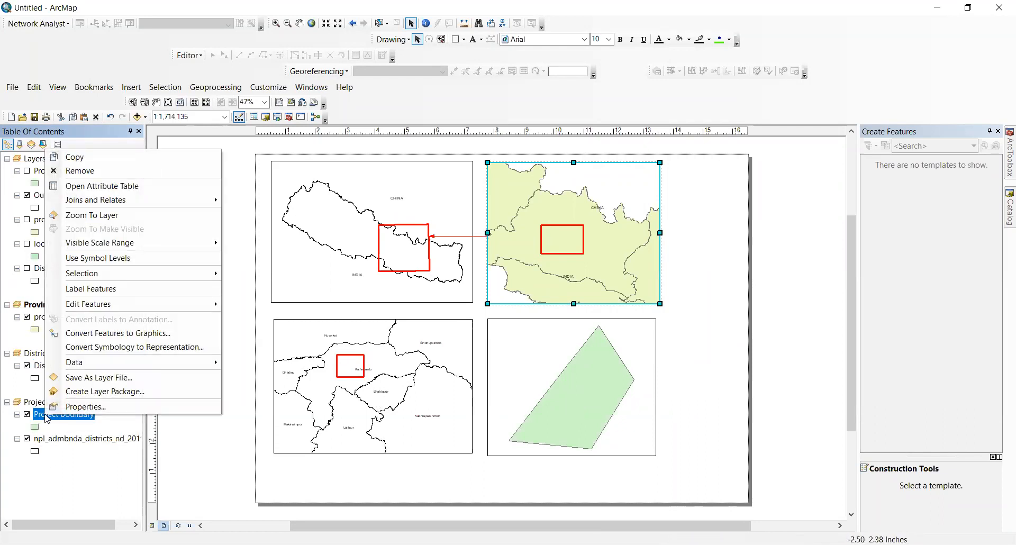
# Step: Add a 50-character Text field named Location to the Project boundary attribute table
pyautogui.click(73, 183)
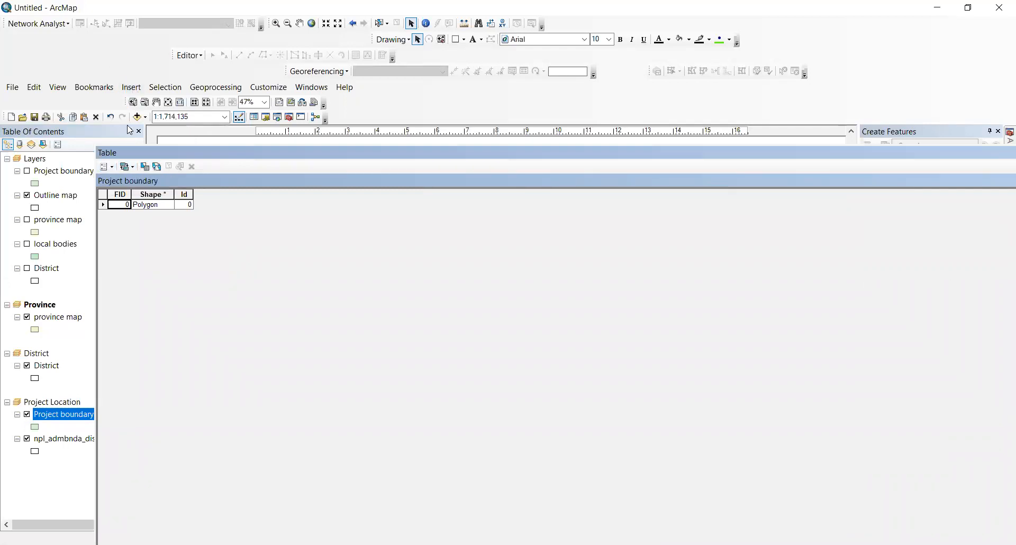
pyautogui.click(116, 170)
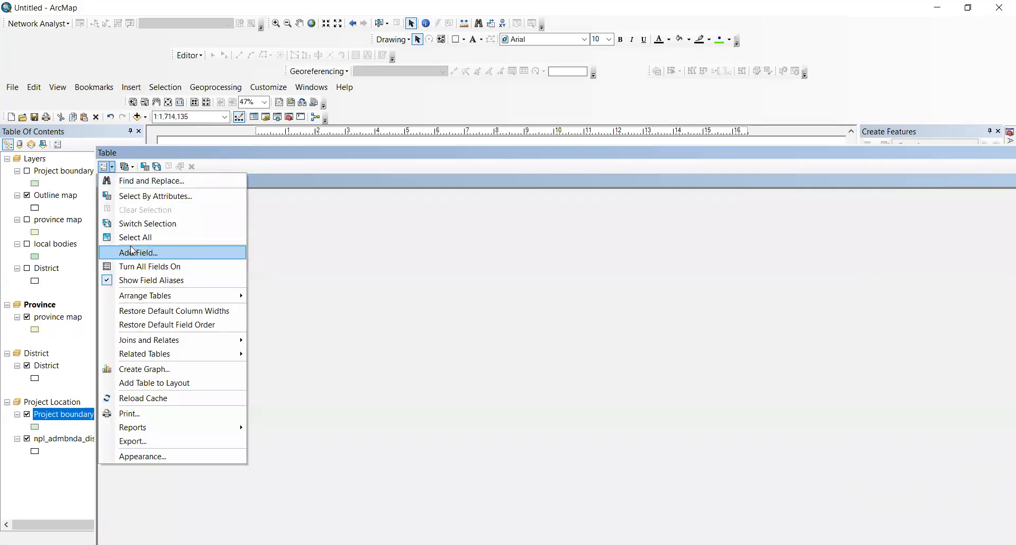
pyautogui.click(133, 252)
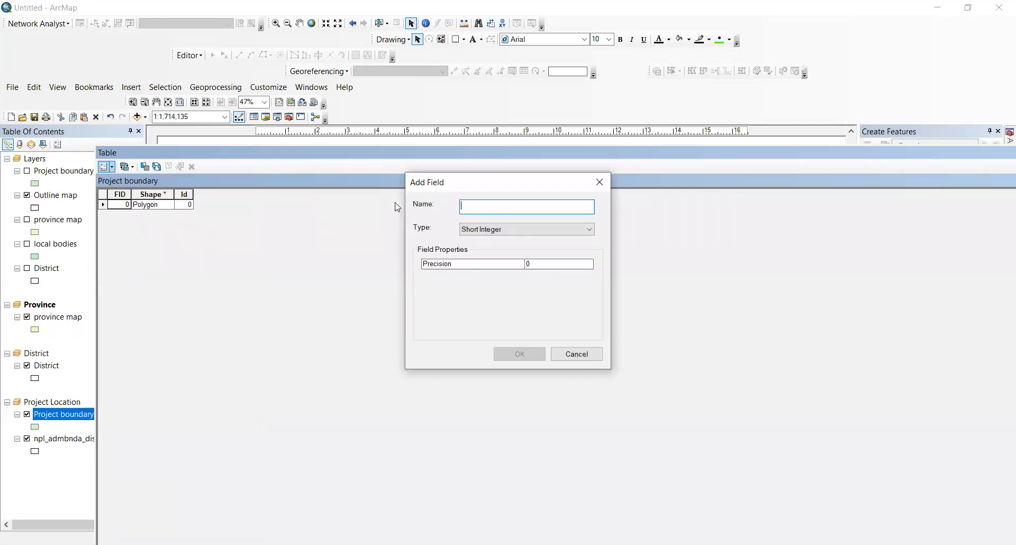
pyautogui.write('L')
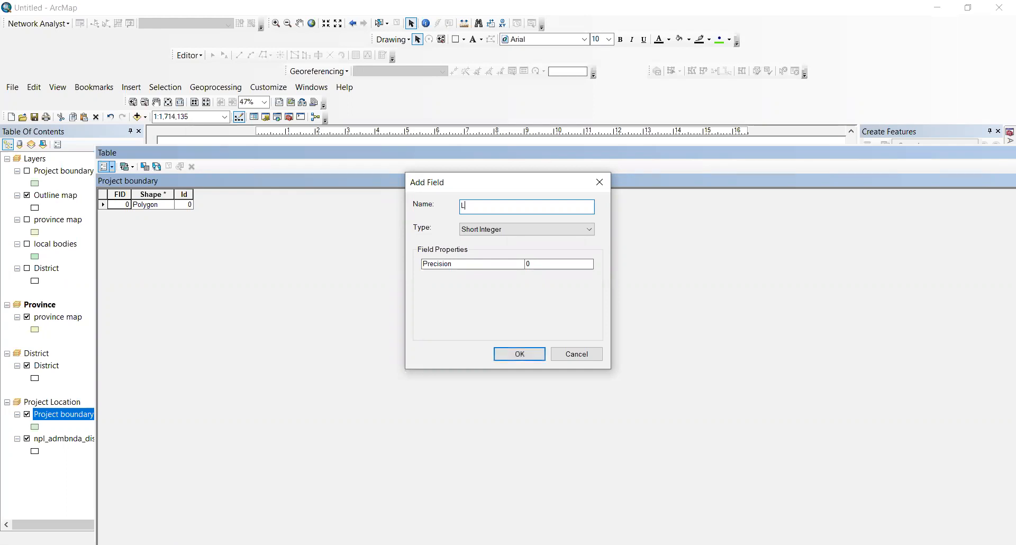
pyautogui.write('Ocation')
pyautogui.click(473, 230)
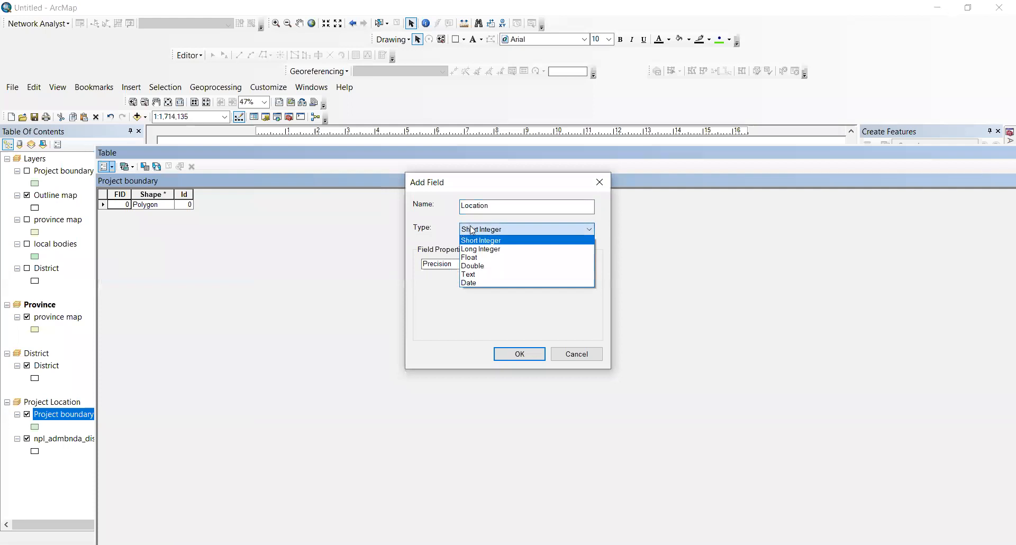
pyautogui.click(472, 274)
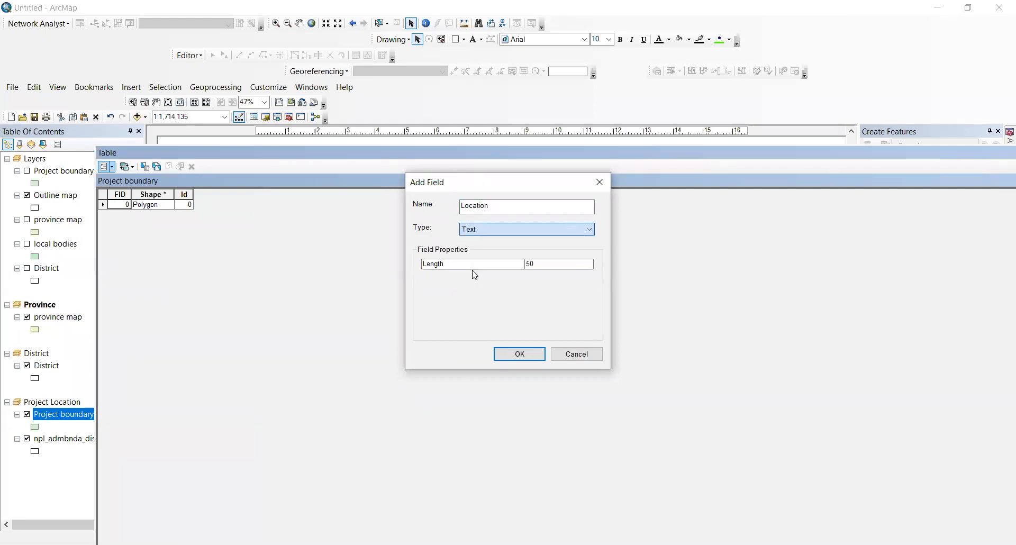
pyautogui.click(501, 351)
pyautogui.moveTo(370, 149); pyautogui.dragTo(453, 122)
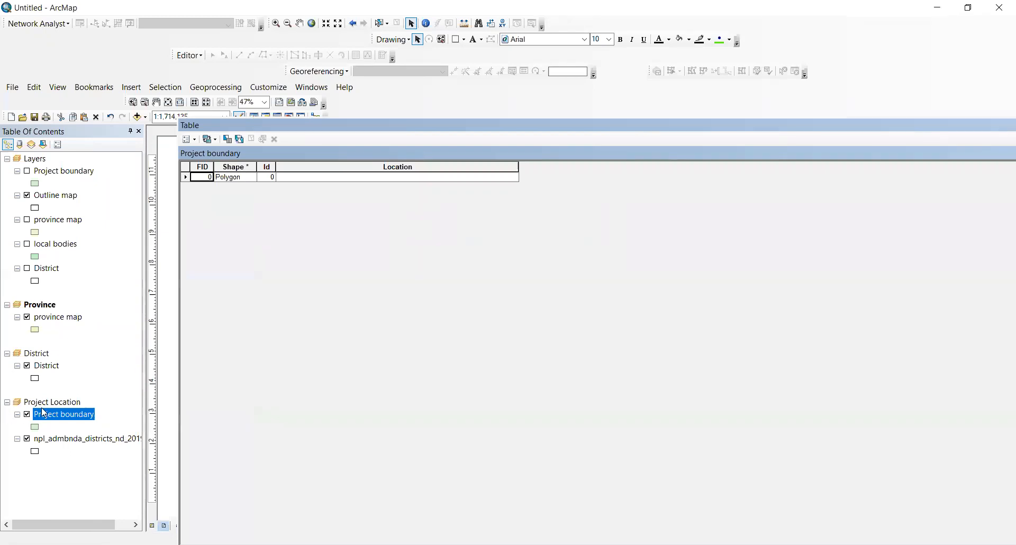
# Step: Attempt to edit Project boundary, dismiss the editing error, and close the attribute table
pyautogui.rightClick(48, 421)
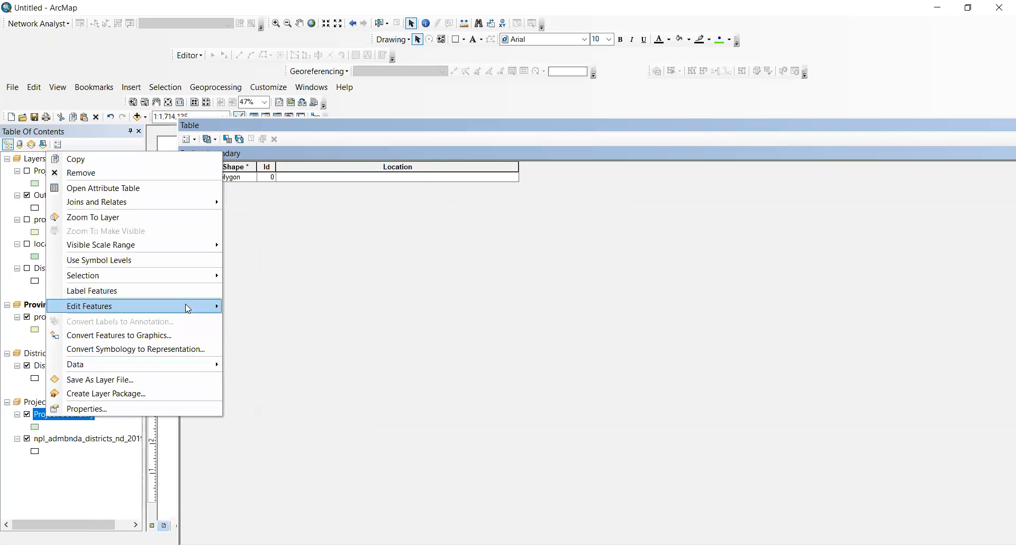
pyautogui.moveTo(185, 304)
pyautogui.click(274, 309)
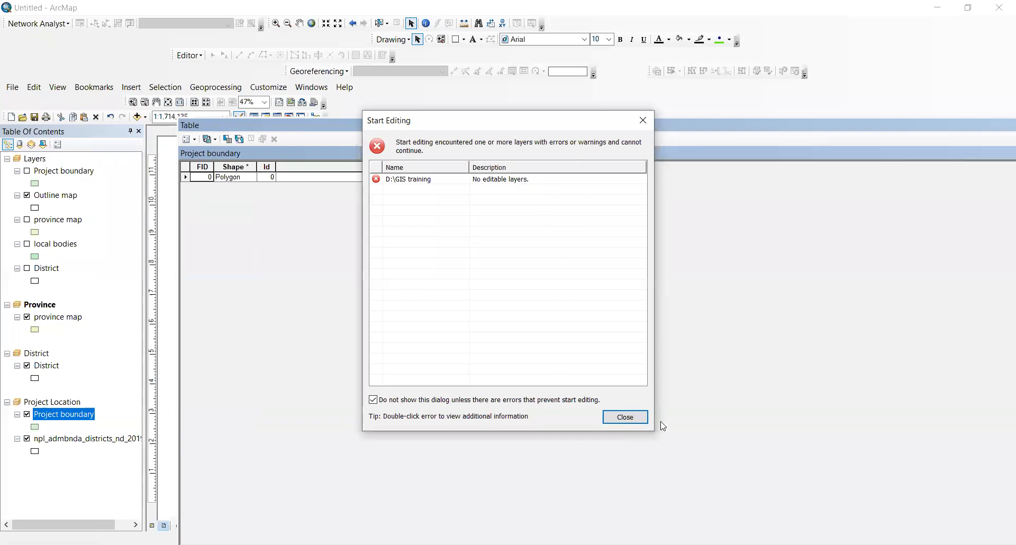
pyautogui.click(643, 419)
pyautogui.moveTo(618, 127); pyautogui.dragTo(411, 130)
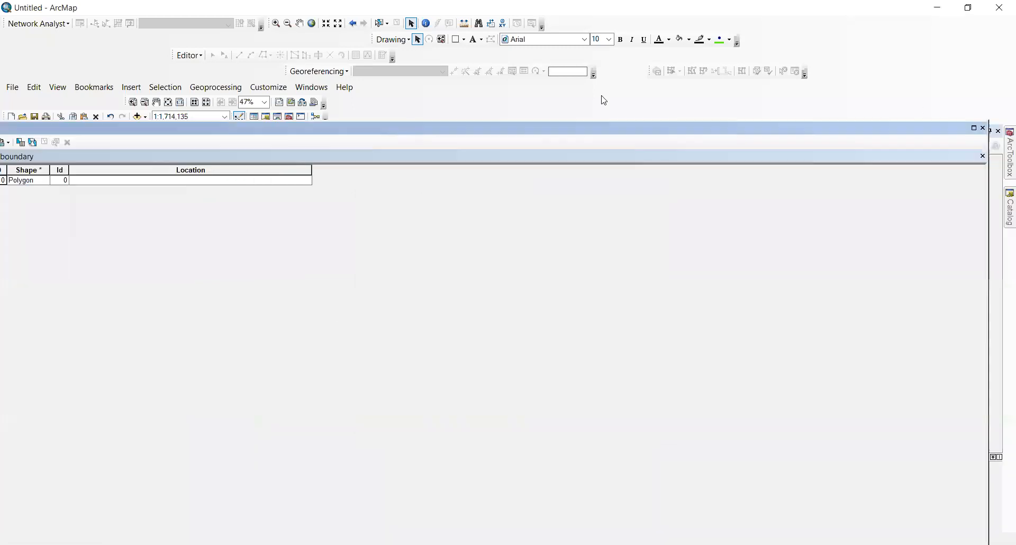
pyautogui.click(984, 130)
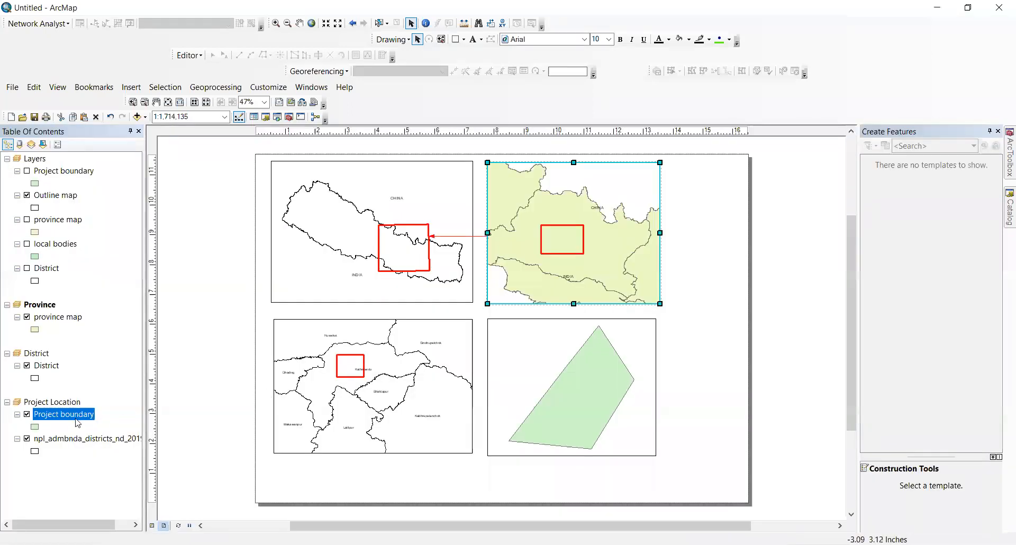
# Step: Start an editing session on Project boundary and reopen its attribute table
pyautogui.rightClick(66, 403)
pyautogui.click(39, 416)
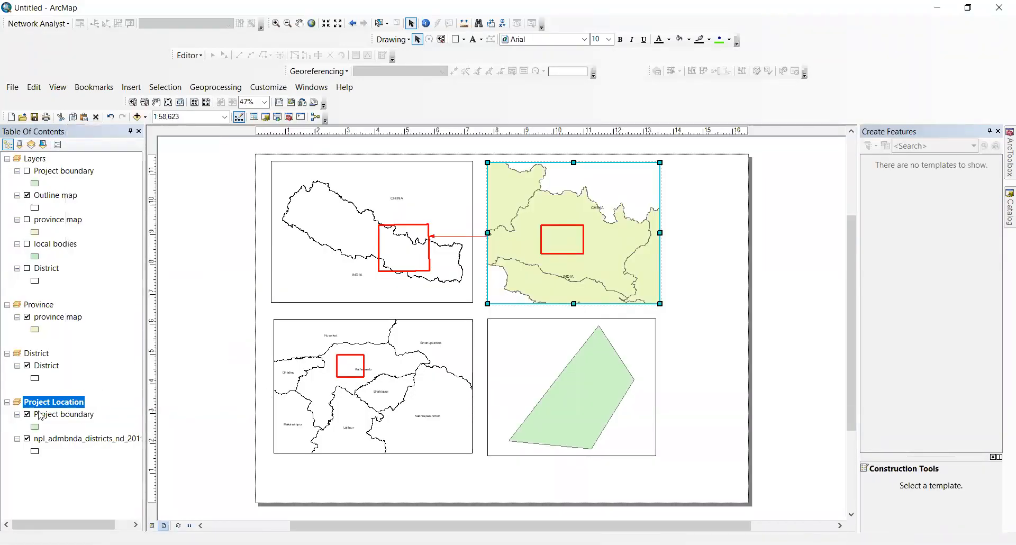
pyautogui.rightClick(37, 419)
pyautogui.moveTo(201, 307)
pyautogui.click(234, 306)
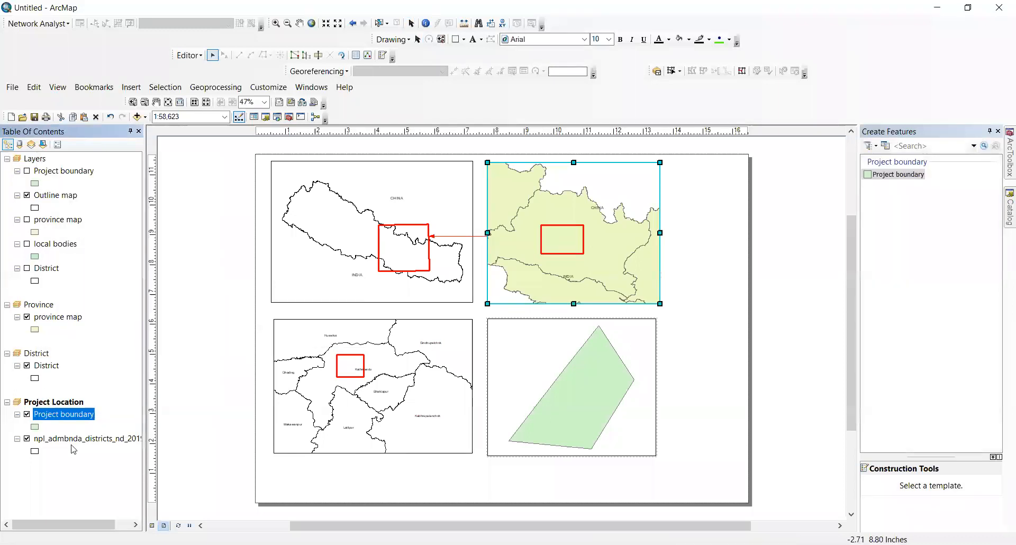
pyautogui.rightClick(89, 422)
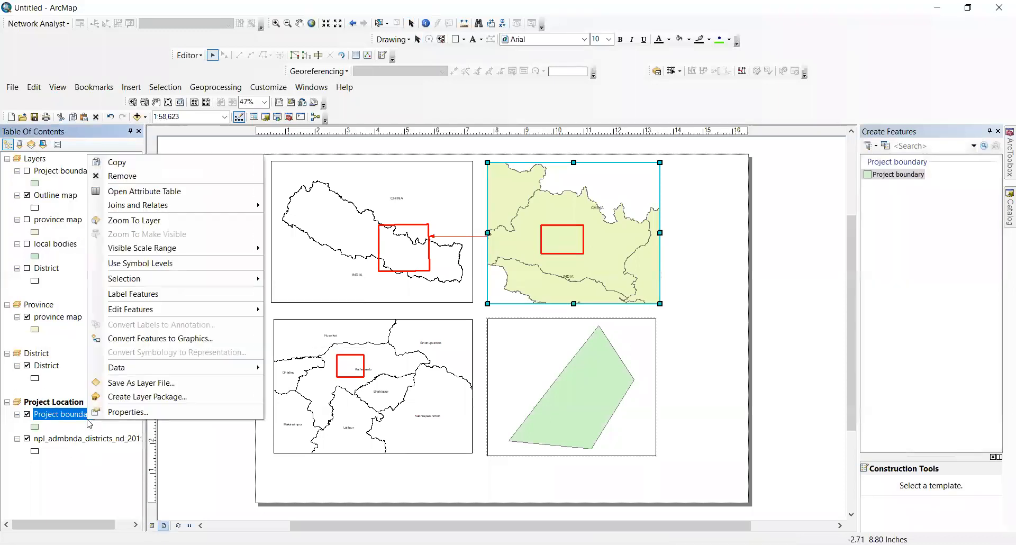
pyautogui.click(149, 196)
pyautogui.moveTo(283, 131); pyautogui.dragTo(348, 146)
# Step: Enter 'Project Location' in the Location field, save the edits, and stop editing
pyautogui.doubleClick(350, 156)
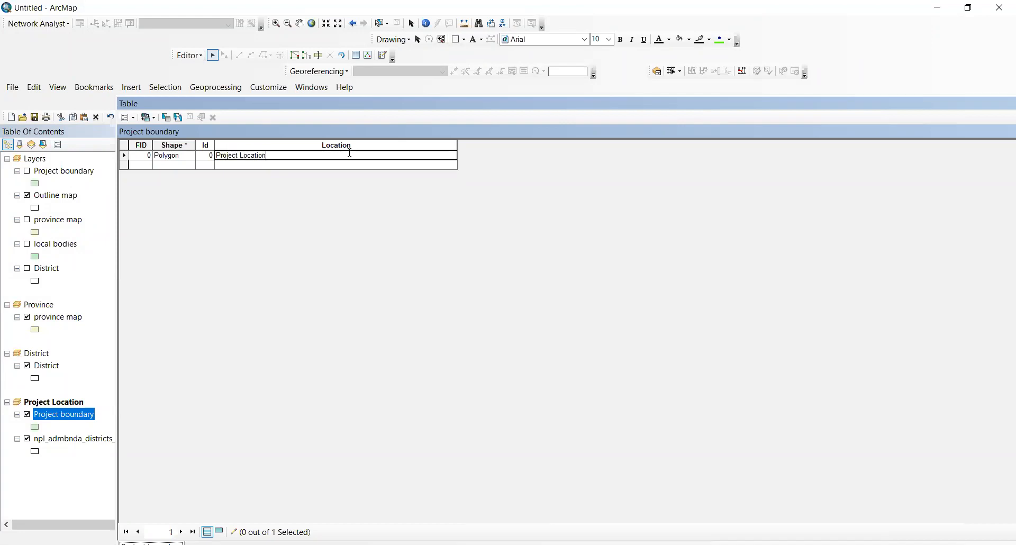
pyautogui.press('Return')
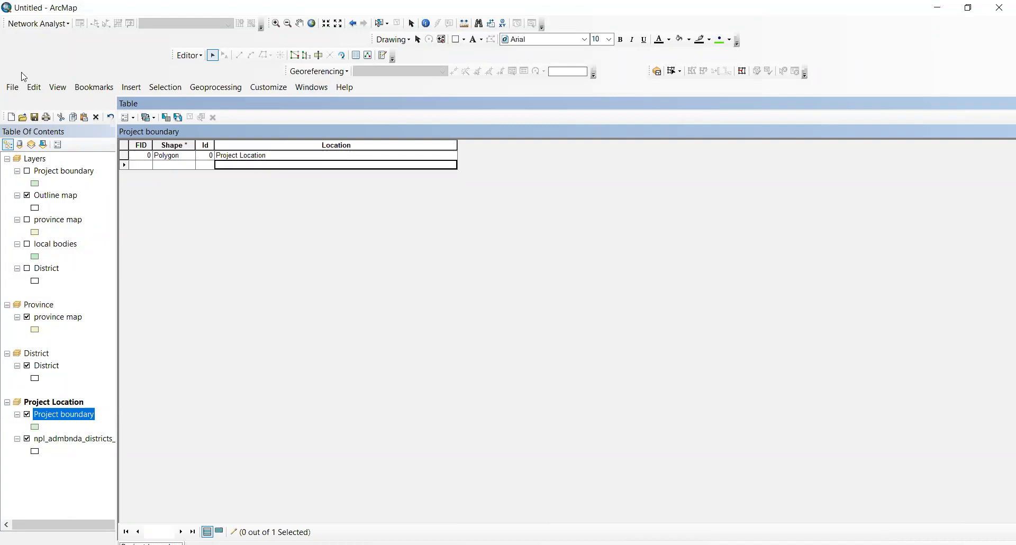
pyautogui.click(189, 55)
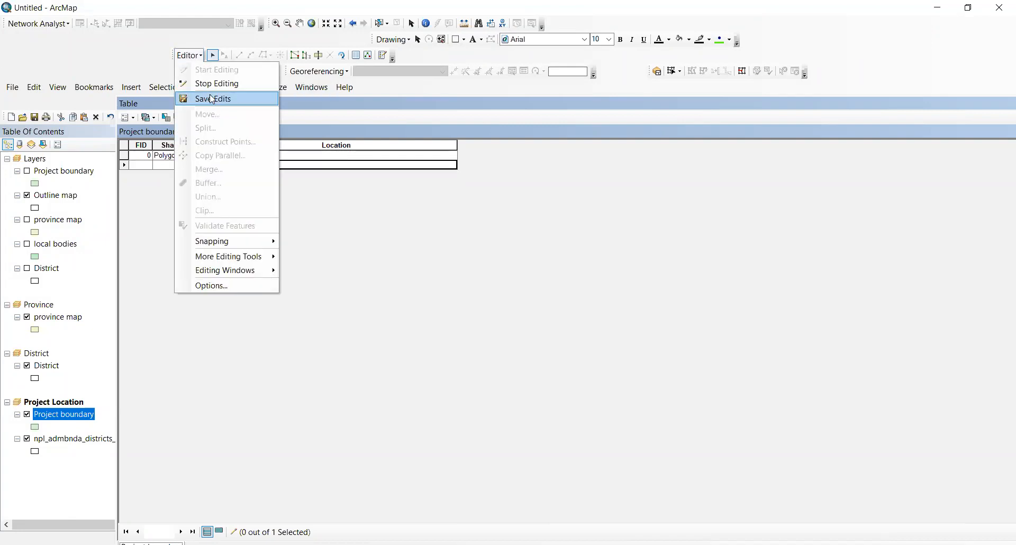
pyautogui.click(213, 99)
pyautogui.click(189, 56)
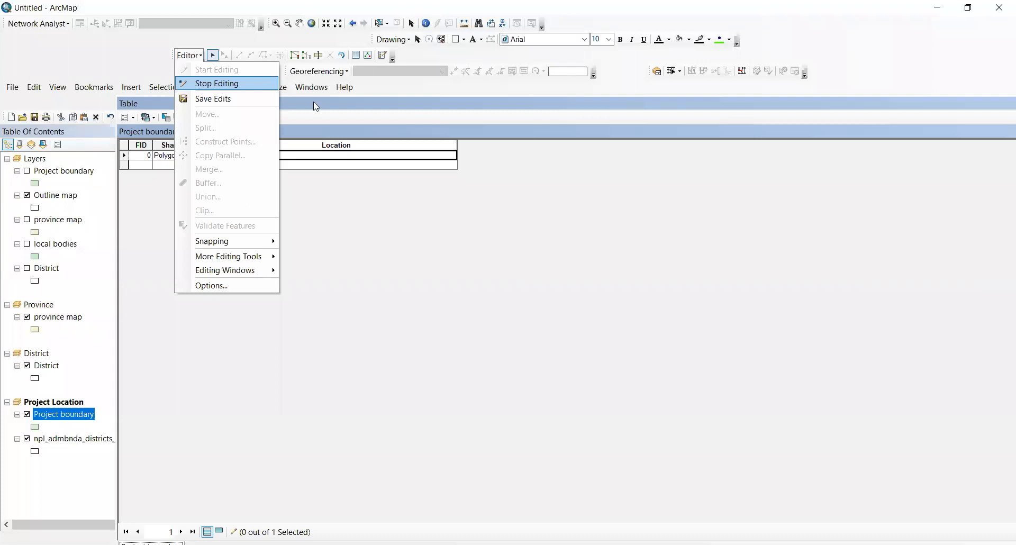
pyautogui.click(217, 83)
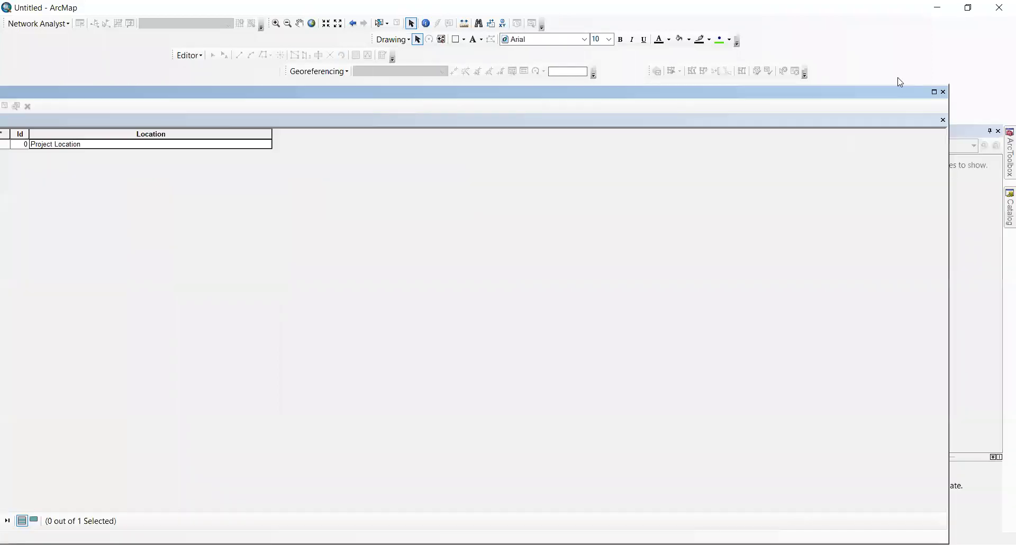
pyautogui.click(942, 93)
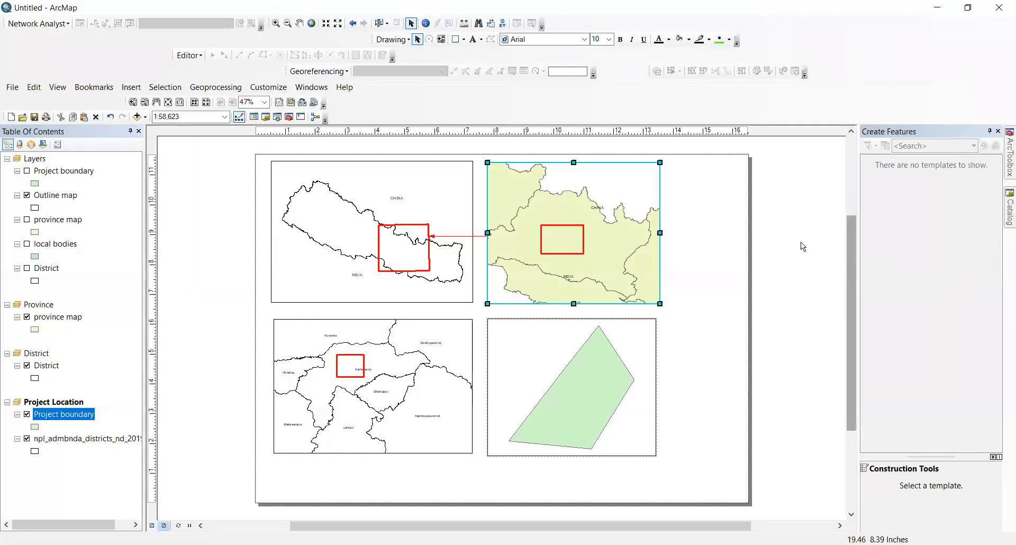
pyautogui.click(795, 214)
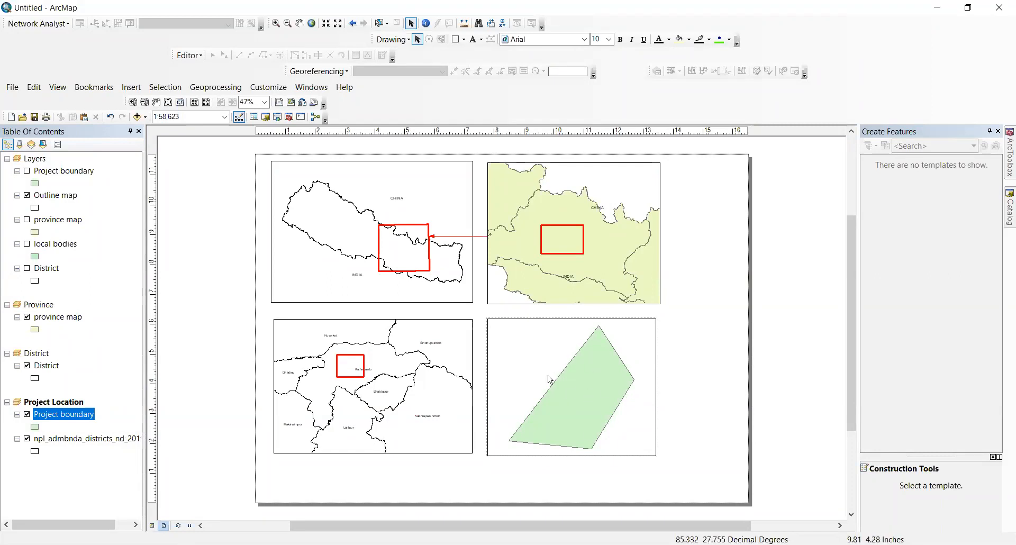
pyautogui.rightClick(66, 440)
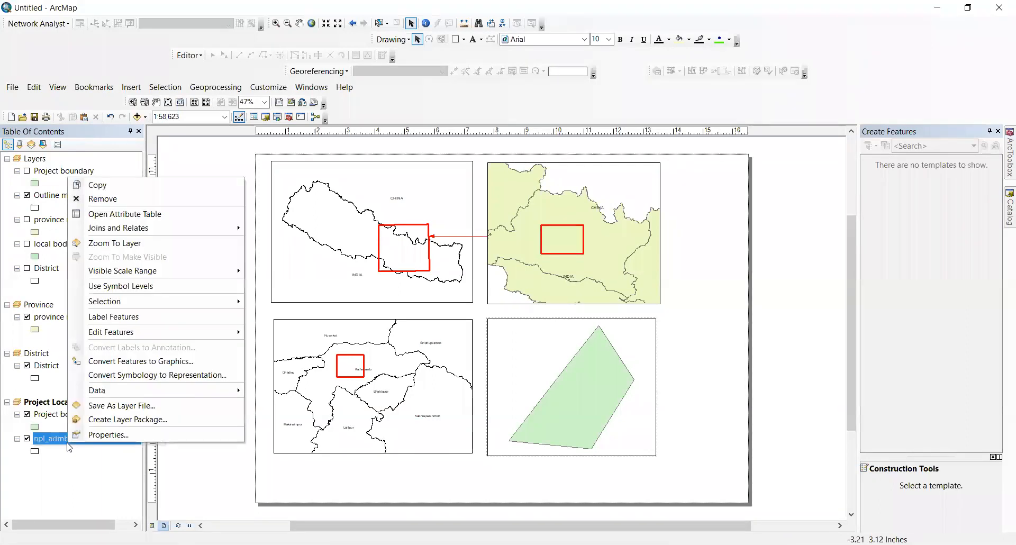
pyautogui.click(107, 215)
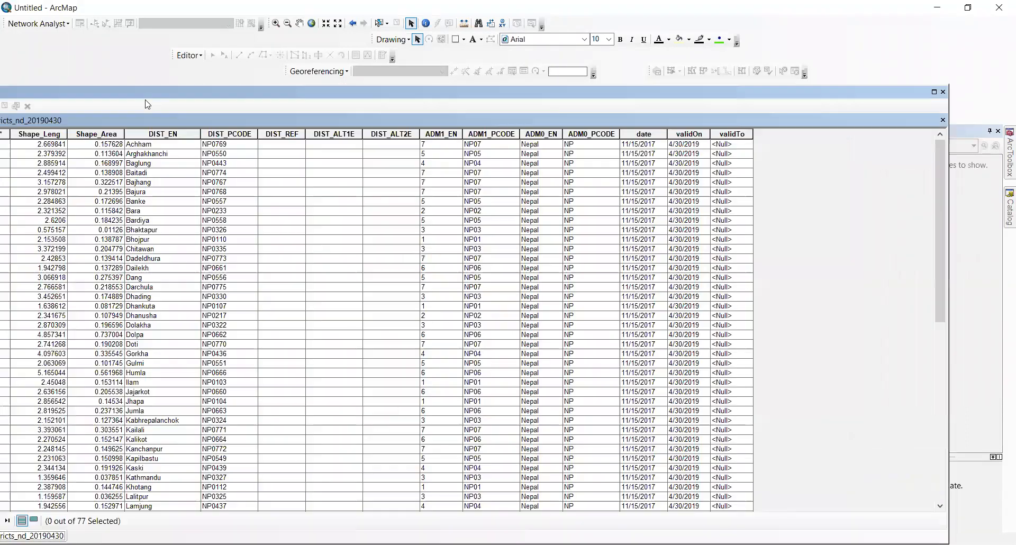
pyautogui.moveTo(262, 83); pyautogui.dragTo(360, 67)
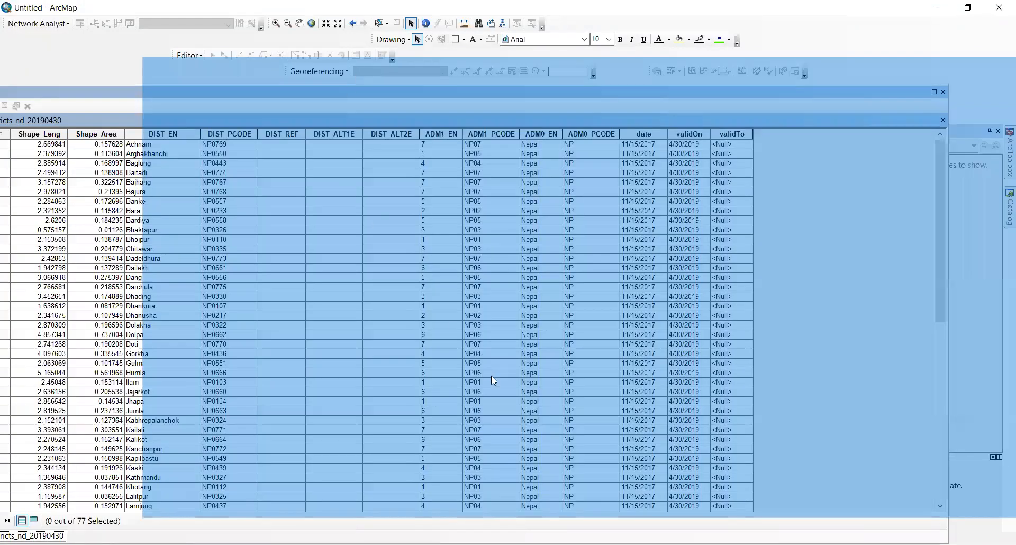
pyautogui.moveTo(403, 402); pyautogui.dragTo(466, 404)
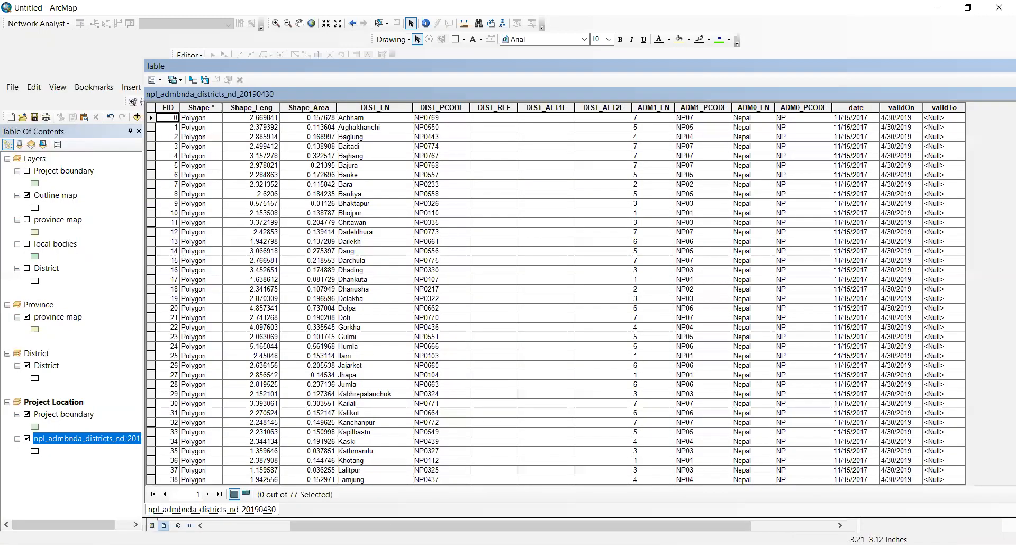
pyautogui.click(209, 525)
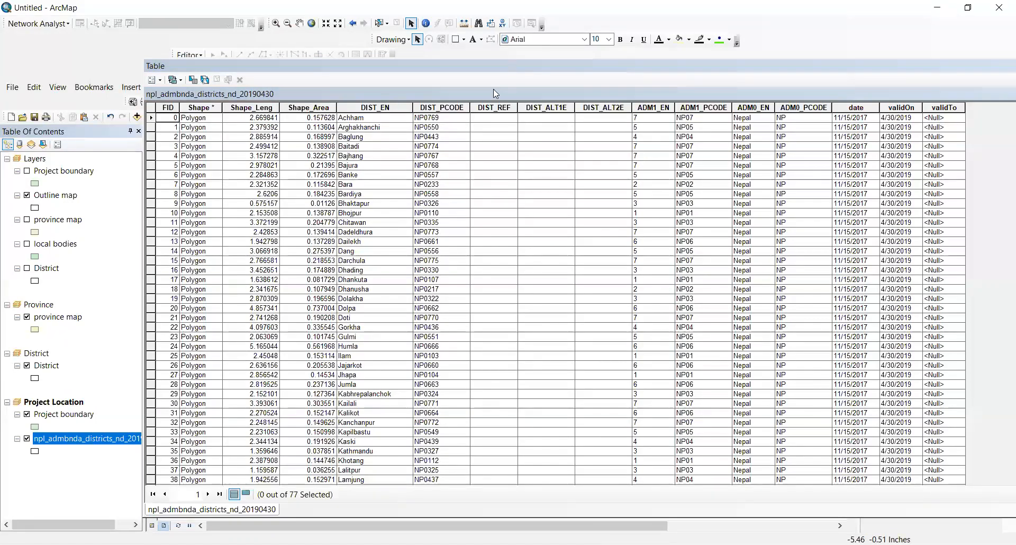
pyautogui.moveTo(516, 65); pyautogui.dragTo(323, 72)
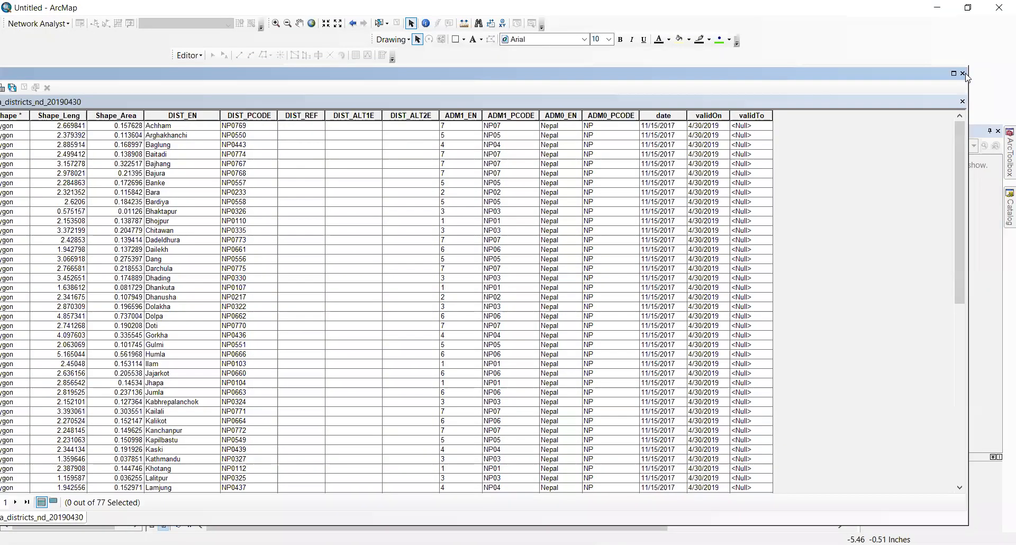
pyautogui.click(963, 74)
# Step: Paste local bodies into Project Location, hide npl_admbnda_districts, and give local bodies a Hollow symbol
pyautogui.rightClick(37, 244)
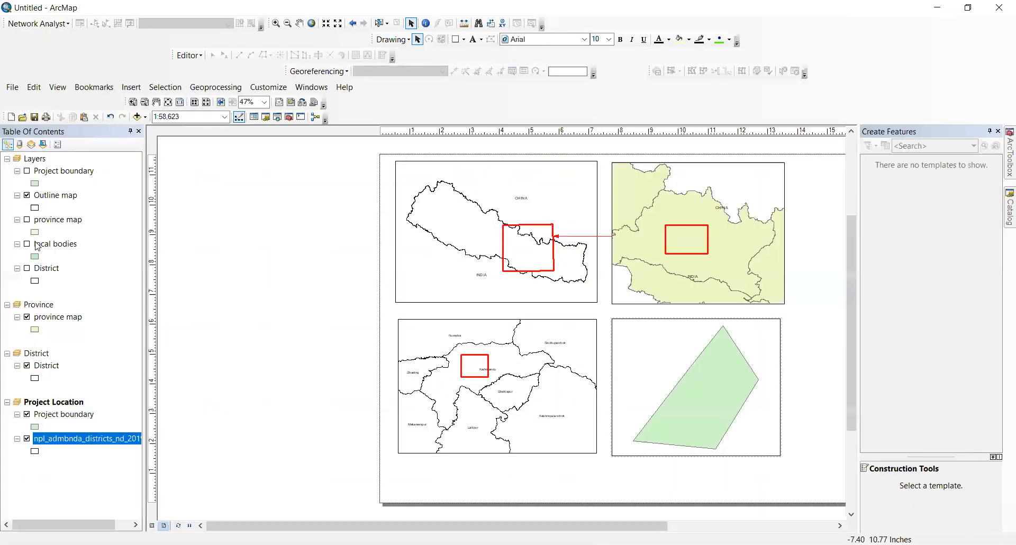
pyautogui.click(63, 252)
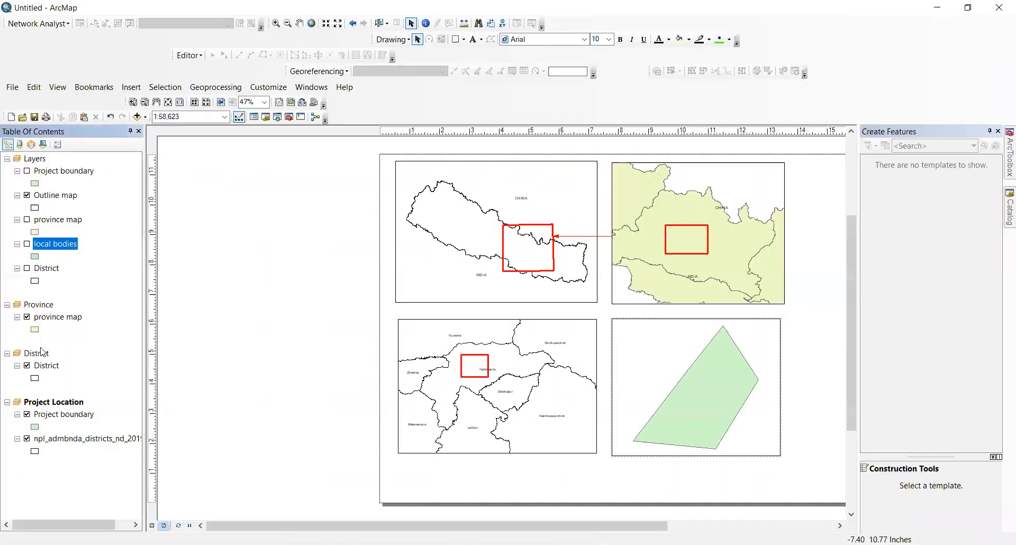
pyautogui.rightClick(63, 408)
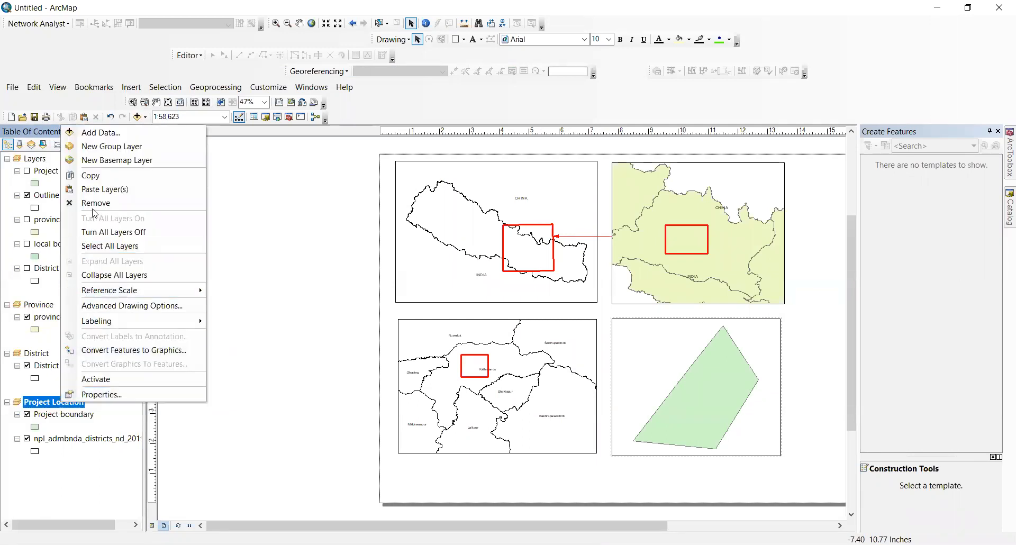
pyautogui.click(104, 189)
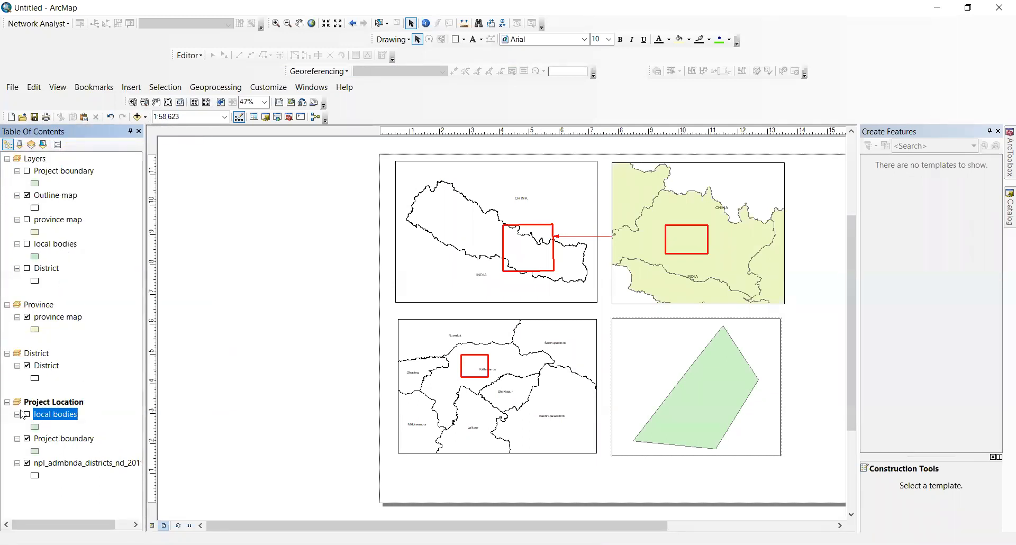
pyautogui.click(27, 463)
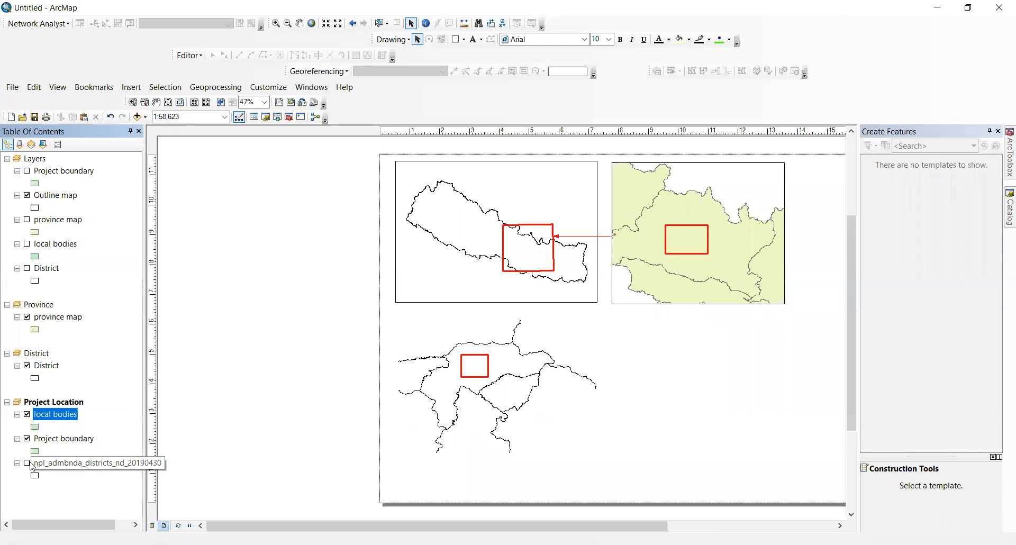
pyautogui.click(32, 426)
pyautogui.click(363, 243)
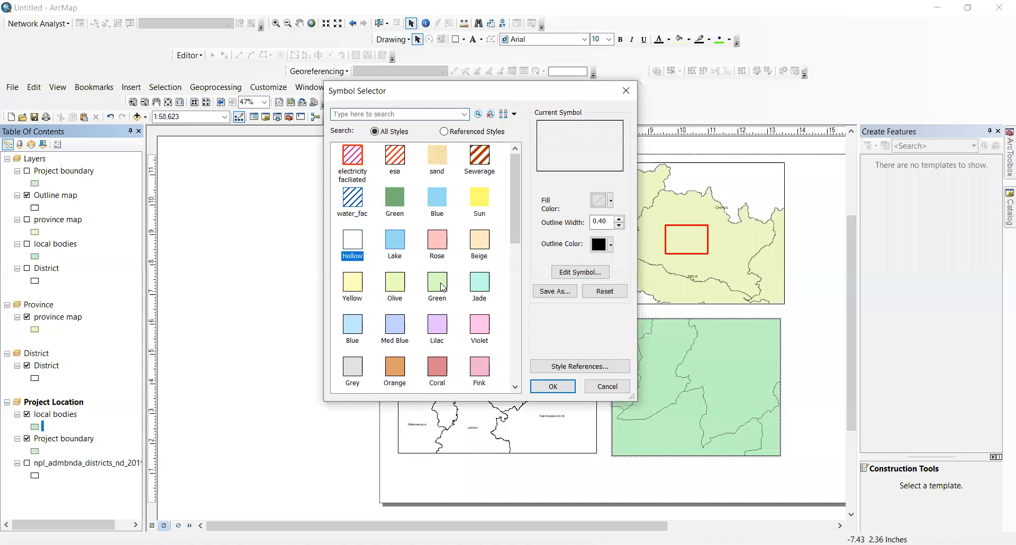
pyautogui.click(553, 386)
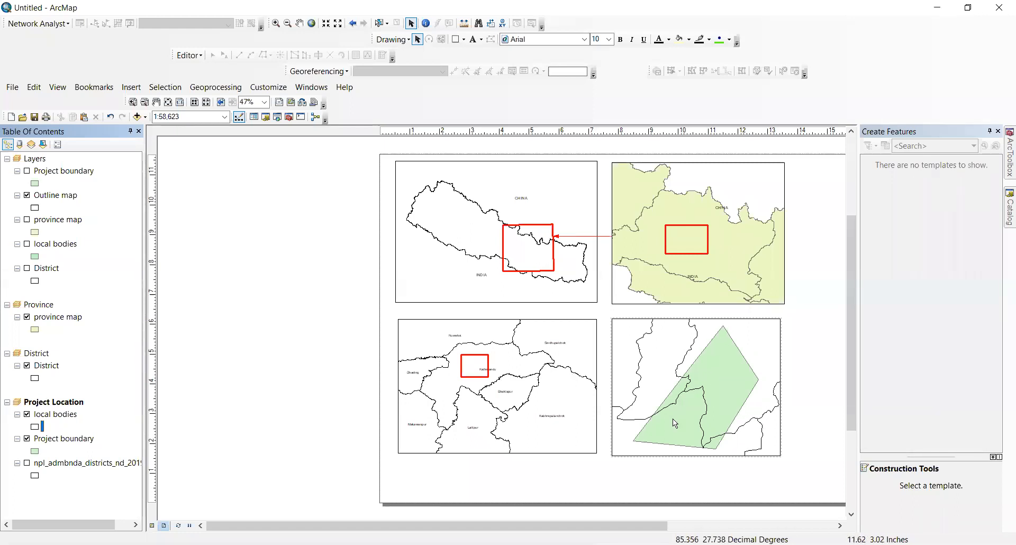
# Step: Briefly inspect the local bodies attribute table, docked, before closing it
pyautogui.rightClick(48, 419)
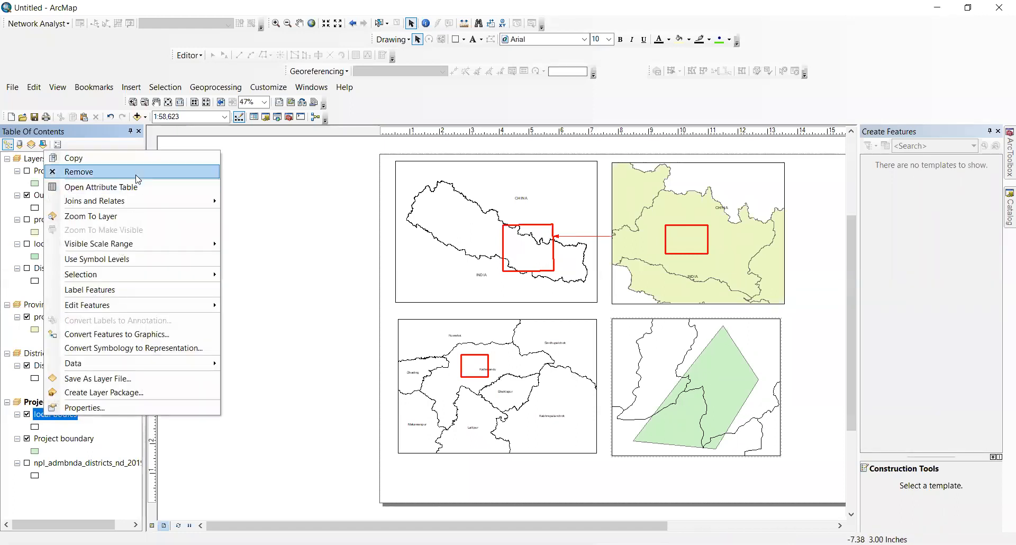
pyautogui.click(133, 187)
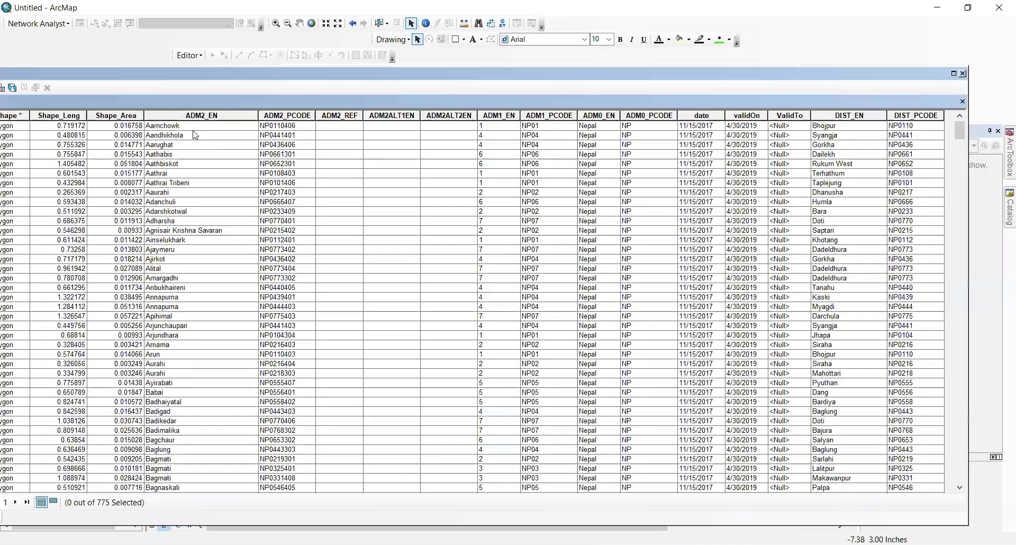
pyautogui.doubleClick(612, 77)
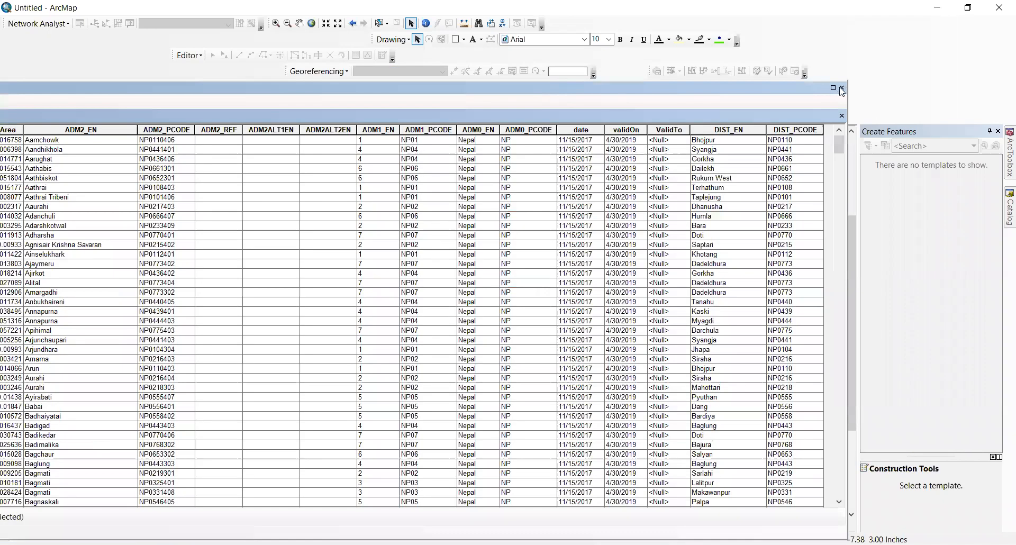
pyautogui.click(841, 88)
# Step: In local bodies layer properties, choose ADM2_EN as the label field
pyautogui.rightClick(51, 417)
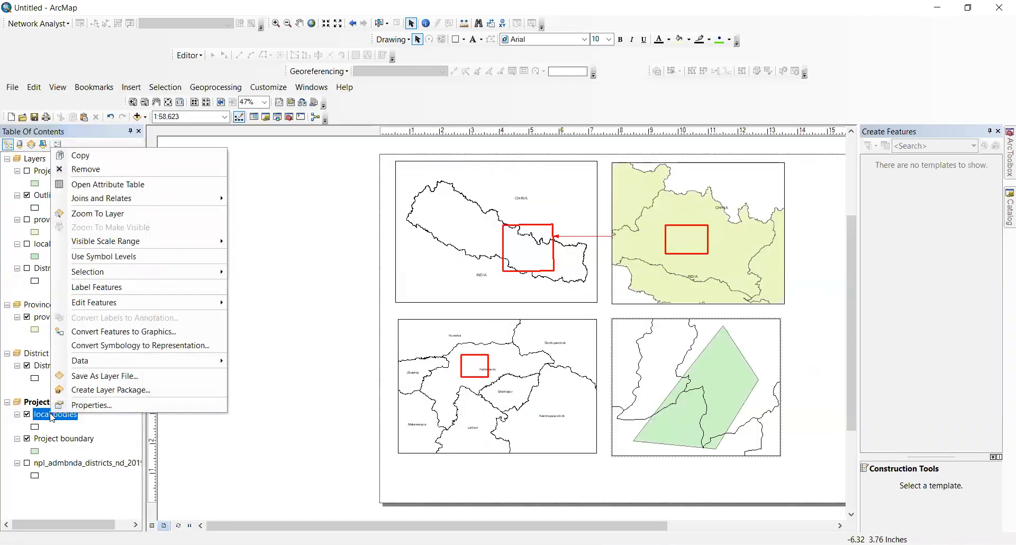
pyautogui.click(79, 409)
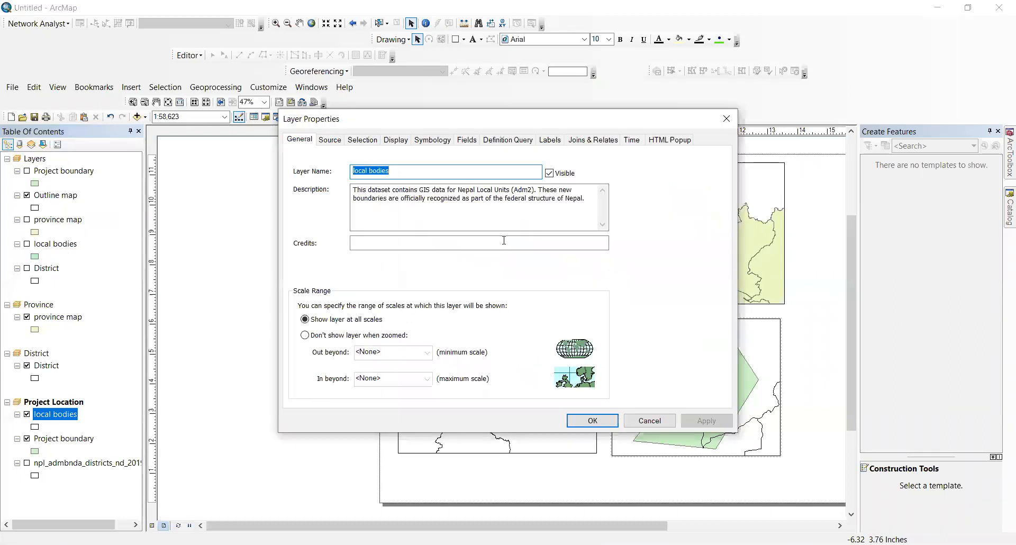
pyautogui.click(544, 142)
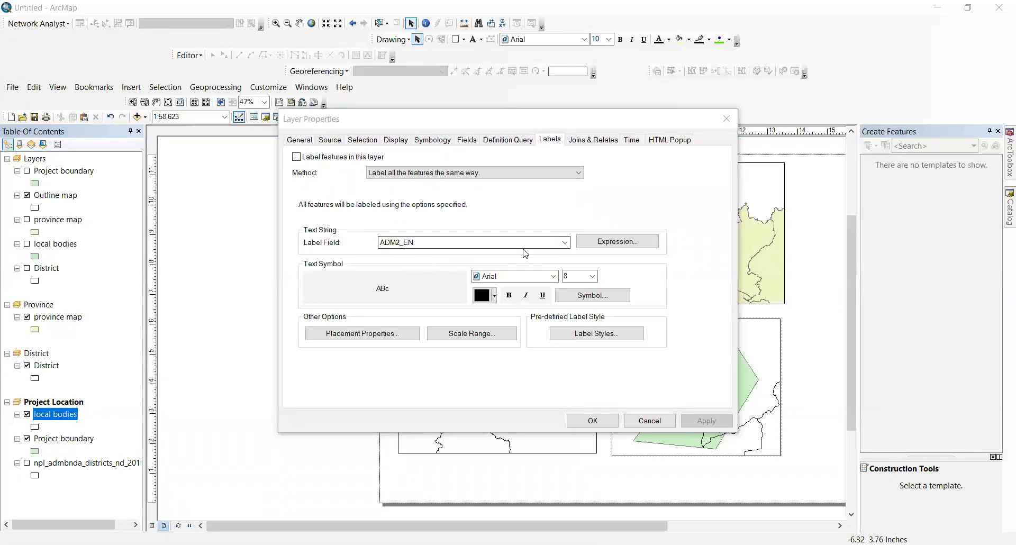
pyautogui.click(566, 242)
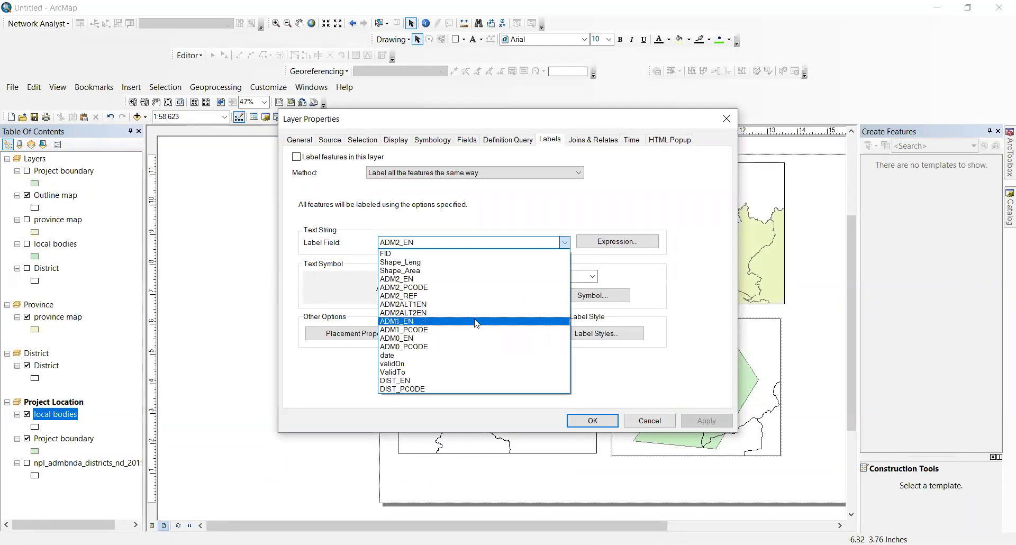
pyautogui.click(498, 279)
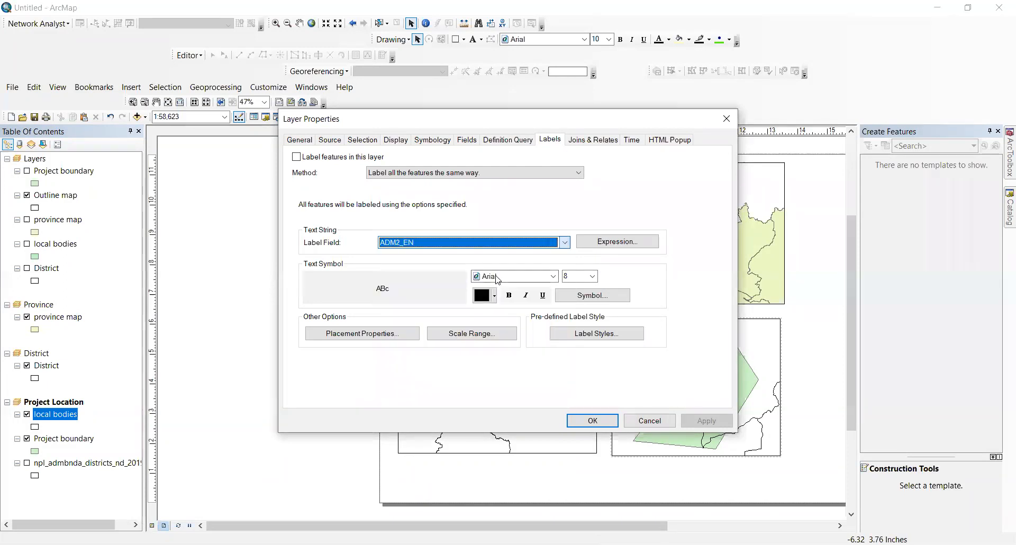
# Step: Make the labels size 5 bold italic, placed only inside each polygon
pyautogui.click(592, 276)
pyautogui.scroll(1, 566, 304)
pyautogui.click(574, 288)
pyautogui.click(512, 297)
pyautogui.click(526, 296)
pyautogui.click(392, 333)
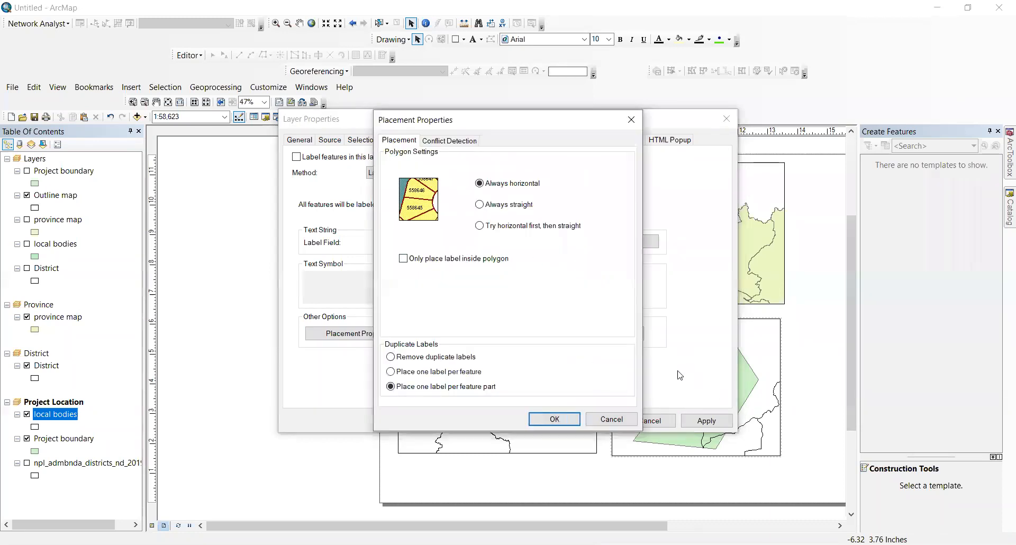
pyautogui.click(403, 259)
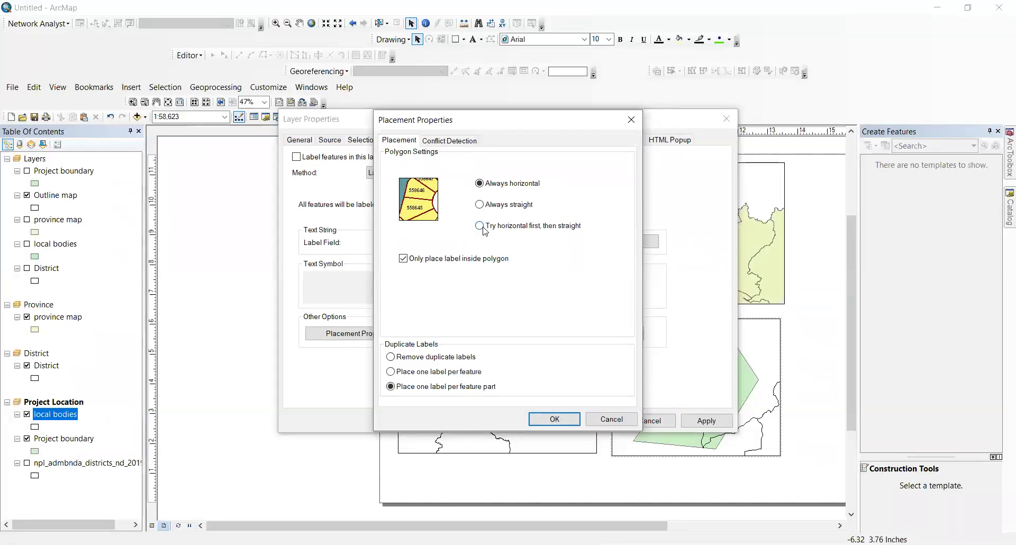
# Step: Set local bodies label placement to 'Try horizontal first, then straight' and make the label text red
pyautogui.click(480, 226)
pyautogui.click(561, 421)
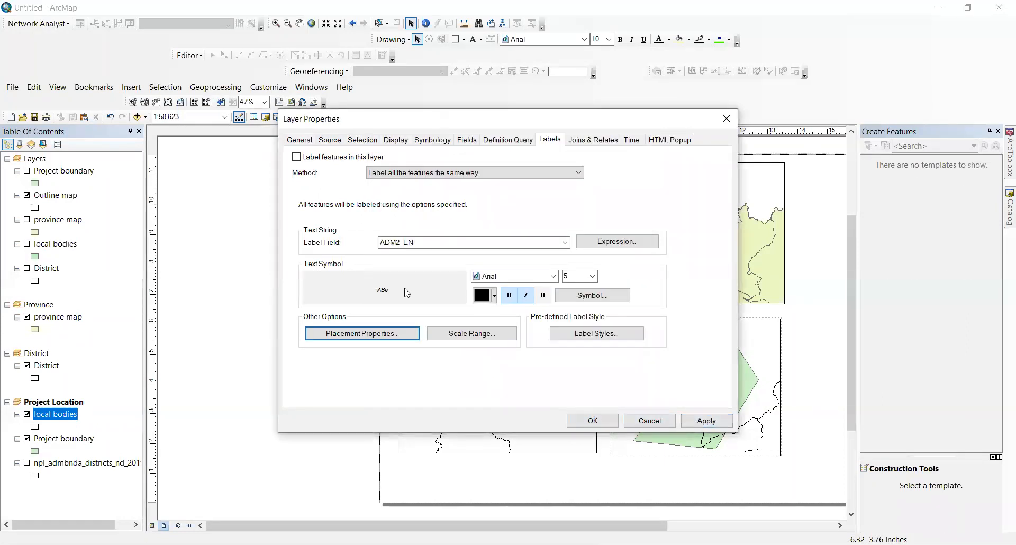
pyautogui.click(487, 295)
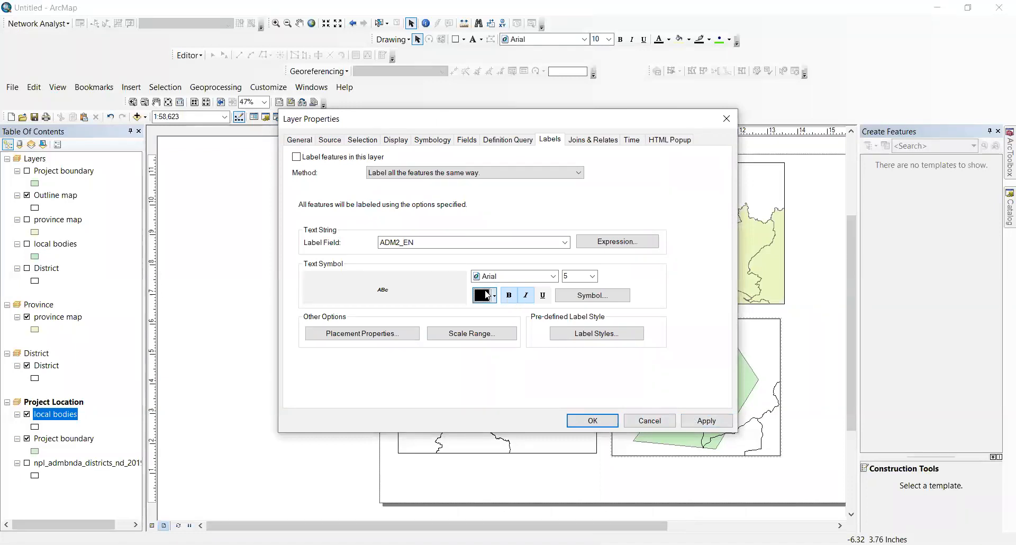
pyautogui.click(709, 420)
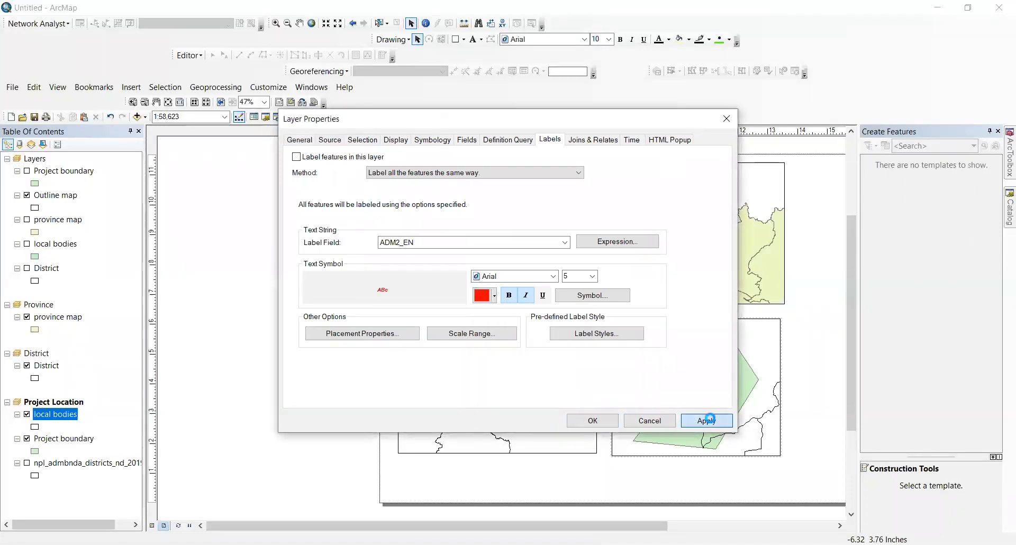
pyautogui.click(592, 420)
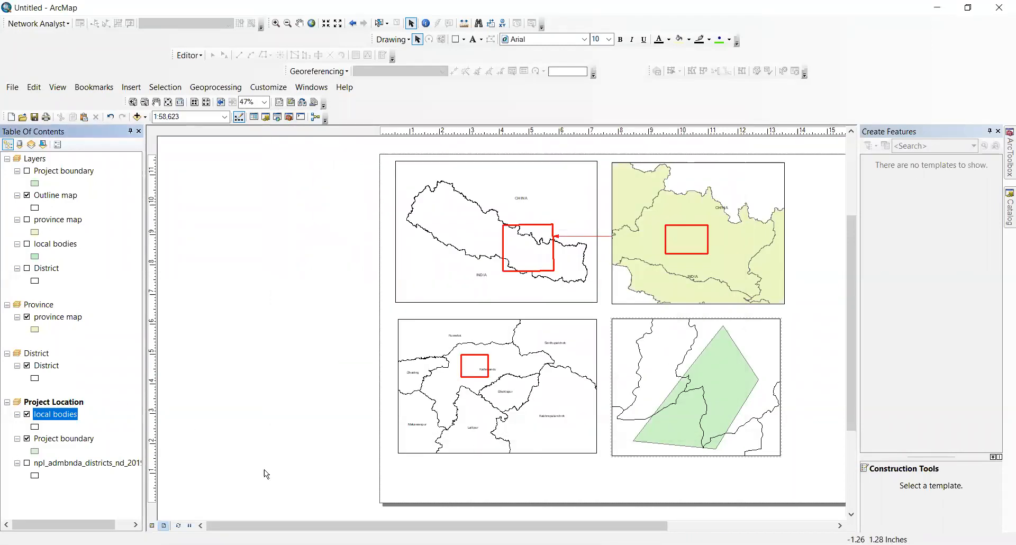
# Step: Turn on local bodies labels and enlarge the red label text to size 14
pyautogui.rightClick(59, 411)
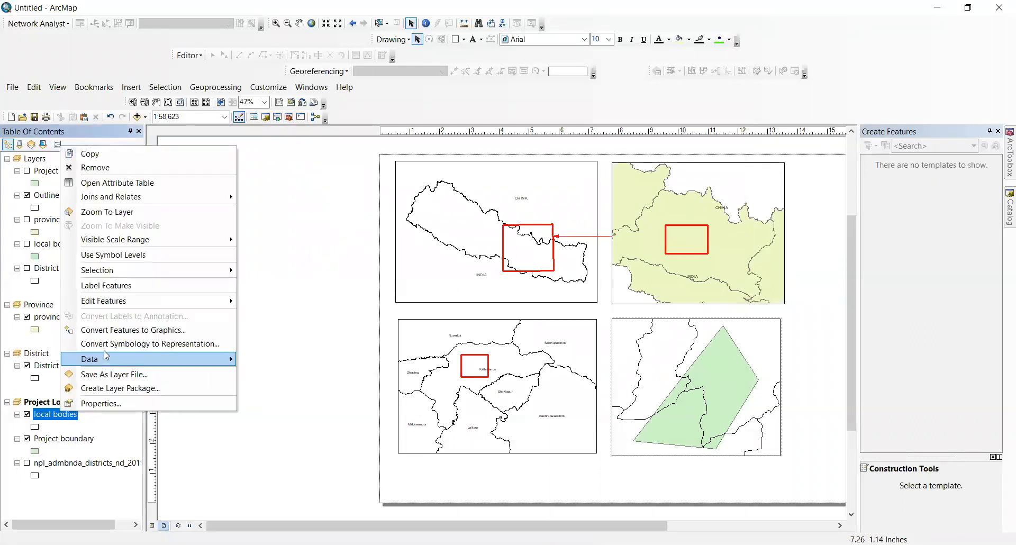
pyautogui.click(130, 285)
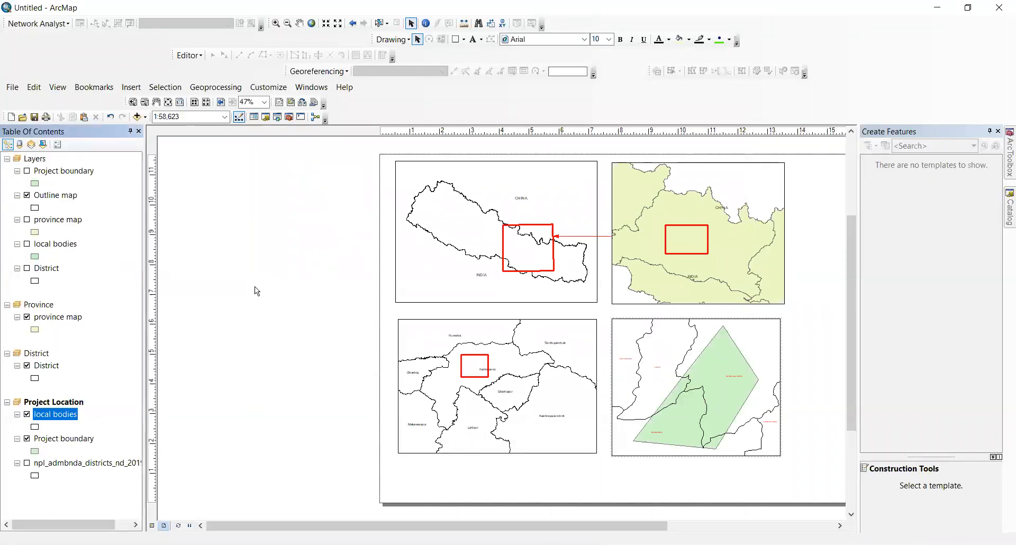
pyautogui.rightClick(56, 412)
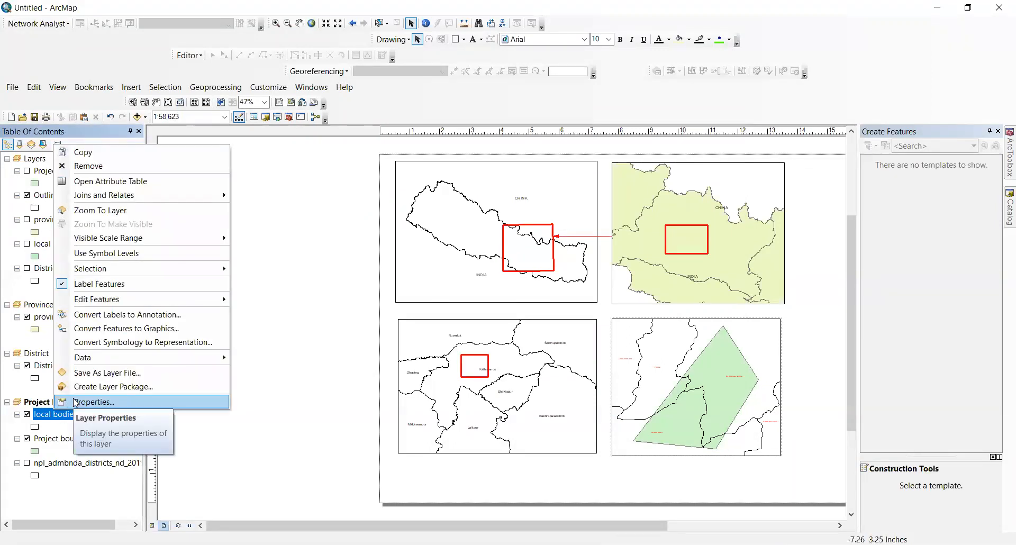
pyautogui.click(75, 402)
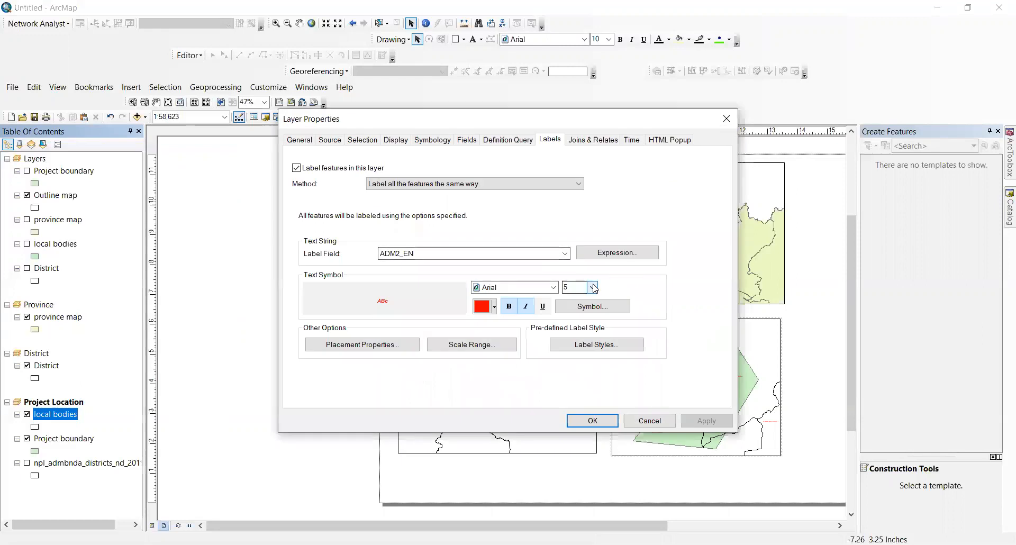
pyautogui.click(594, 287)
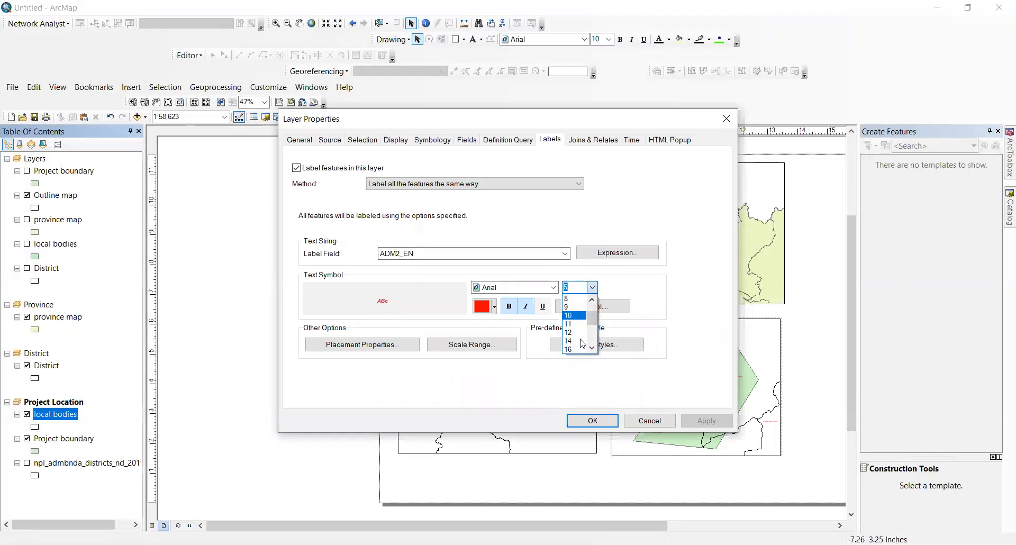
pyautogui.click(582, 341)
pyautogui.click(706, 421)
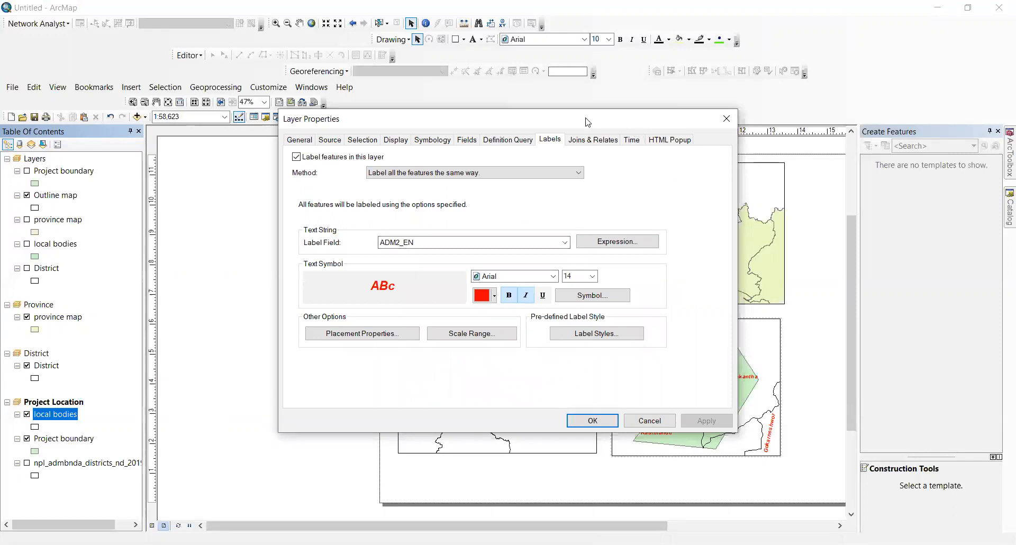
pyautogui.moveTo(608, 125); pyautogui.dragTo(420, 137)
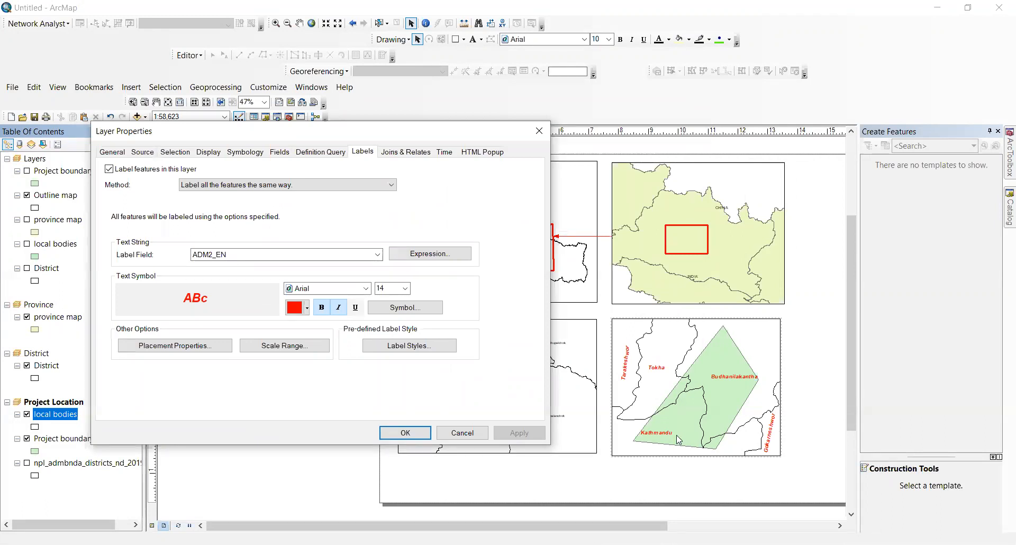
pyautogui.click(421, 432)
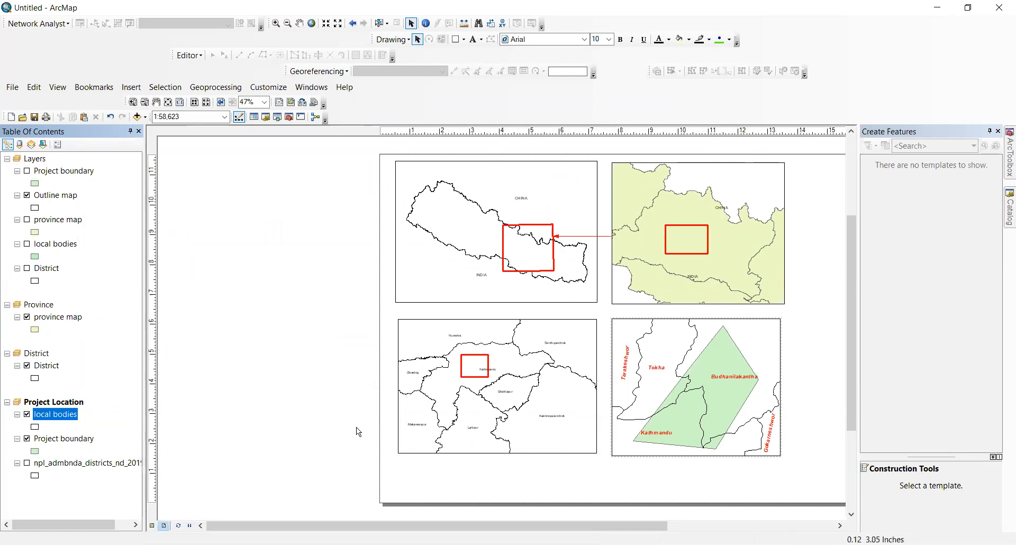
# Step: Activate the District data frame and open the District layer's properties
pyautogui.rightClick(38, 358)
pyautogui.click(71, 329)
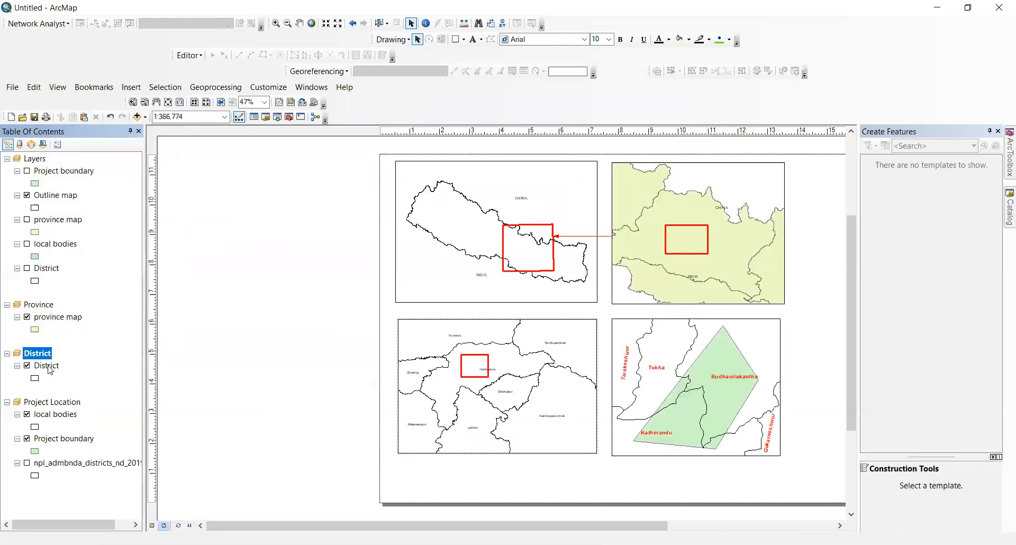
pyautogui.rightClick(49, 368)
pyautogui.click(76, 359)
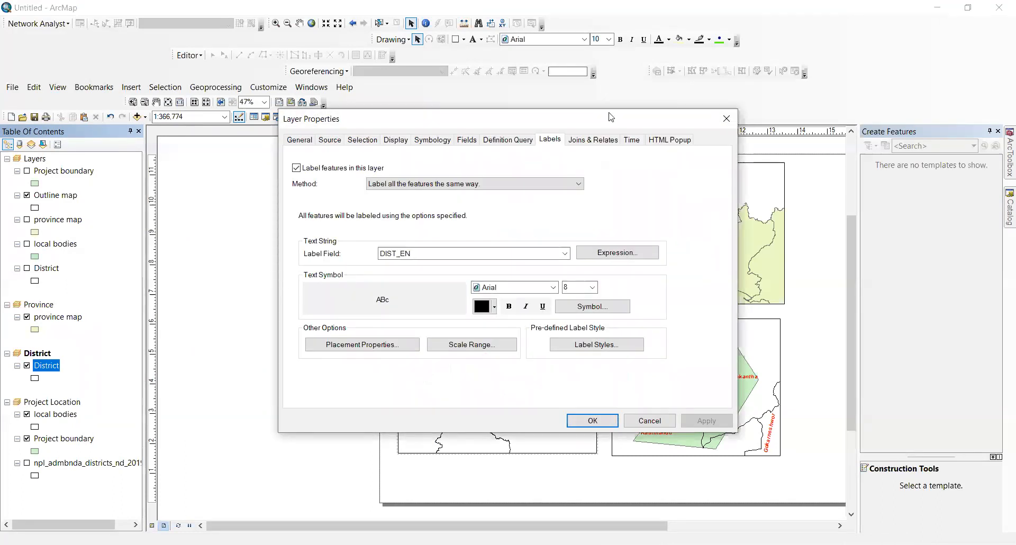
pyautogui.moveTo(612, 120); pyautogui.dragTo(659, 240)
pyautogui.moveTo(534, 242); pyautogui.dragTo(470, 154)
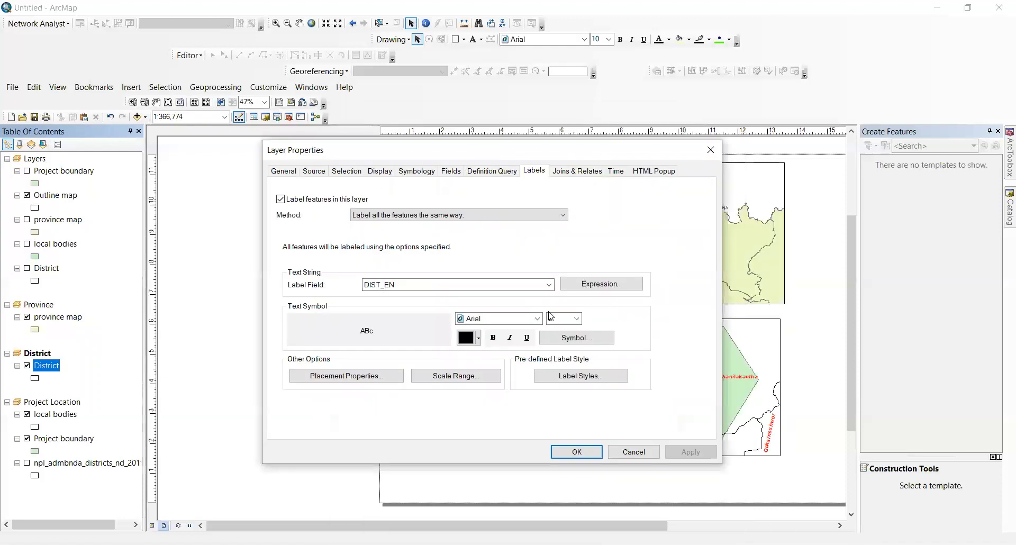
# Step: Symbolise districts by unique values on ADM1_EN, hiding <all other values> and adding all values
pyautogui.click(417, 172)
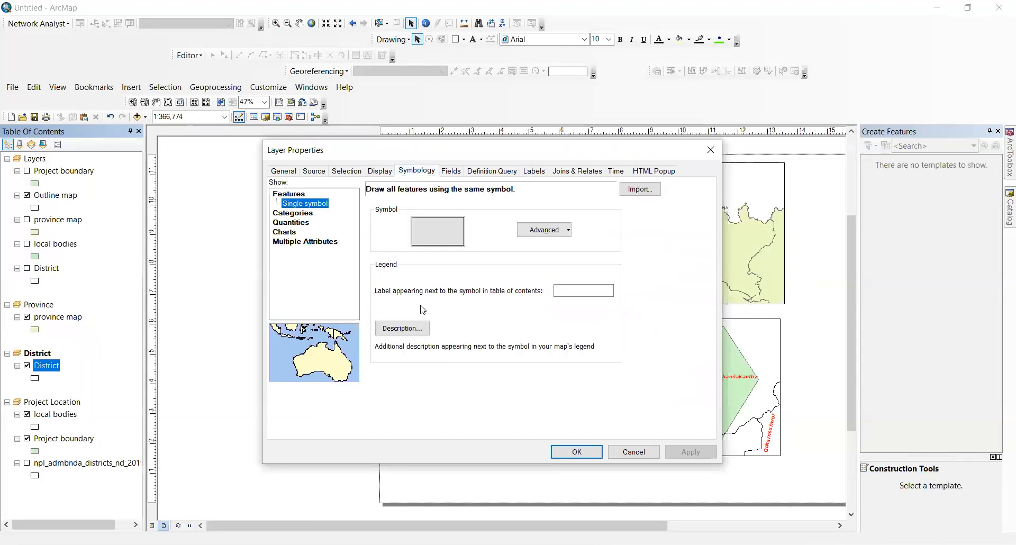
pyautogui.click(294, 213)
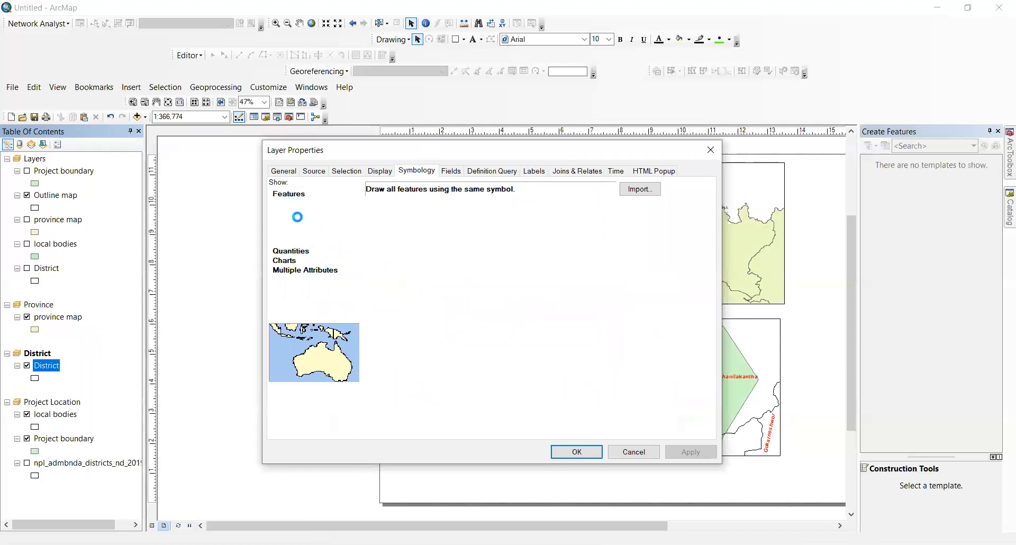
pyautogui.click(475, 218)
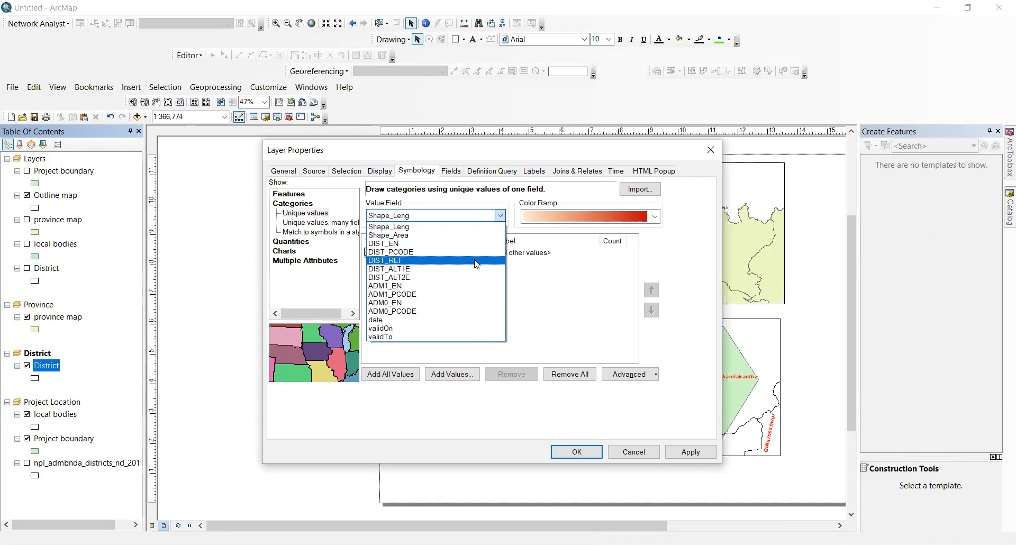
pyautogui.click(473, 288)
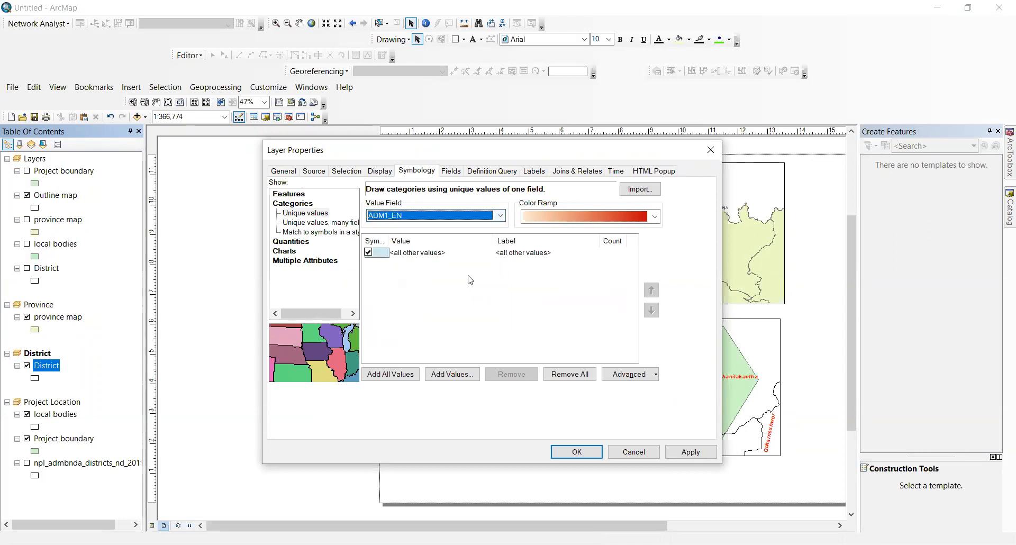
pyautogui.click(369, 253)
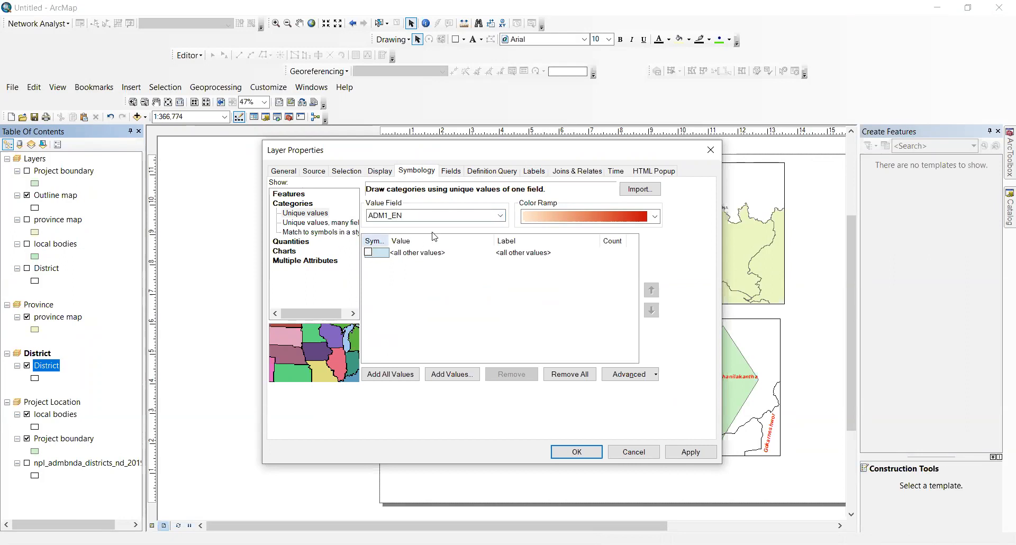
pyautogui.click(401, 375)
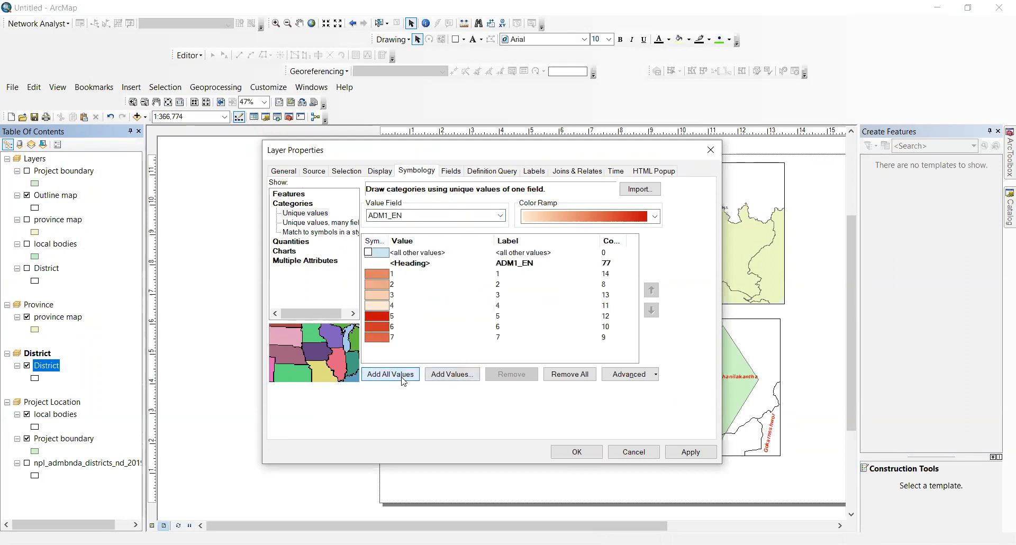
# Step: Switch the unique-value field to DIST_EN, add all district values, then remove them all
pyautogui.click(432, 217)
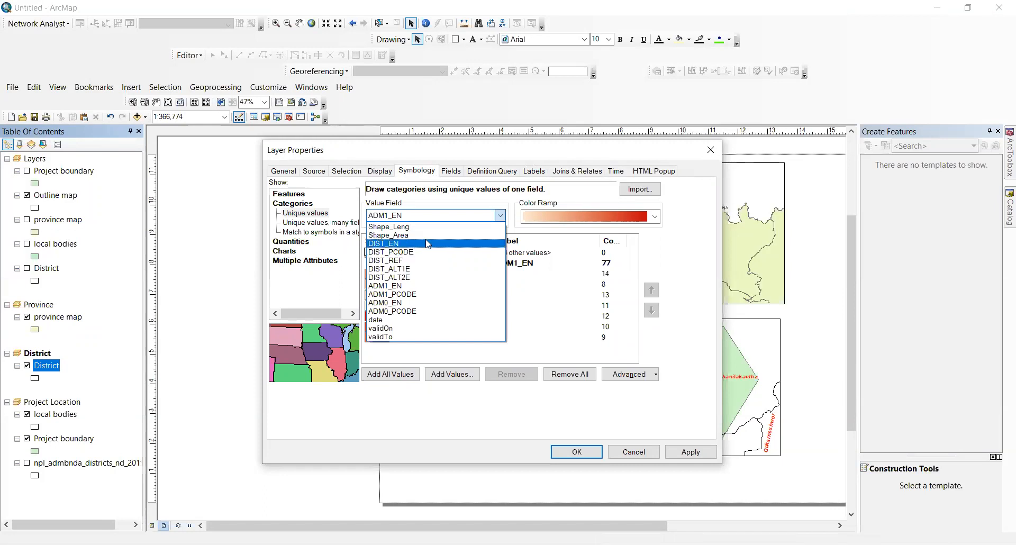
pyautogui.click(424, 246)
pyautogui.click(392, 374)
pyautogui.scroll(-3, 400, 287)
pyautogui.scroll(3, 400, 287)
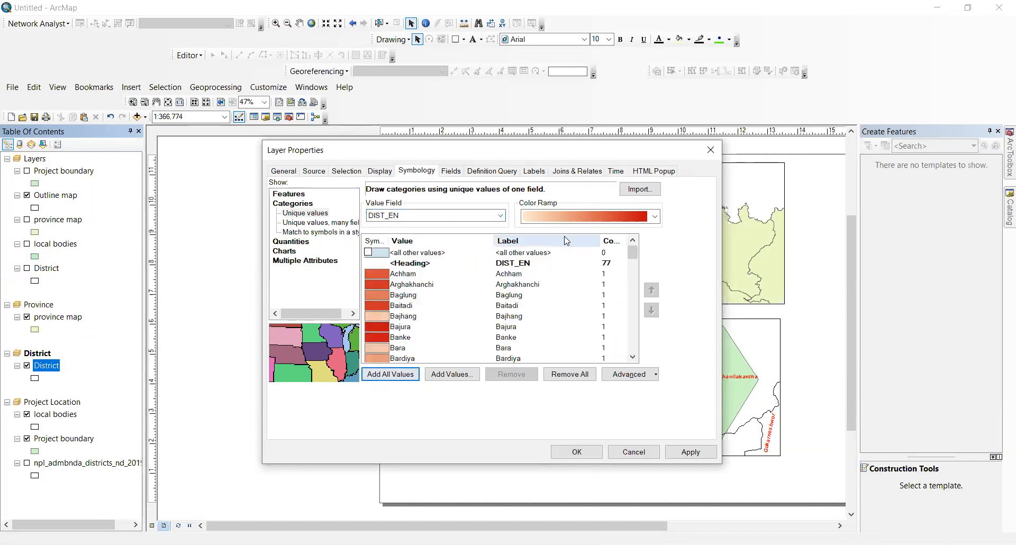
pyautogui.click(601, 214)
pyautogui.scroll(-2, 597, 274)
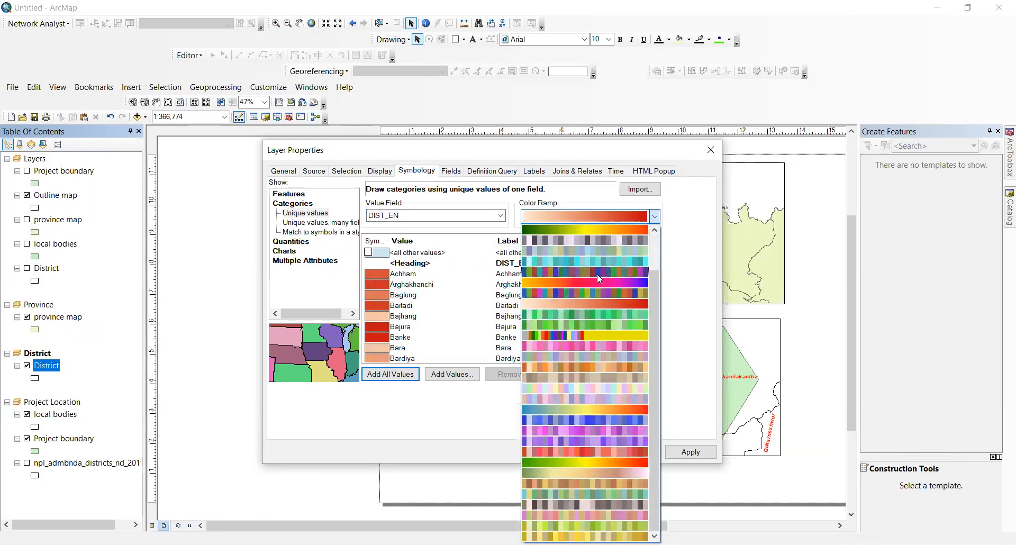
pyautogui.click(654, 217)
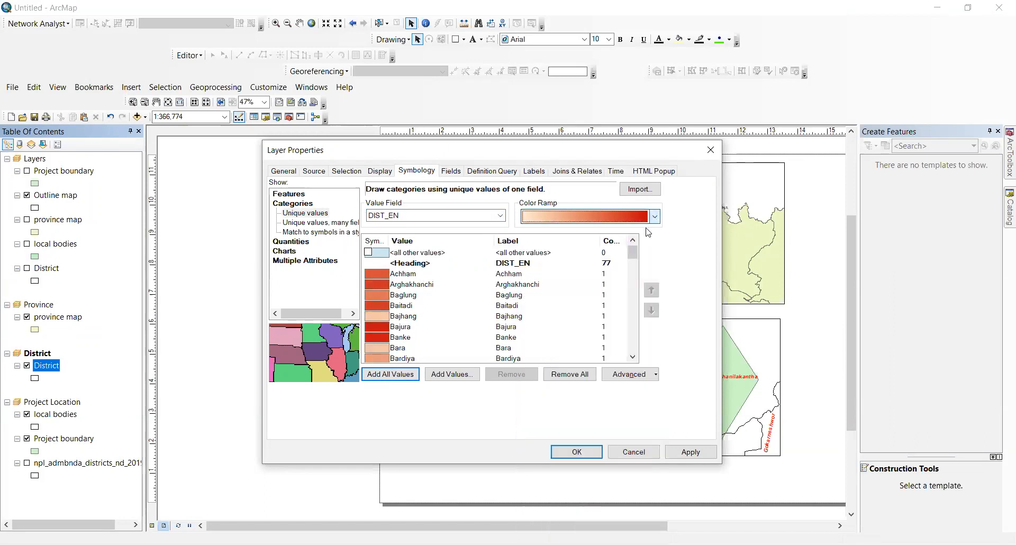
pyautogui.click(370, 250)
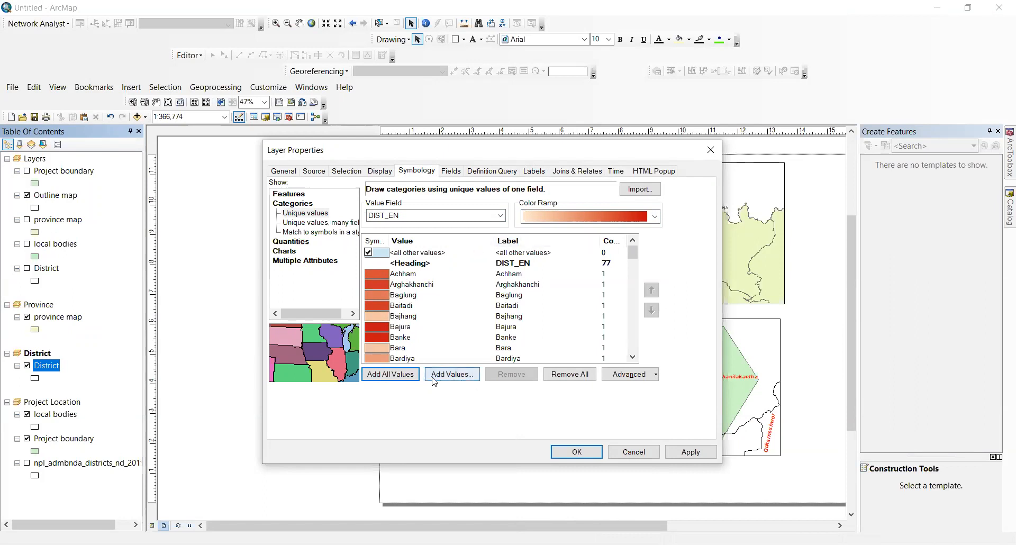
pyautogui.click(570, 374)
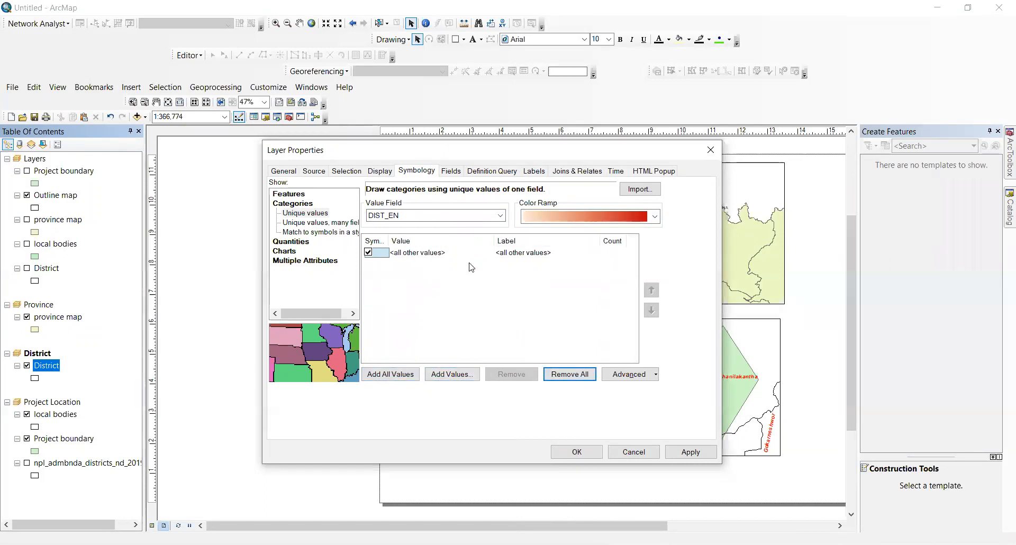
# Step: Add Kathmandu from the DIST_EN value list as the only district category
pyautogui.click(466, 373)
pyautogui.scroll(-12, 438, 293)
pyautogui.scroll(-2, 438, 293)
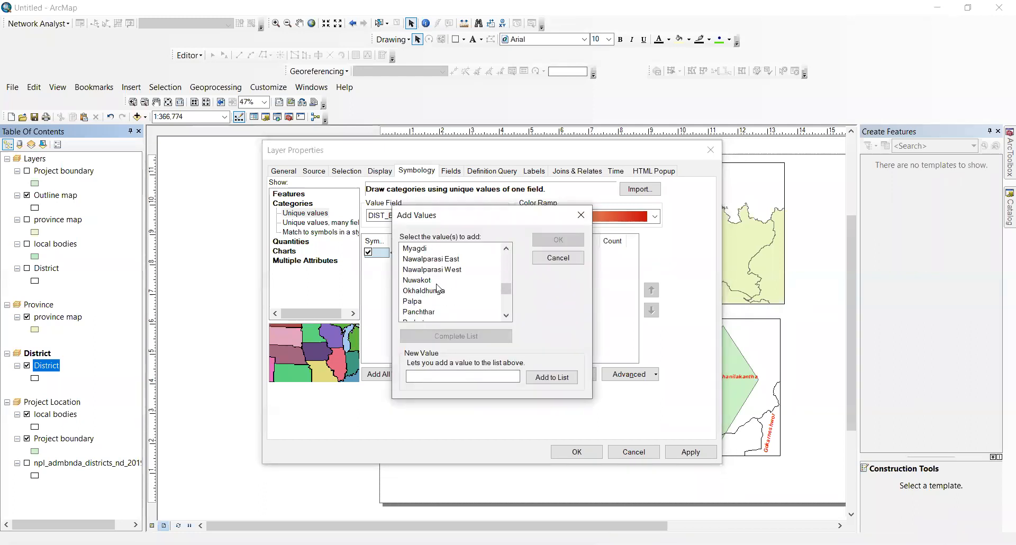
pyautogui.scroll(2, 438, 289)
pyautogui.scroll(-2, 437, 288)
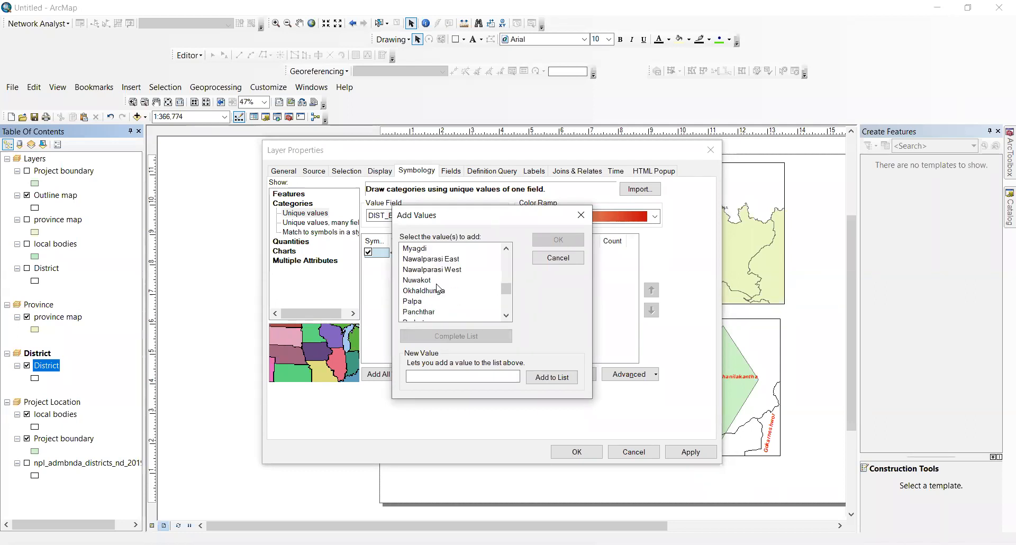
pyautogui.click(481, 34)
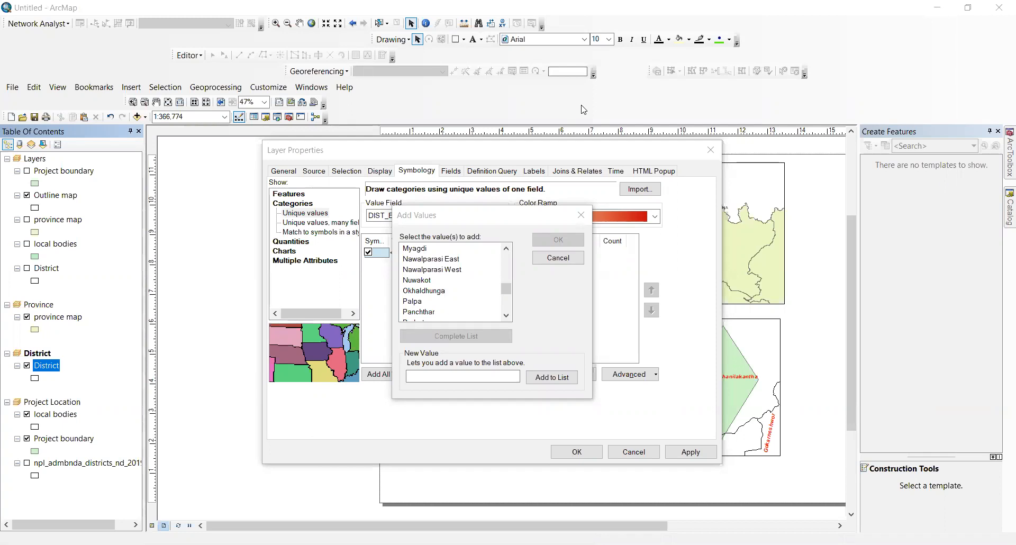
pyautogui.scroll(-7, 486, 312)
pyautogui.scroll(-1, 467, 298)
pyautogui.scroll(13, 467, 298)
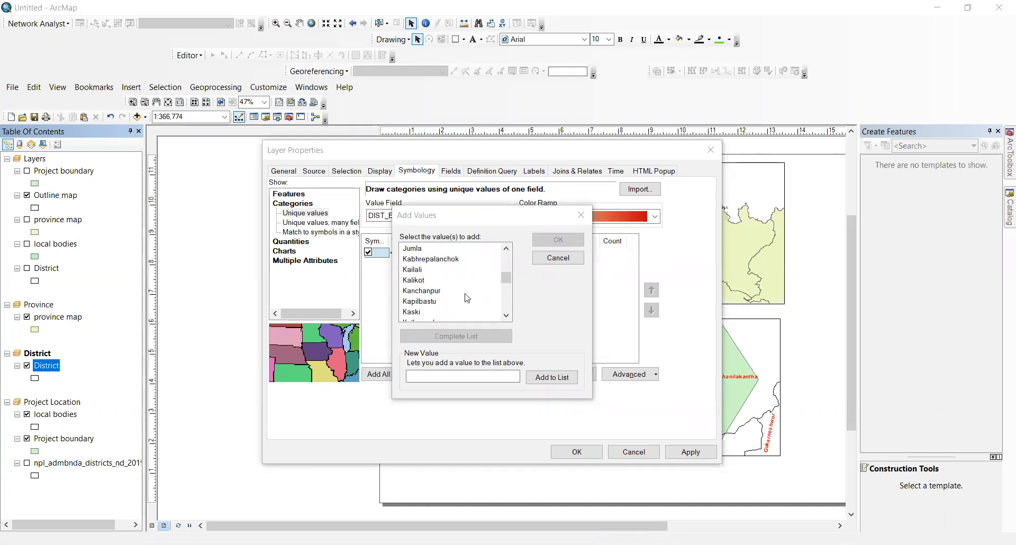
pyautogui.scroll(-1, 450, 300)
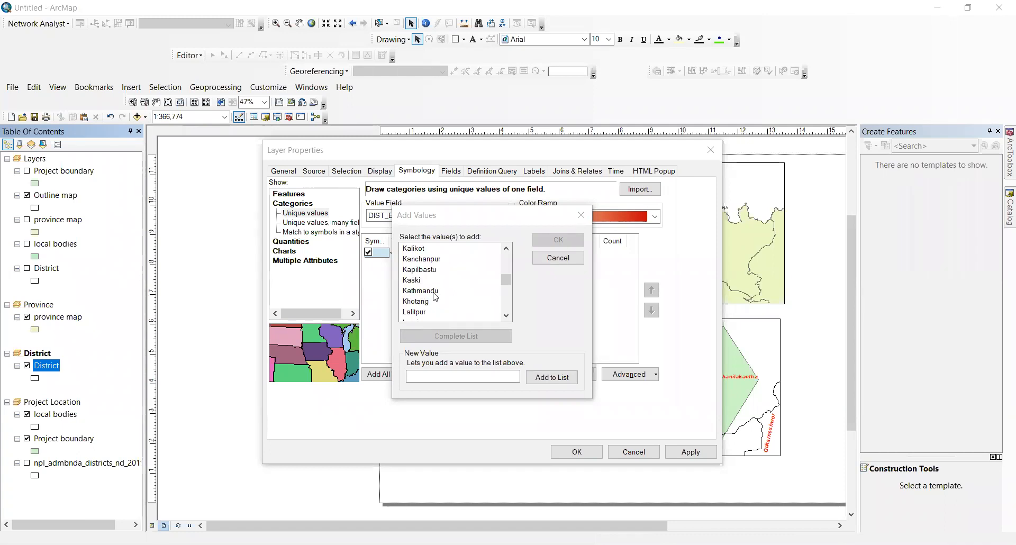
pyautogui.click(435, 292)
pyautogui.click(558, 240)
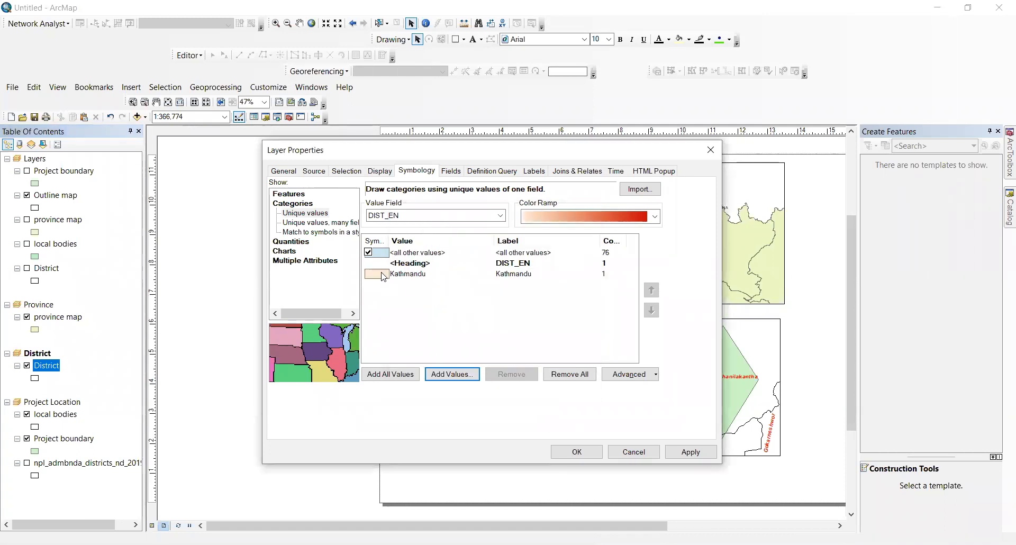
# Step: Give Kathmandu a no-fill symbol with a red outline, apply it, and refresh the layout view
pyautogui.doubleClick(384, 275)
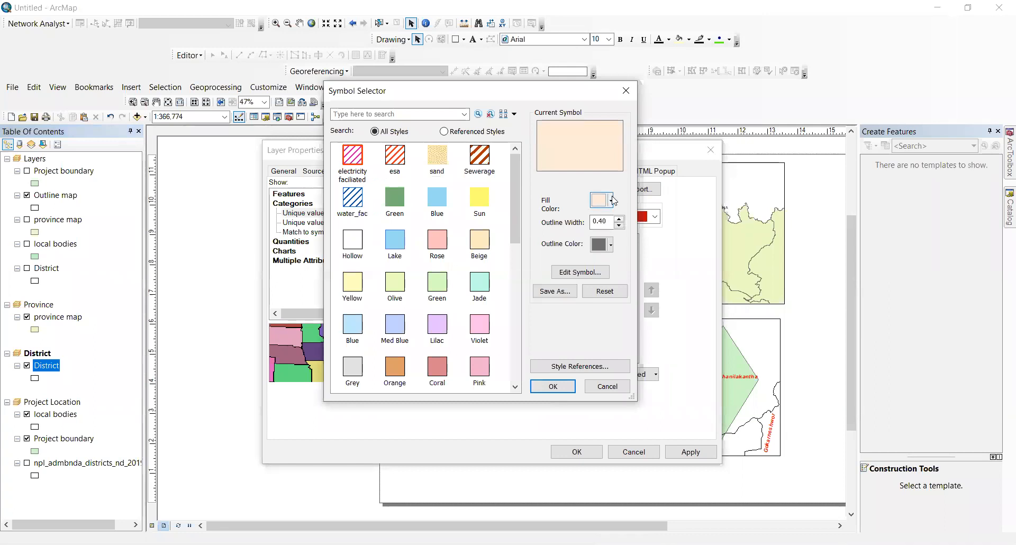
pyautogui.click(612, 200)
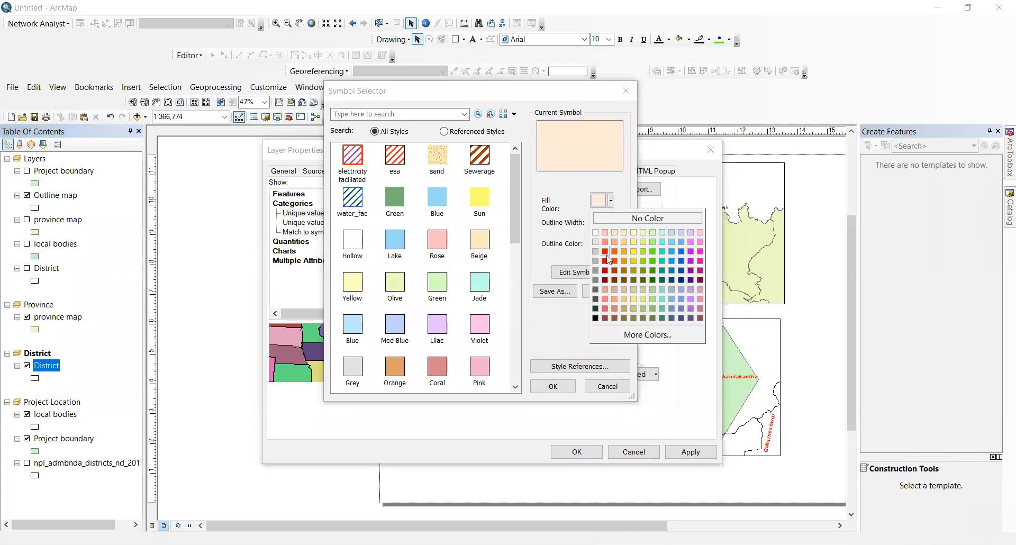
pyautogui.click(609, 219)
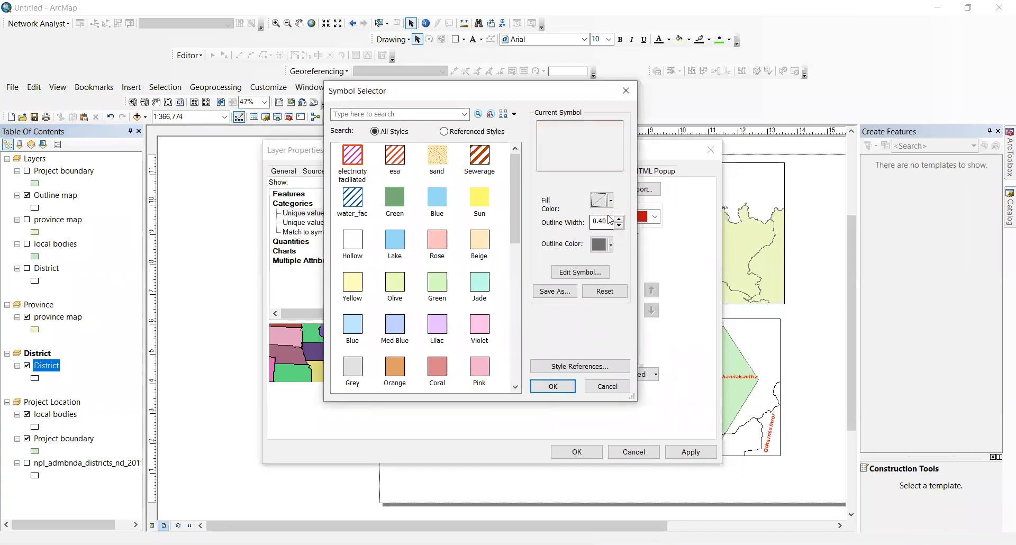
pyautogui.click(611, 248)
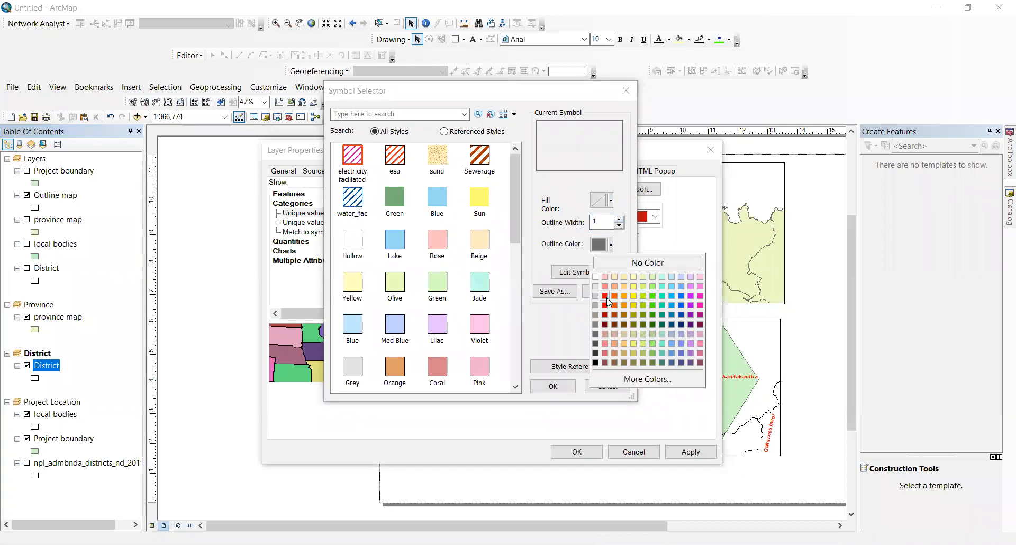
pyautogui.click(605, 297)
pyautogui.click(553, 386)
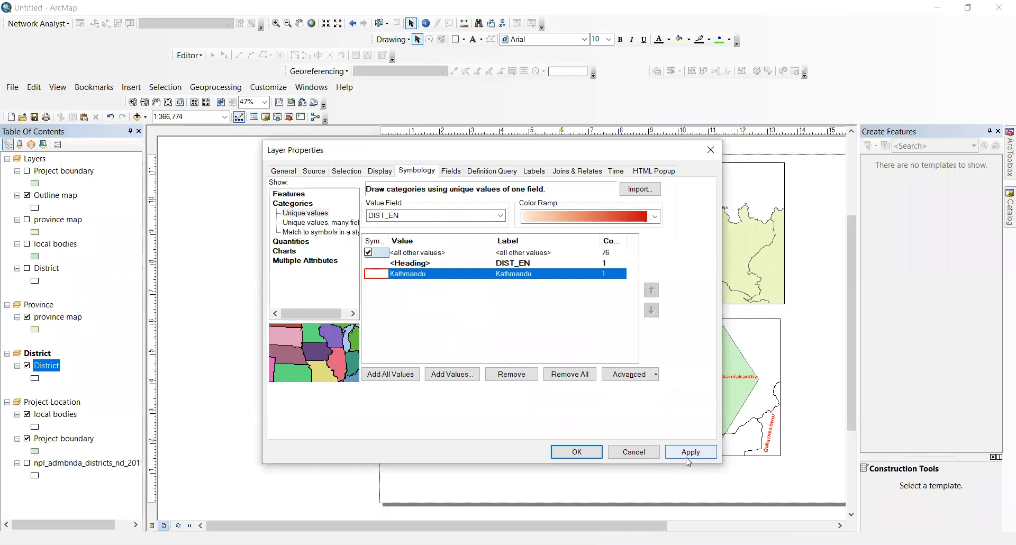
pyautogui.click(687, 456)
pyautogui.click(576, 452)
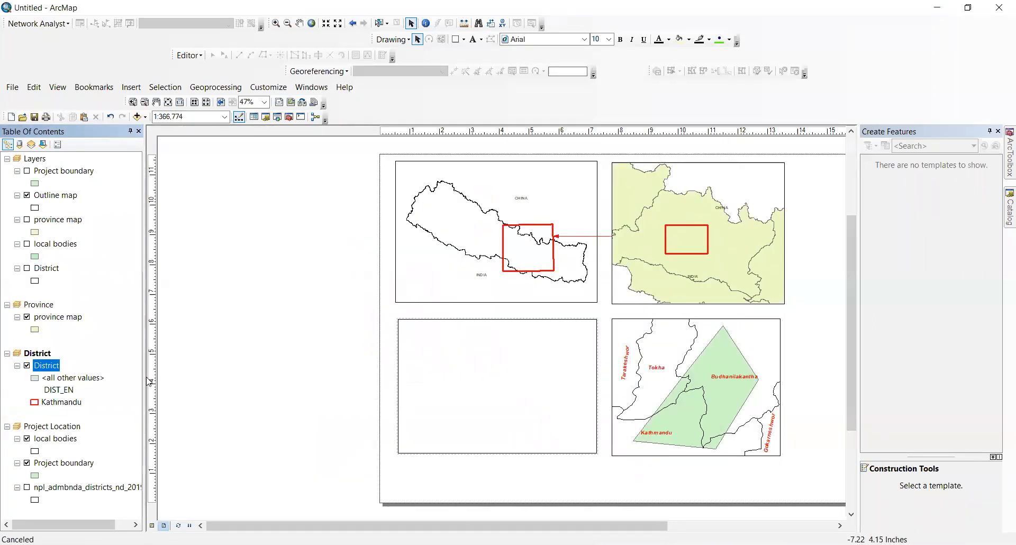
pyautogui.click(178, 526)
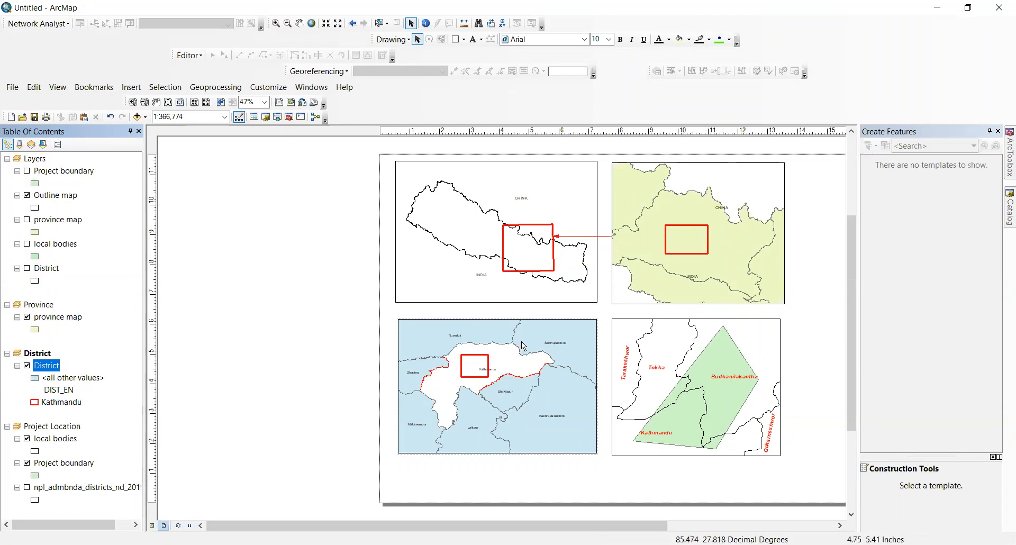
# Step: Set the <all other values> district symbol to No Color fill
pyautogui.doubleClick(38, 377)
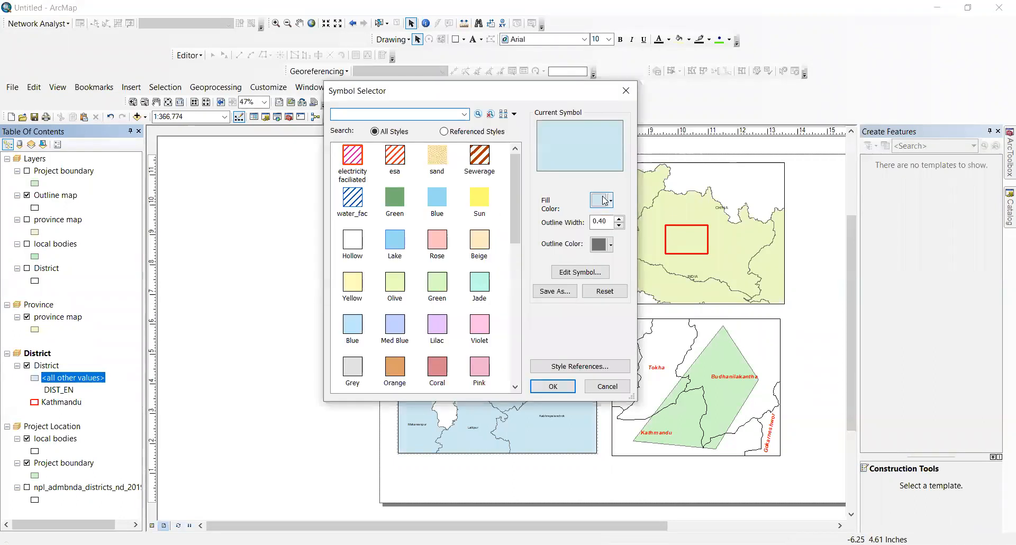
pyautogui.click(609, 200)
pyautogui.click(646, 215)
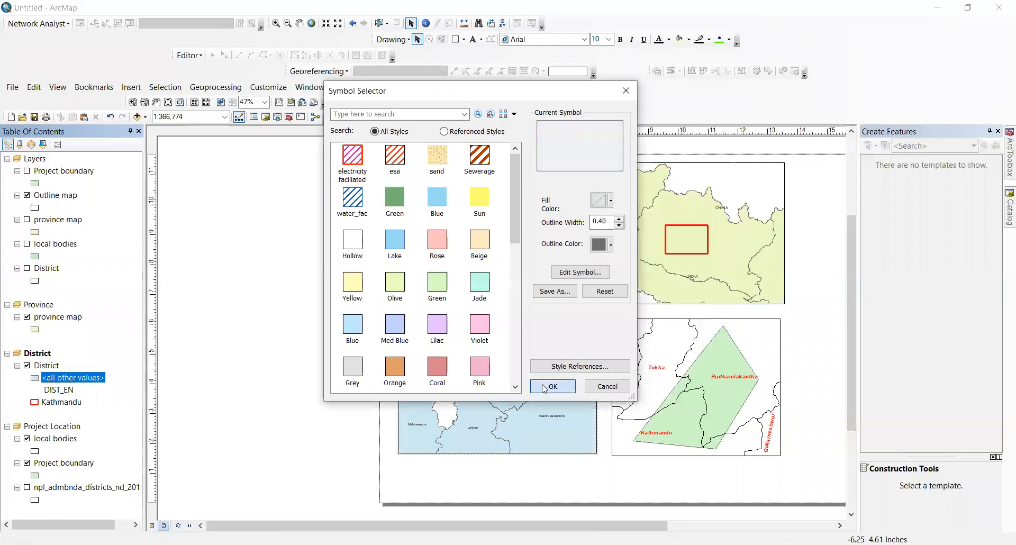
pyautogui.click(550, 386)
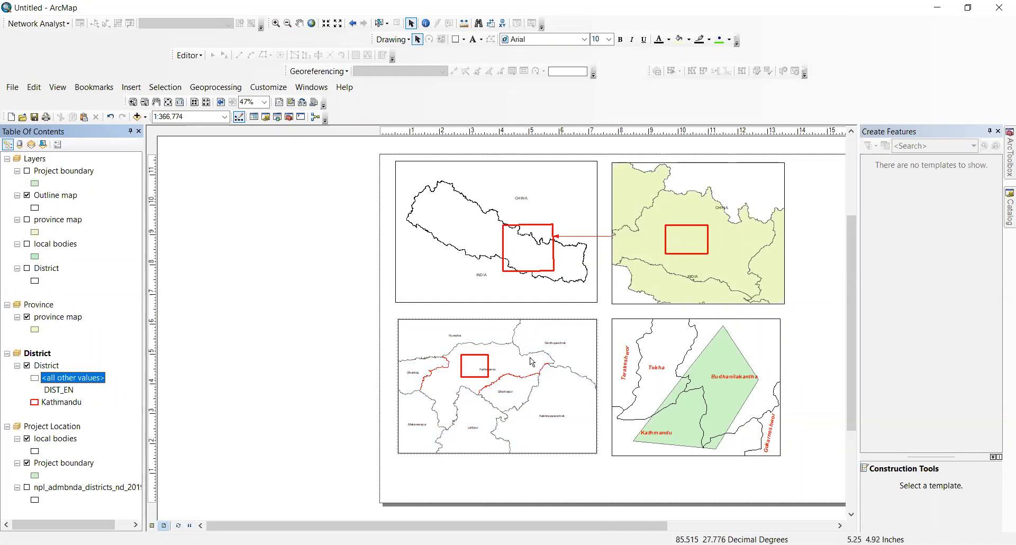
# Step: Set Kathmandu's red outline width to 3
pyautogui.click(35, 402)
pyautogui.click(619, 219)
pyautogui.click(552, 387)
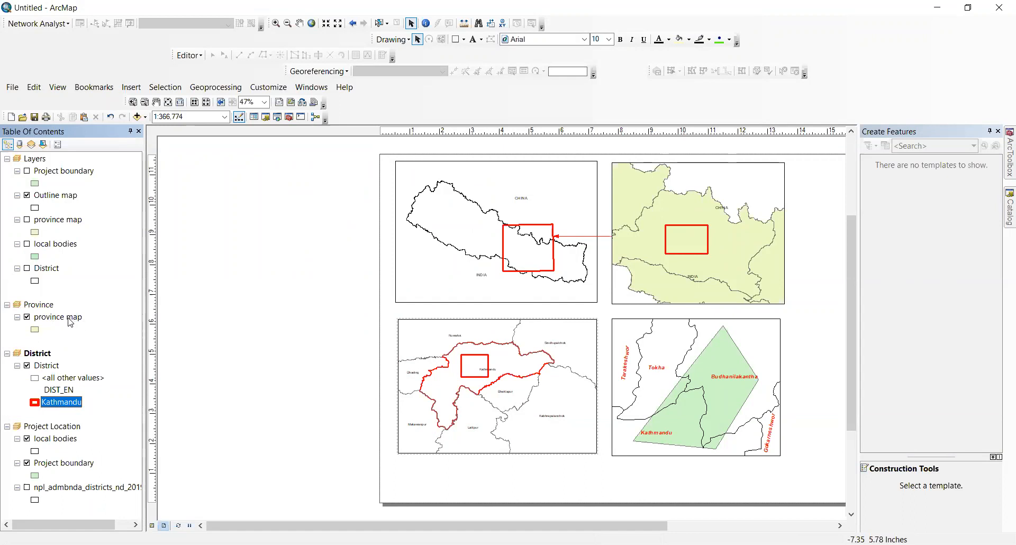
# Step: Activate the Province data frame and open the province layer's properties
pyautogui.rightClick(51, 307)
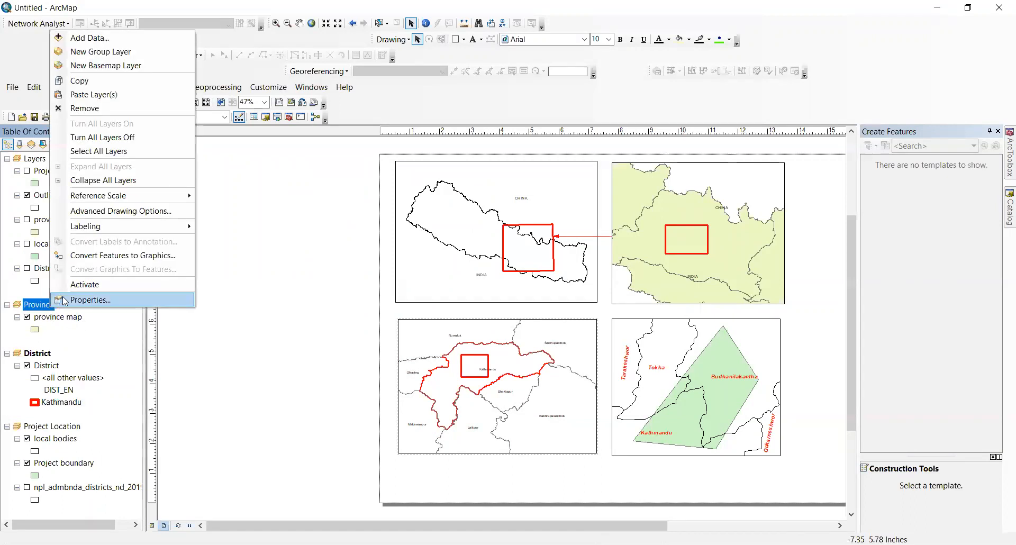
pyautogui.click(74, 285)
pyautogui.rightClick(62, 317)
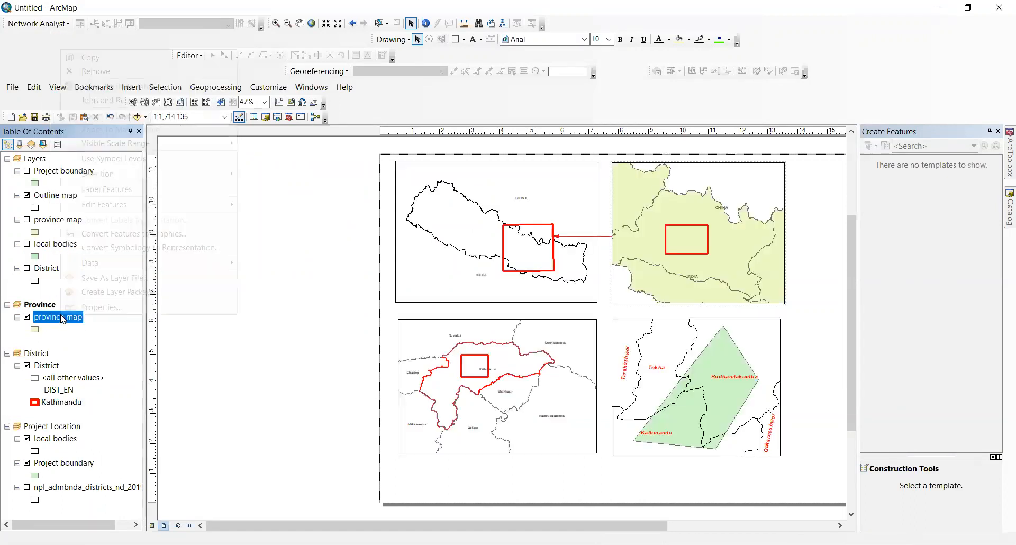
pyautogui.click(85, 306)
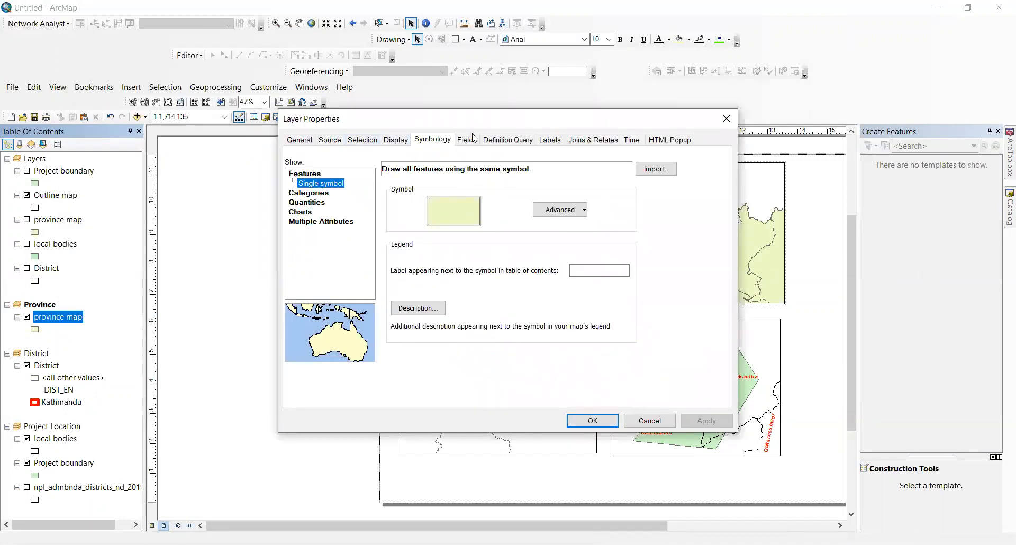
# Step: Symbolise provinces by unique values on ADM1_EN with province 3 as the only category
pyautogui.click(310, 193)
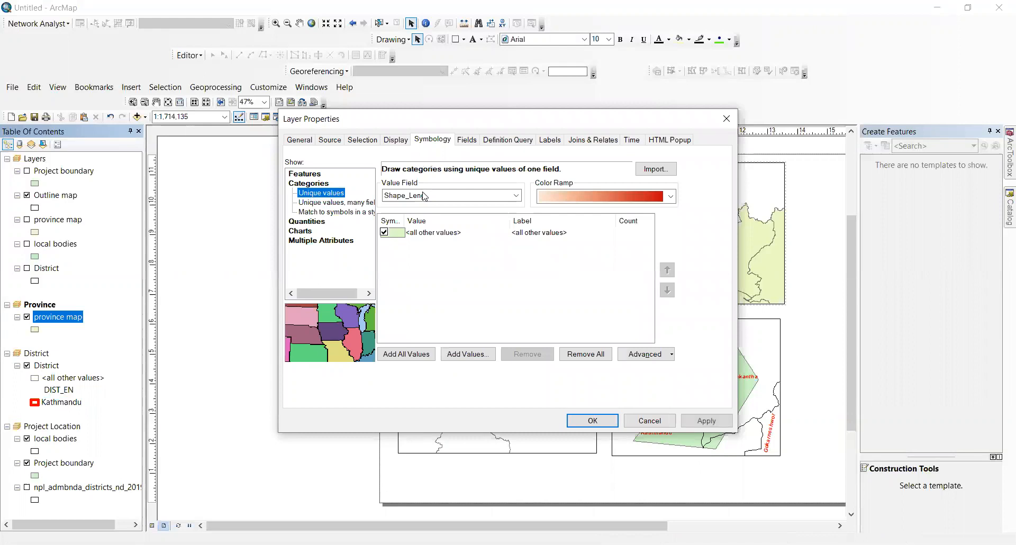
pyautogui.click(438, 196)
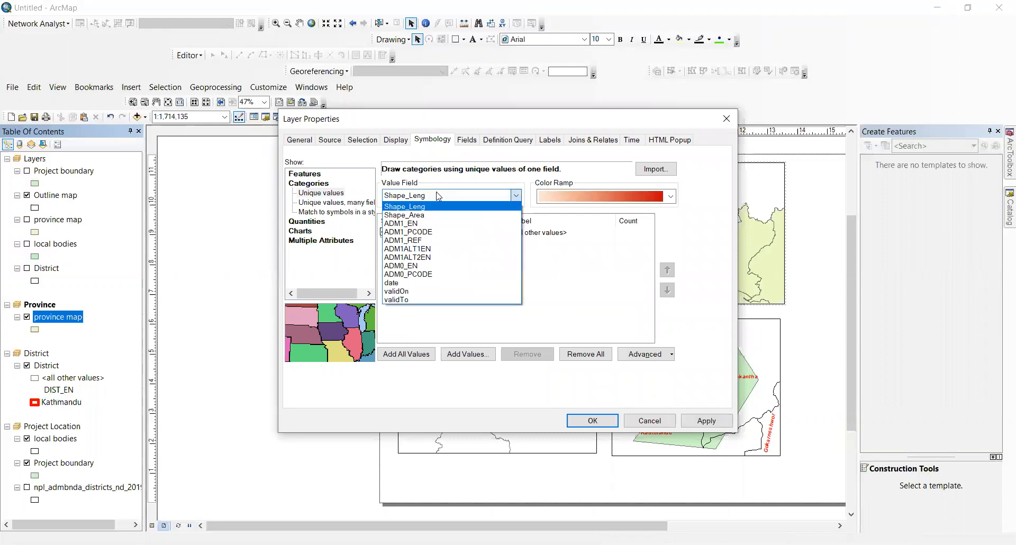
pyautogui.click(432, 223)
pyautogui.click(461, 354)
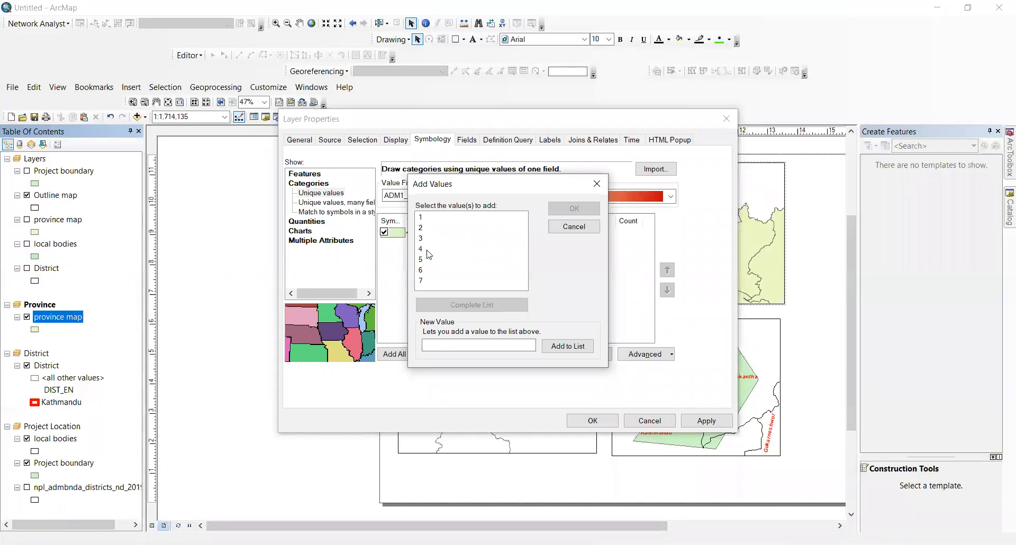
pyautogui.click(420, 238)
pyautogui.click(574, 208)
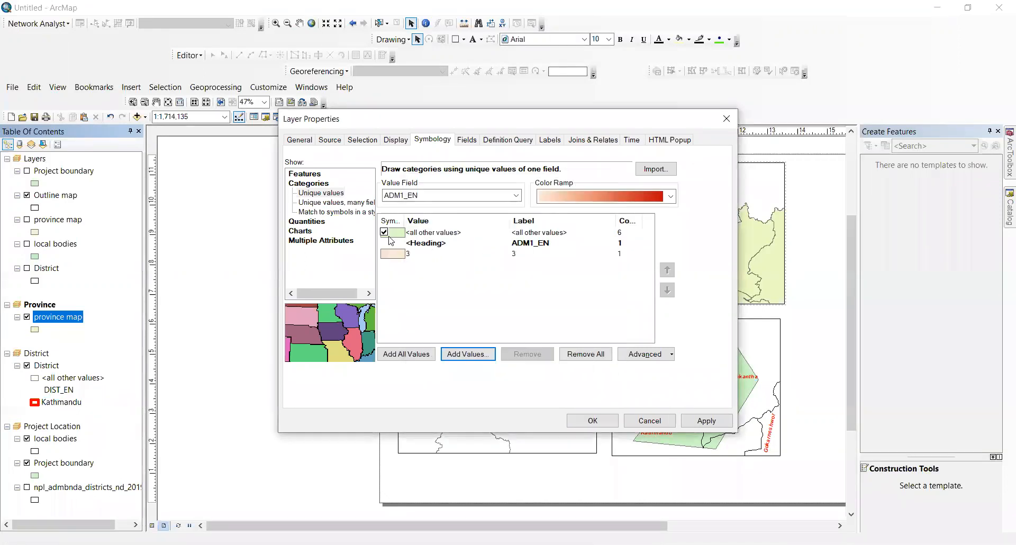
pyautogui.click(398, 255)
# Step: Give province 3 a no-fill symbol with a red outline of width 3 and apply it
pyautogui.doubleClick(398, 255)
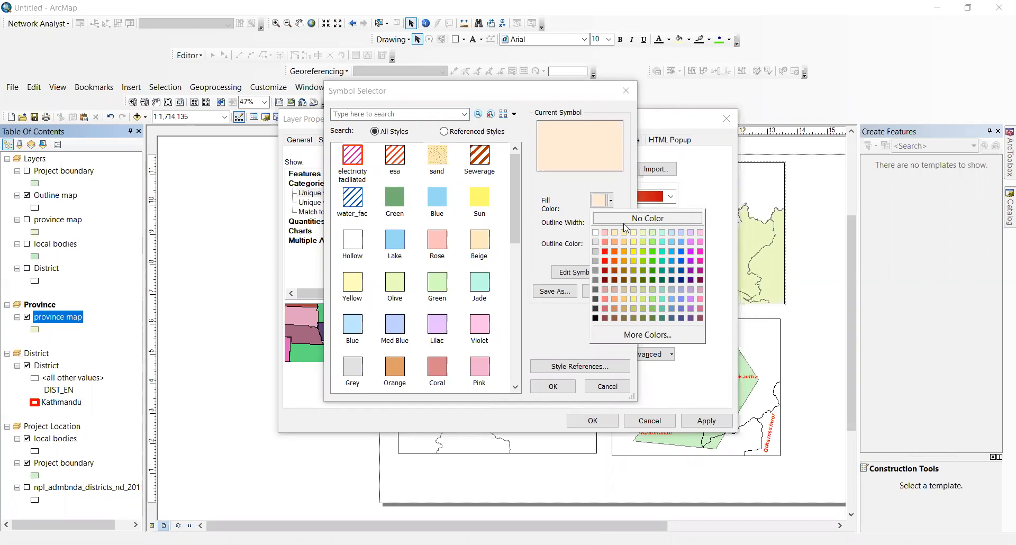
pyautogui.click(625, 222)
pyautogui.click(603, 243)
pyautogui.click(605, 295)
pyautogui.click(619, 219)
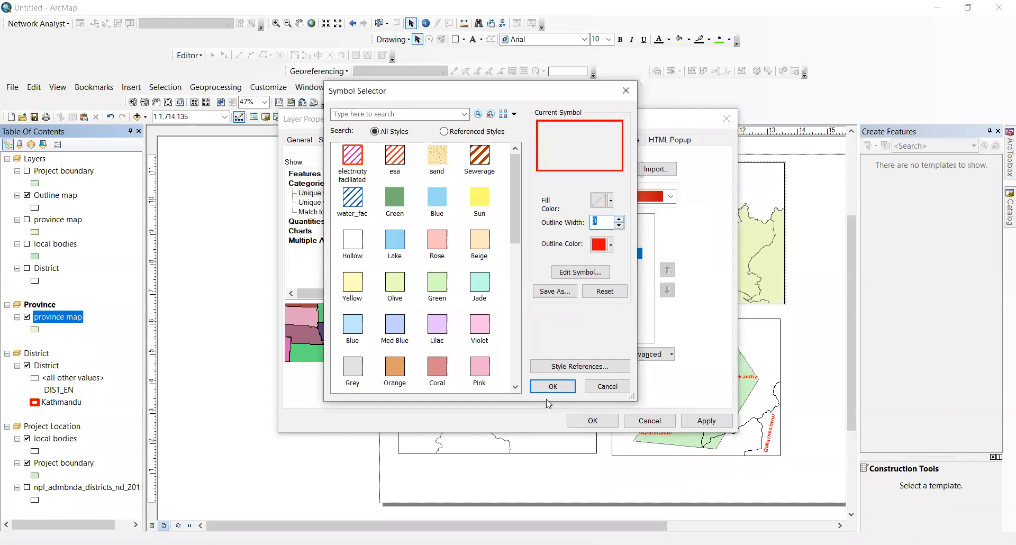
pyautogui.click(552, 386)
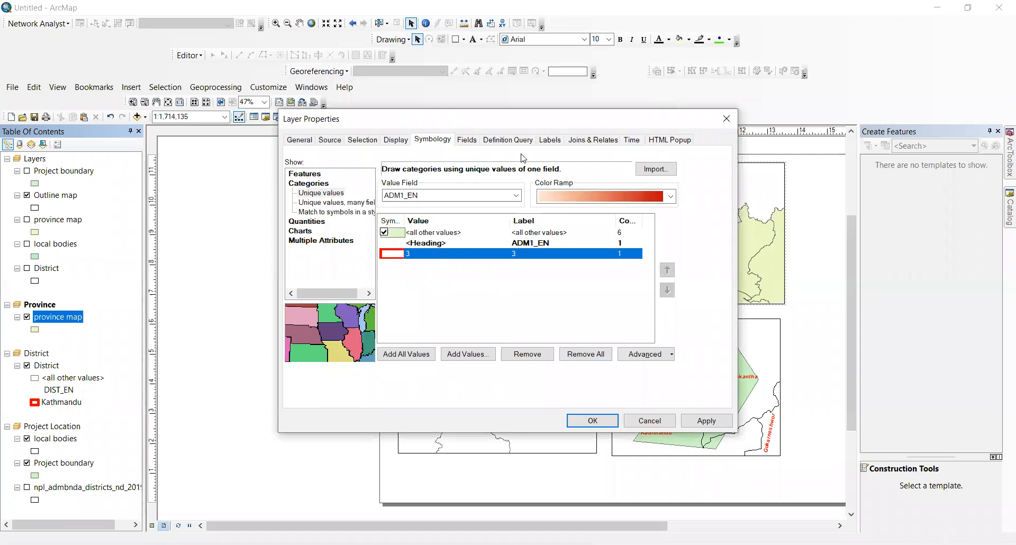
pyautogui.click(706, 421)
pyautogui.click(592, 419)
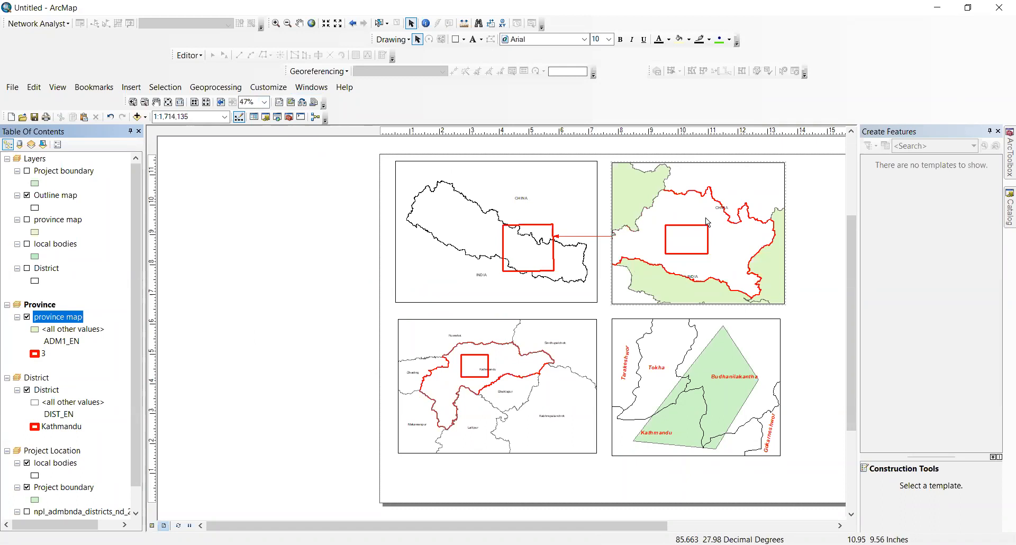
# Step: Zoom out the top-right province frame to about 1:3,449,433 so Province 3 fits
pyautogui.click(287, 24)
pyautogui.moveTo(656, 193); pyautogui.dragTo(741, 272)
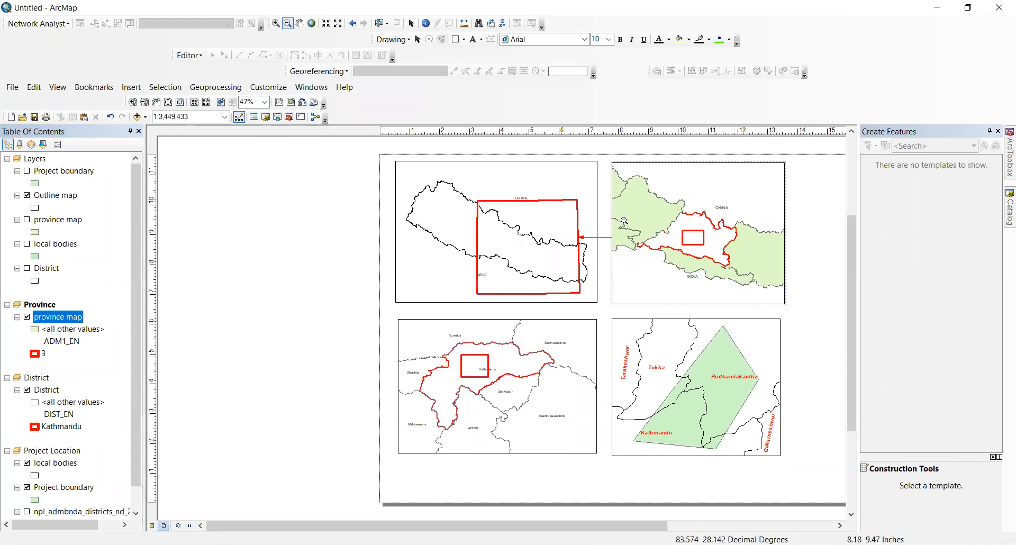
pyautogui.rightClick(38, 353)
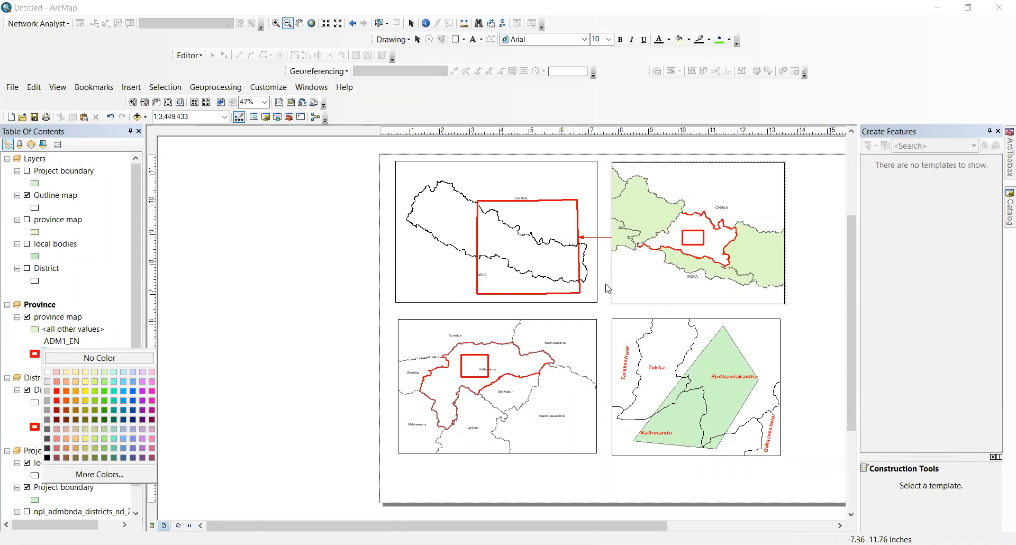
pyautogui.rightClick(51, 318)
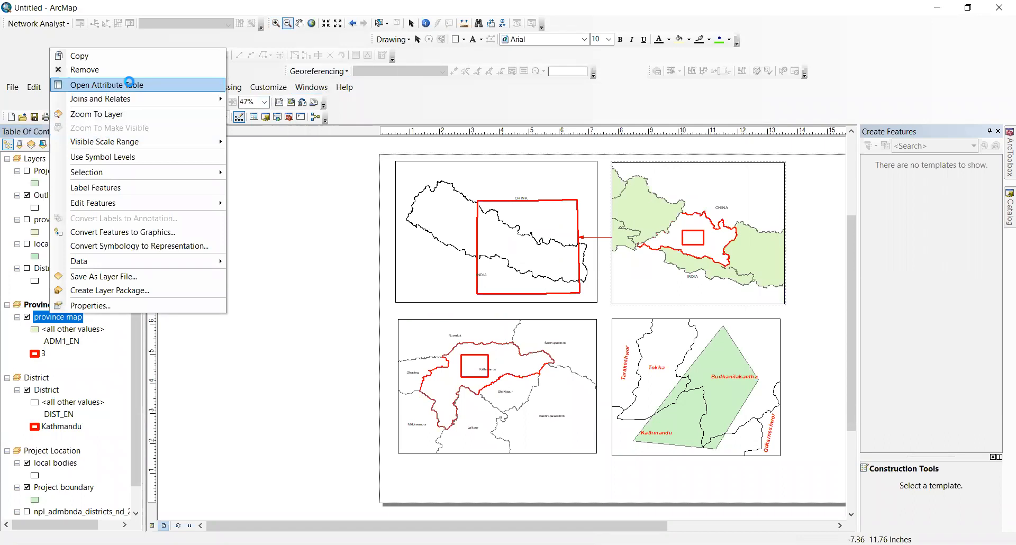
# Step: From the province attribute table, zoom the map to the province 3 record
pyautogui.click(129, 84)
pyautogui.moveTo(263, 94); pyautogui.dragTo(265, 158)
pyautogui.click(268, 152)
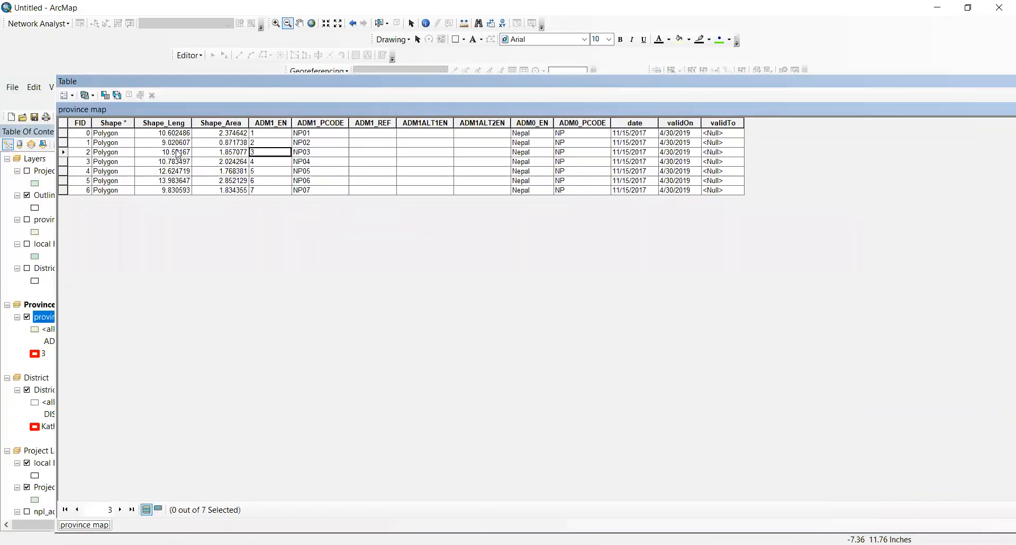
pyautogui.click(63, 153)
pyautogui.rightClick(66, 153)
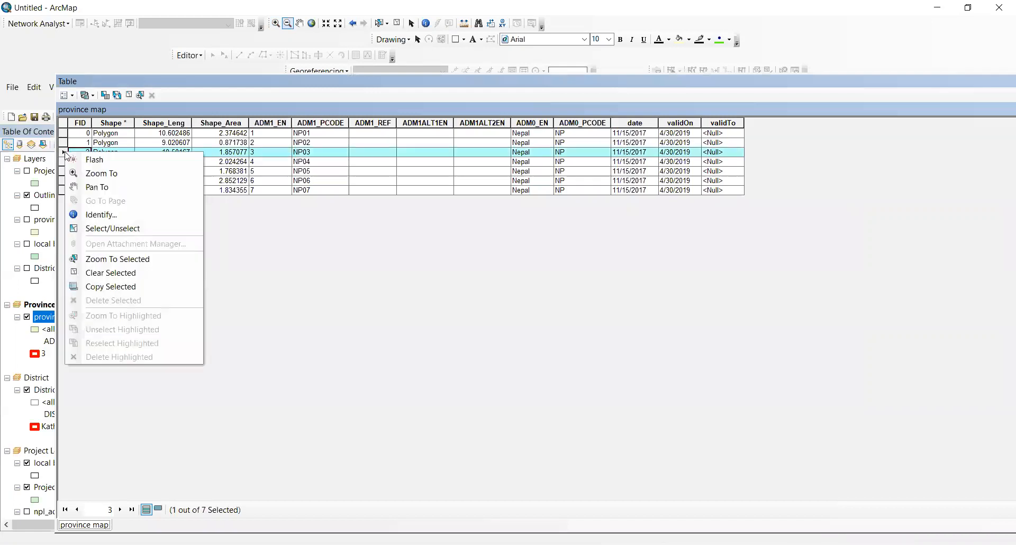
pyautogui.click(84, 173)
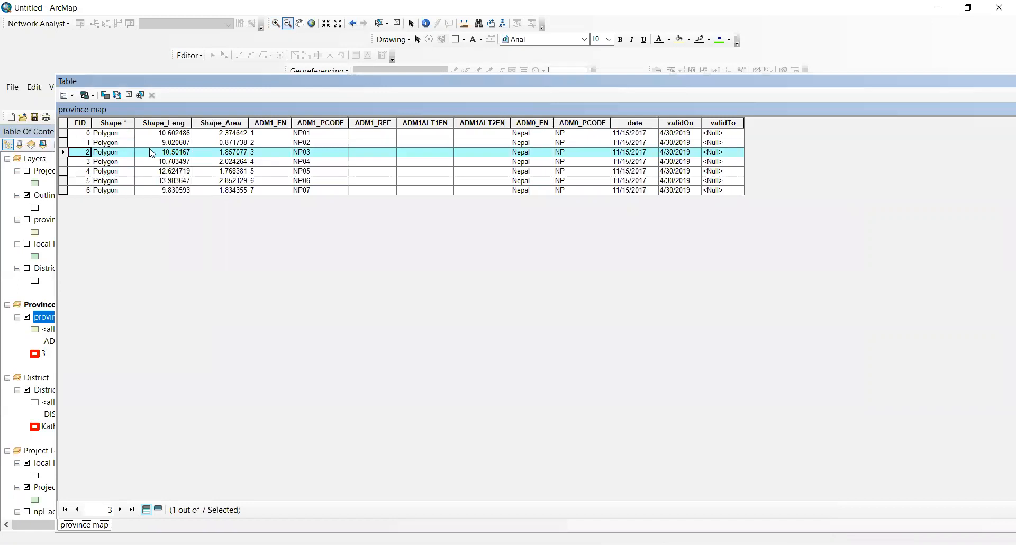
# Step: Close the province attribute table and clear the selected features
pyautogui.rightClick(65, 154)
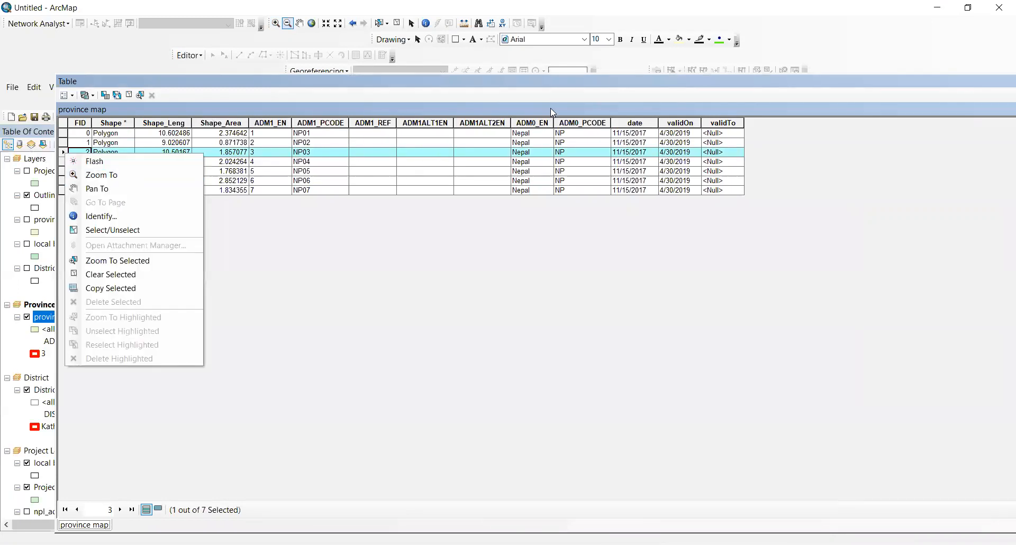
pyautogui.moveTo(550, 82); pyautogui.dragTo(319, 85)
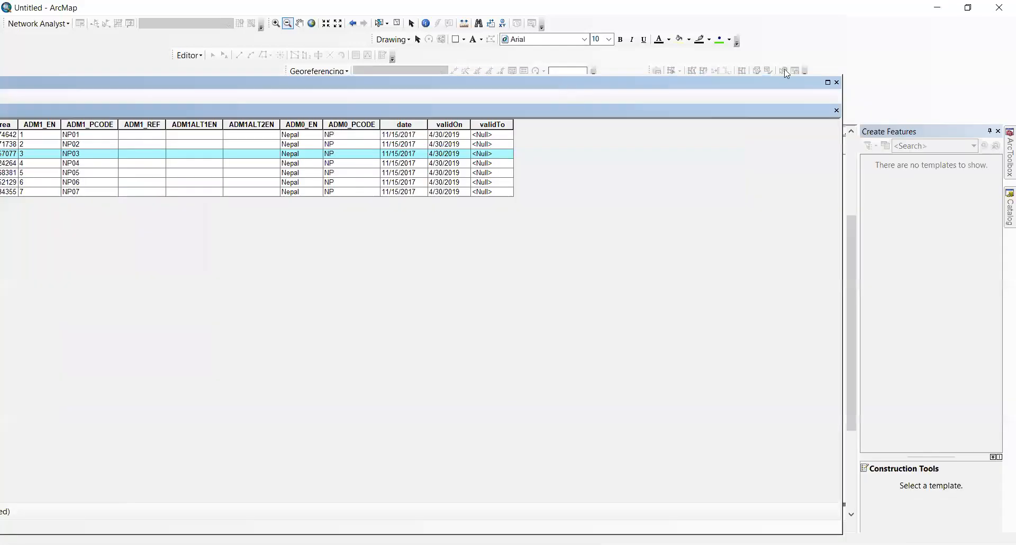
pyautogui.click(837, 83)
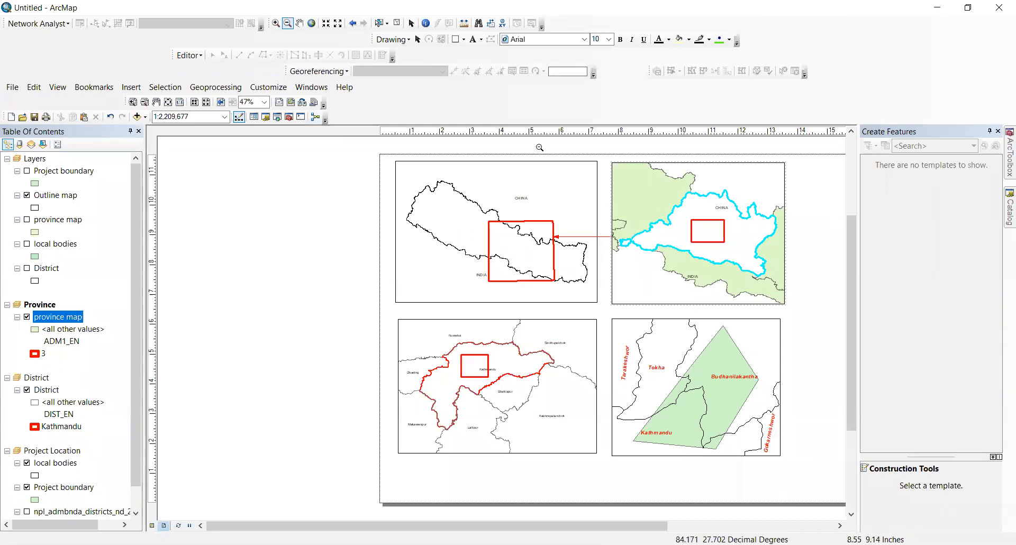
pyautogui.click(394, 25)
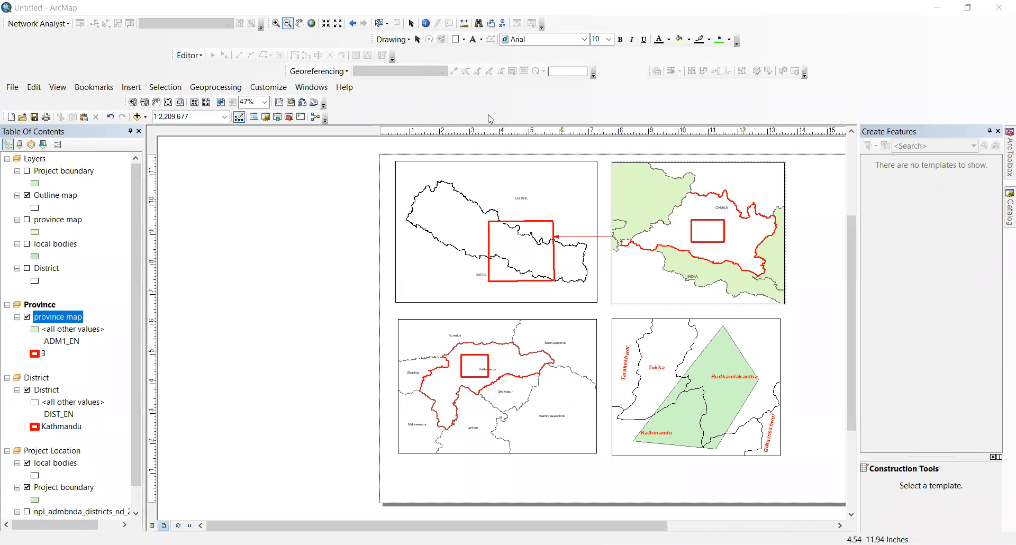
# Step: Activate the District data frame from the Table of Contents
pyautogui.scroll(-1, 106, 423)
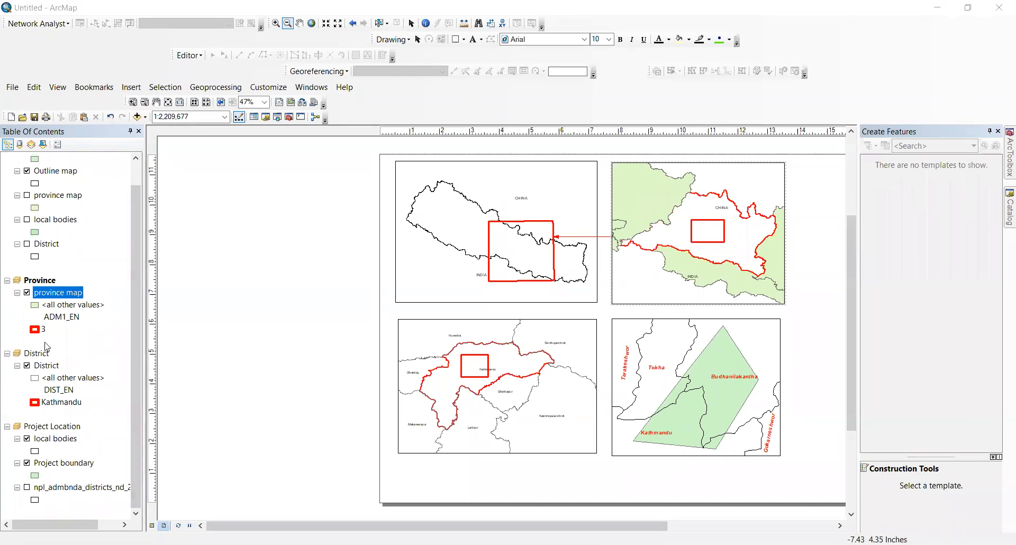
pyautogui.click(35, 354)
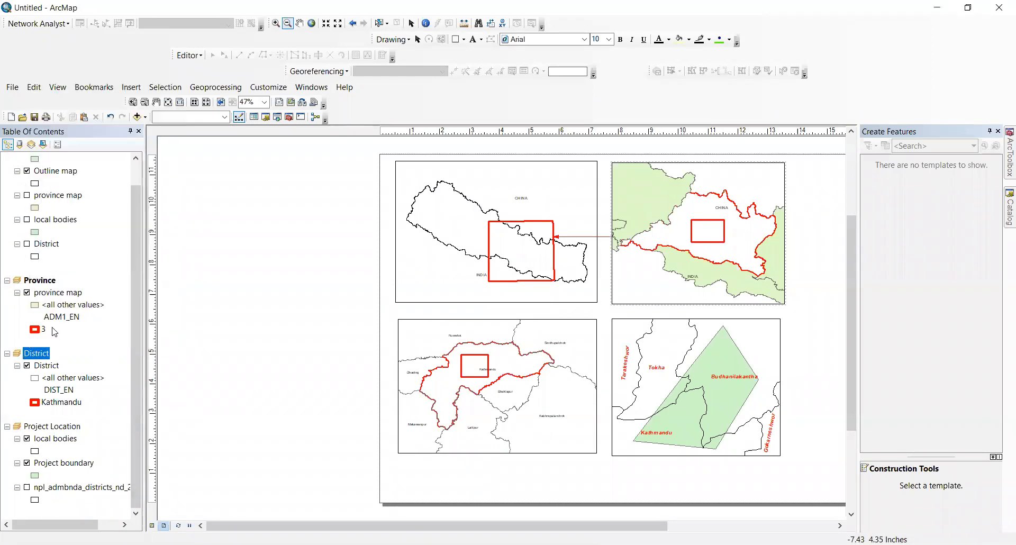
# Step: Select the Kathmandu row in the District attribute table, zoom to it, and move the table aside
pyautogui.rightClick(33, 358)
pyautogui.rightClick(54, 367)
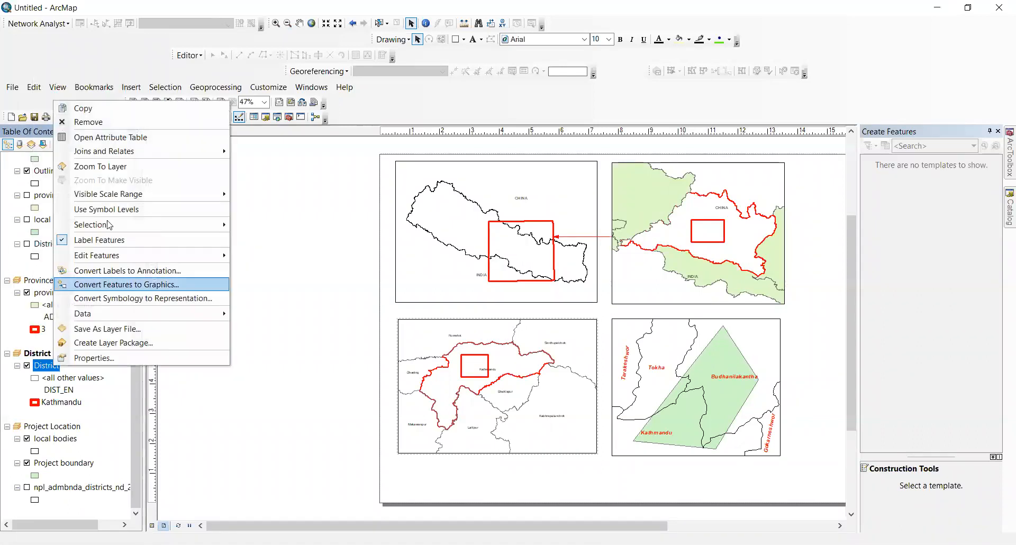
pyautogui.click(117, 139)
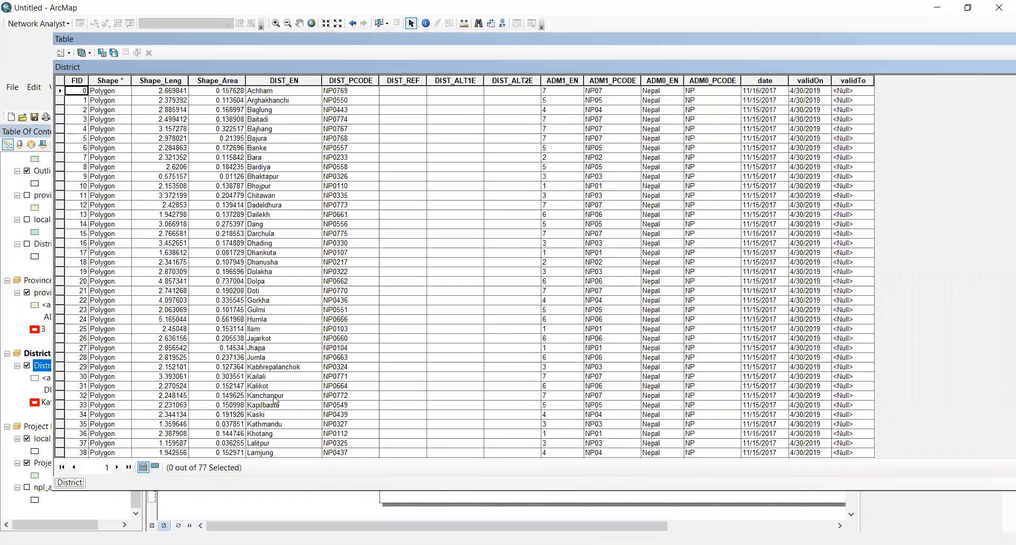
pyautogui.click(61, 425)
pyautogui.rightClick(62, 425)
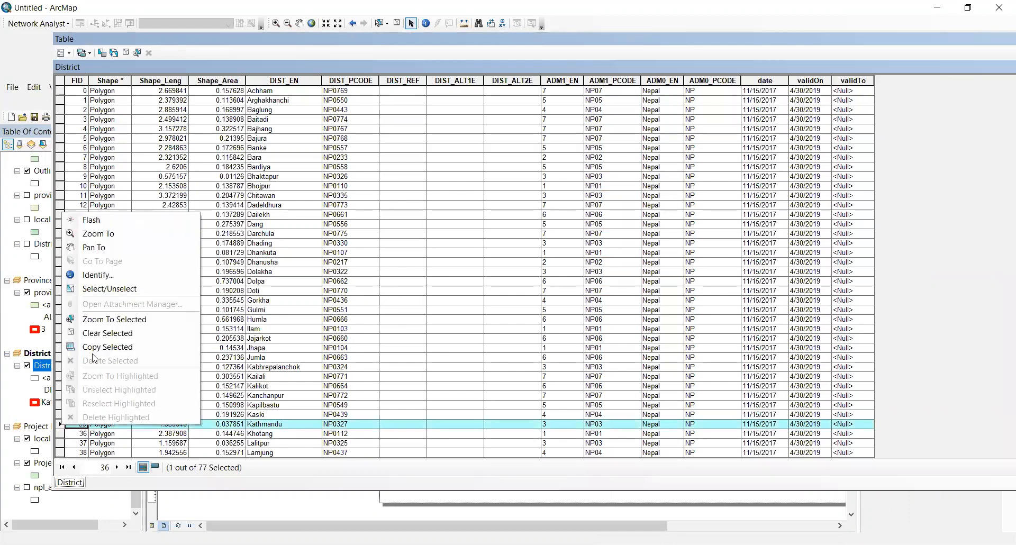
pyautogui.click(124, 233)
pyautogui.moveTo(427, 37); pyautogui.dragTo(512, 143)
pyautogui.moveTo(582, 125); pyautogui.dragTo(608, 128)
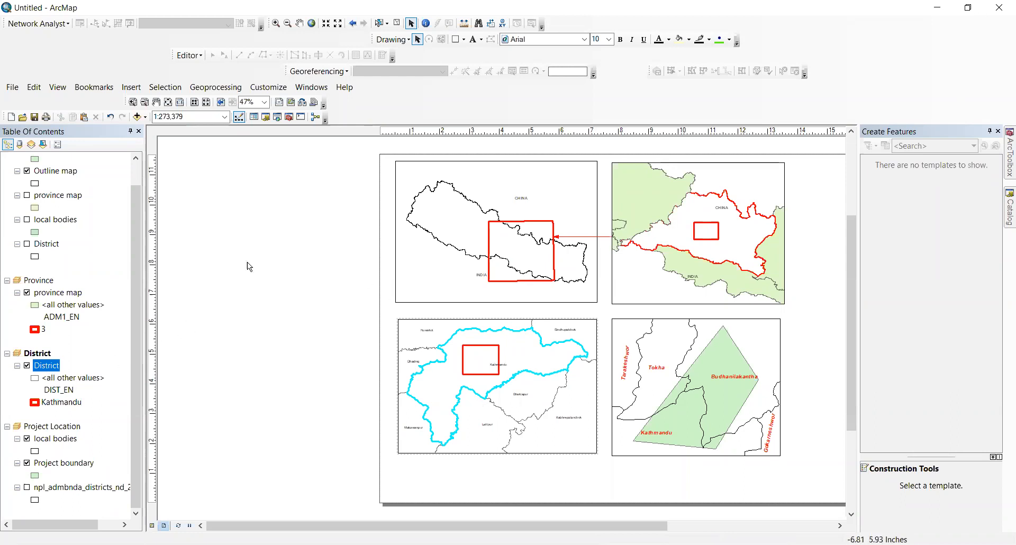
# Step: Clear the Kathmandu selection, activate the District map frame, and zoom out around Kathmandu
pyautogui.click(396, 22)
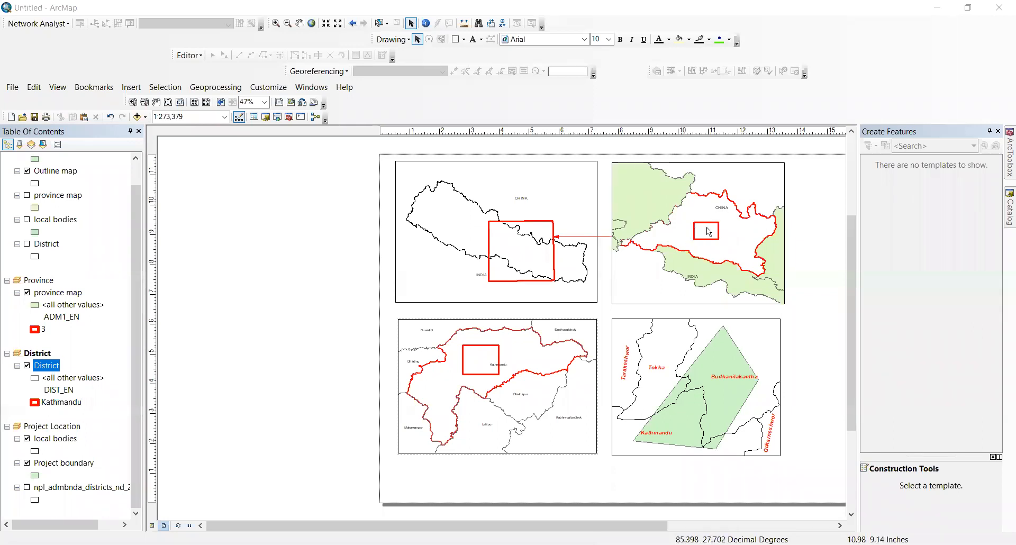
pyautogui.doubleClick(518, 369)
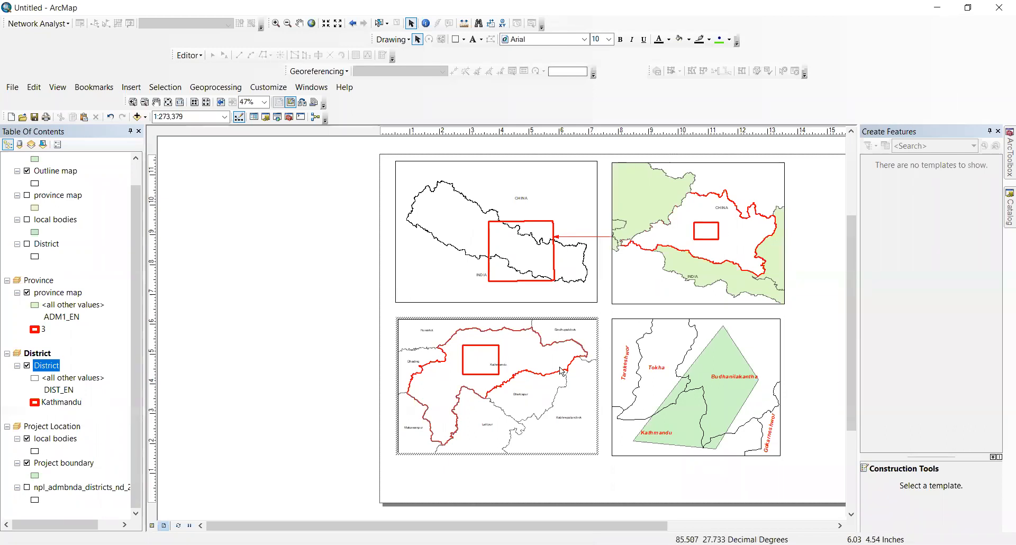
pyautogui.click(287, 24)
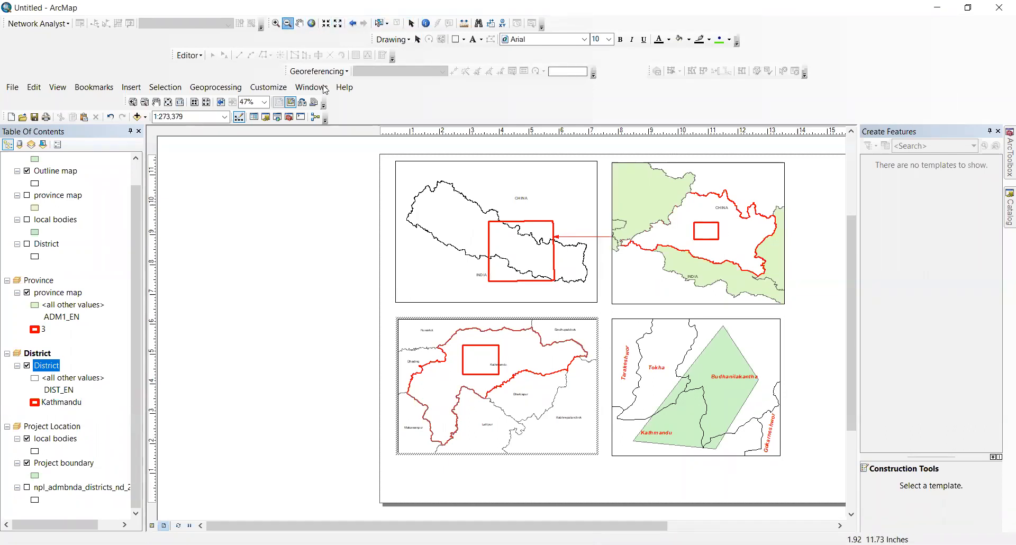
pyautogui.moveTo(451, 347); pyautogui.dragTo(553, 402)
# Step: Zoom back in and pan so Kathmandu sits centred among neighbouring districts at 1:354,091
pyautogui.click(275, 23)
pyautogui.moveTo(458, 333); pyautogui.dragTo(561, 405)
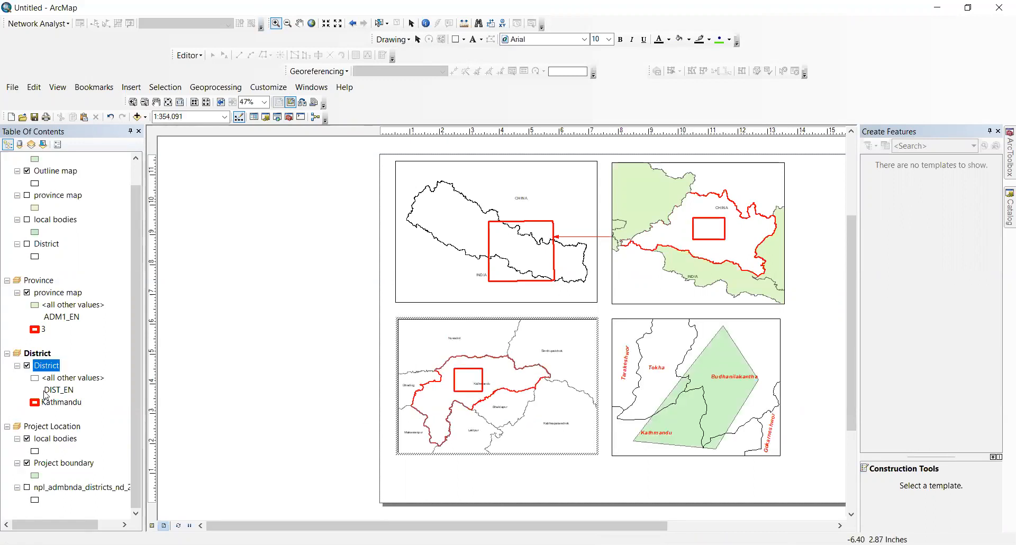
pyautogui.click(300, 23)
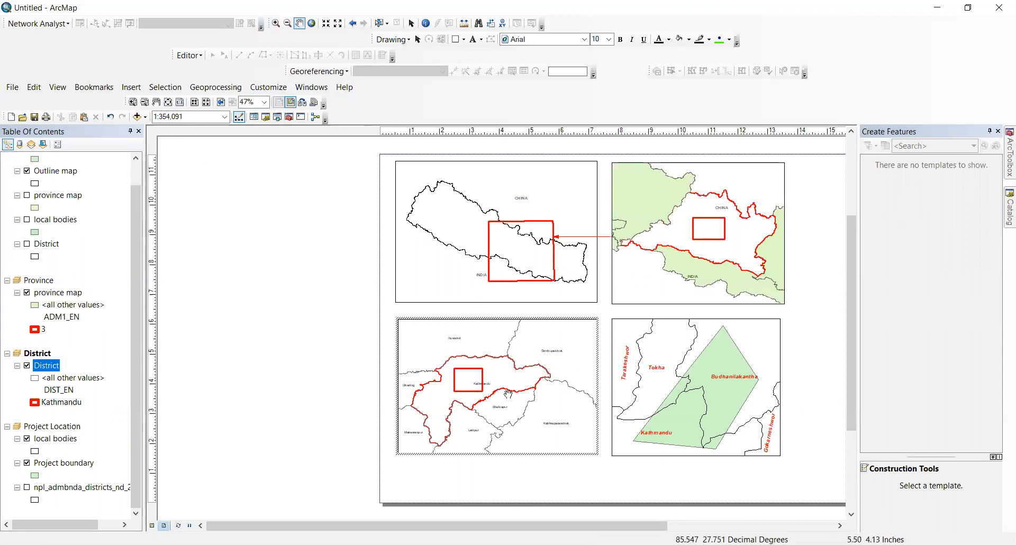
pyautogui.moveTo(507, 394); pyautogui.dragTo(523, 384)
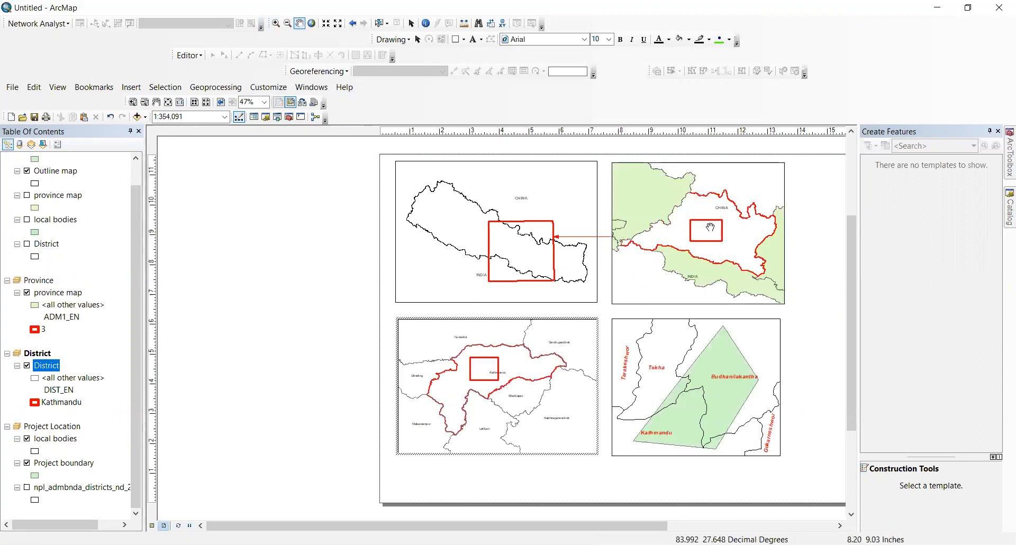